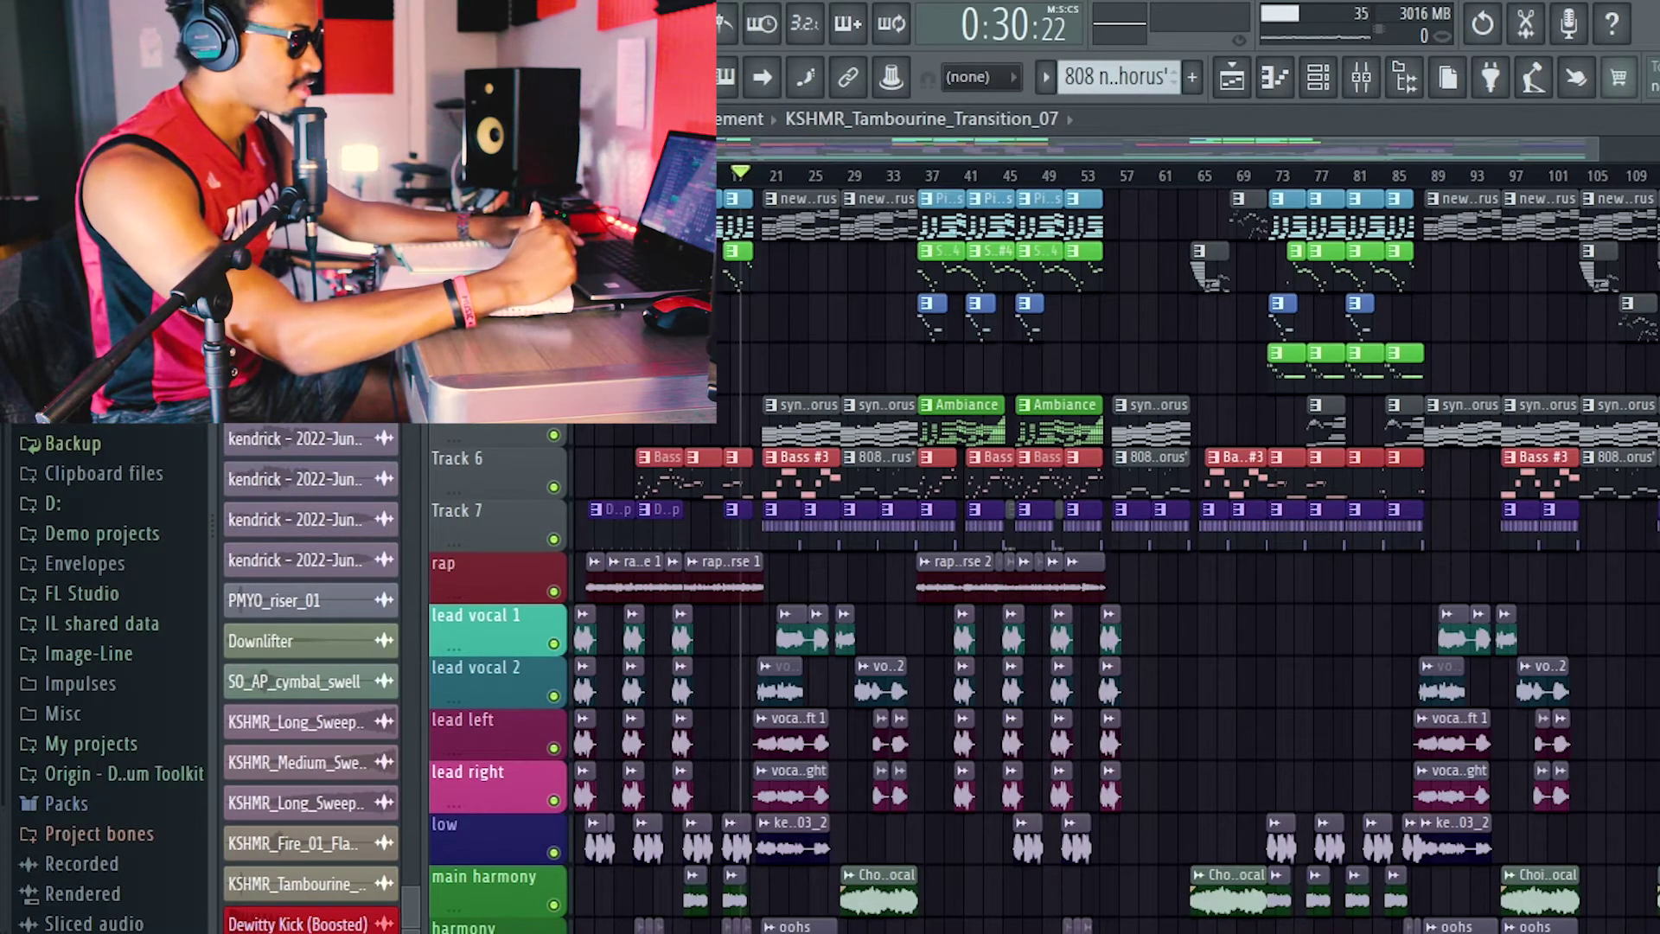
Stop playlist playback with Space so the song position returns to bar 1.
{"action": "key", "text": "space"}
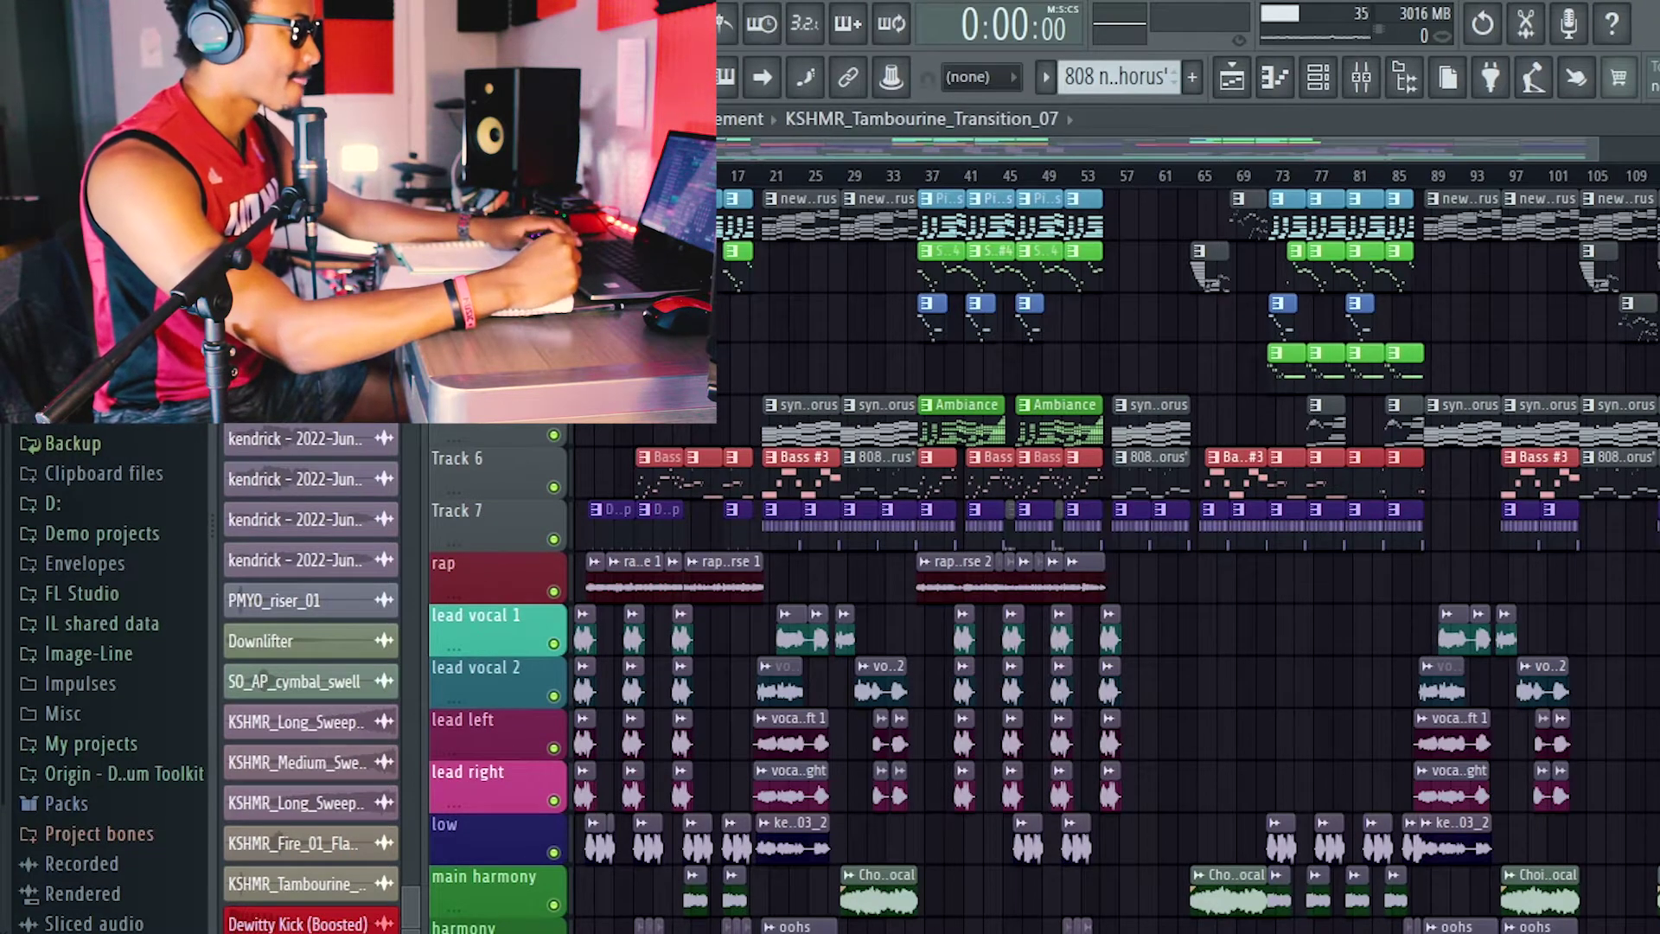
{"action": "key", "text": "space"}
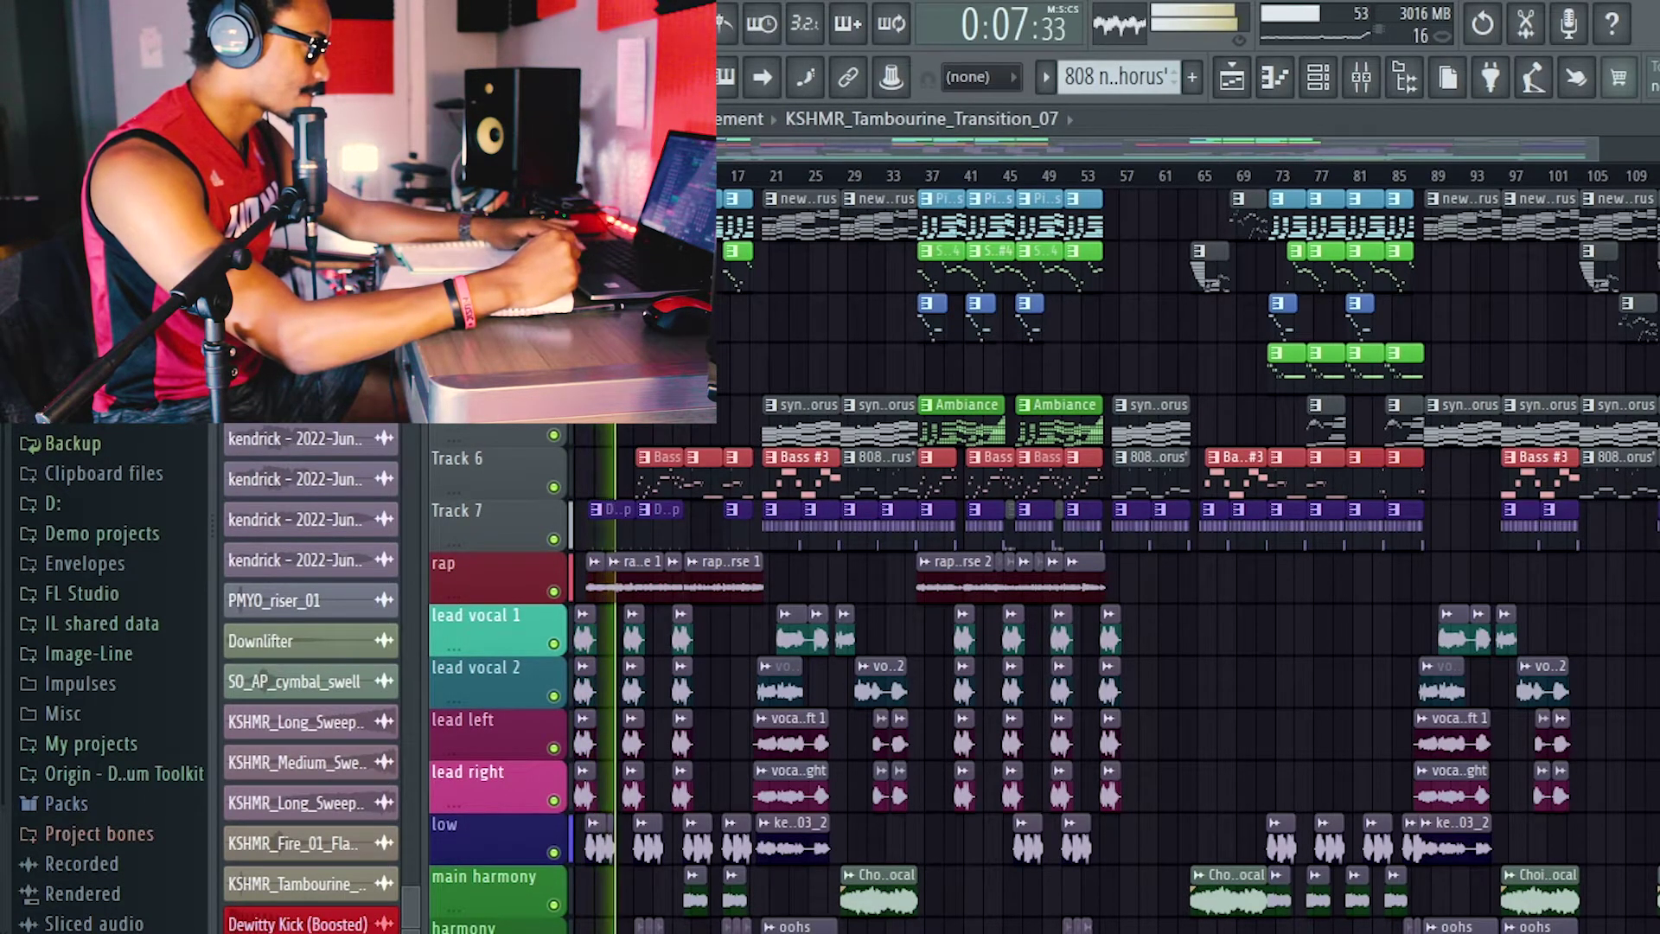
{"action": "key", "text": "space"}
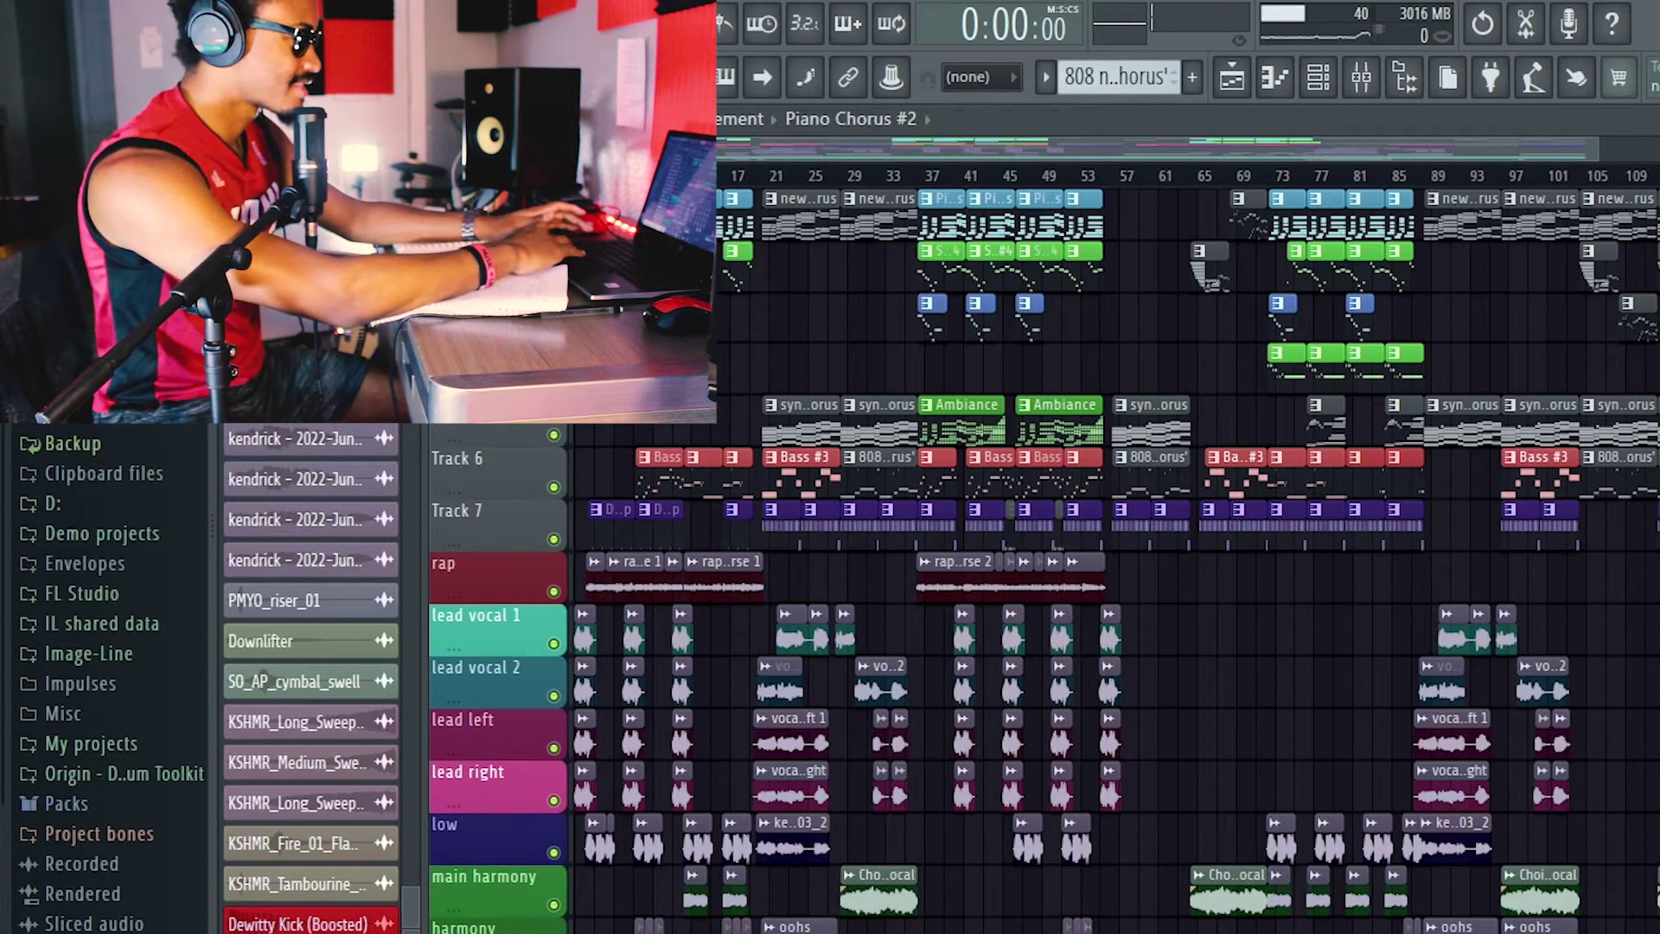
{"action": "left_click", "coordinate": [894, 122]}
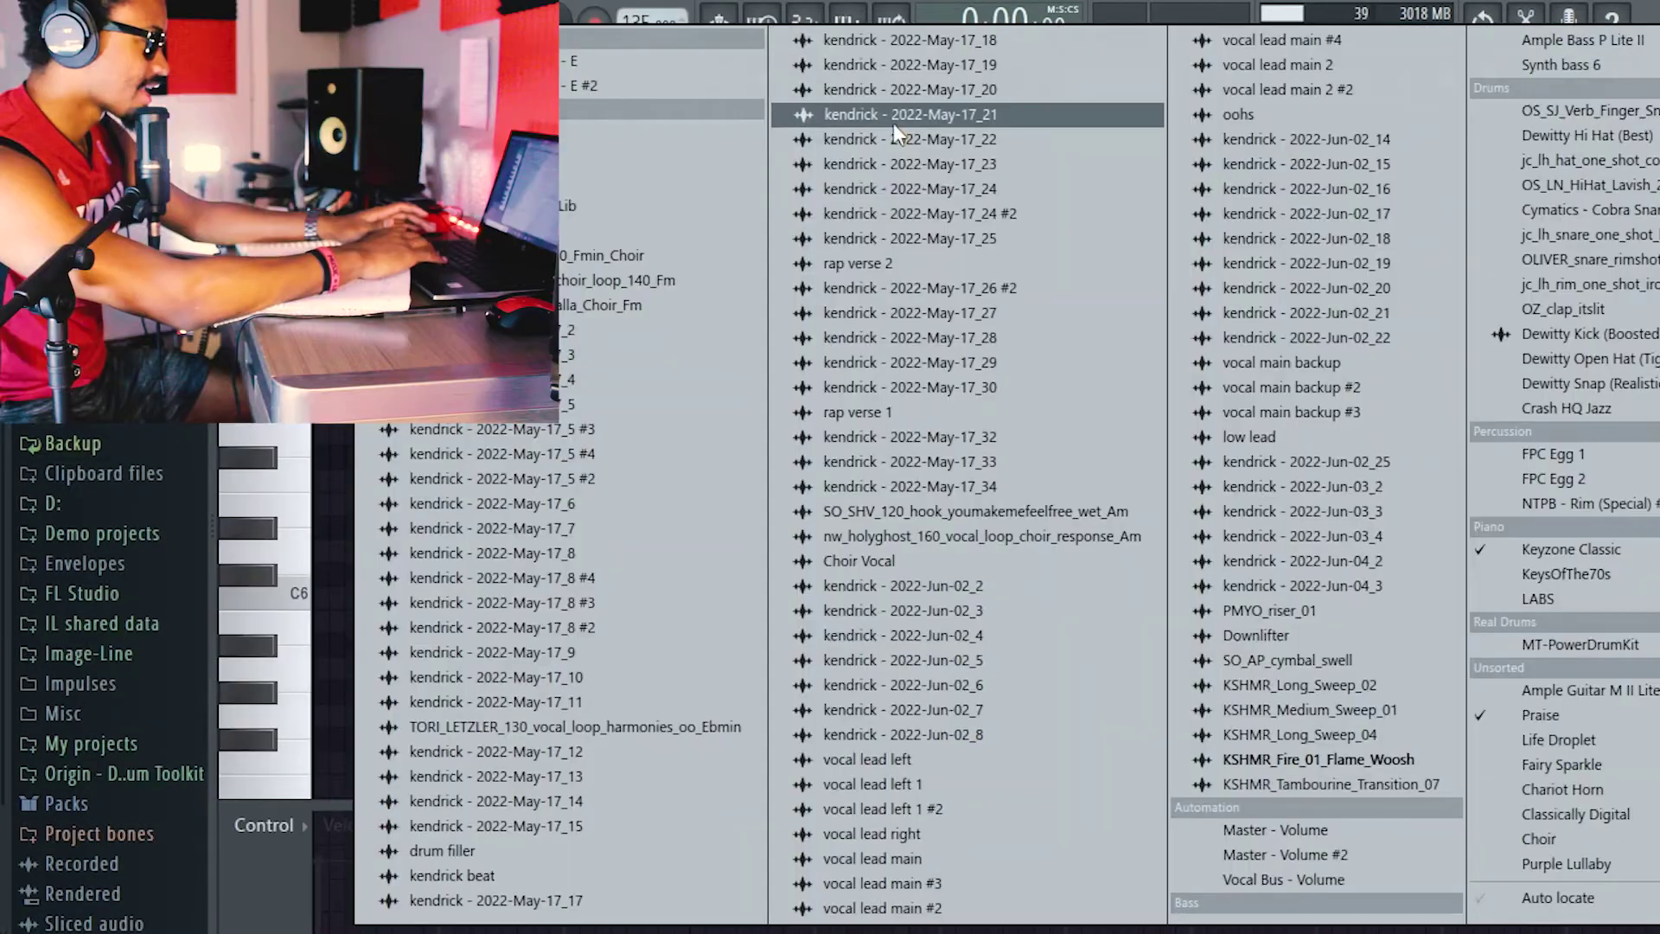
{"action": "left_click", "coordinate": [1542, 545]}
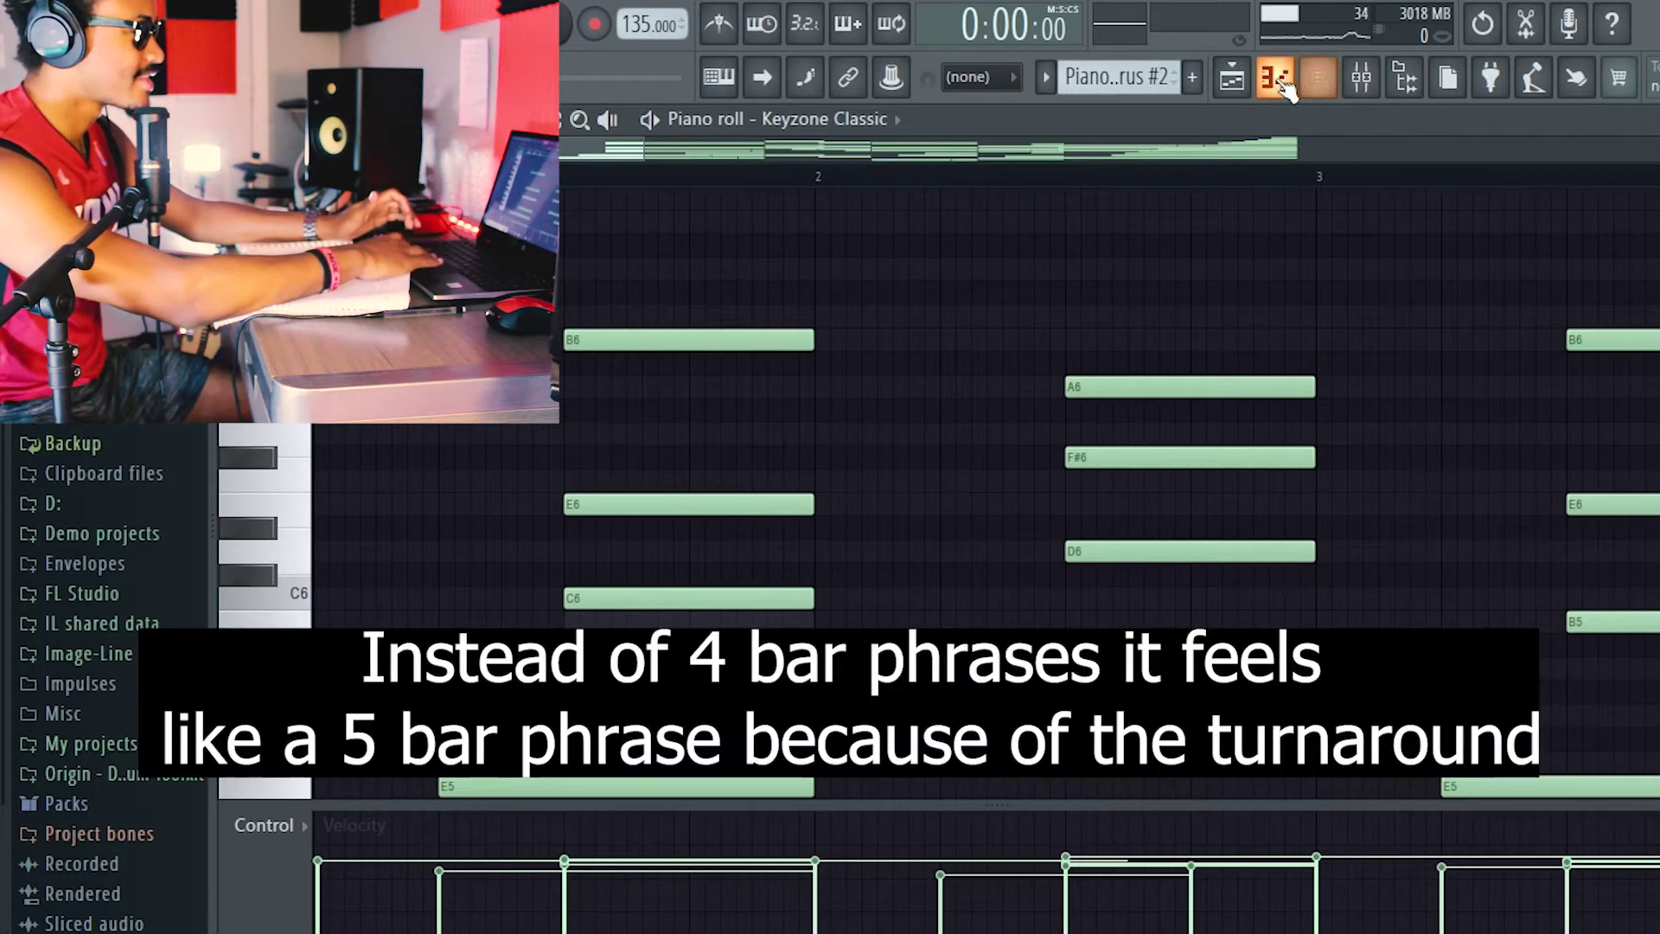
{"action": "left_click", "coordinate": [1231, 77]}
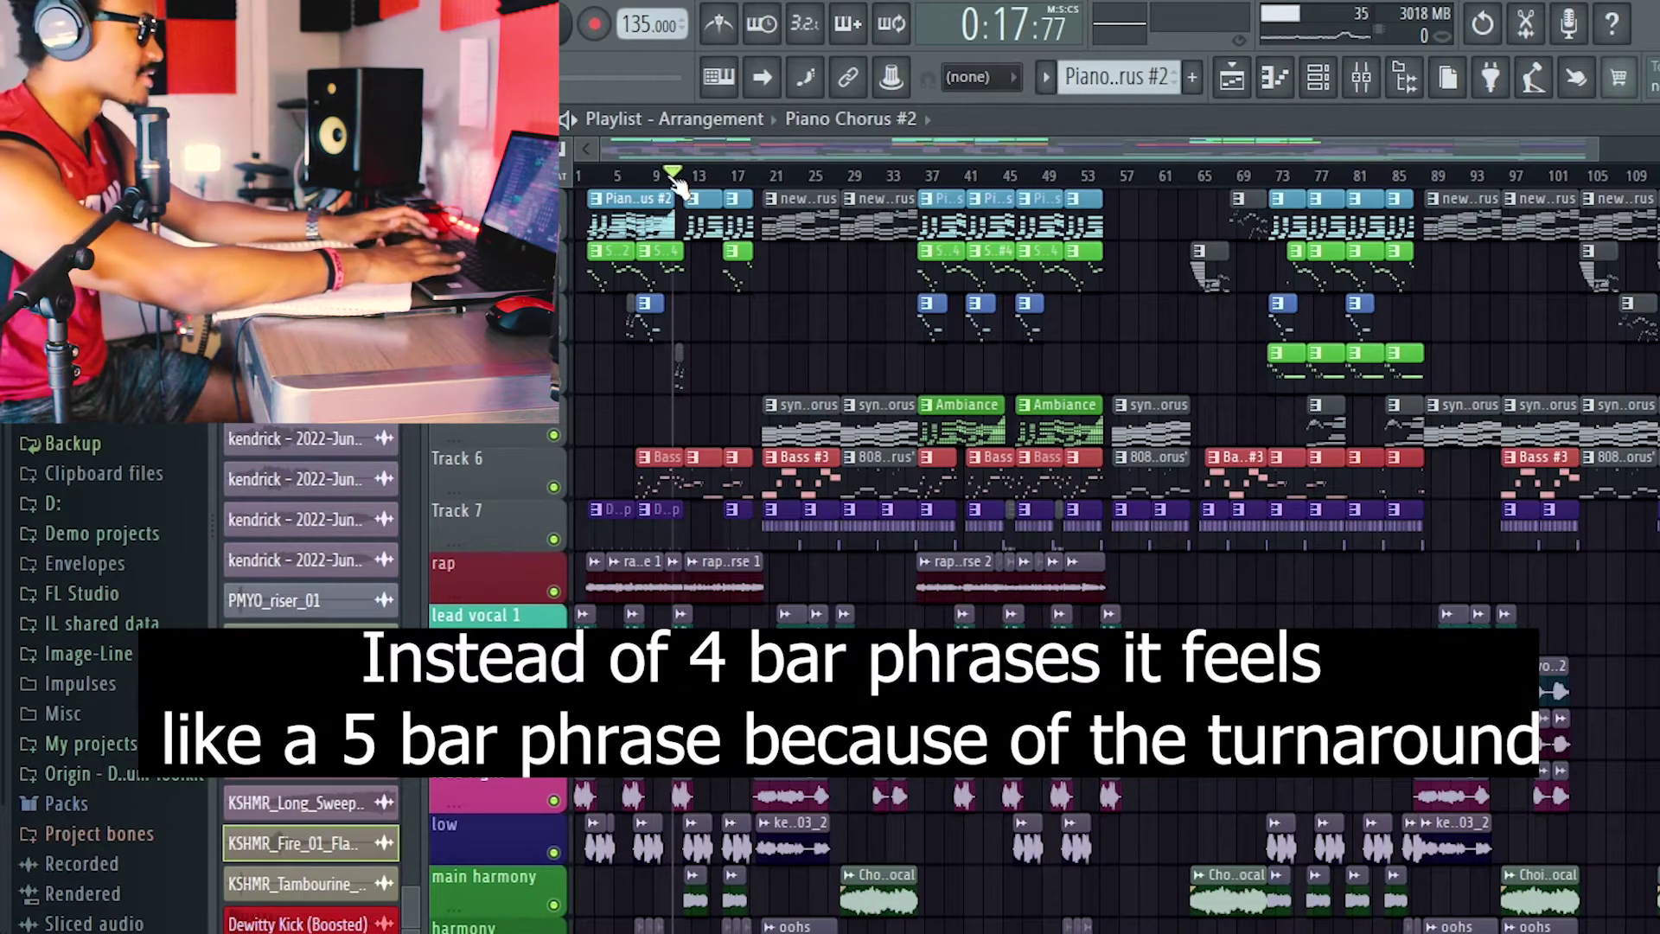
{"action": "key", "text": "space"}
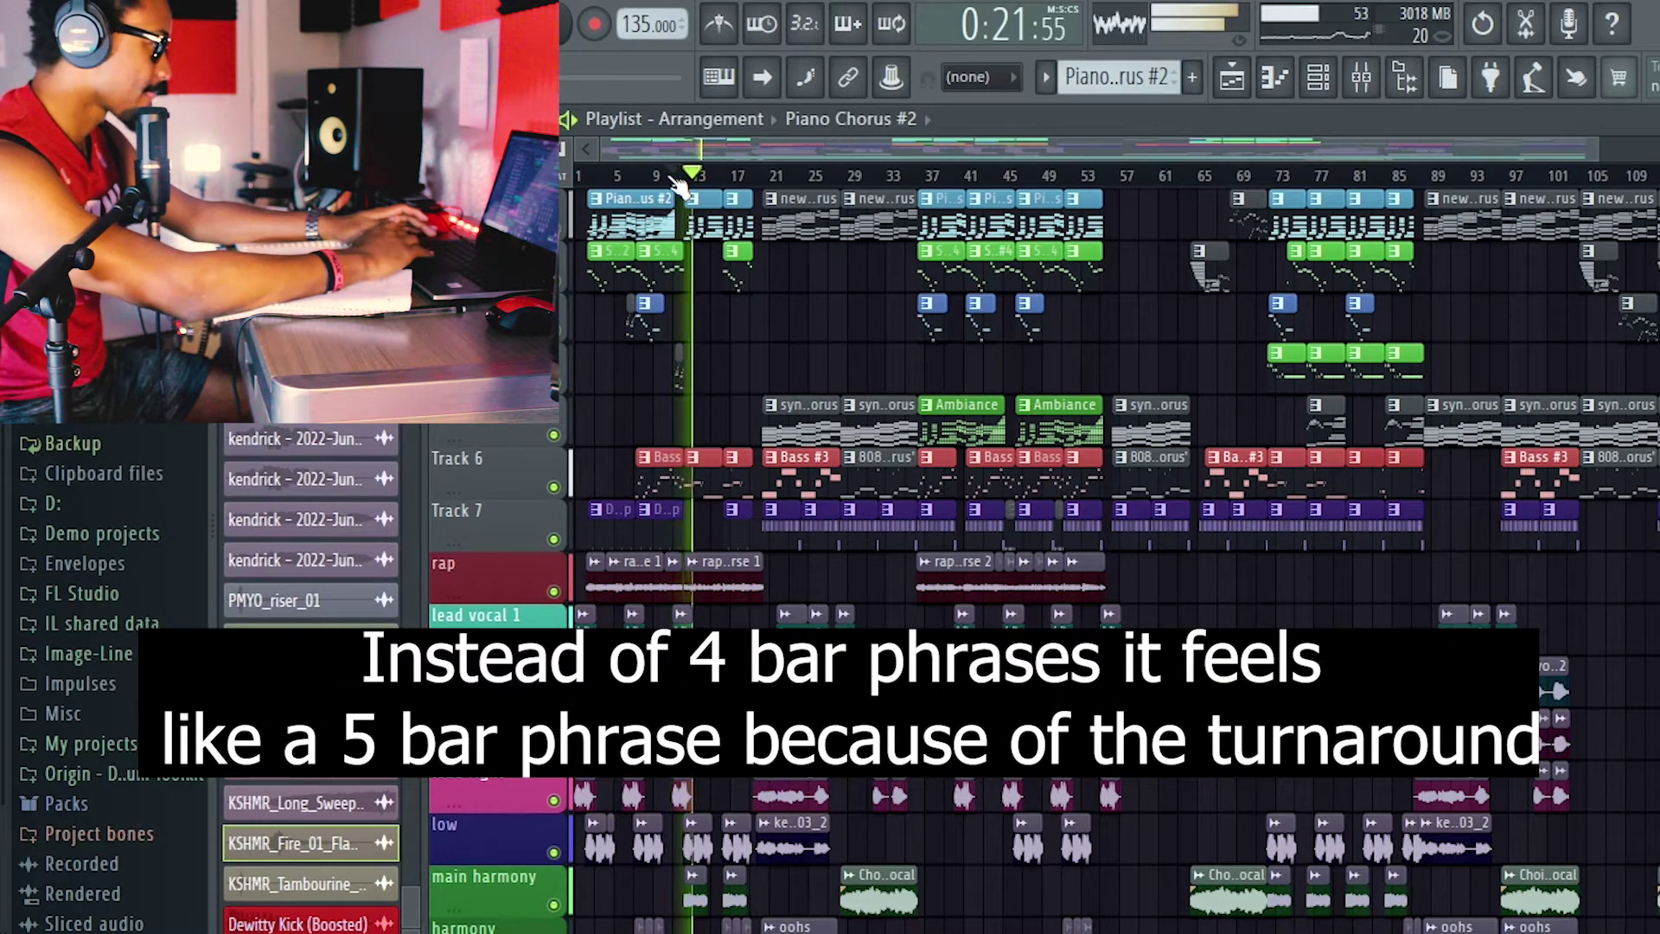
{"action": "left_click", "coordinate": [608, 177]}
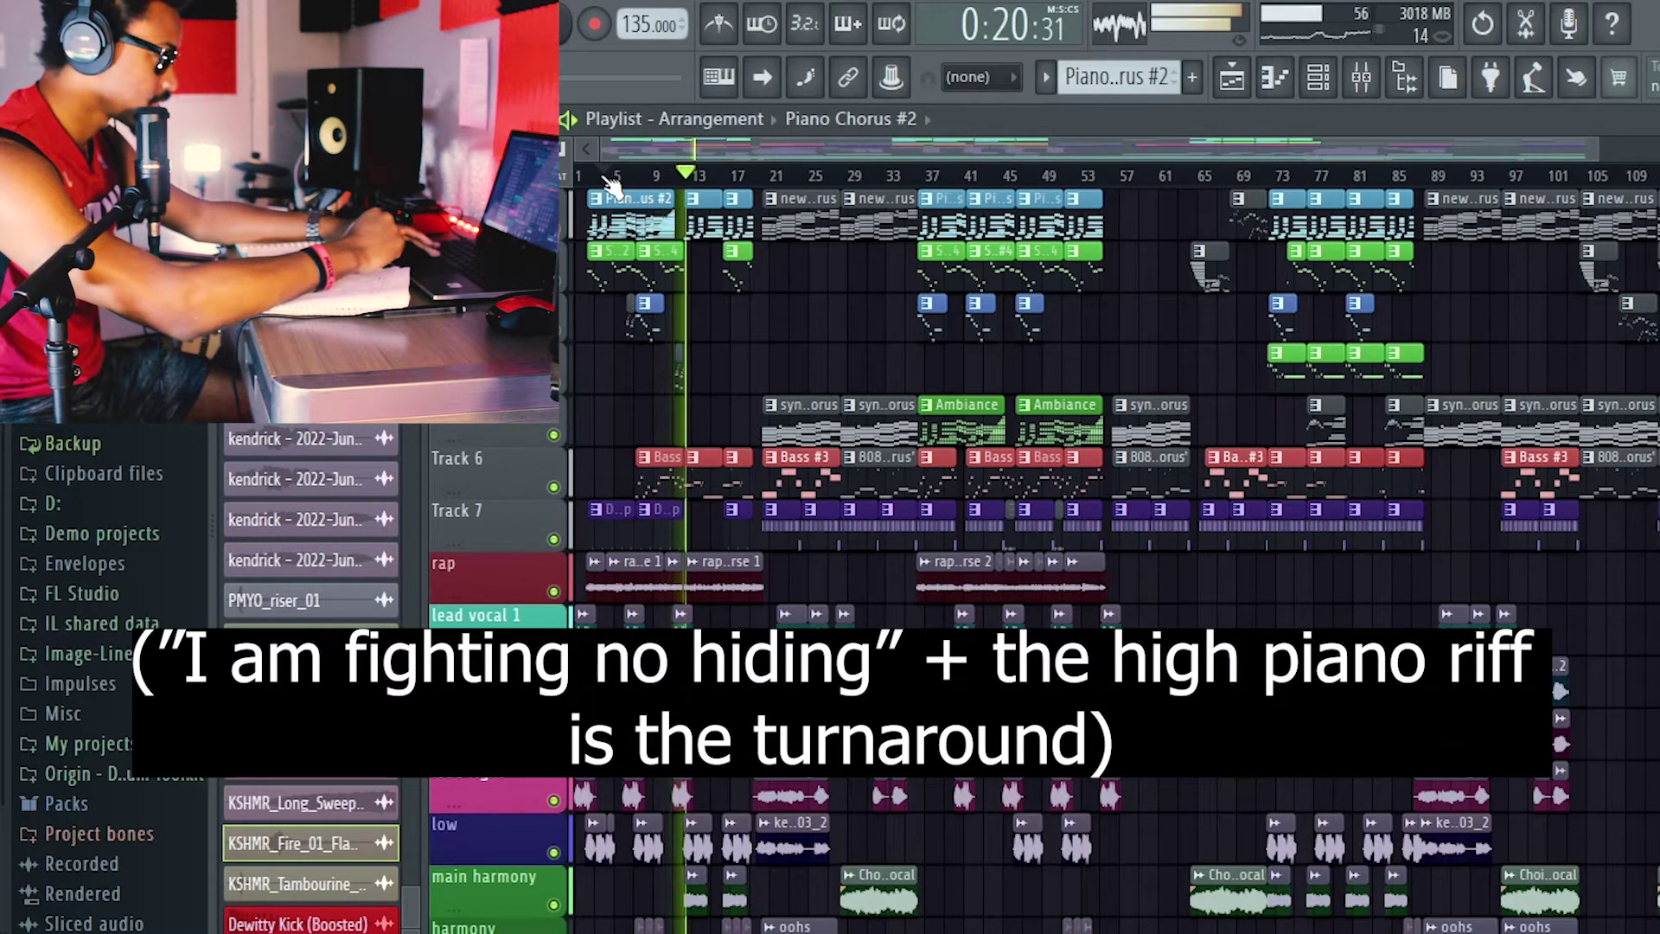
{"action": "left_click", "coordinate": [607, 176]}
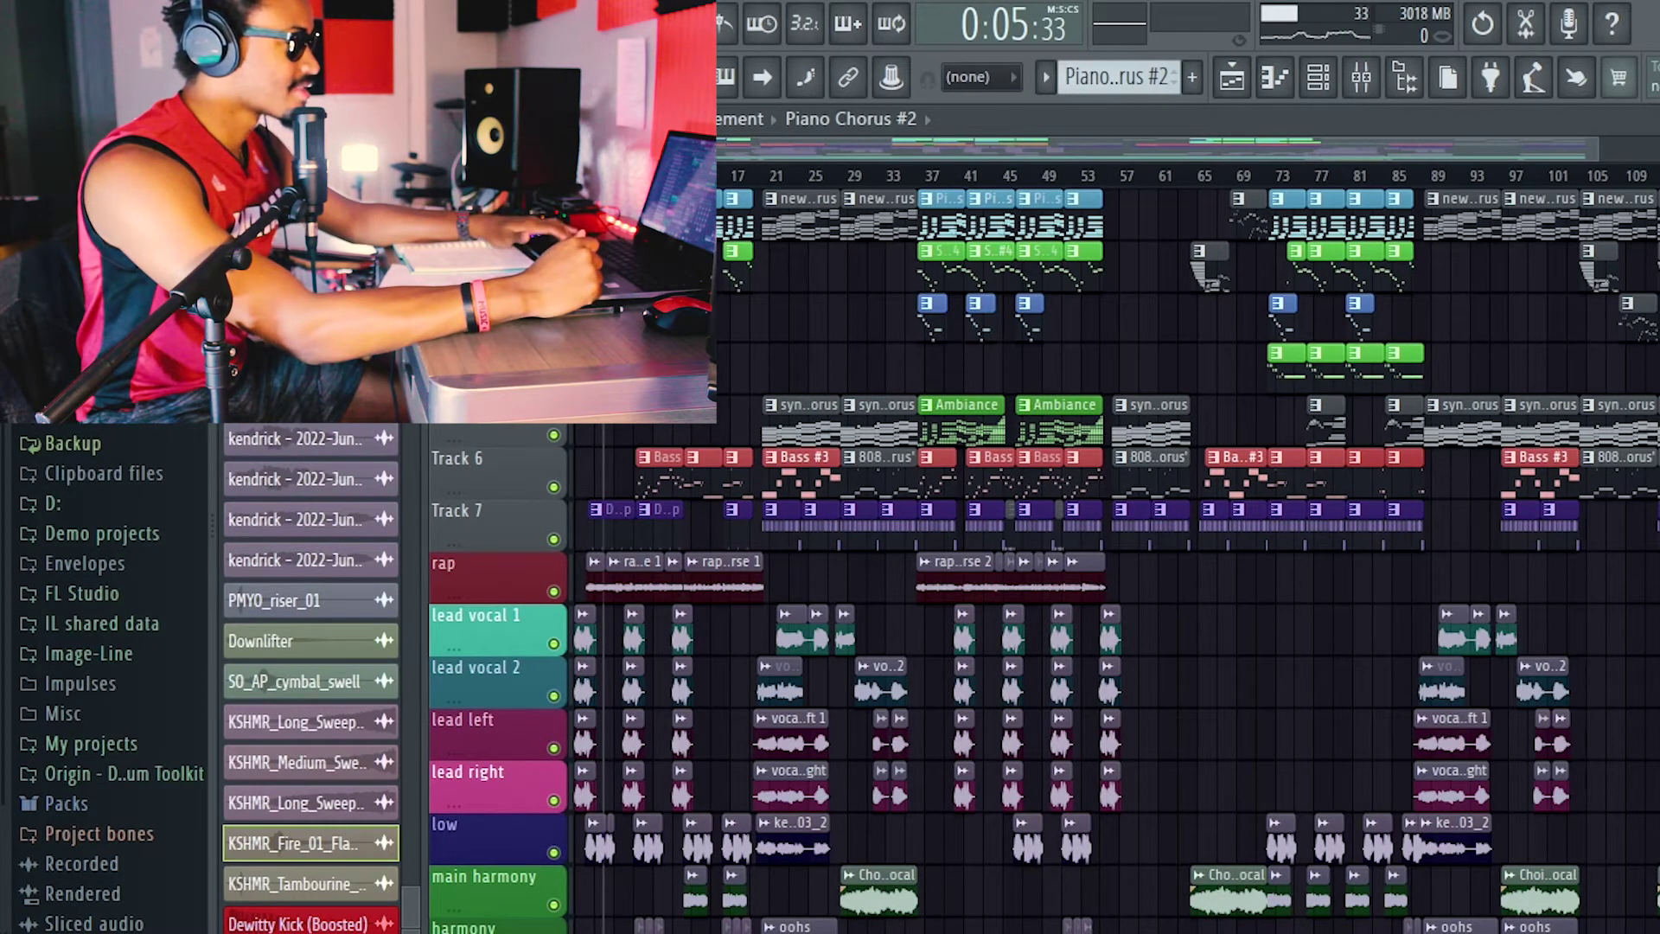
{"action": "scroll", "coordinate": [311, 675], "scroll_direction": "up", "scroll_amount": 10}
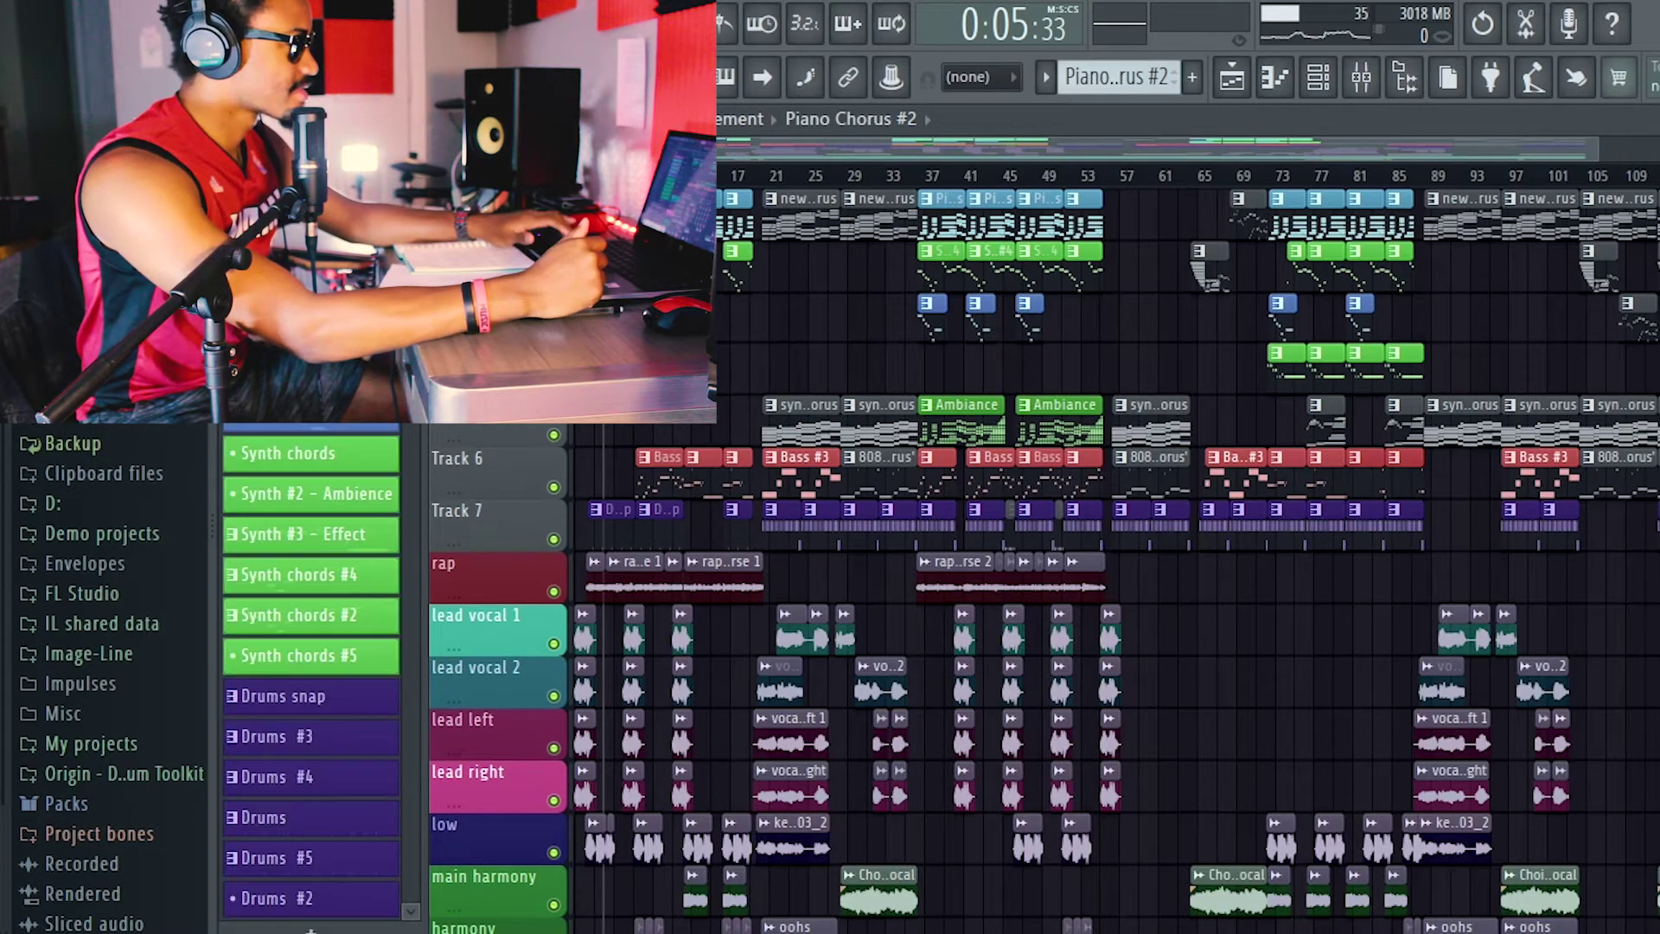
{"action": "left_click", "coordinate": [1315, 77]}
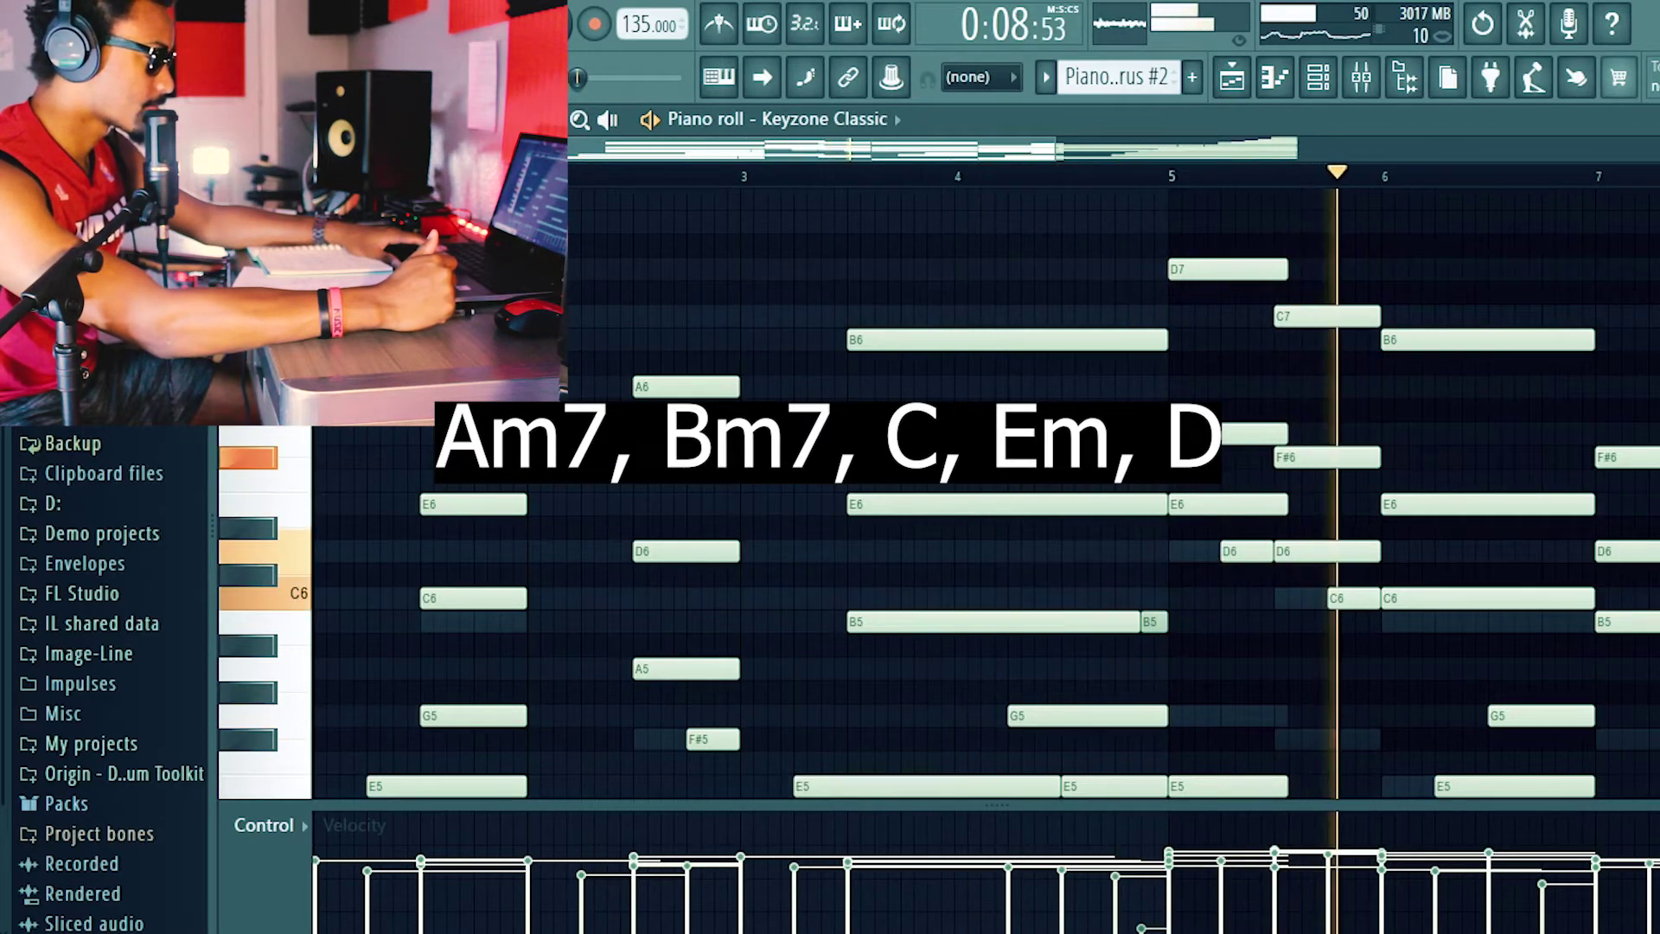
{"action": "key", "text": "space"}
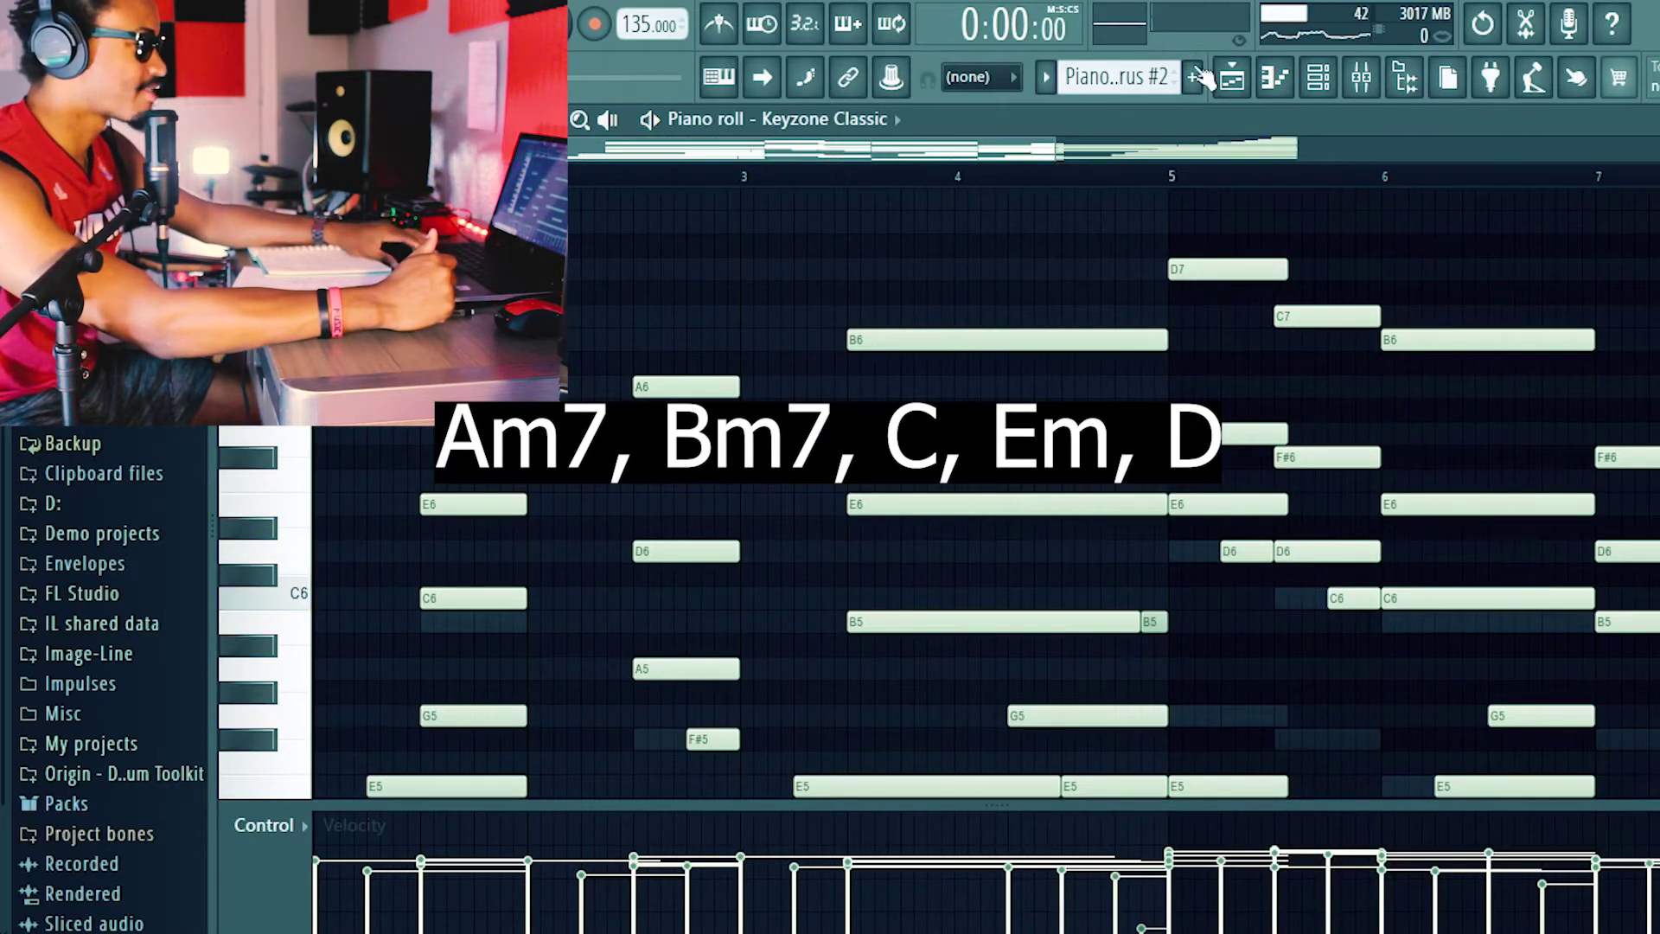
{"action": "left_click", "coordinate": [1231, 78]}
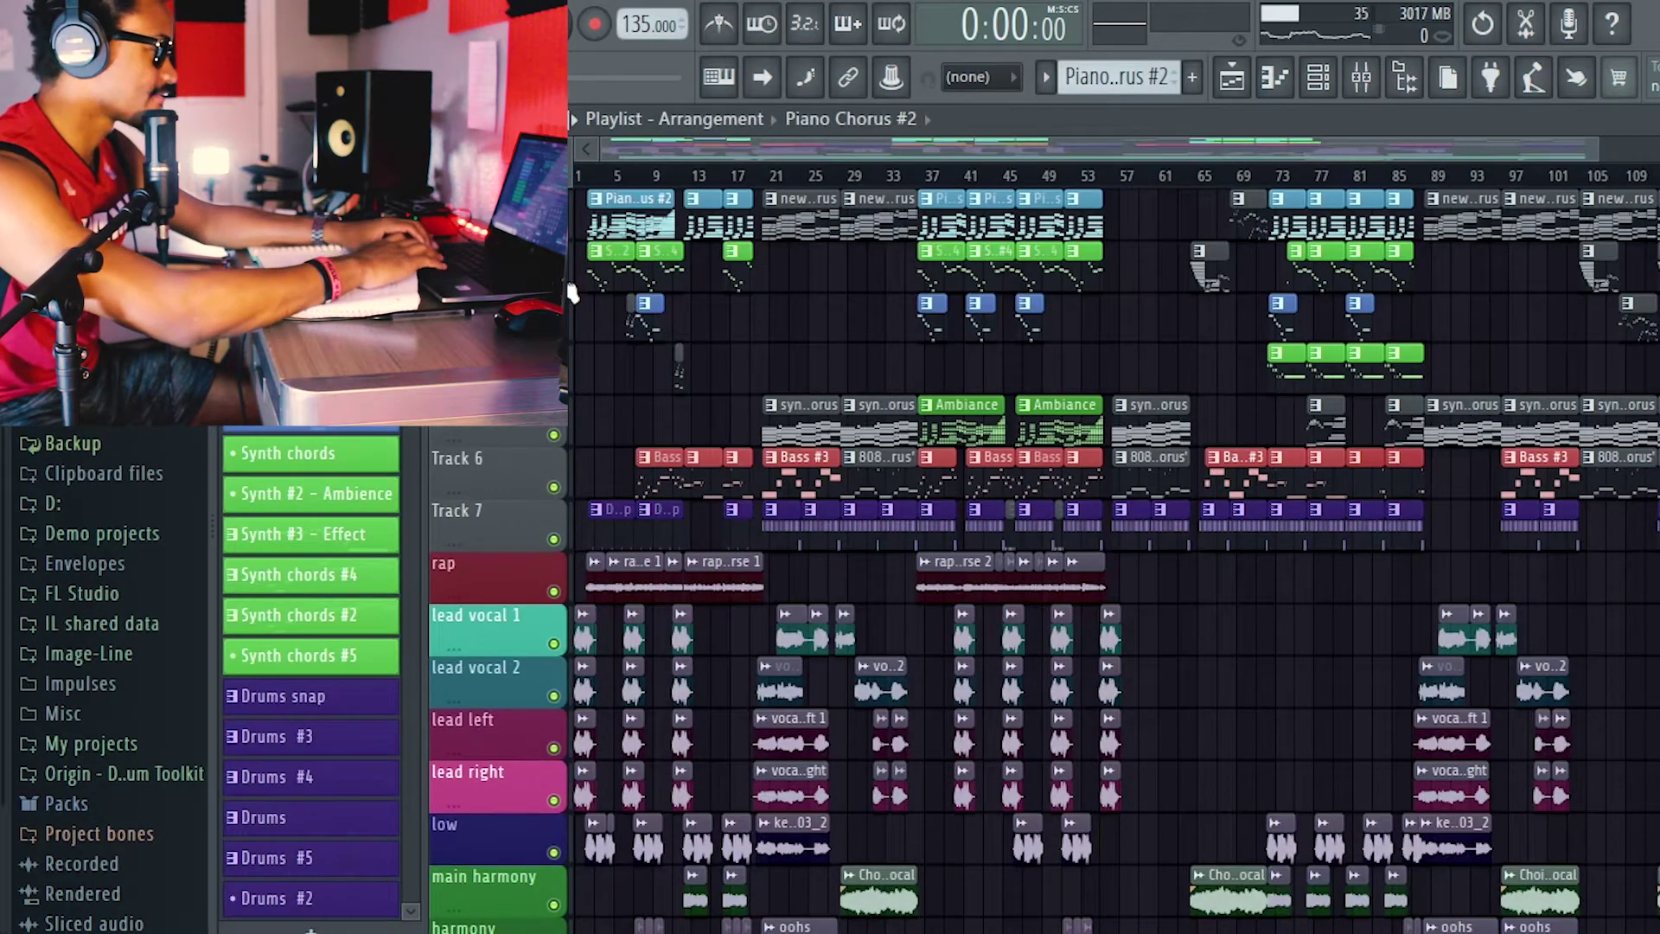
Audition track 2's green synth clips, then track 3's blue clips, then solo the synth chorus and Ambiance track.
{"action": "left_click", "coordinate": [570, 290], "text": "ctrl"}
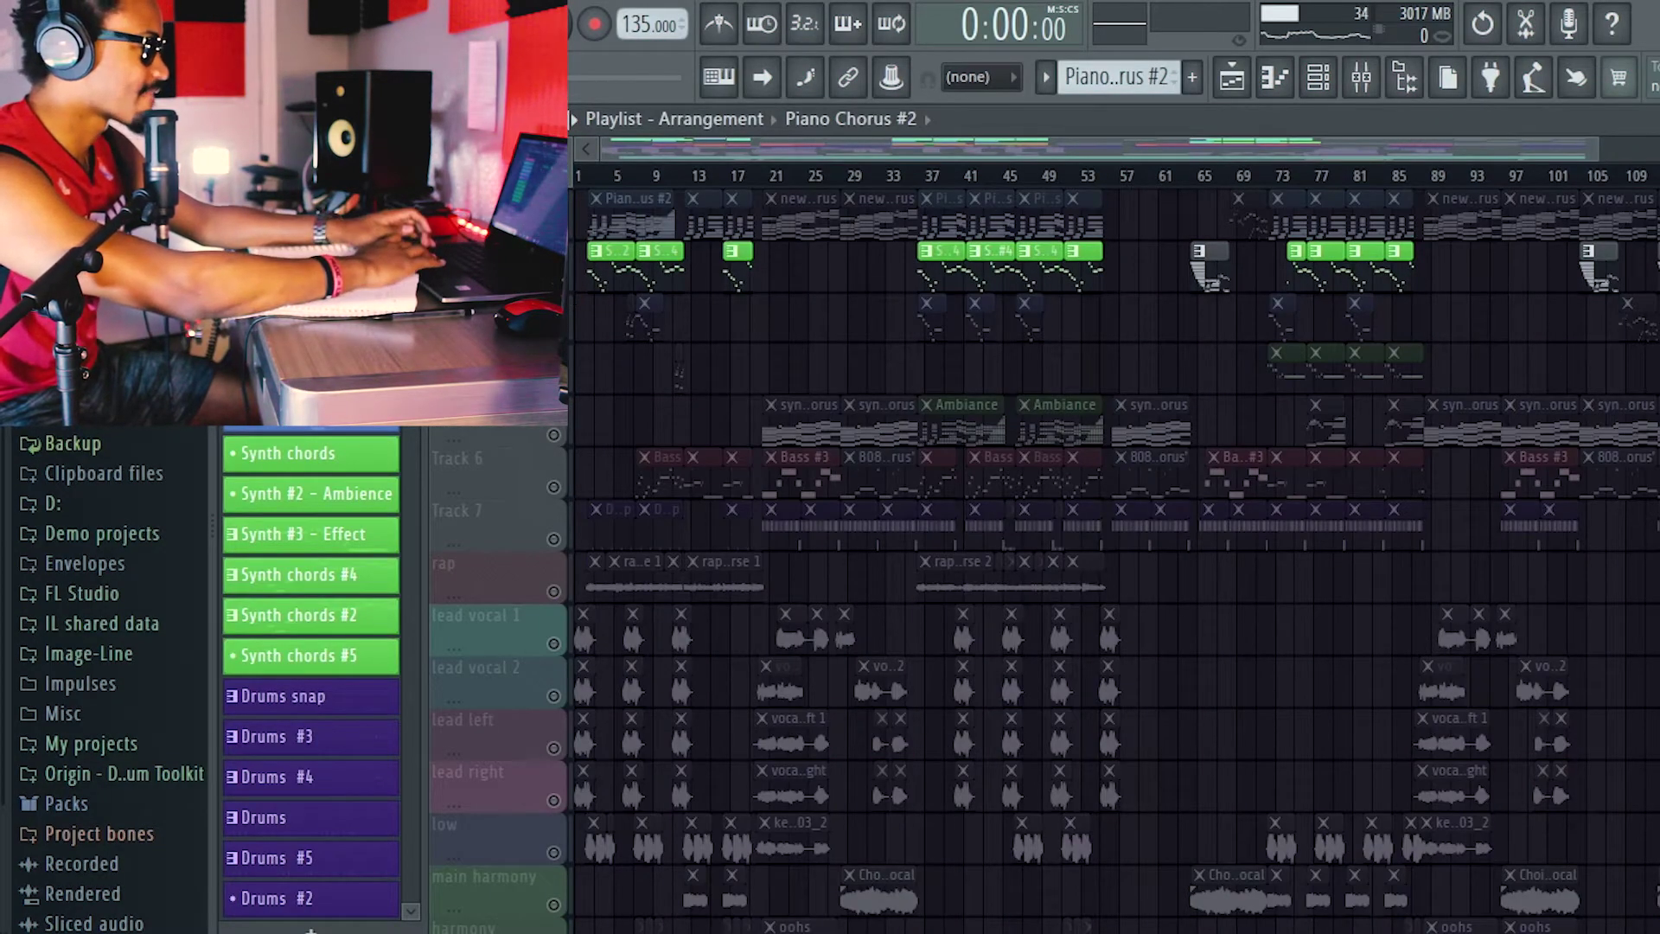
{"action": "key", "text": "space"}
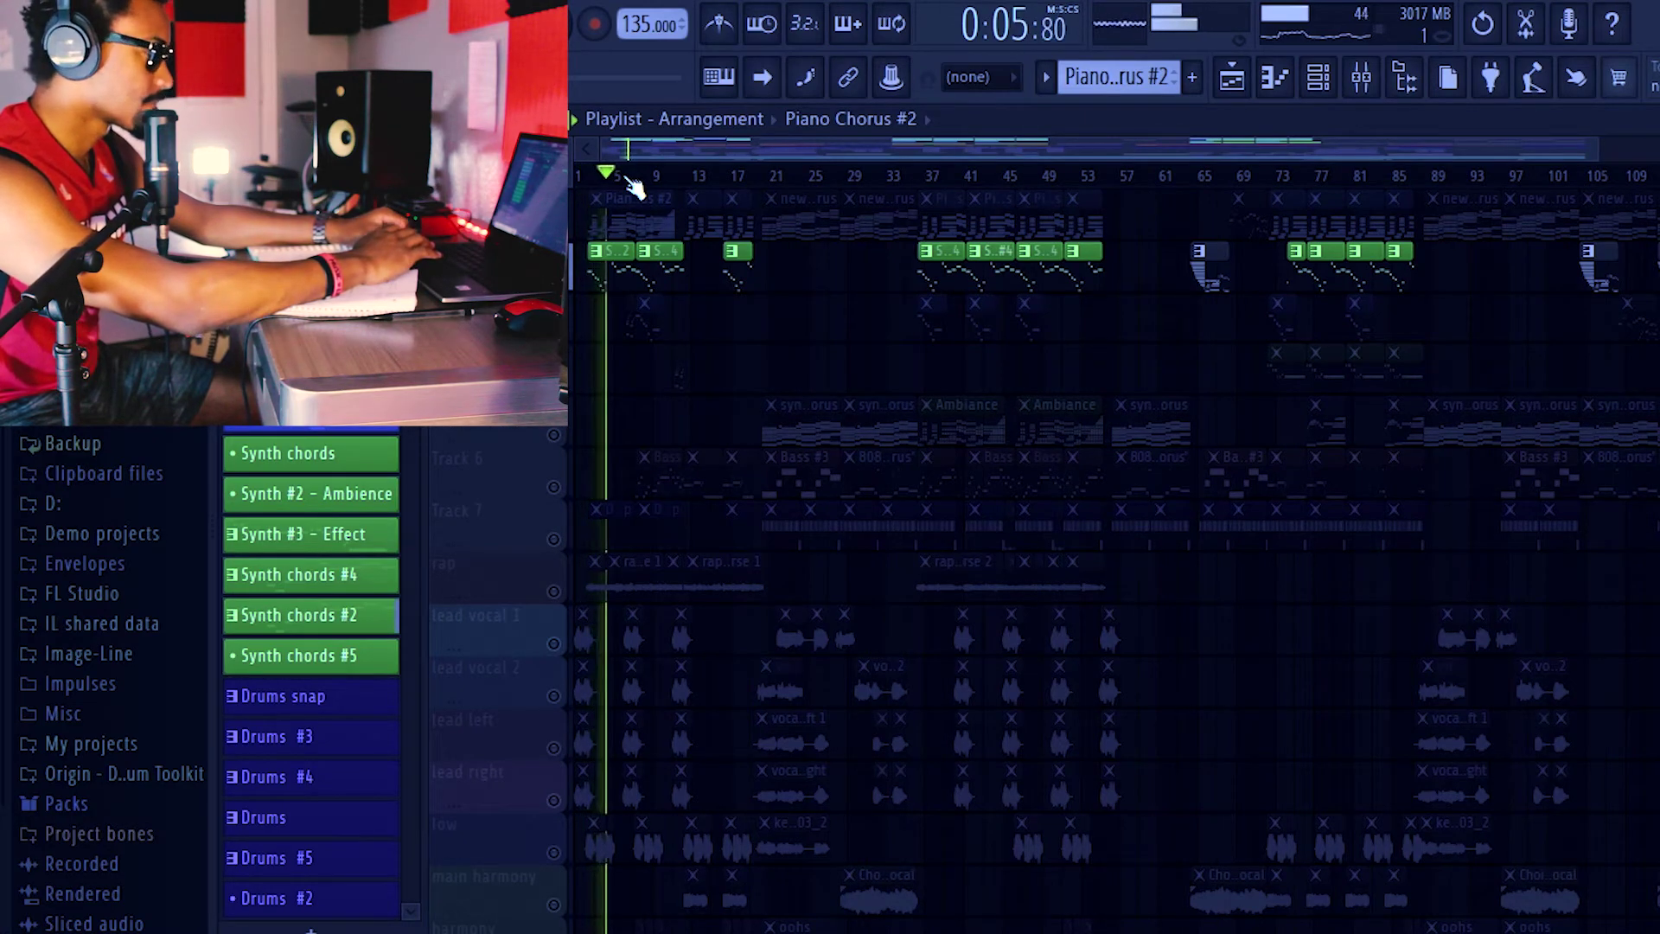
{"action": "key", "text": "space"}
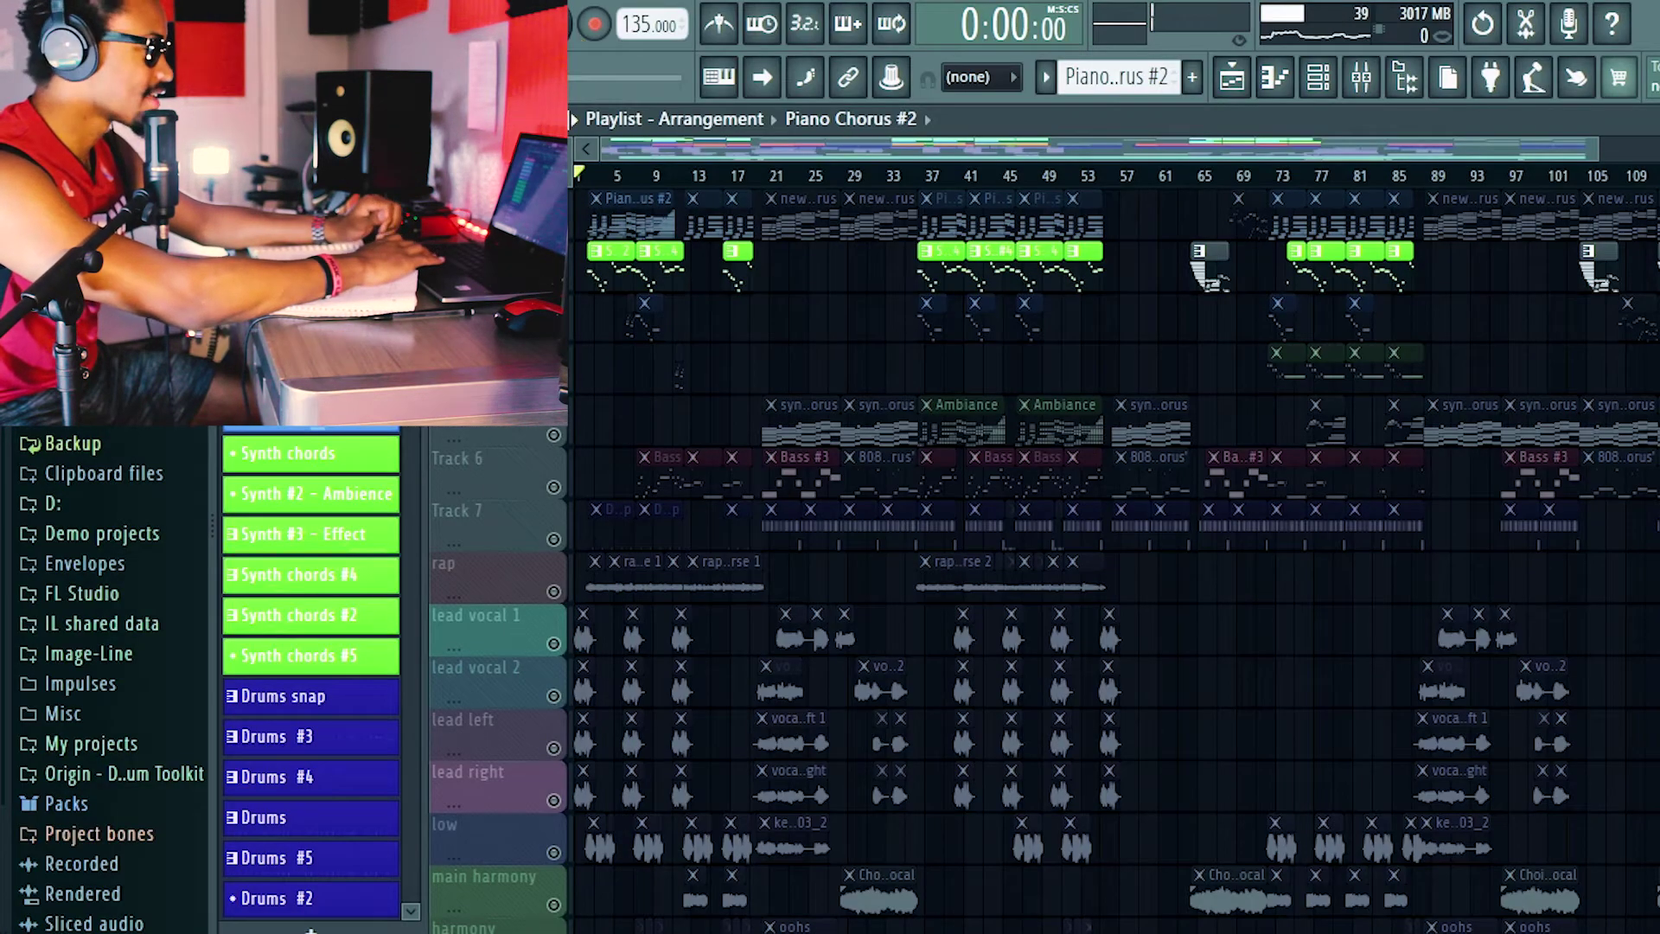
{"action": "key", "text": "Down"}
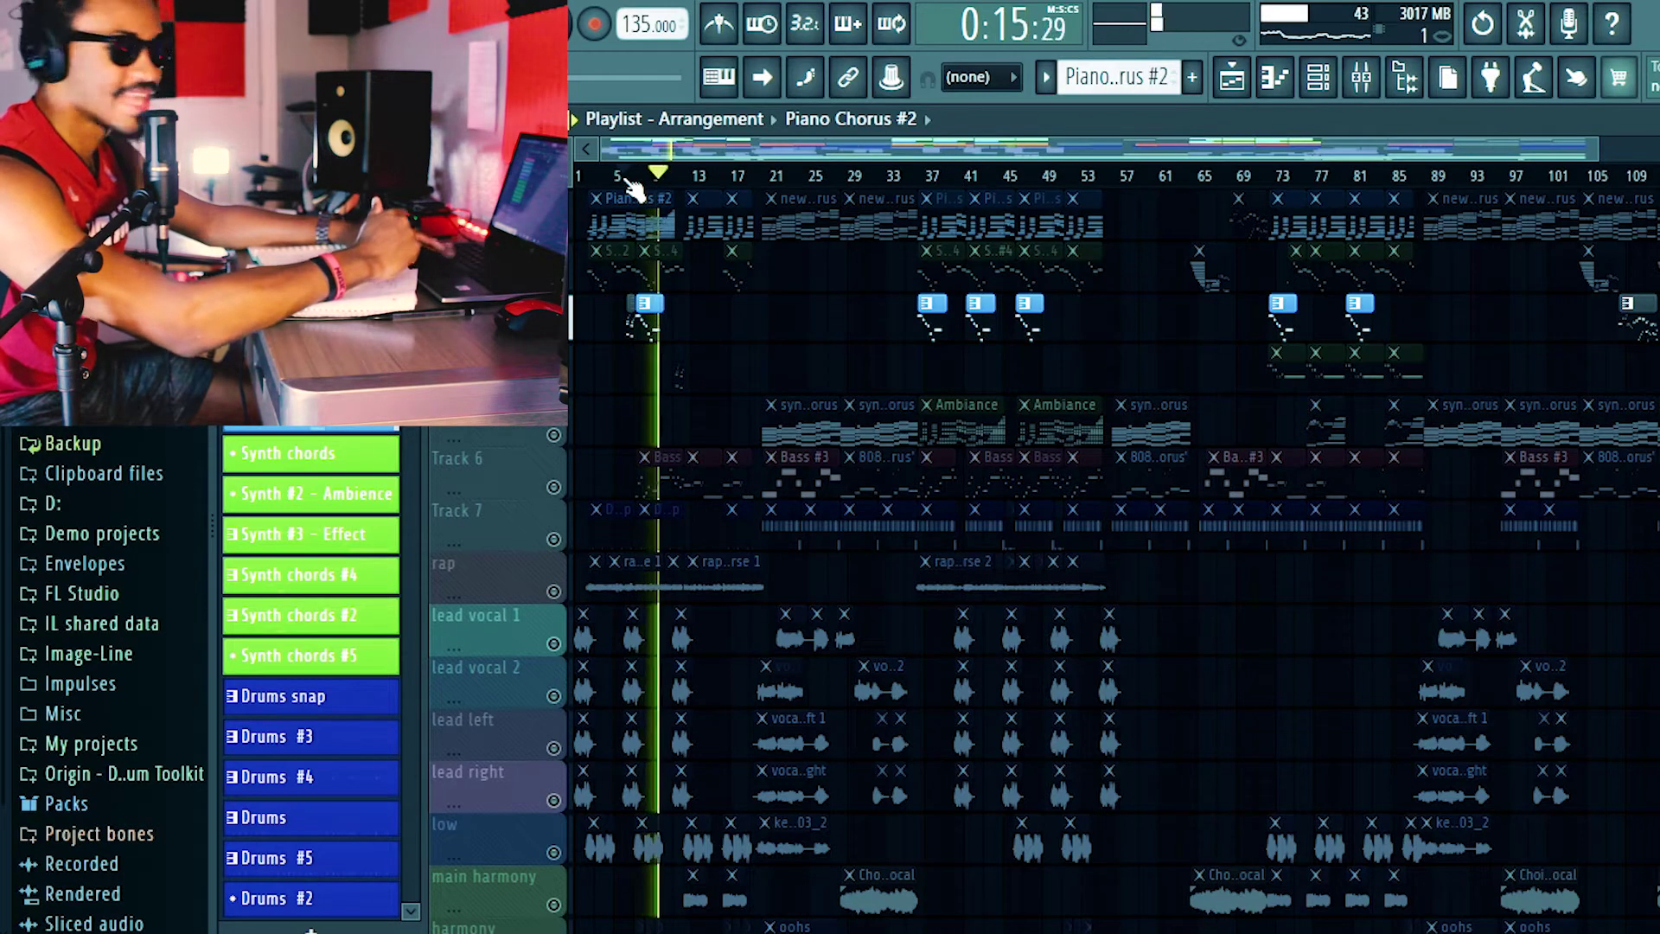
{"action": "key", "text": "space"}
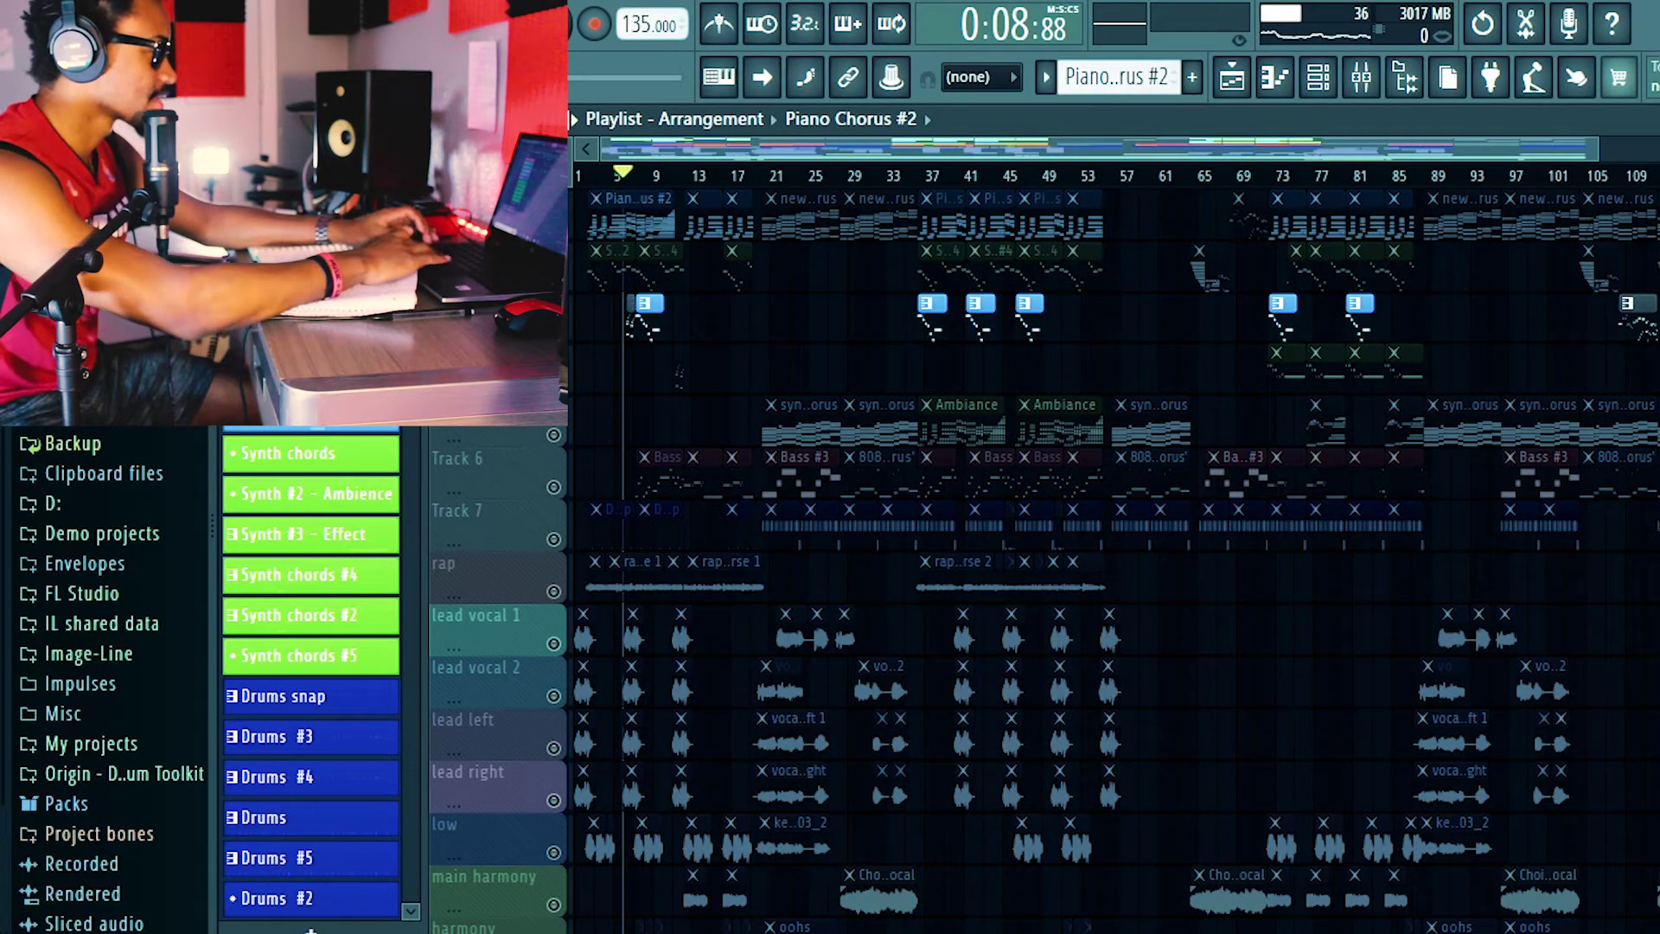
{"action": "left_click", "coordinate": [554, 435]}
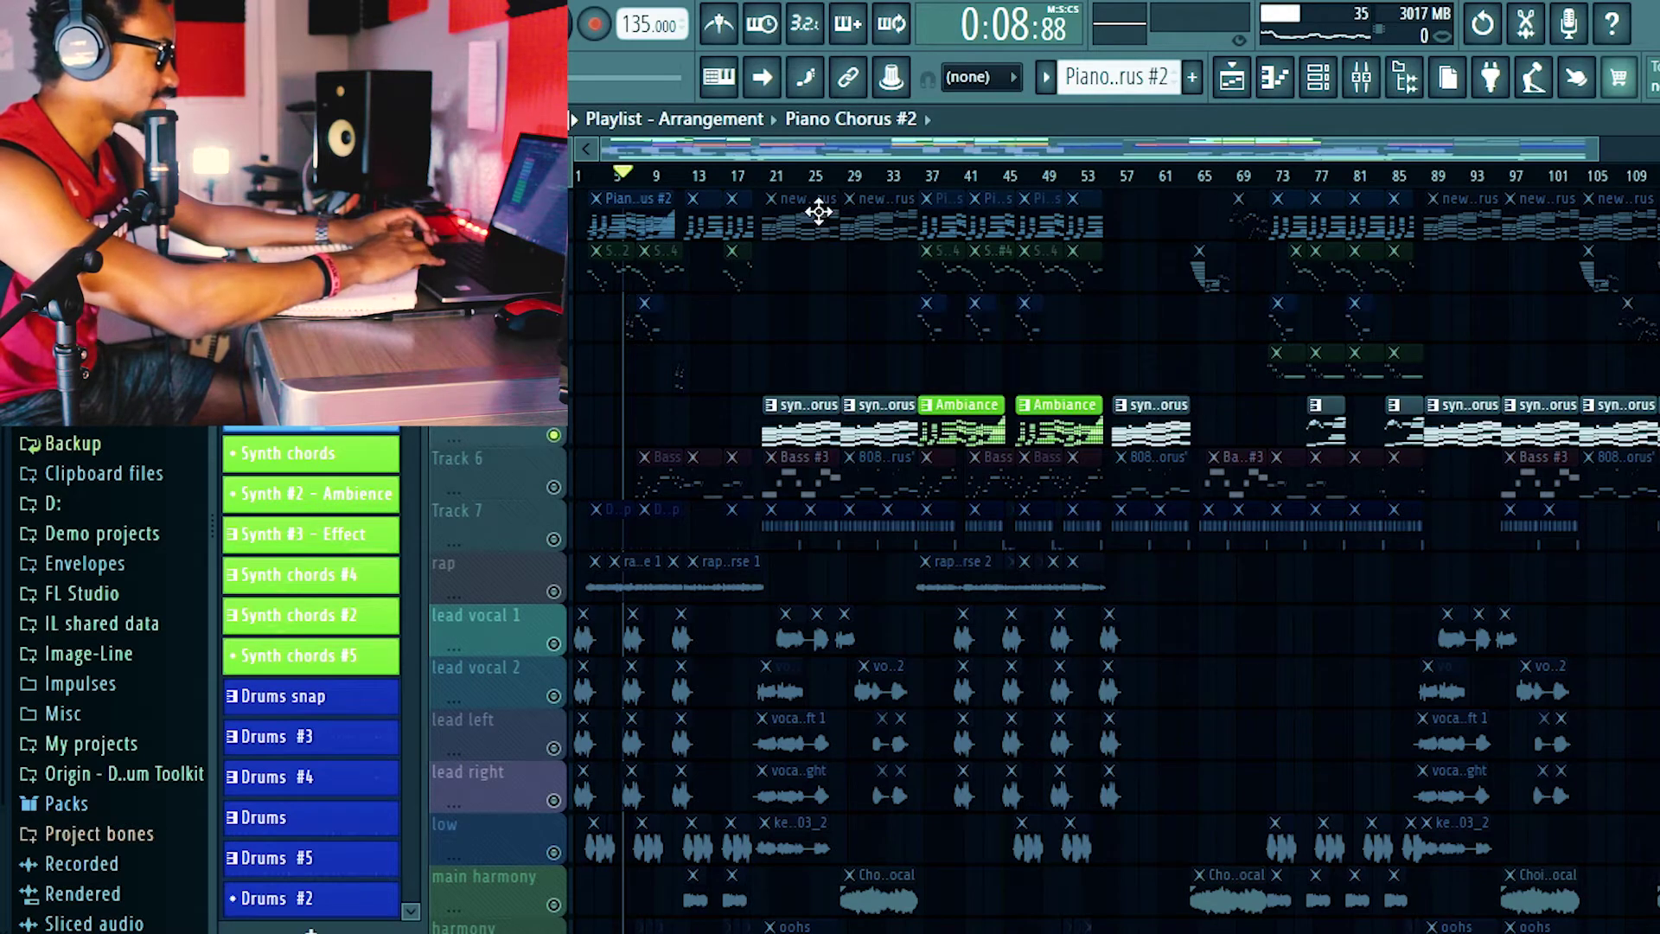
Play the song from around bar 21, then solo Track 6 holding the Bass and 808 clips.
{"action": "left_click", "coordinate": [758, 180]}
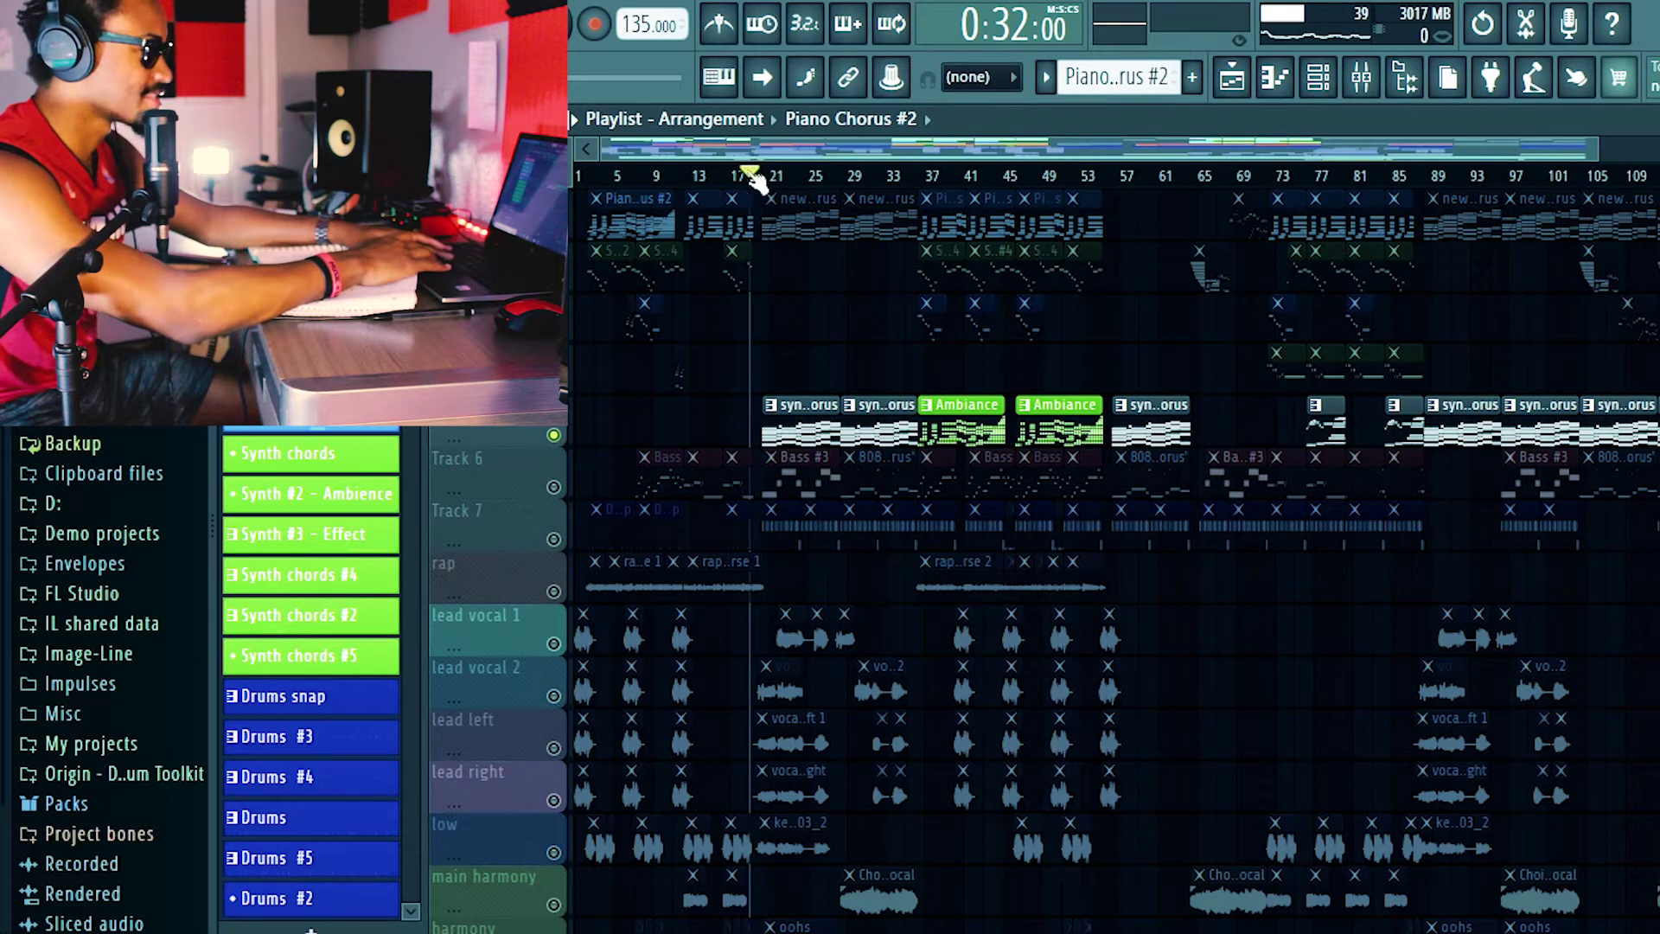
{"action": "left_click", "coordinate": [778, 177]}
{"action": "key", "text": "space"}
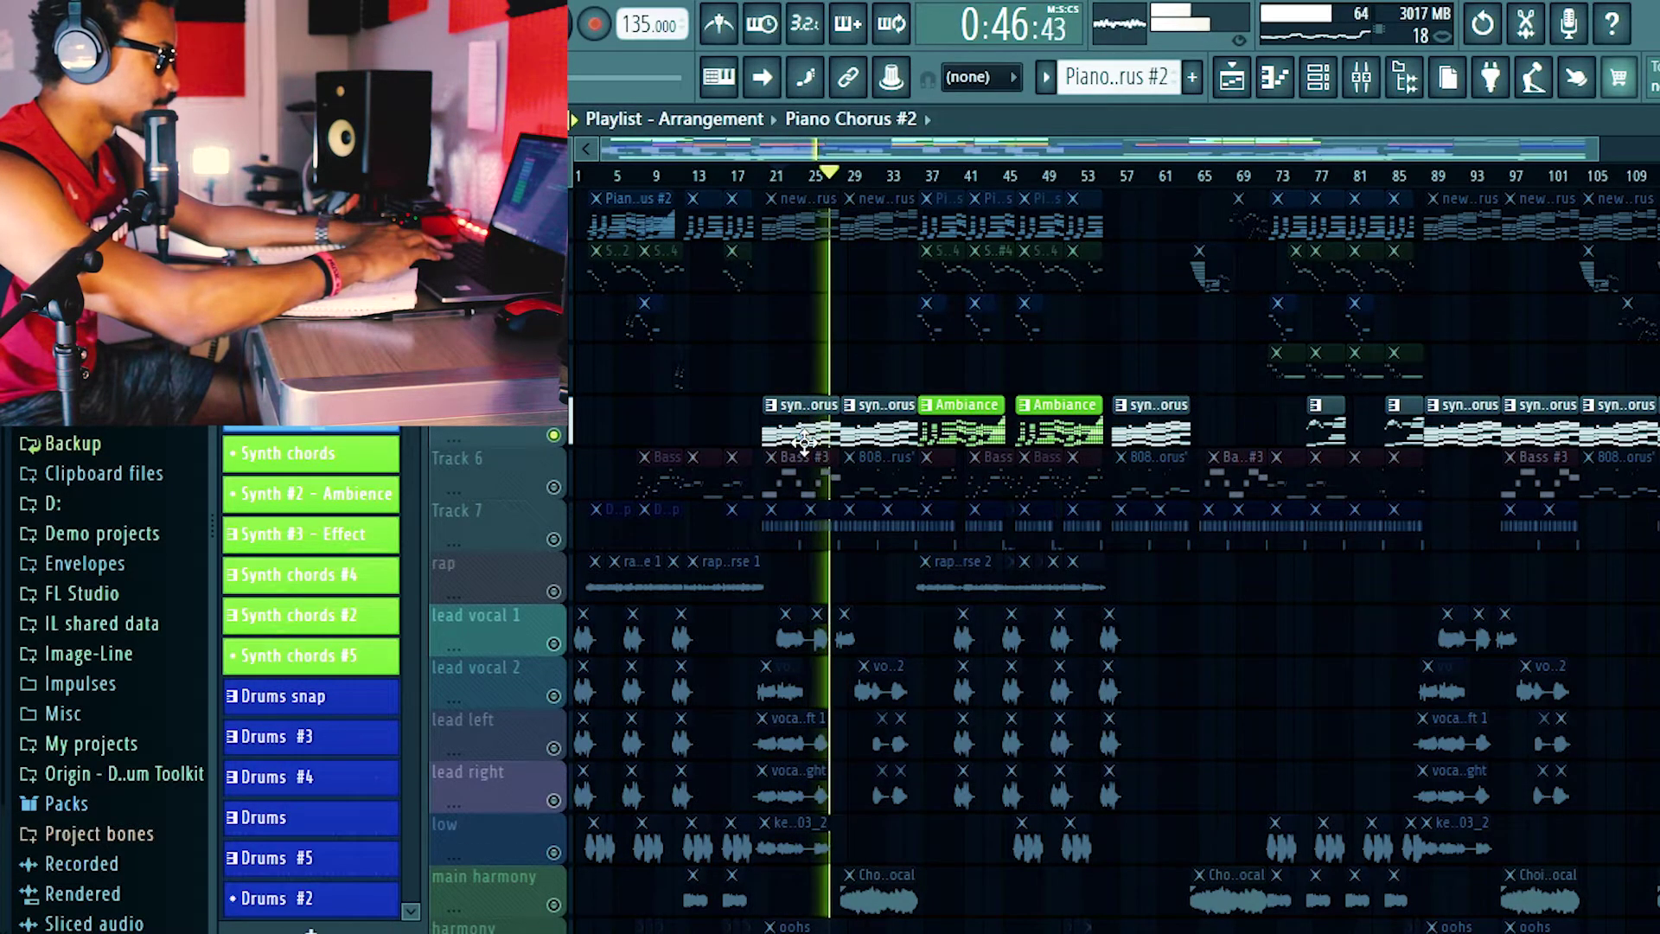
{"action": "key", "text": "space"}
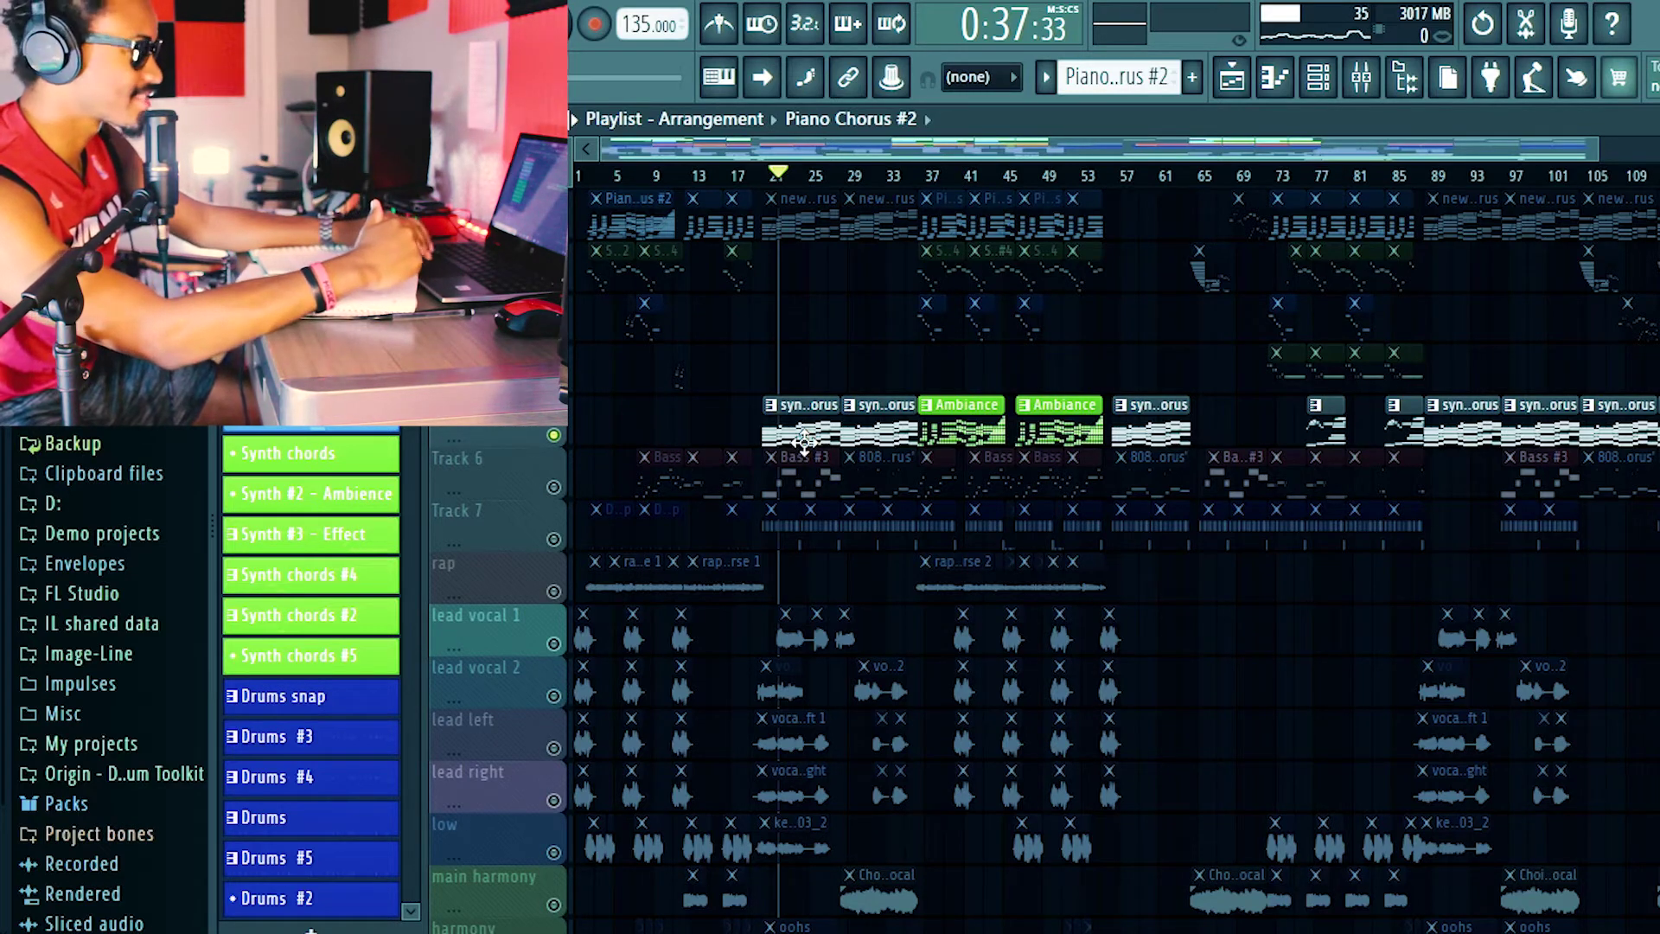
{"action": "right_click", "coordinate": [554, 487]}
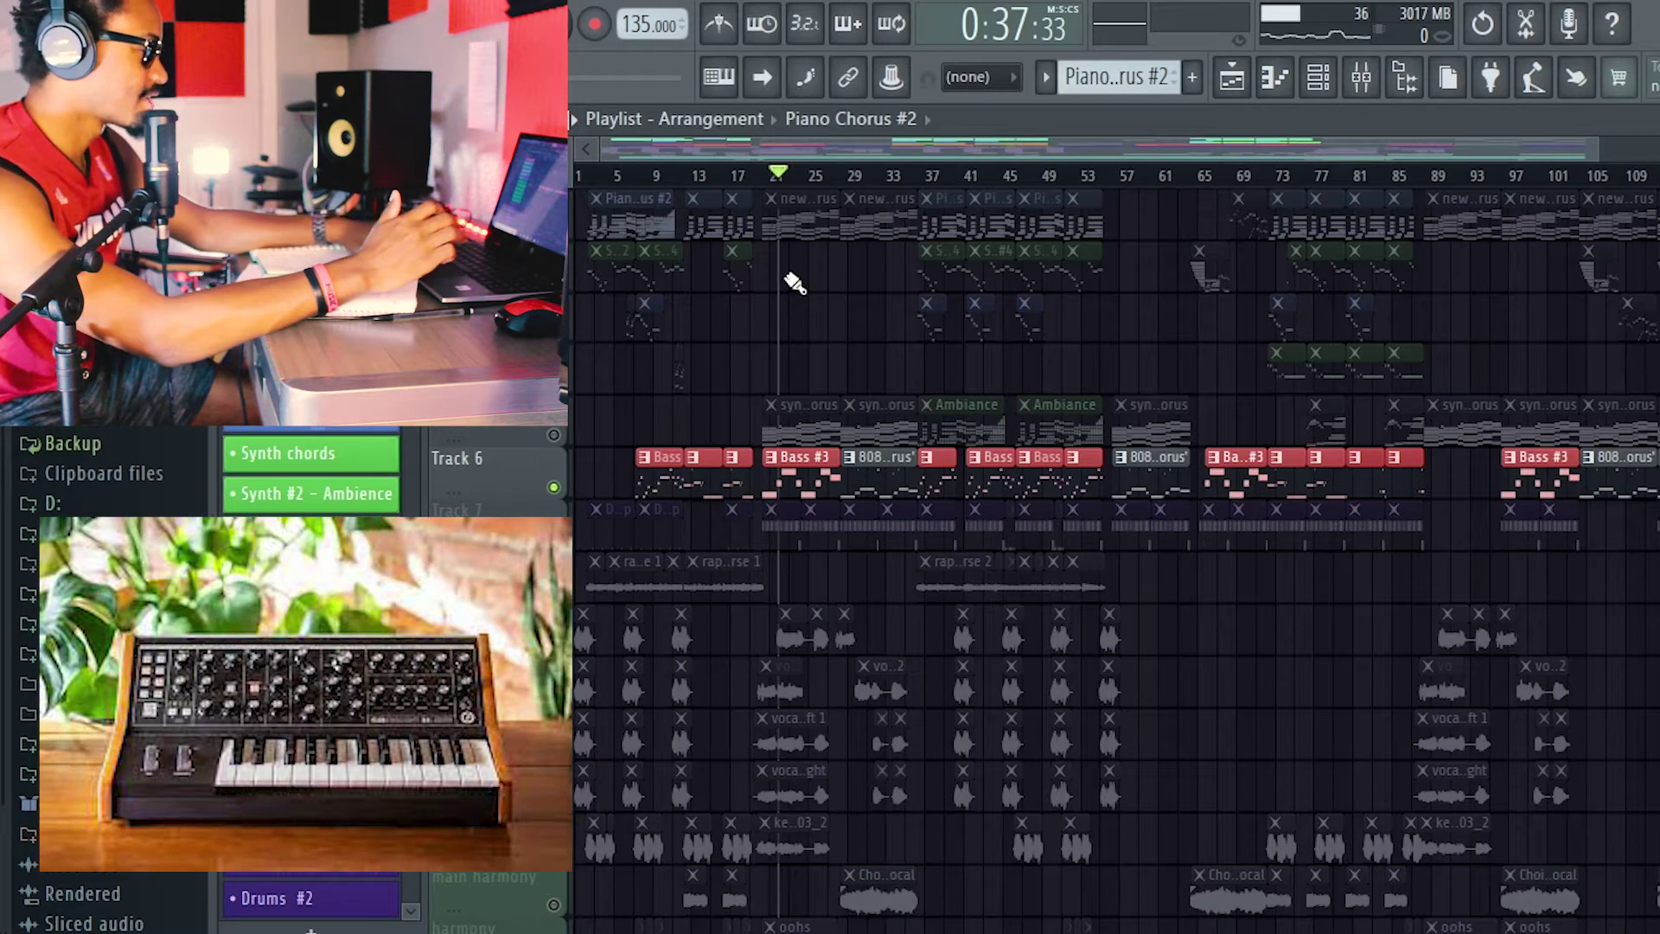
Play from around bar 21 with Track 7's purple drum clips, then mute Track 7.
{"action": "key", "text": "space"}
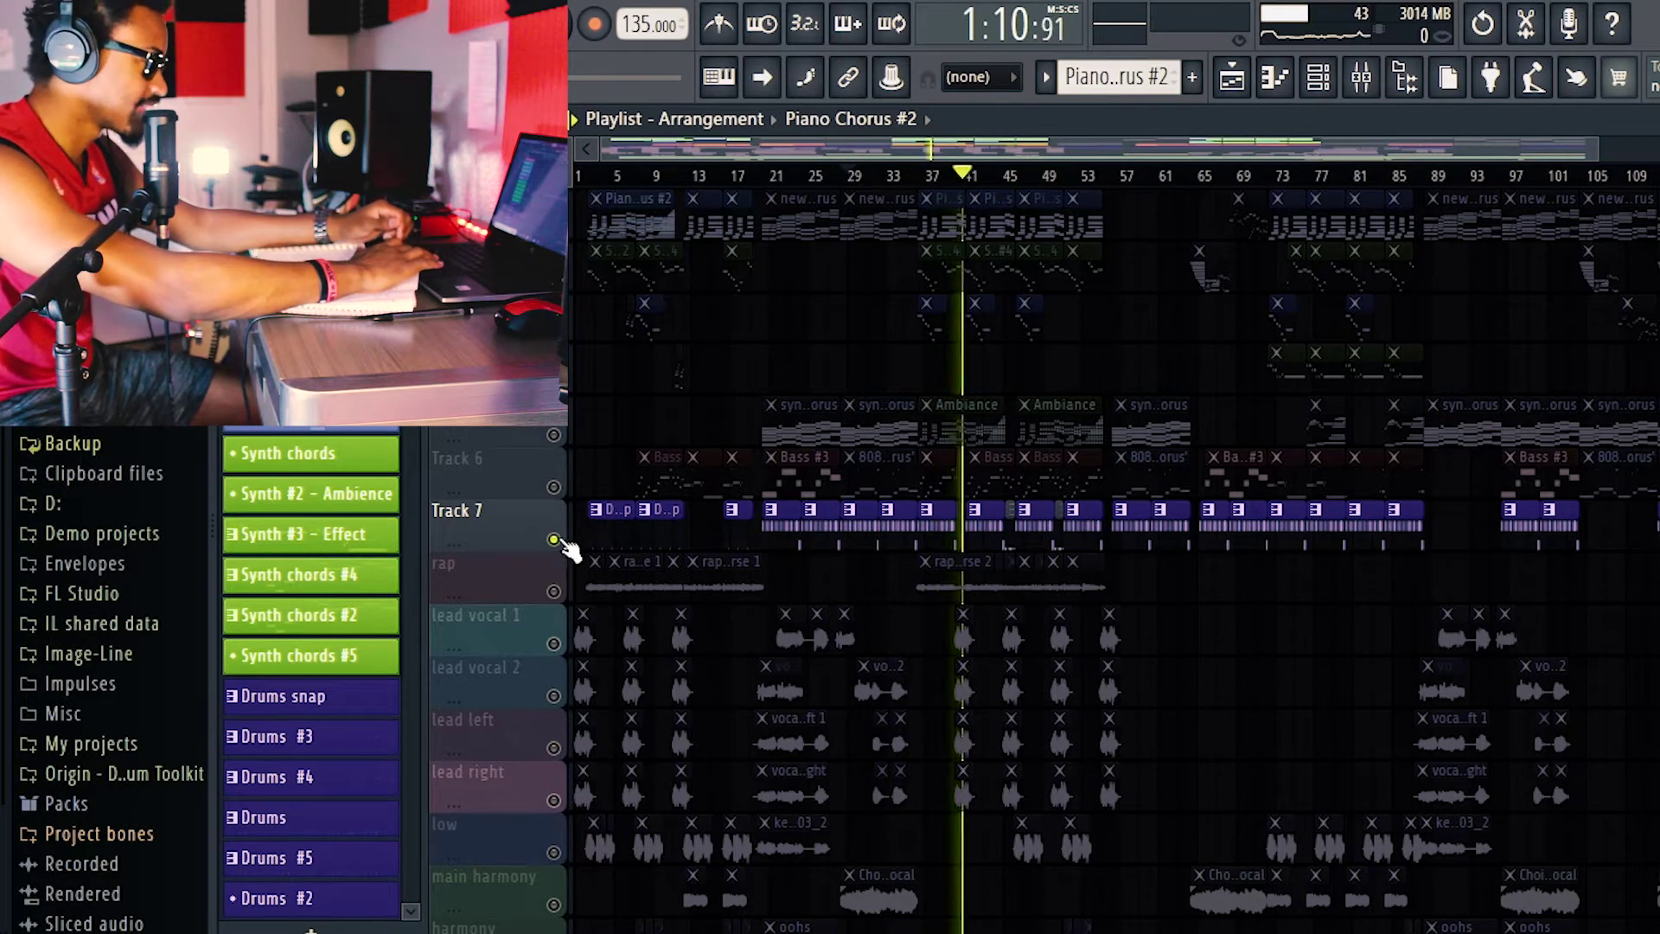
{"action": "left_click", "coordinate": [553, 539]}
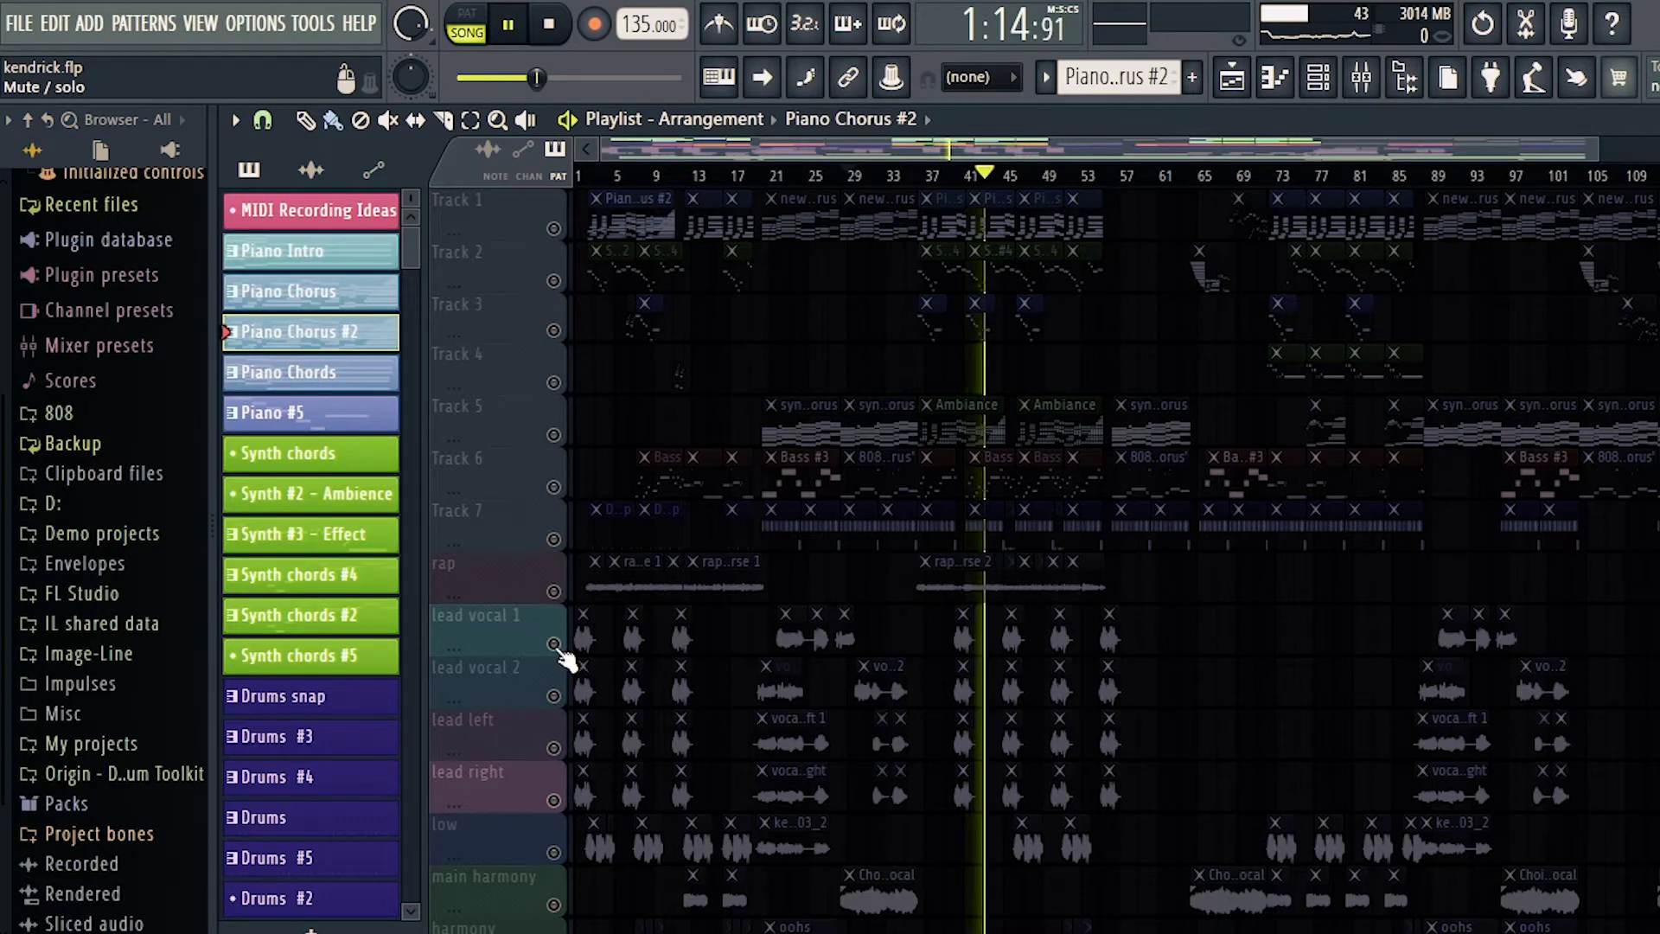
Unmute the lead vocal 1, lead vocal 2, lead left and lead right tracks, replaying from bar 40.
{"action": "left_click", "coordinate": [554, 644]}
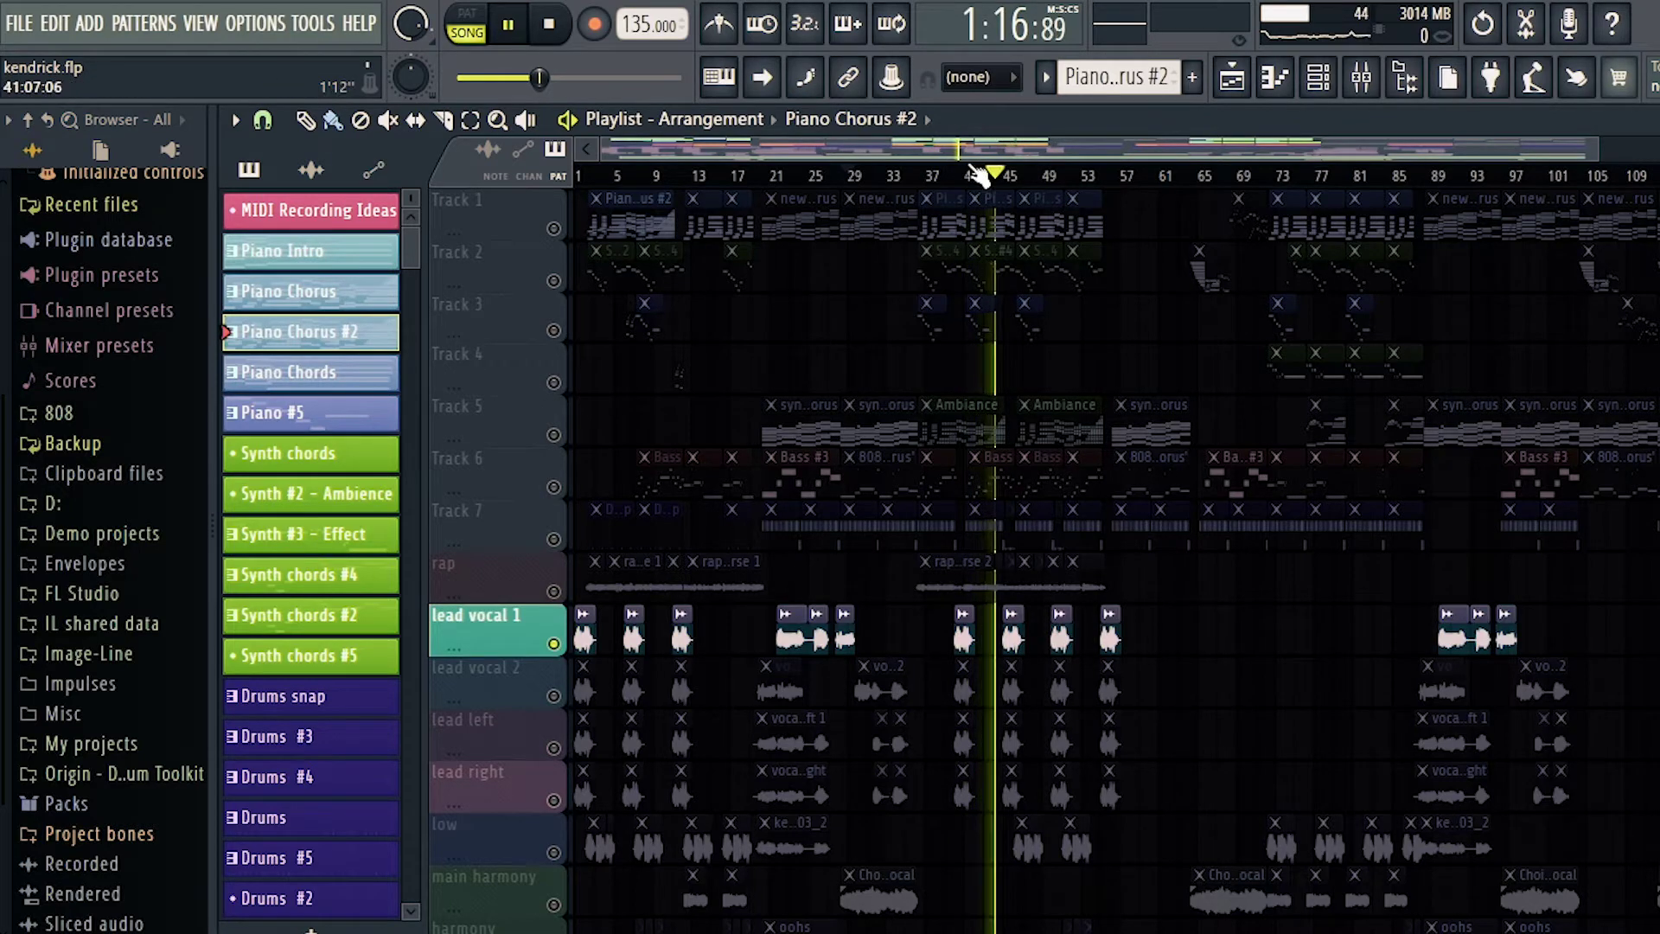
{"action": "left_click", "coordinate": [955, 175]}
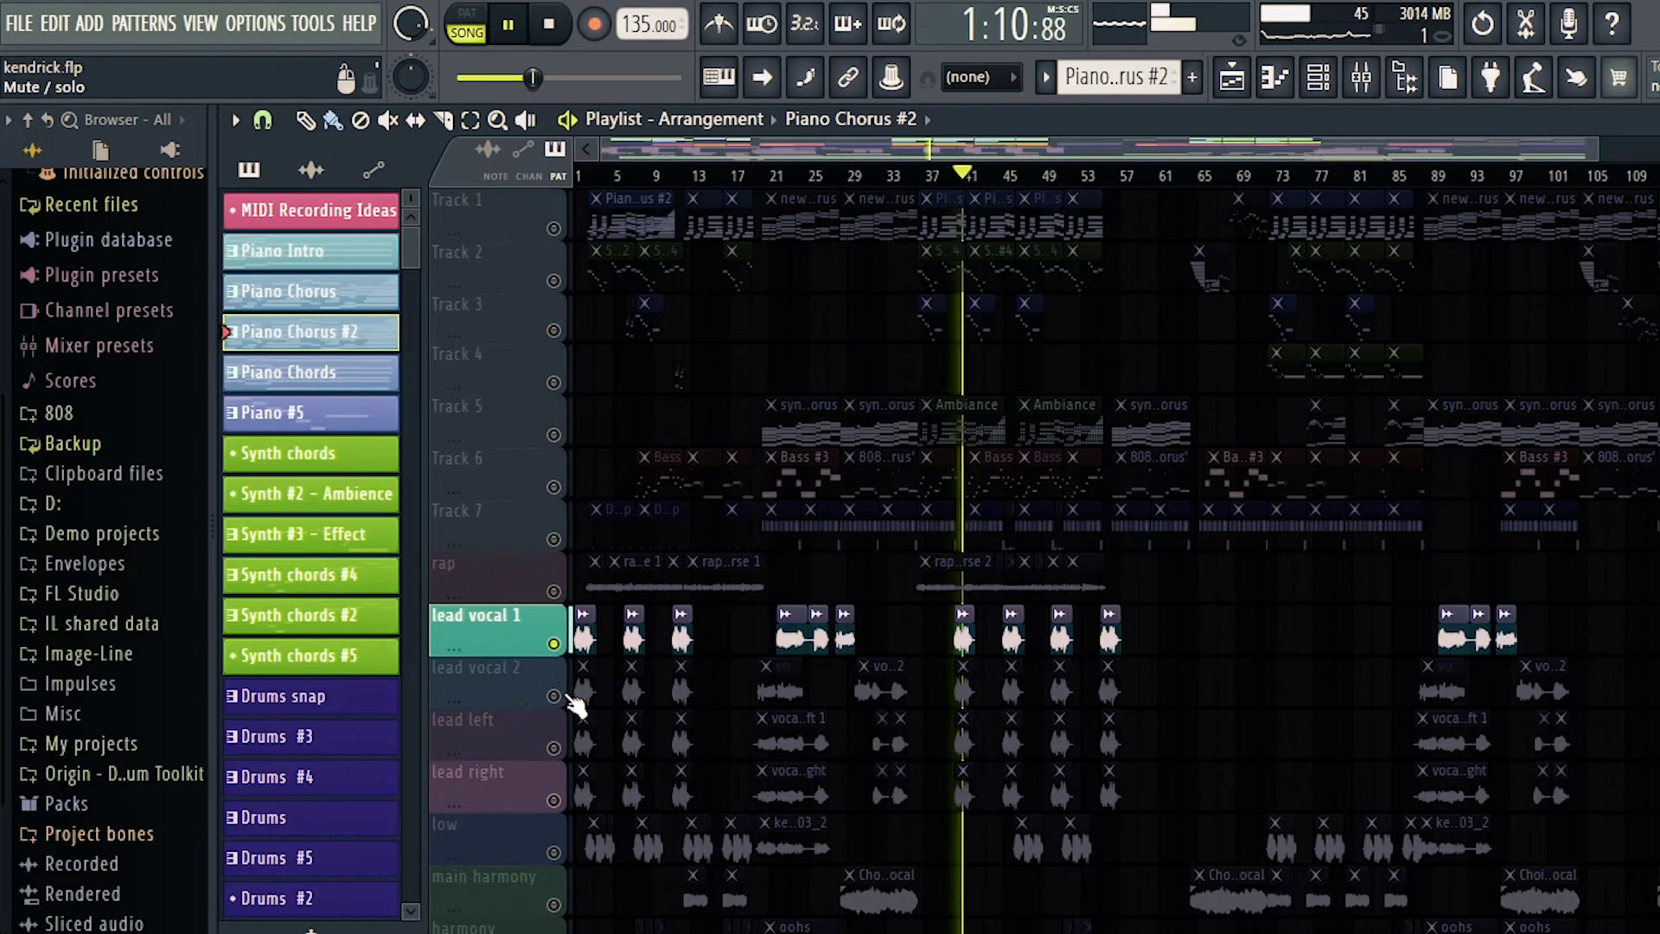
{"action": "left_click", "coordinate": [554, 696]}
{"action": "left_click", "coordinate": [554, 747]}
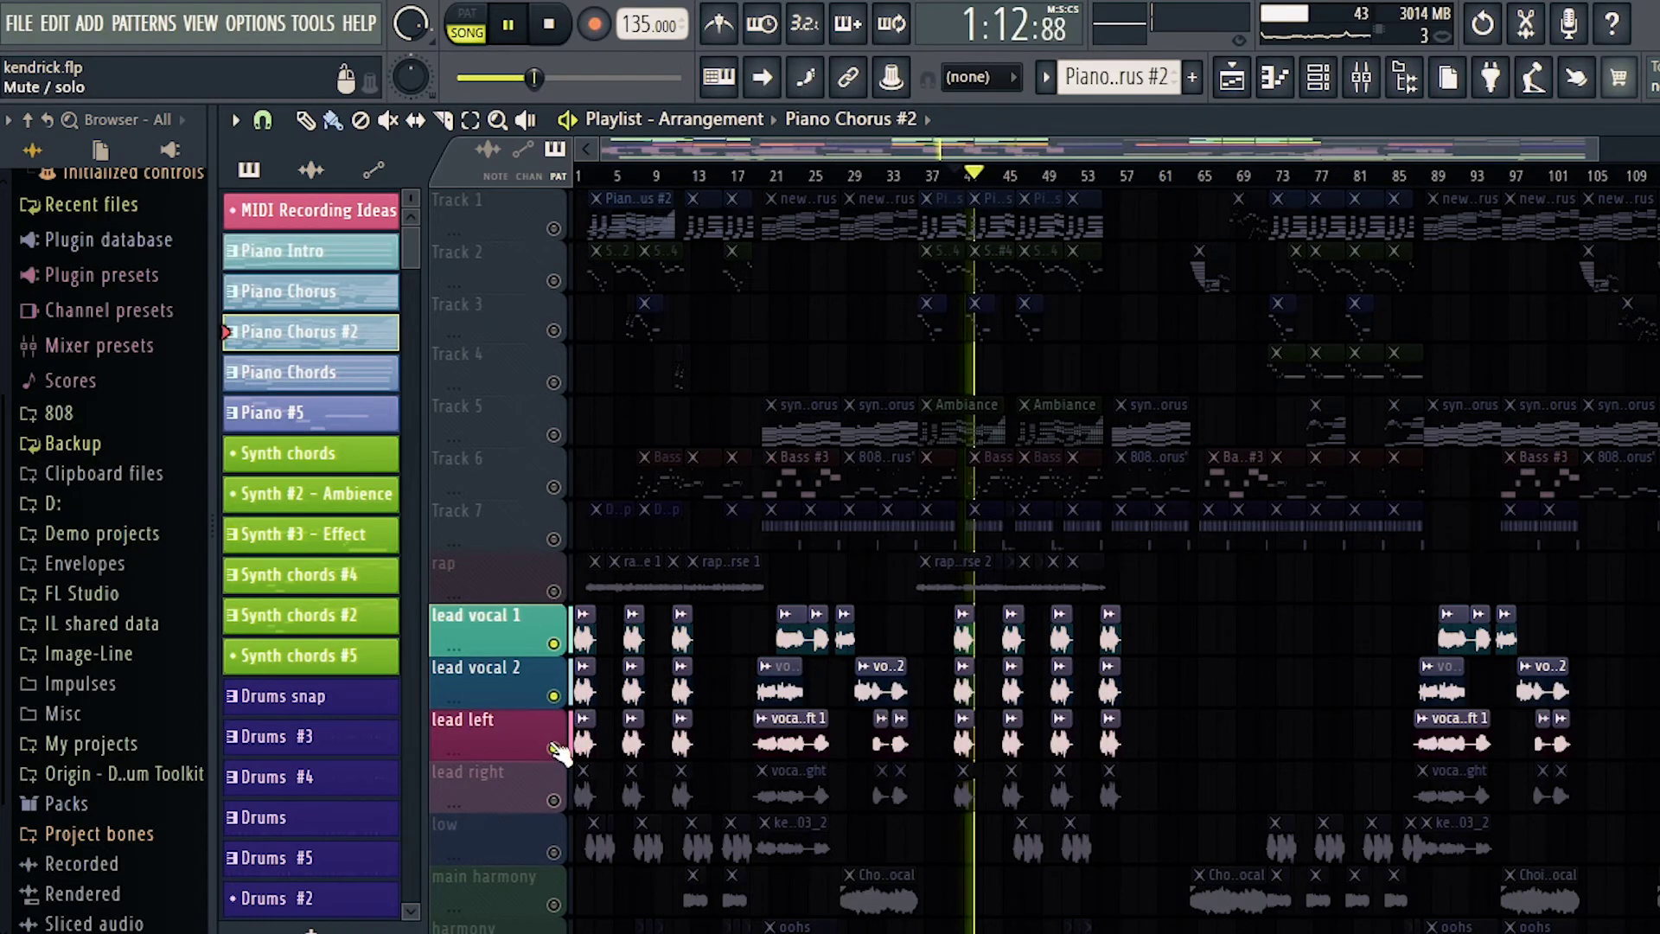
{"action": "left_click", "coordinate": [554, 801]}
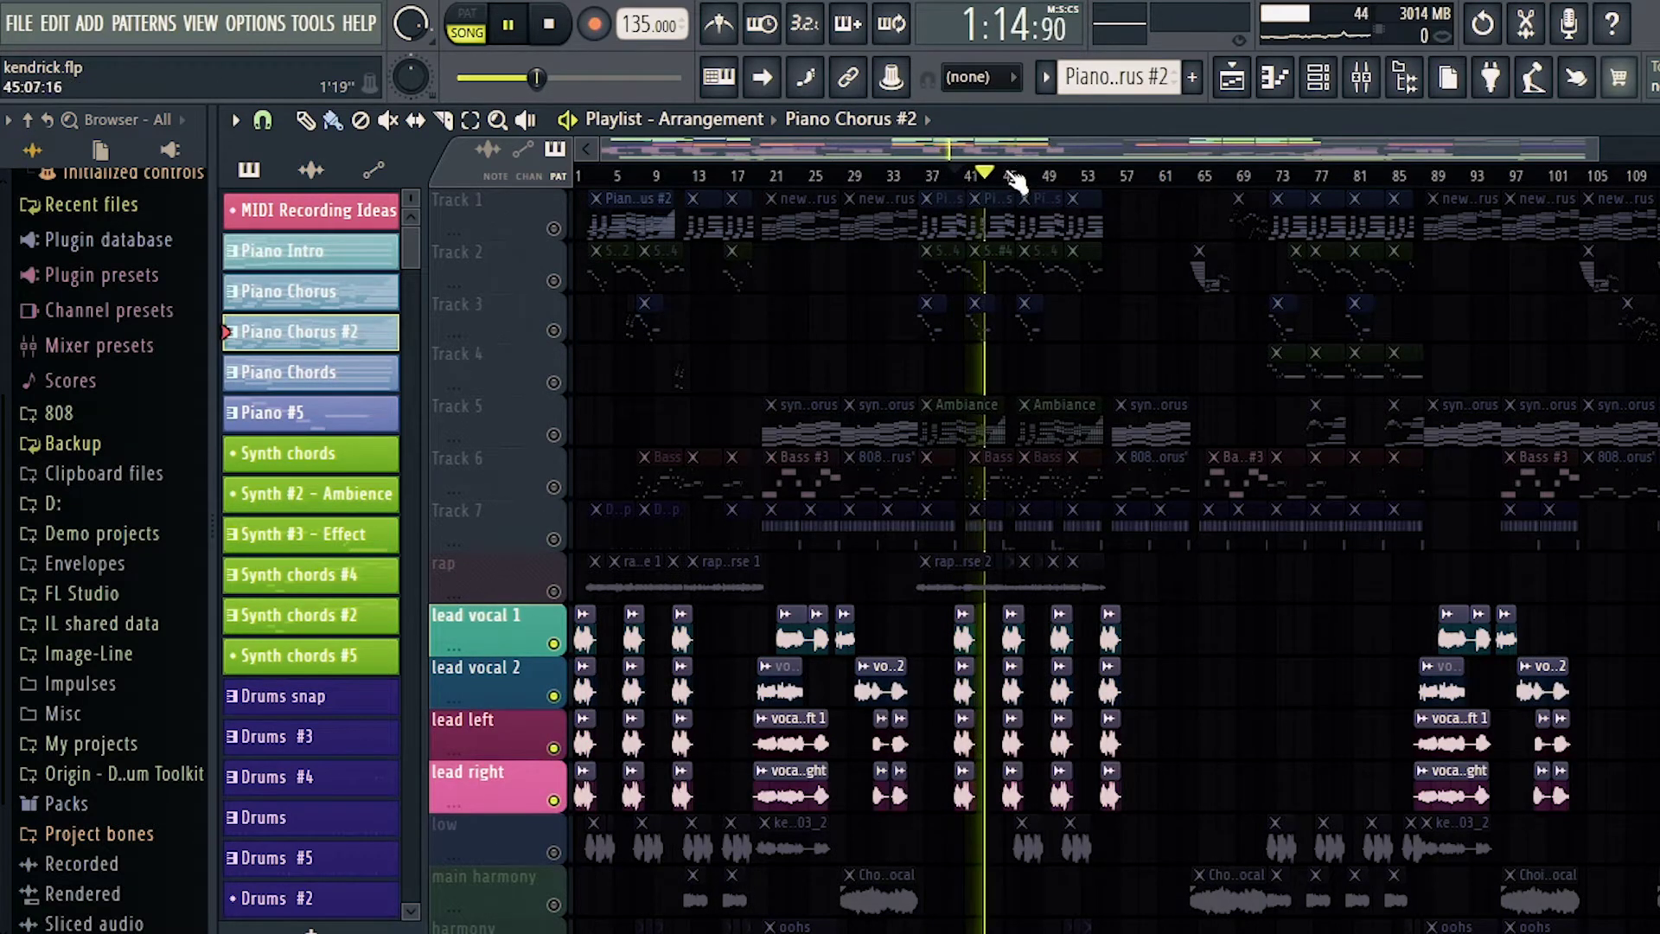
Solo the low vocal, then the main harmony track, auditioning from bars 26, 31 and 17.
{"action": "right_click", "coordinate": [551, 852]}
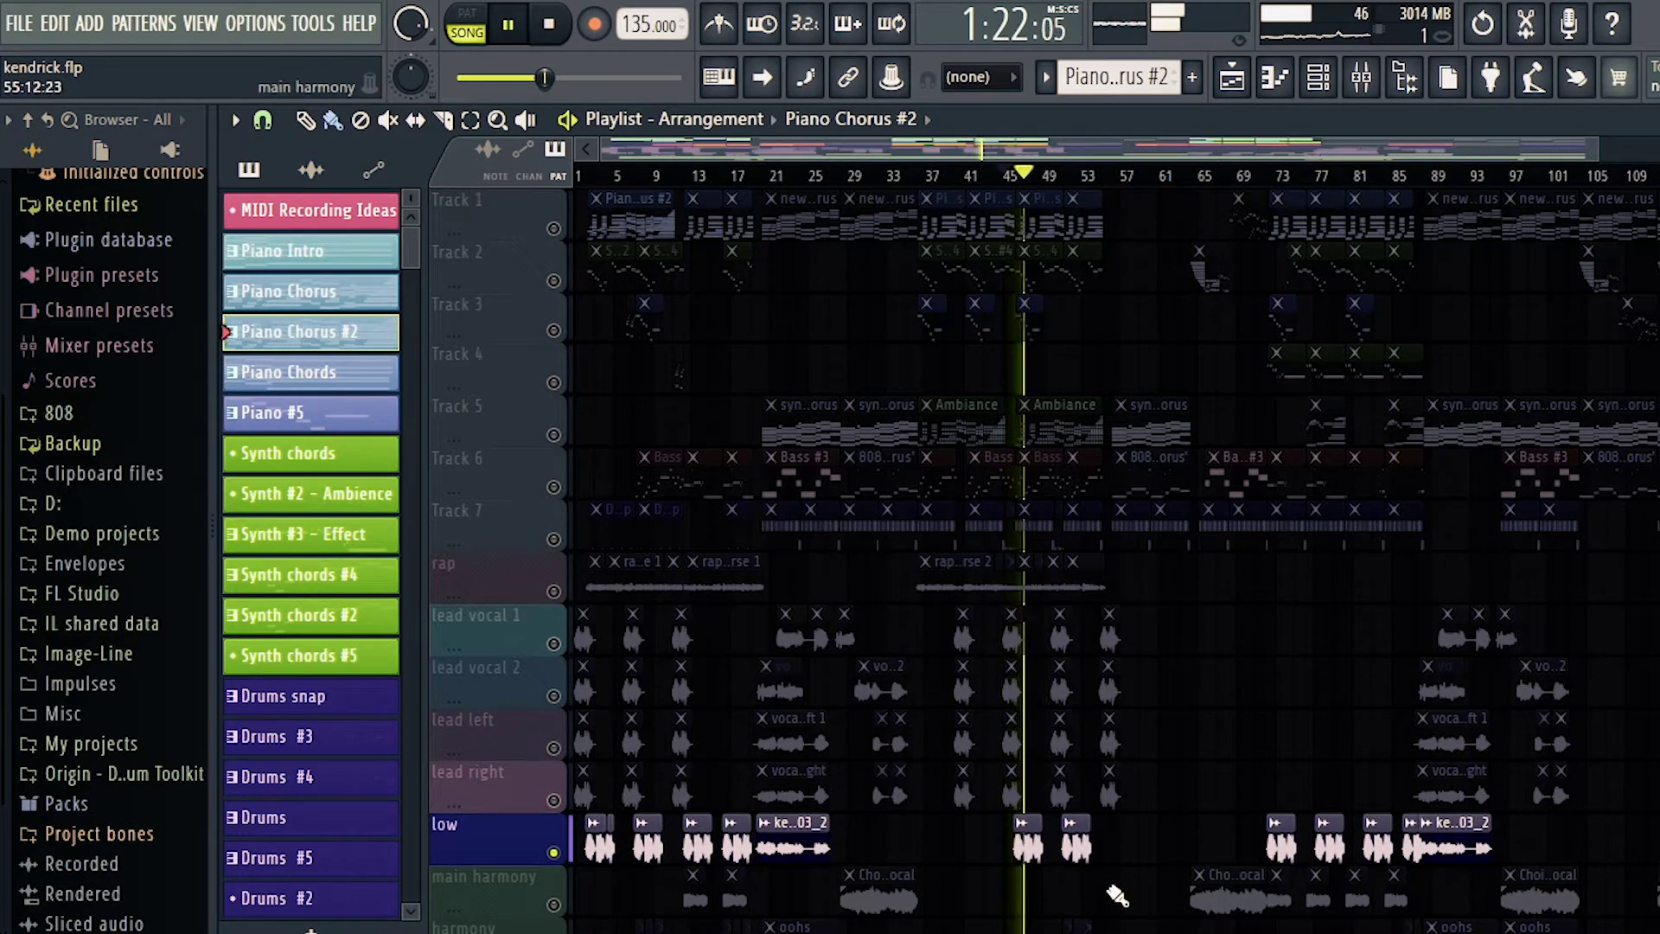
{"action": "right_click", "coordinate": [554, 904]}
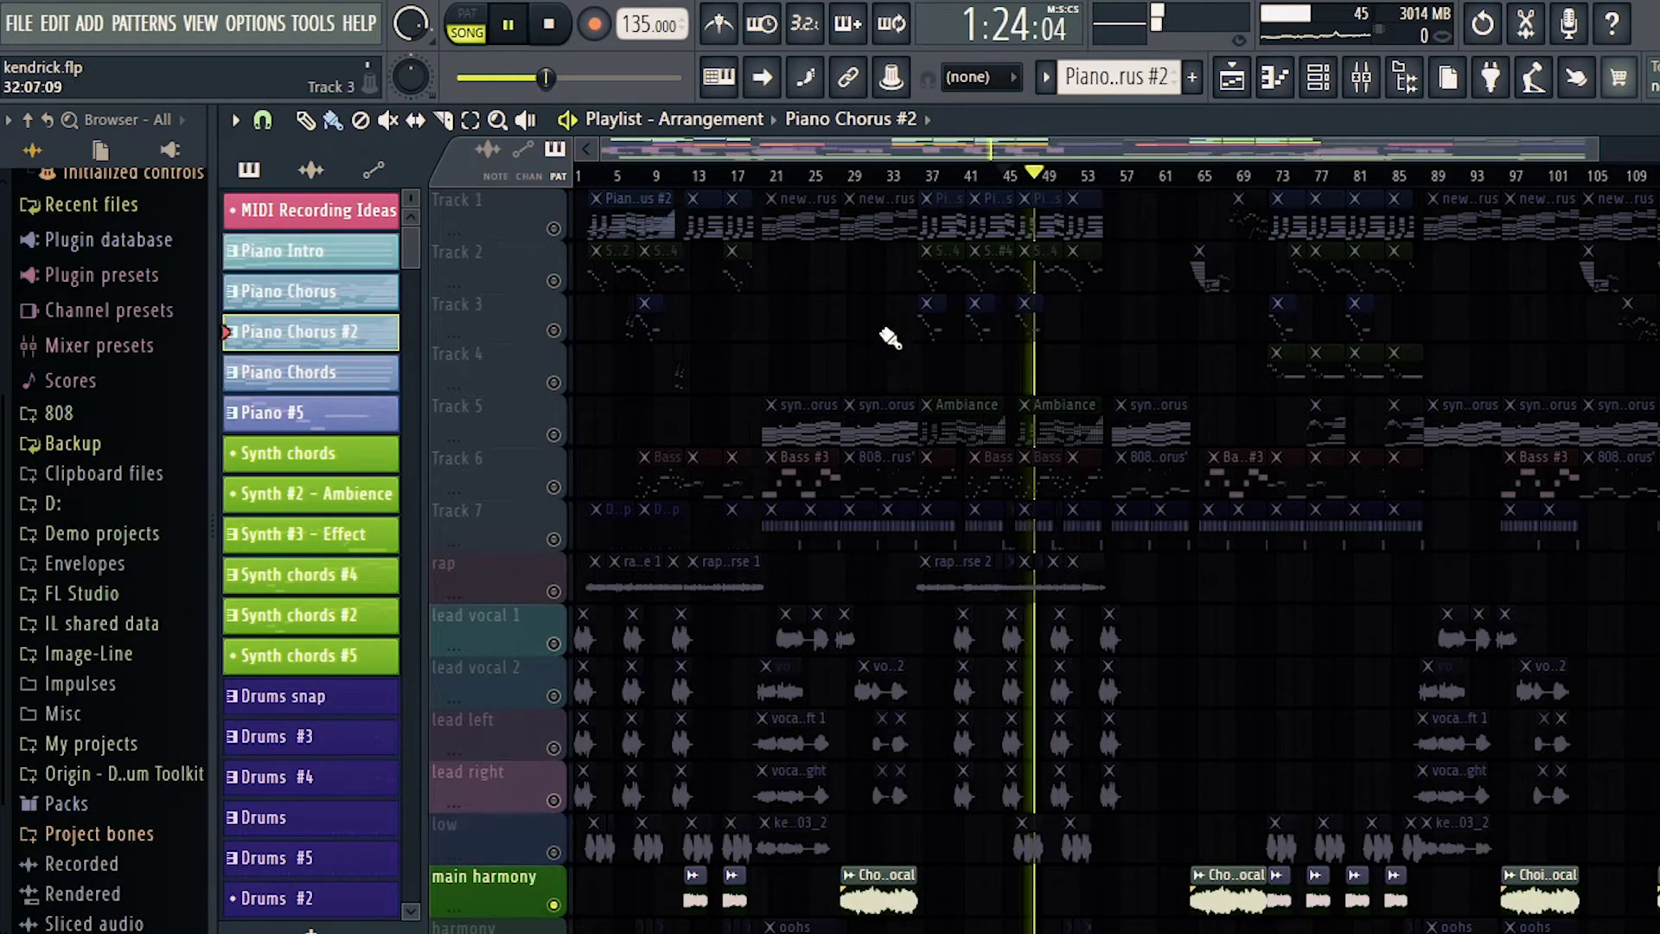
{"action": "left_click", "coordinate": [837, 177]}
{"action": "left_click", "coordinate": [875, 176]}
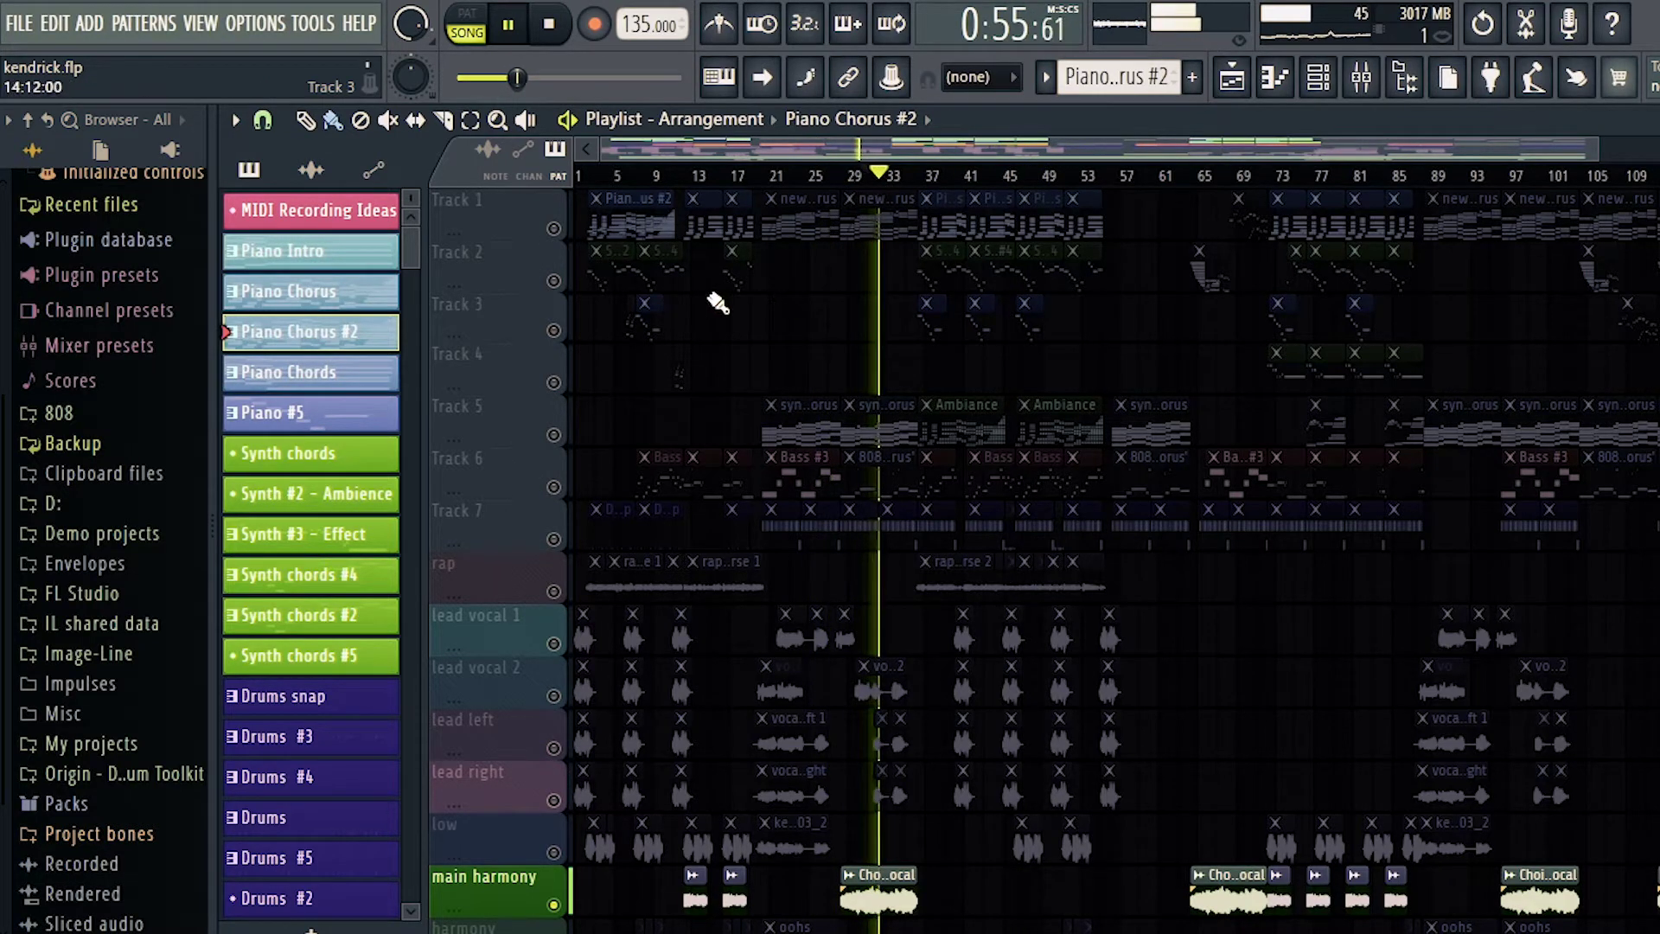
{"action": "left_click", "coordinate": [731, 177]}
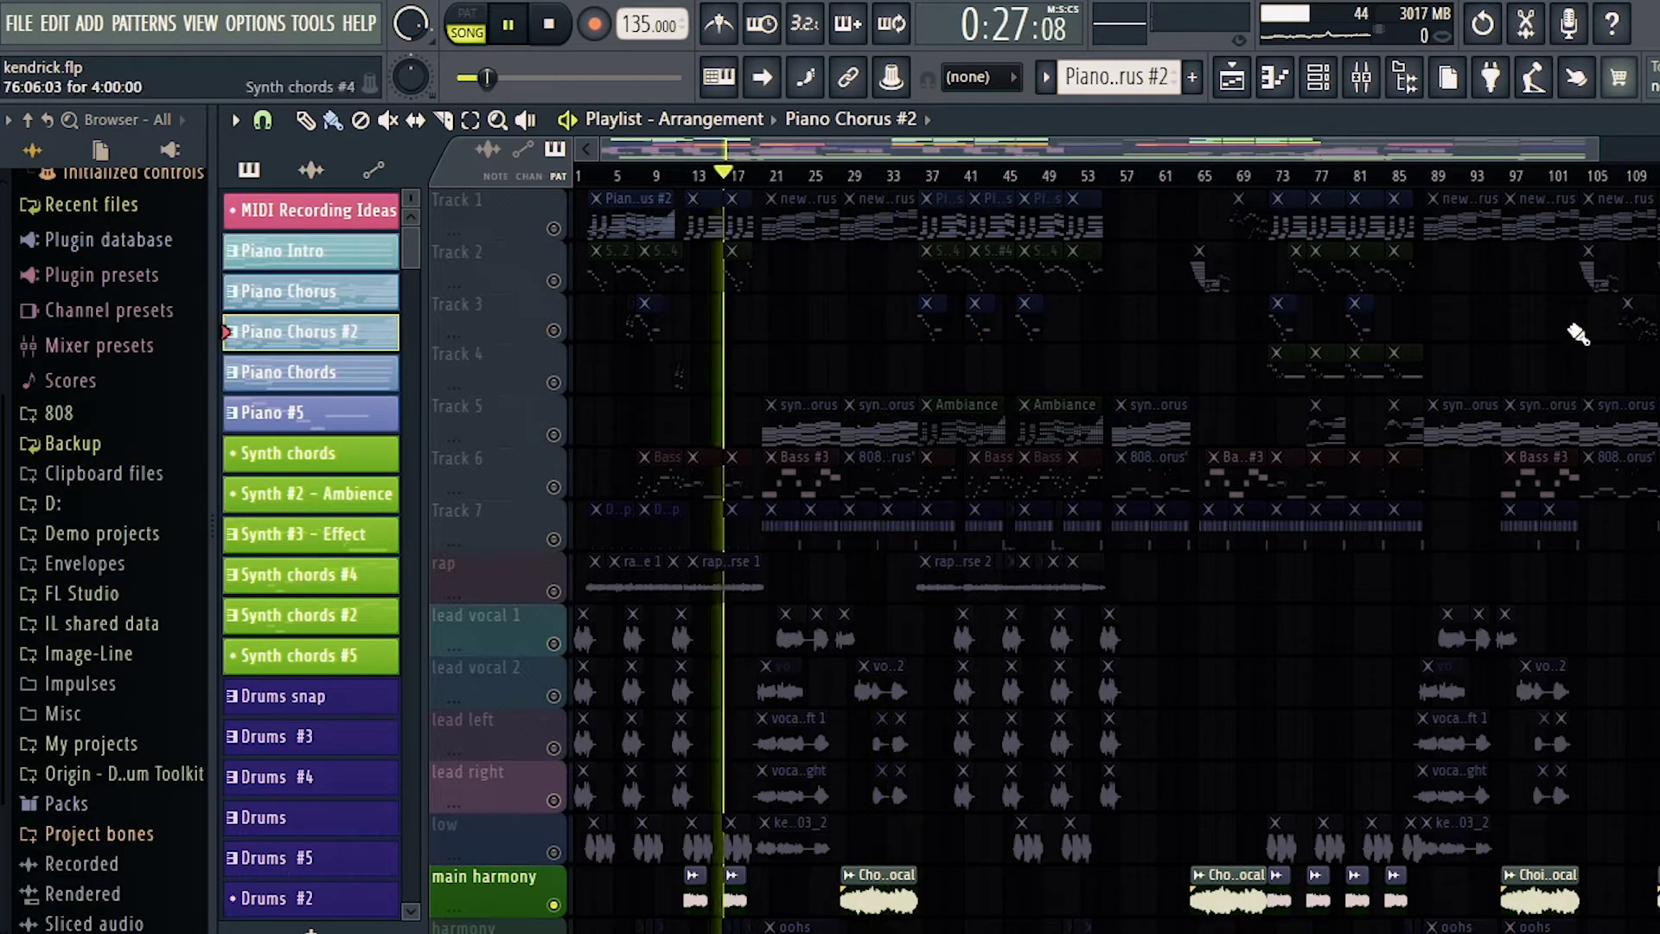
{"action": "scroll", "coordinate": [678, 704], "scroll_direction": "down", "scroll_amount": 2}
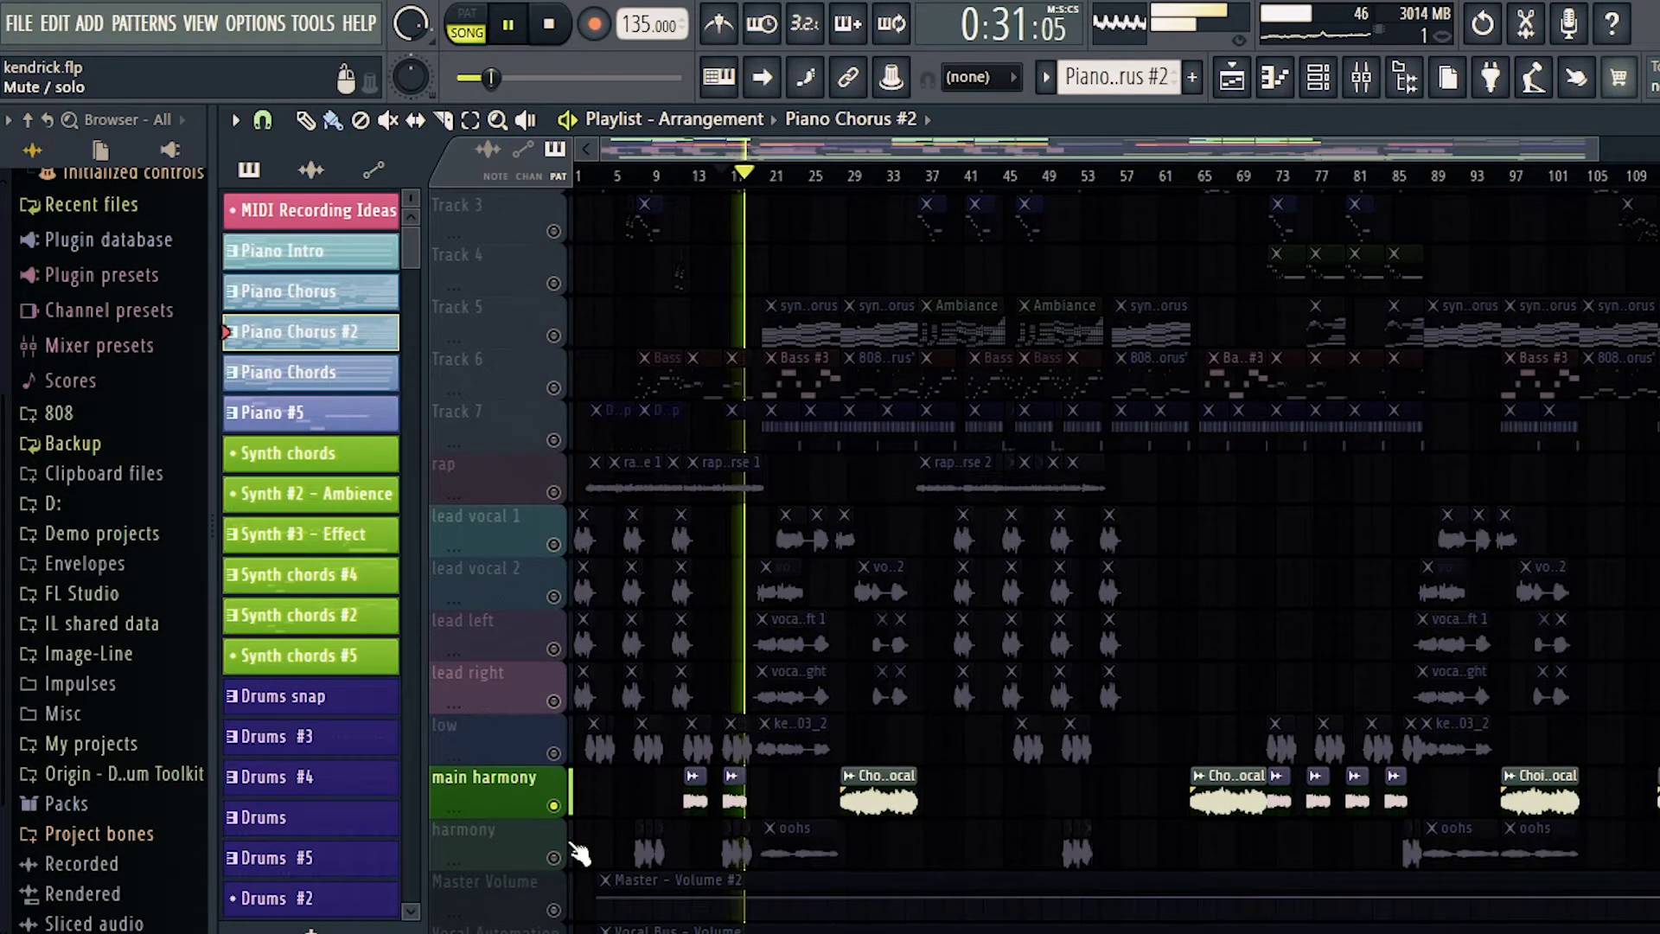
Toggle the harmony and main harmony mute buttons so every track plays in the mix.
{"action": "left_click", "coordinate": [553, 857]}
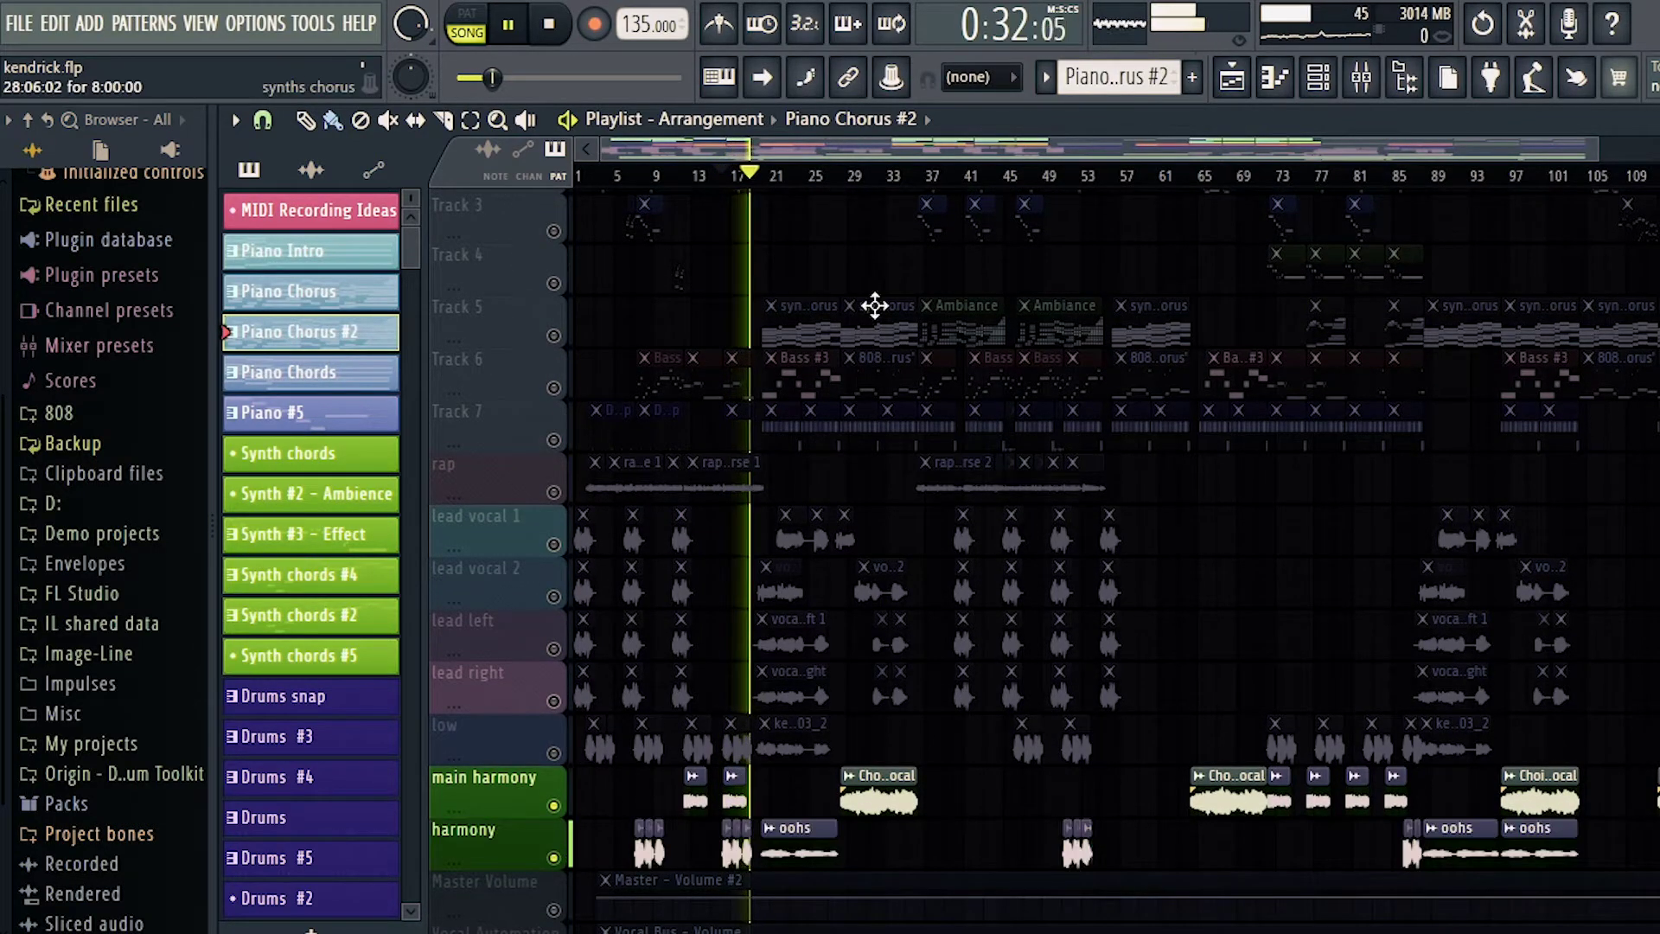
{"action": "left_click", "coordinate": [554, 859]}
{"action": "left_click", "coordinate": [554, 806]}
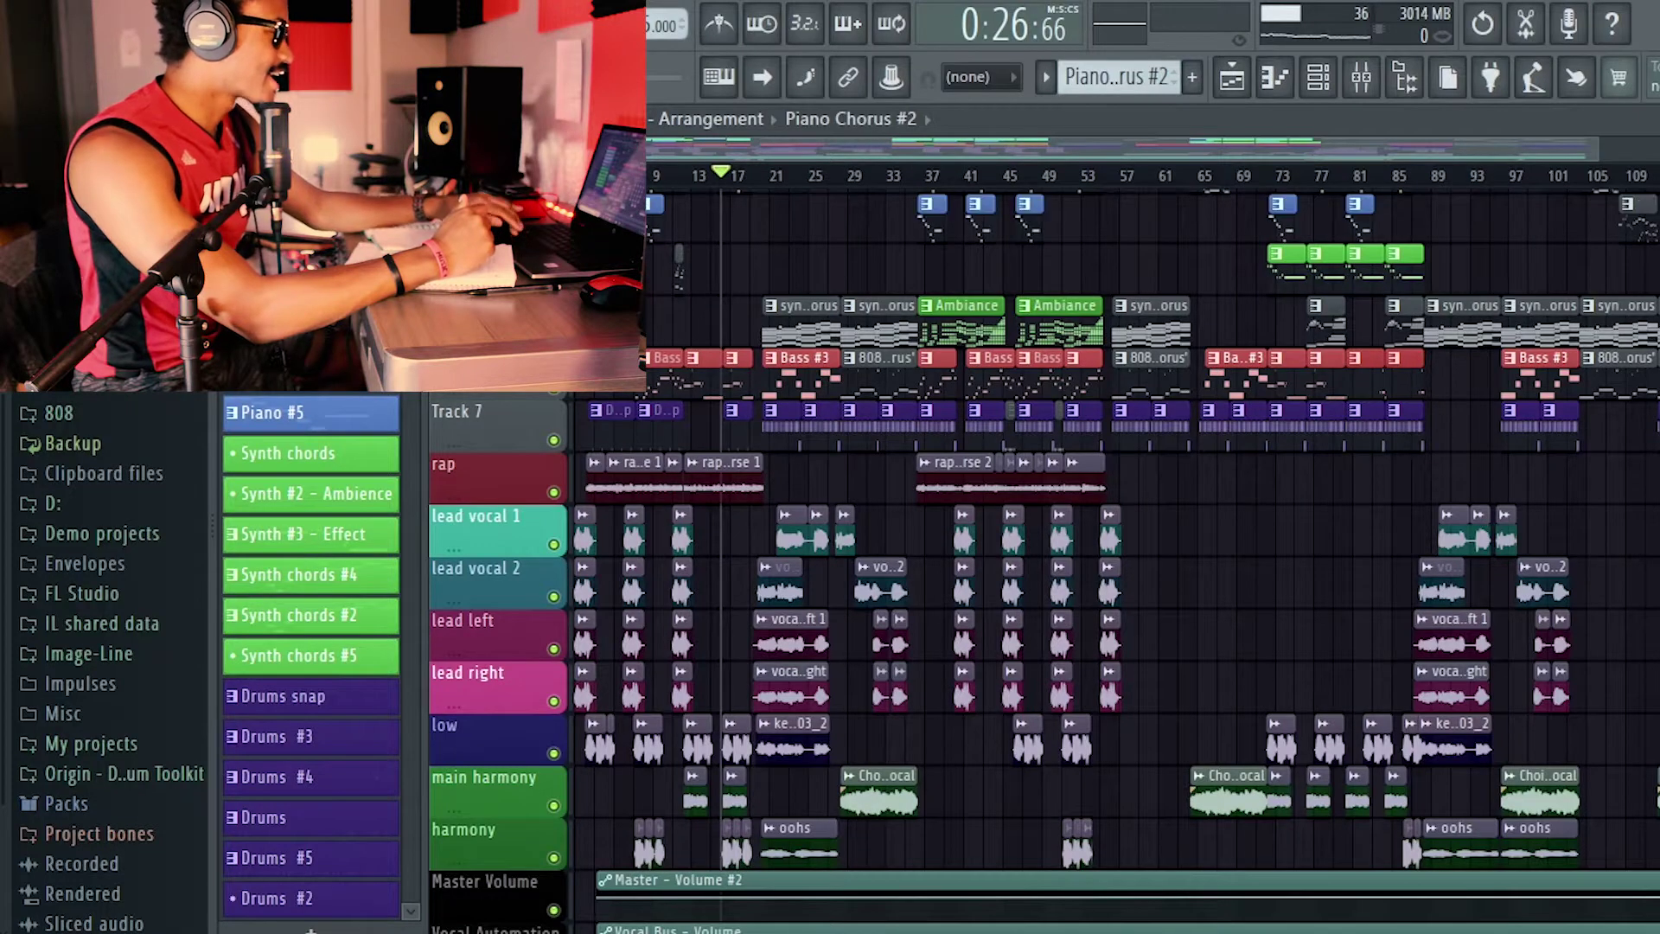
Unmute Track 1's piano chorus clips and play the song from the beginning.
{"action": "left_click", "coordinate": [670, 190]}
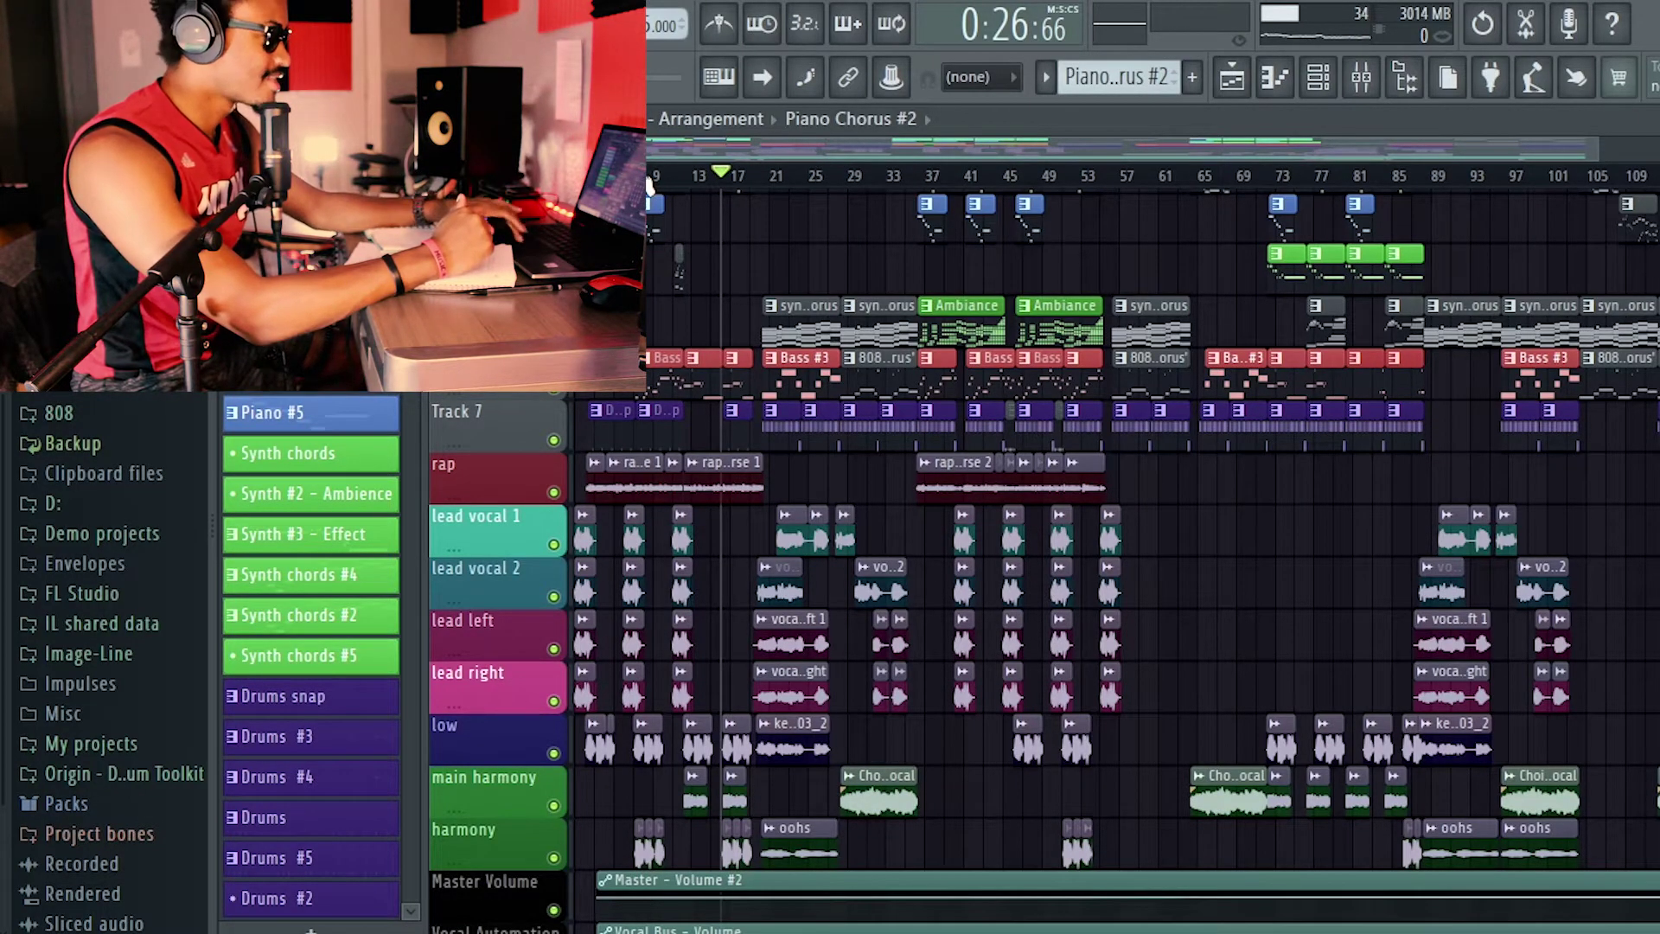
{"action": "key", "text": "space"}
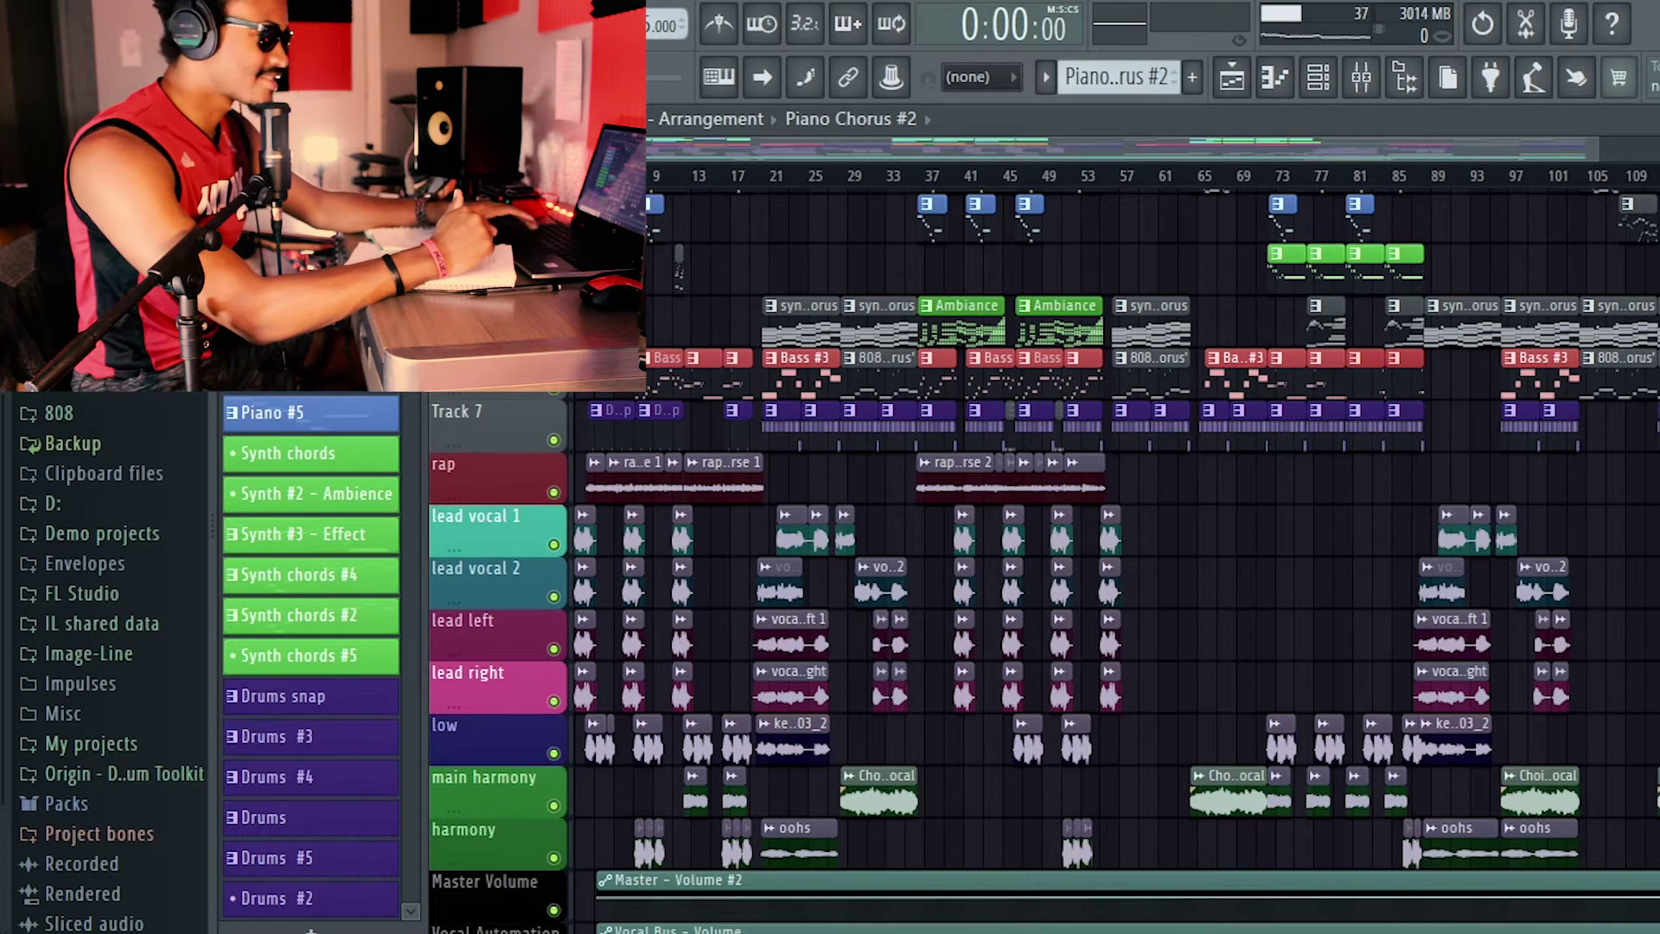
{"action": "key", "text": "space"}
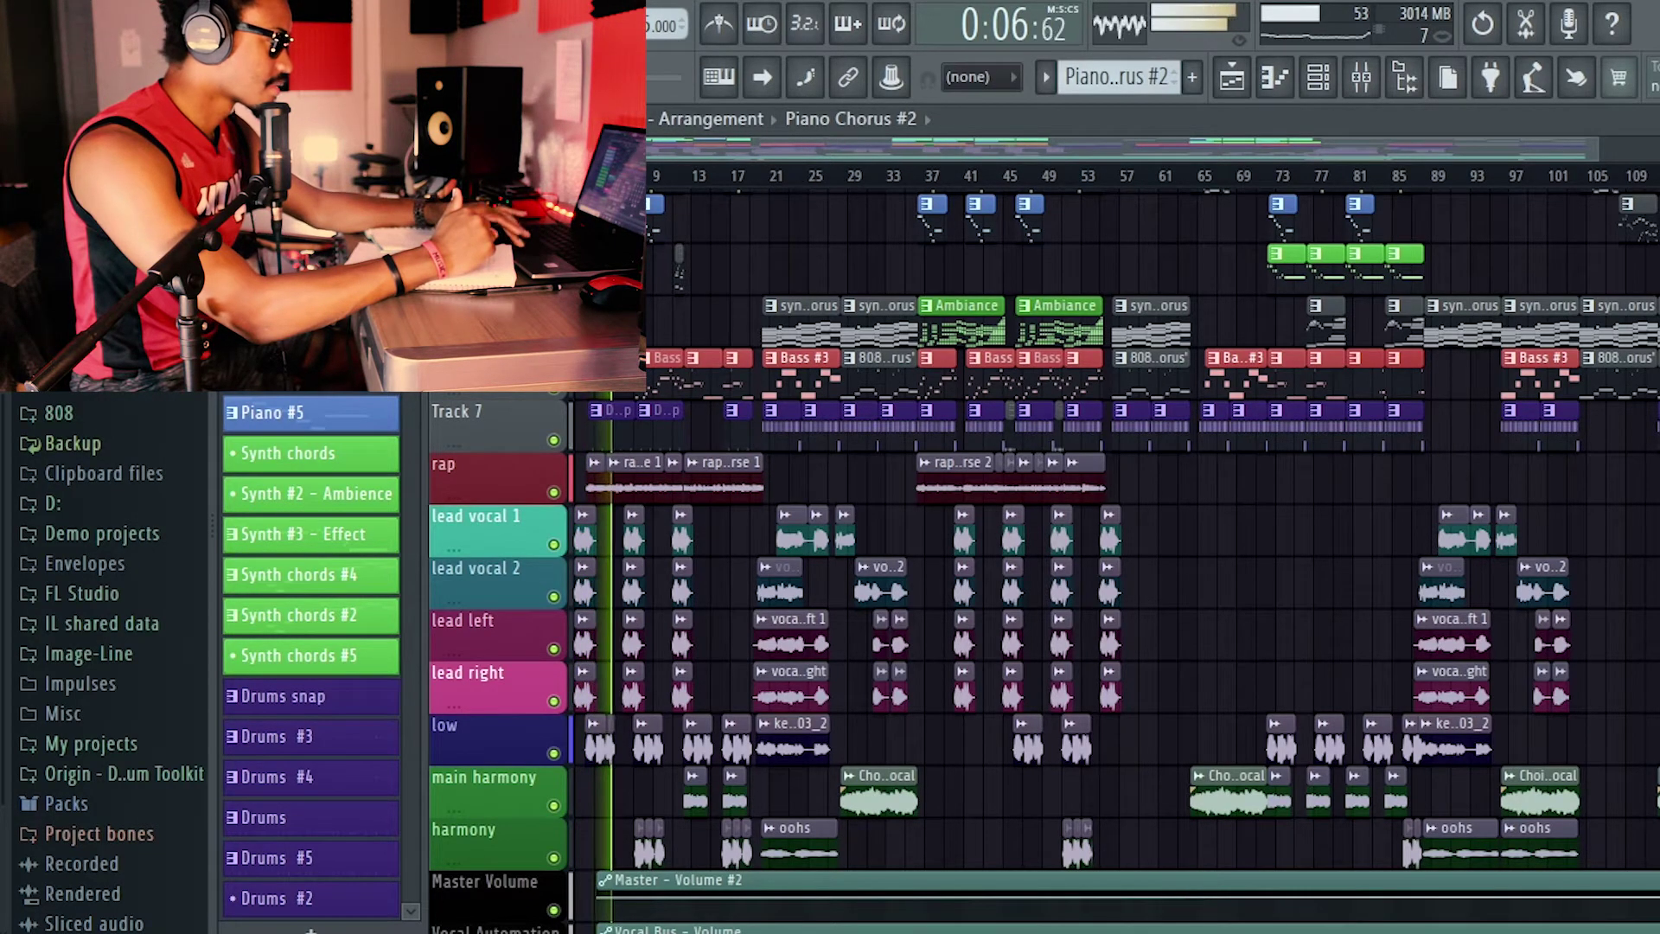
{"action": "scroll", "coordinate": [1038, 605], "scroll_direction": "up", "scroll_amount": 2}
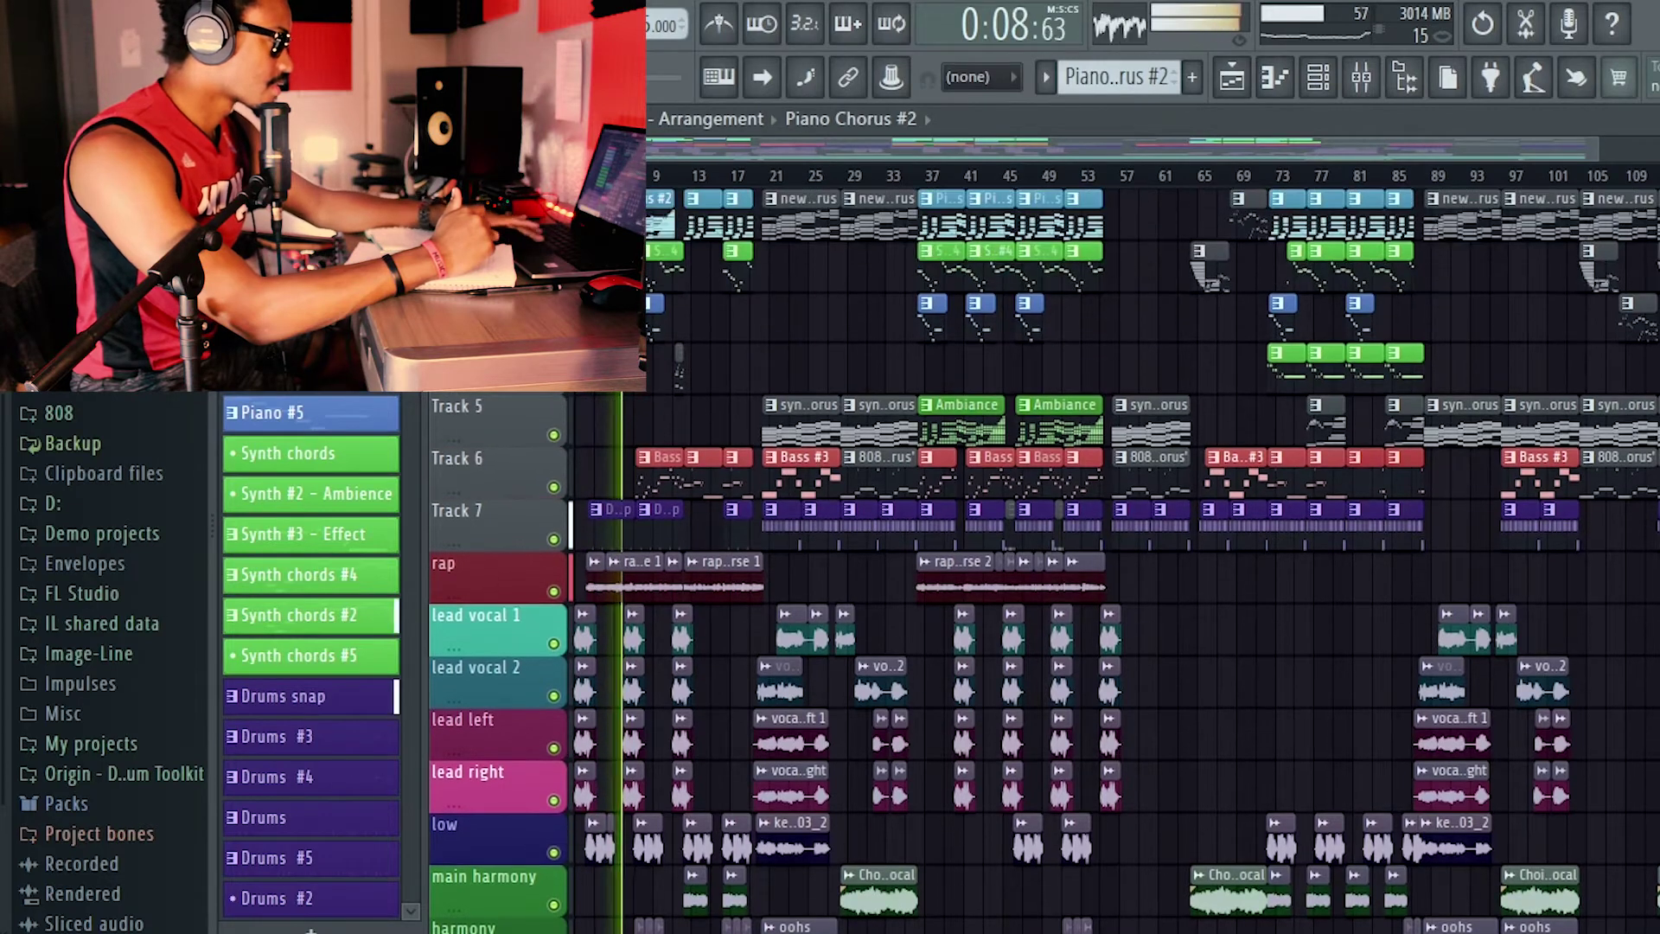
{"action": "key", "text": "space"}
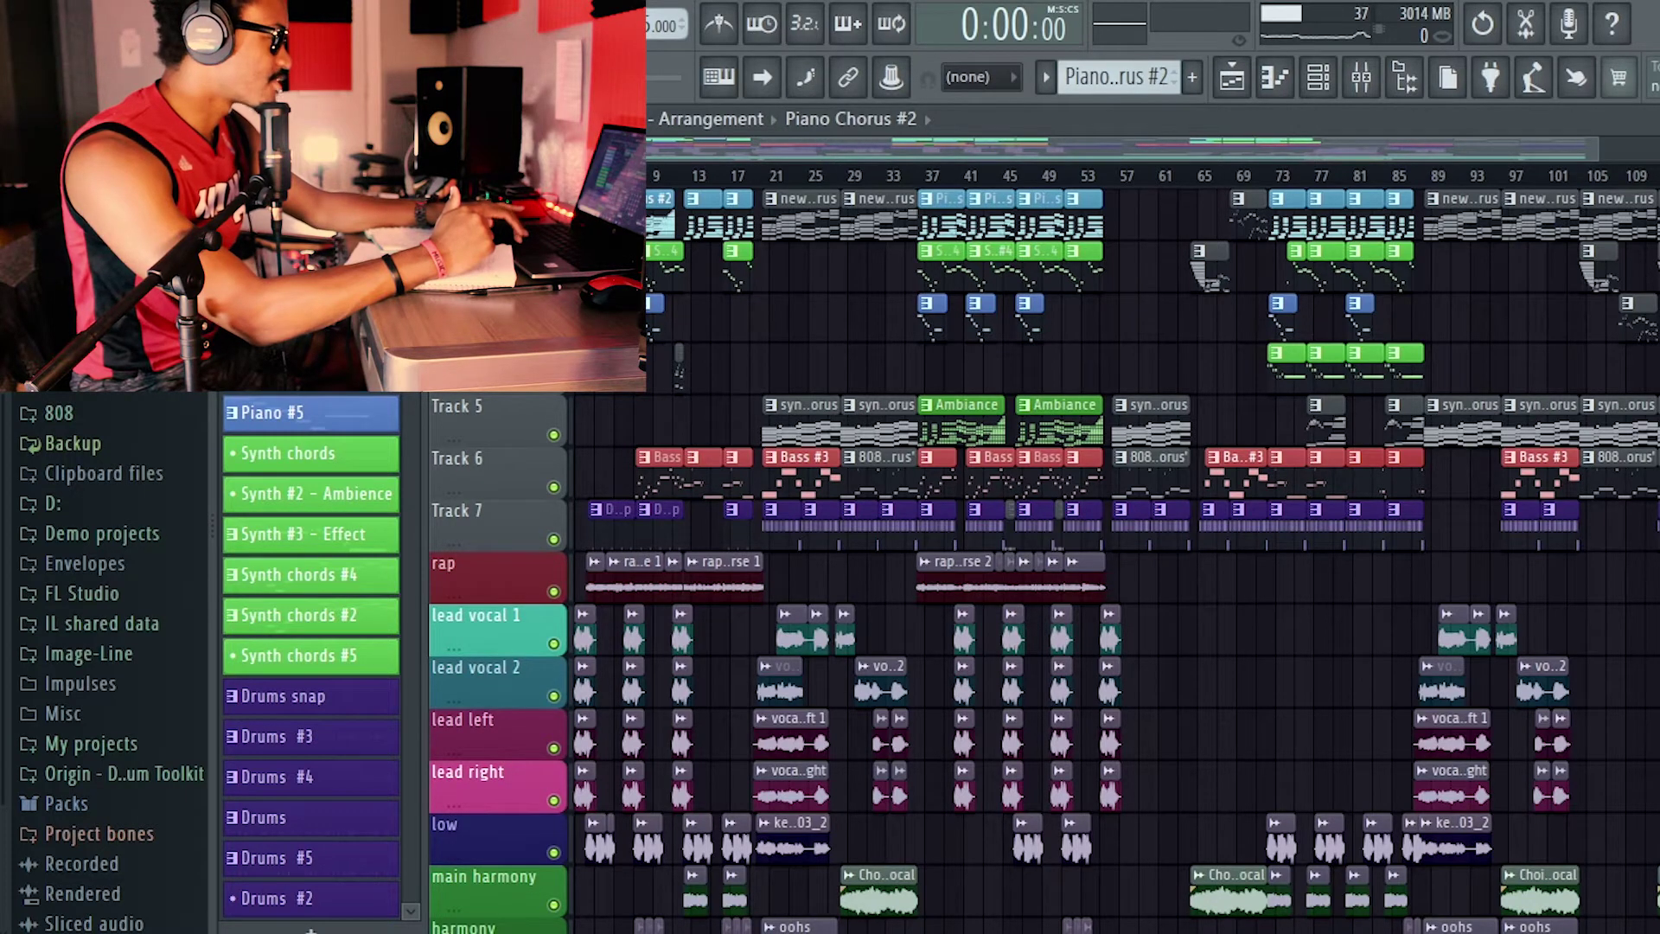
Replay the opening section from bar 8, then from bar 12, stopping around bar 13.
{"action": "left_click", "coordinate": [653, 175]}
{"action": "key", "text": "space"}
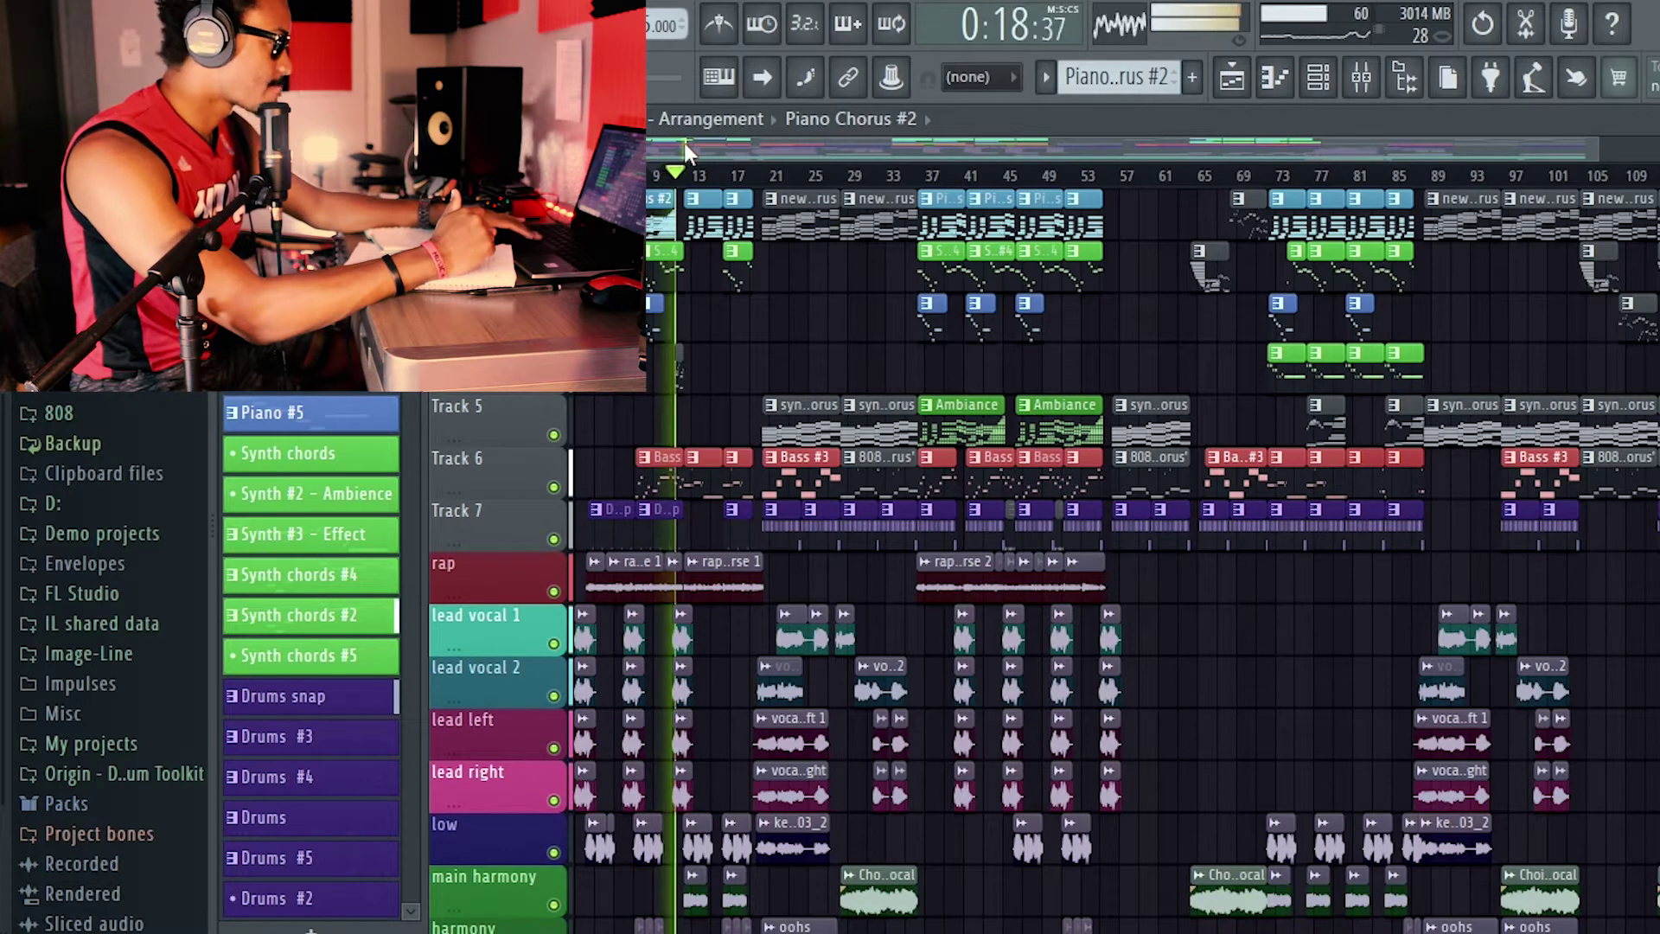
{"action": "key", "text": "space"}
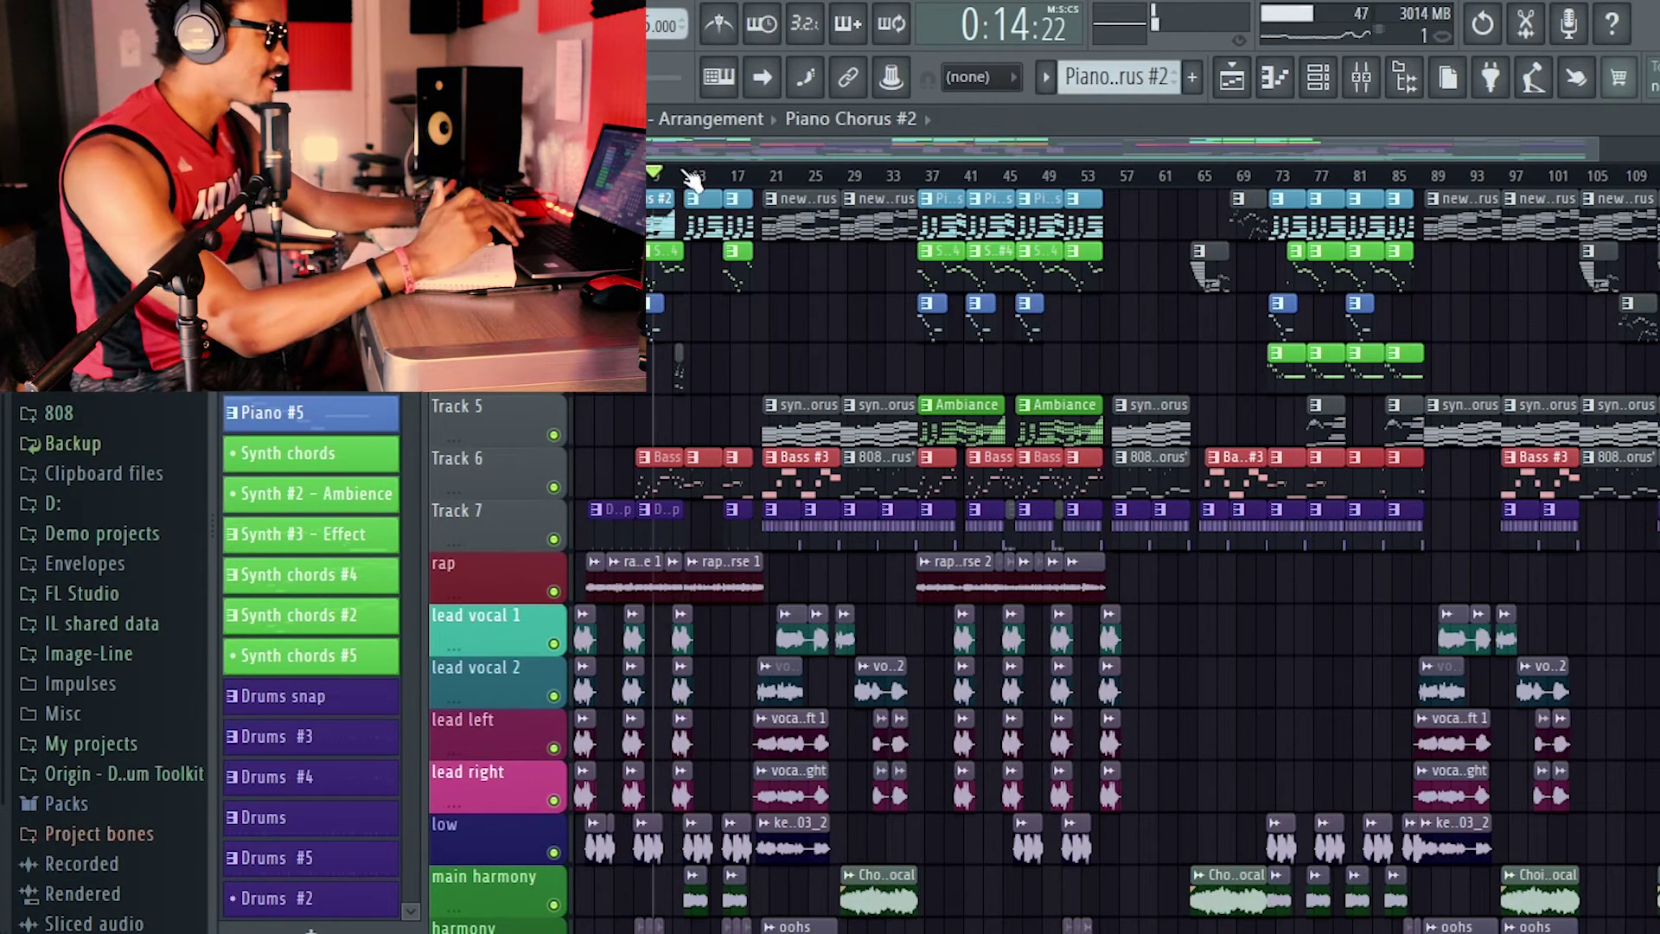
{"action": "left_click", "coordinate": [691, 177]}
{"action": "key", "text": "space"}
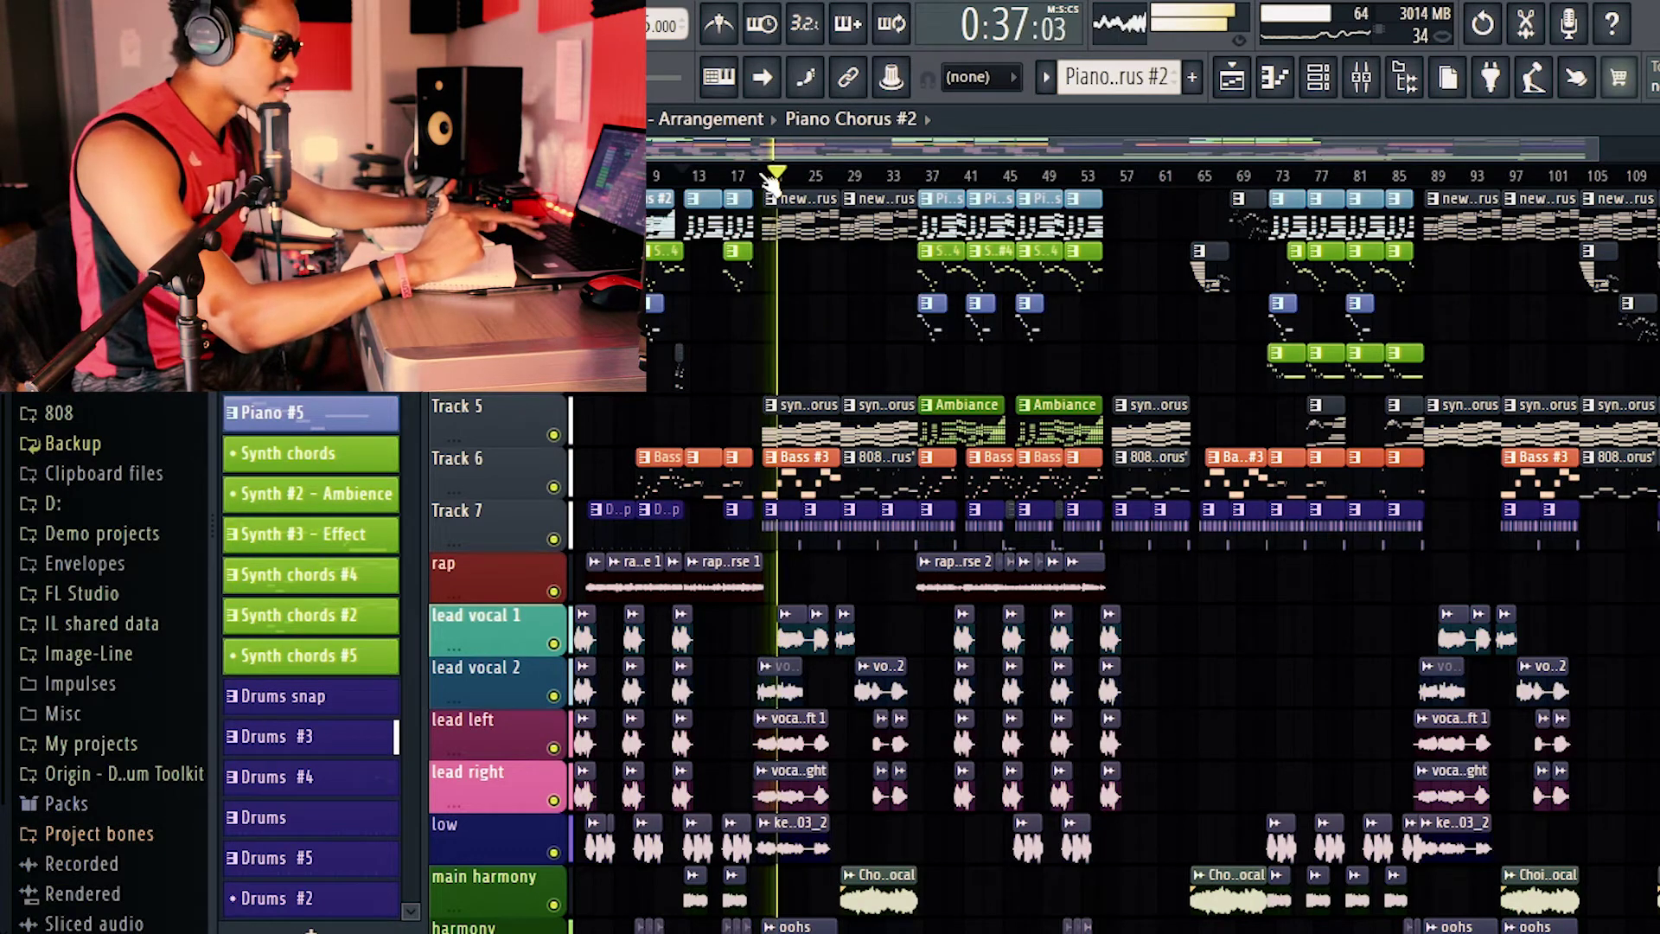
{"action": "key", "text": "space"}
{"action": "key", "text": "space"}
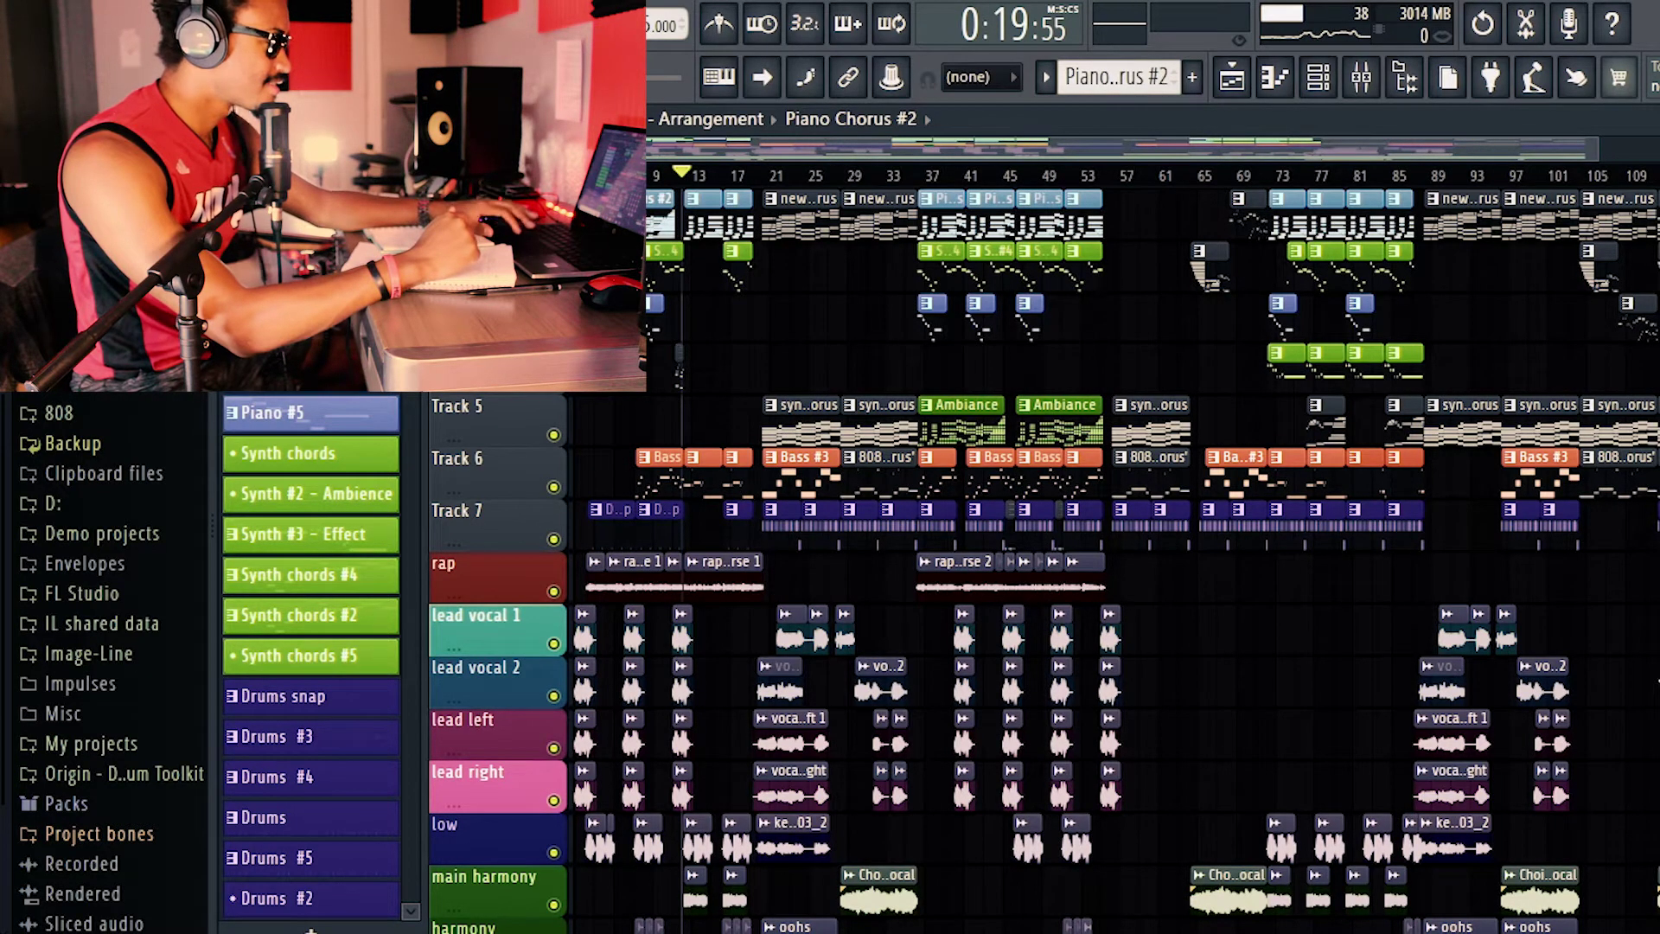
{"action": "scroll", "coordinate": [1115, 657], "scroll_direction": "down", "scroll_amount": 5}
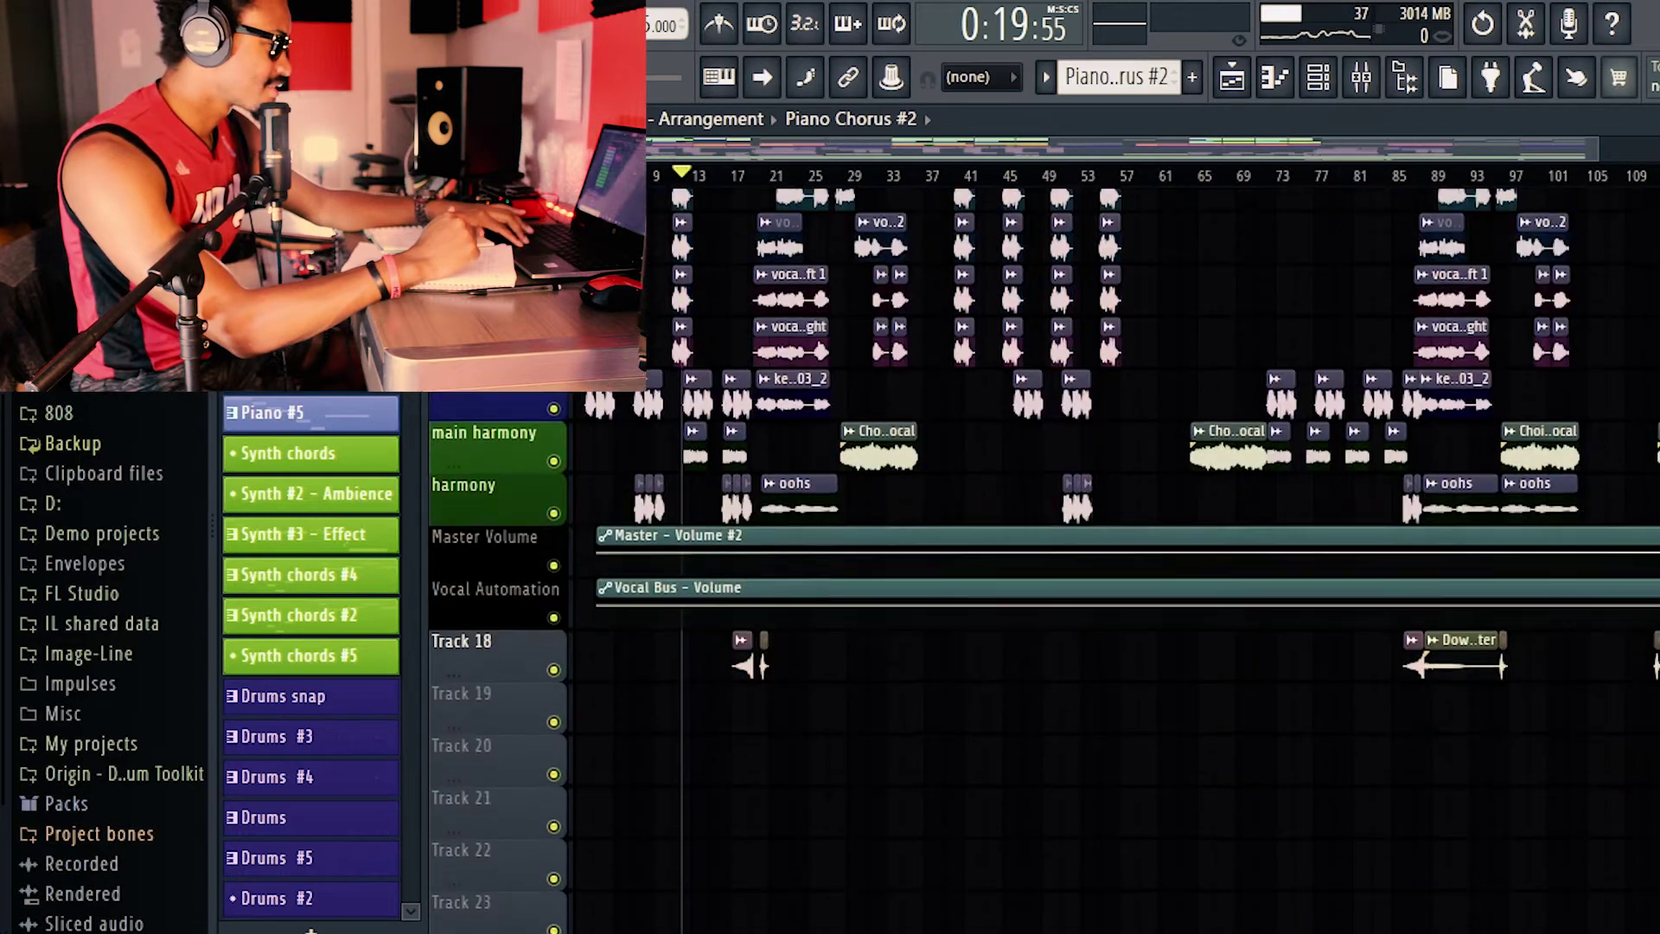
{"action": "scroll", "coordinate": [788, 823], "scroll_direction": "down", "scroll_amount": 2}
{"action": "scroll", "coordinate": [789, 823], "scroll_direction": "up", "scroll_amount": 6}
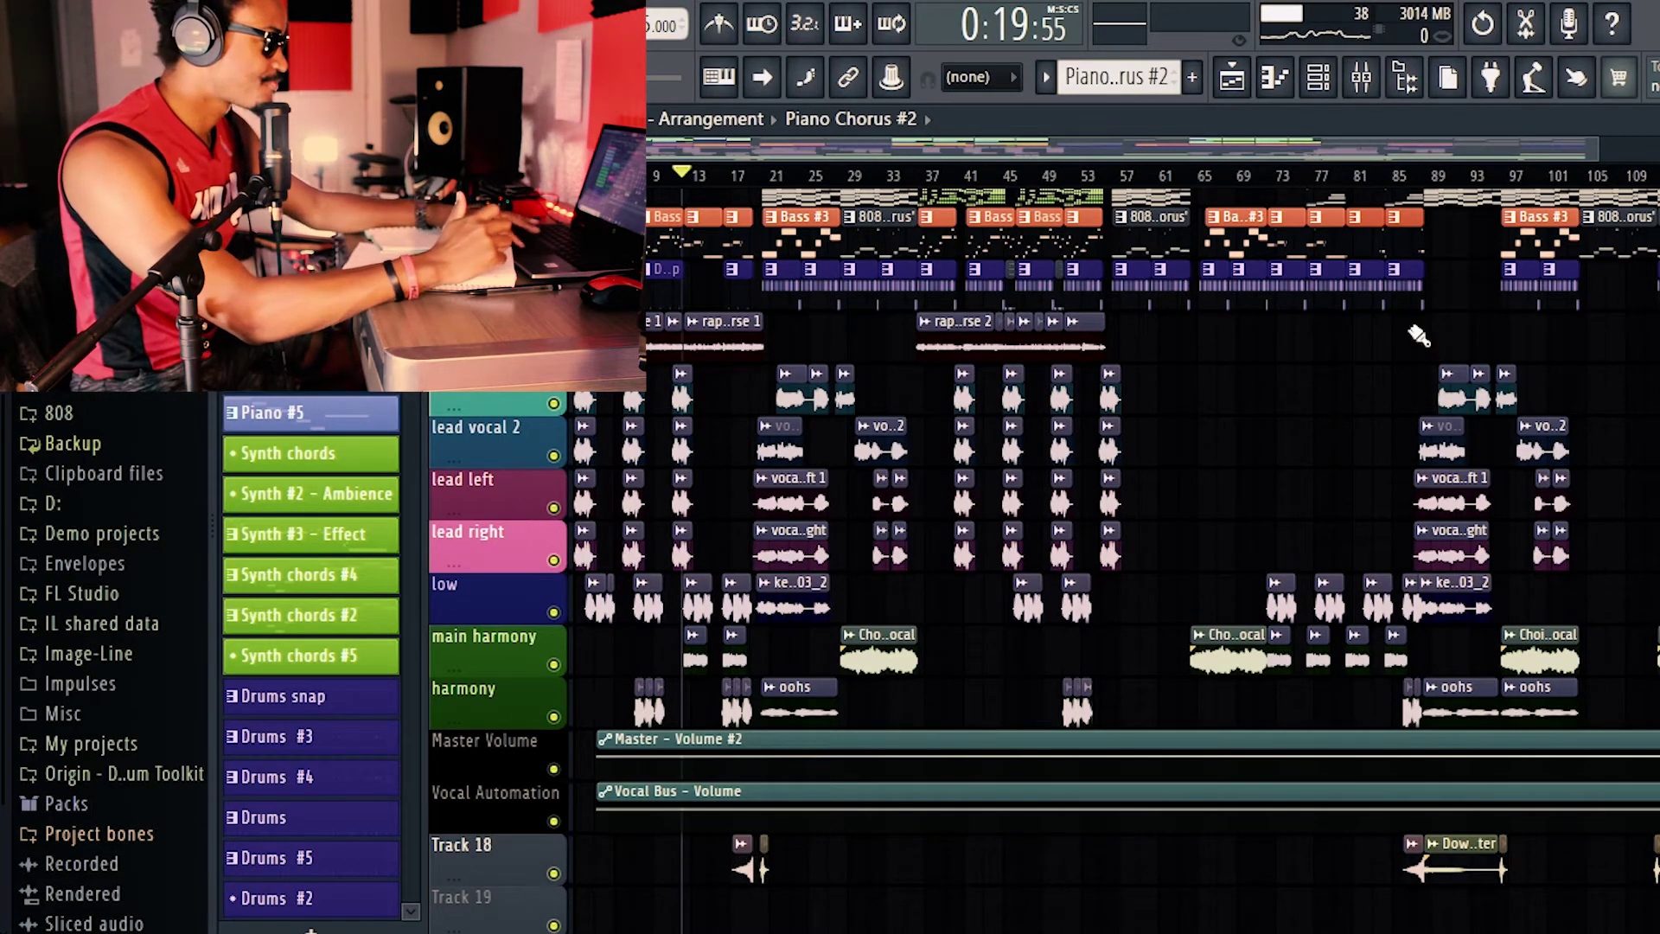
{"action": "scroll", "coordinate": [1173, 529], "scroll_direction": "up", "scroll_amount": 5}
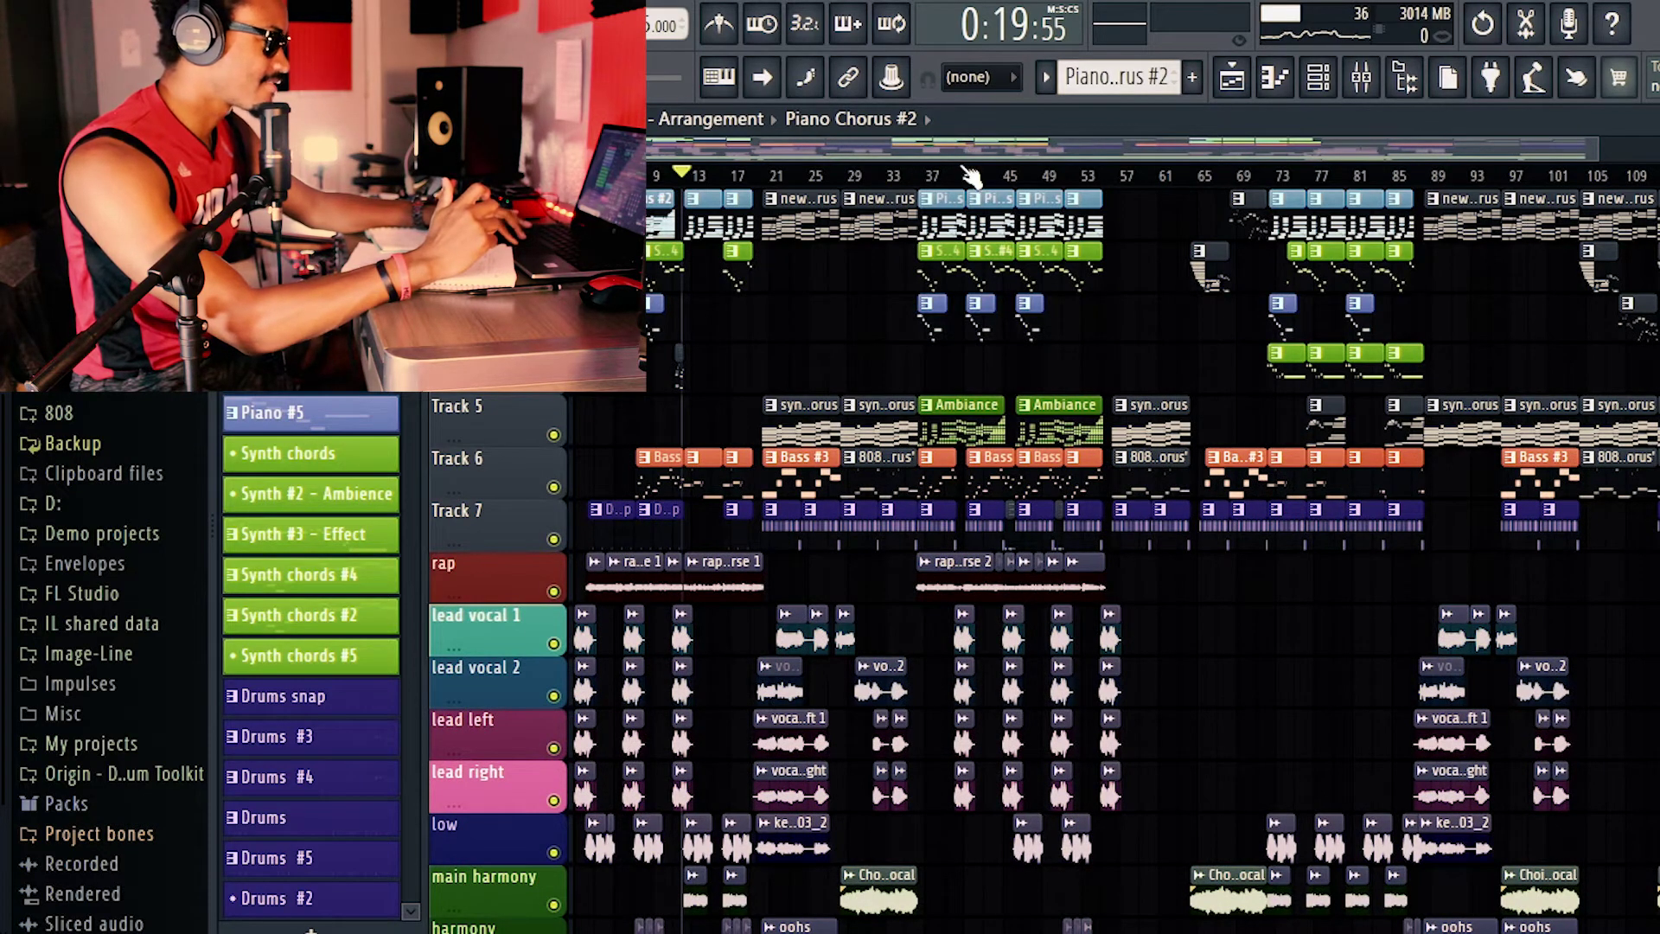
Play from bar 40, jump back to bar 37, stop, and shift the overview scrollbar.
{"action": "left_click", "coordinate": [955, 178]}
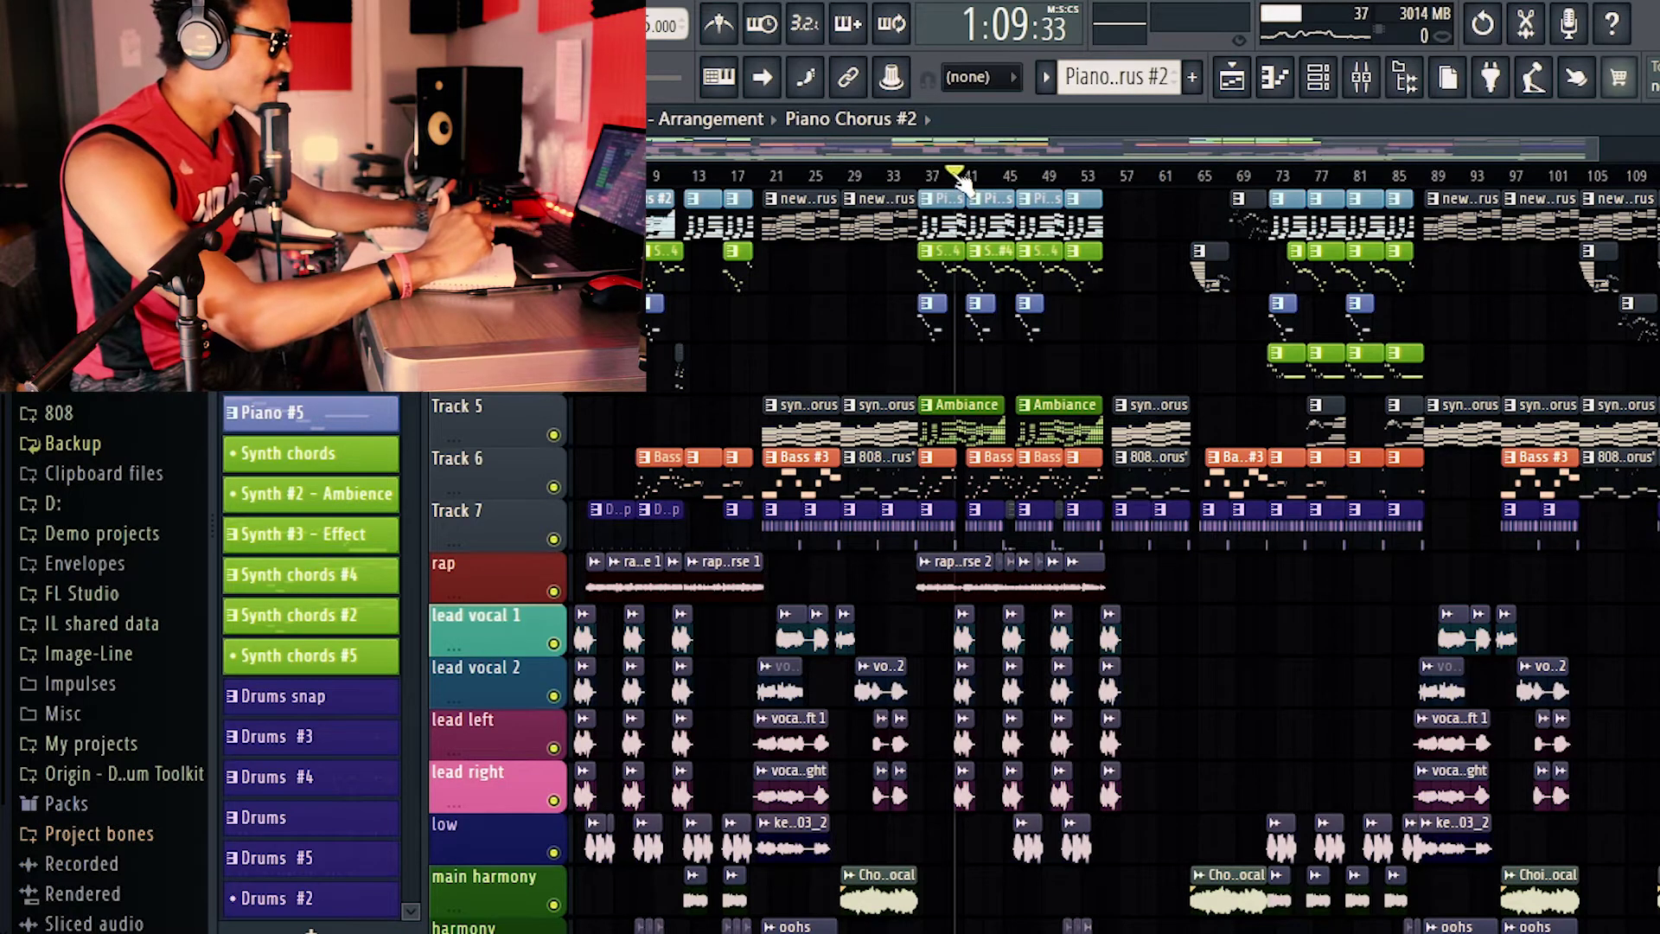
{"action": "key", "text": "space"}
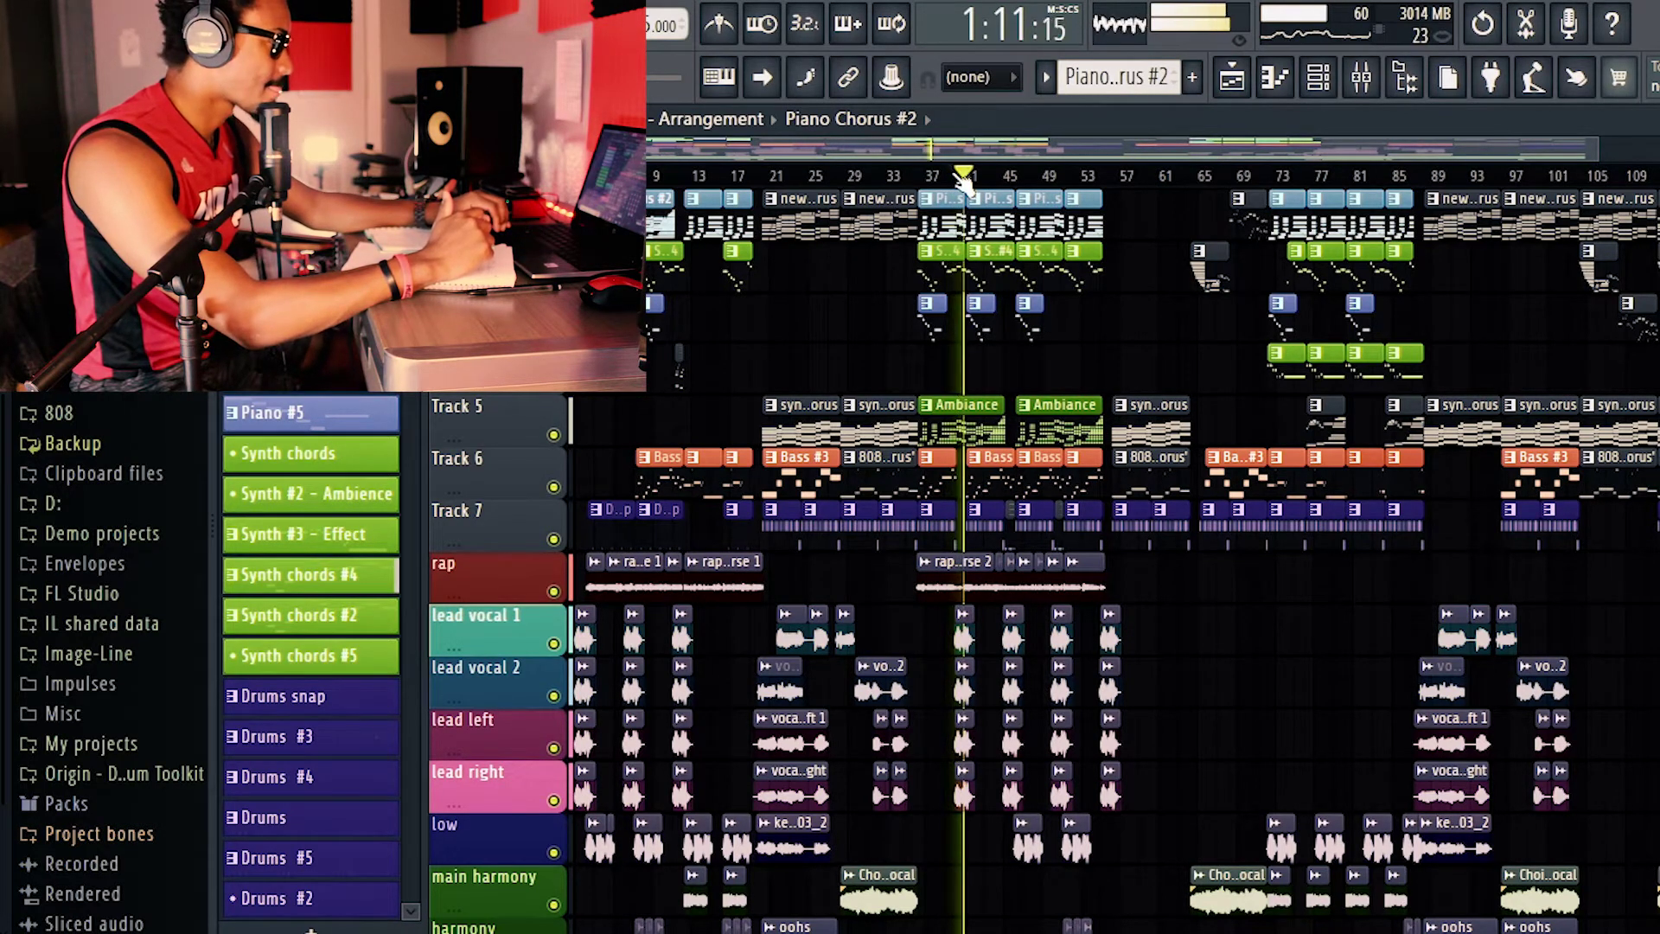
{"action": "left_click", "coordinate": [940, 178]}
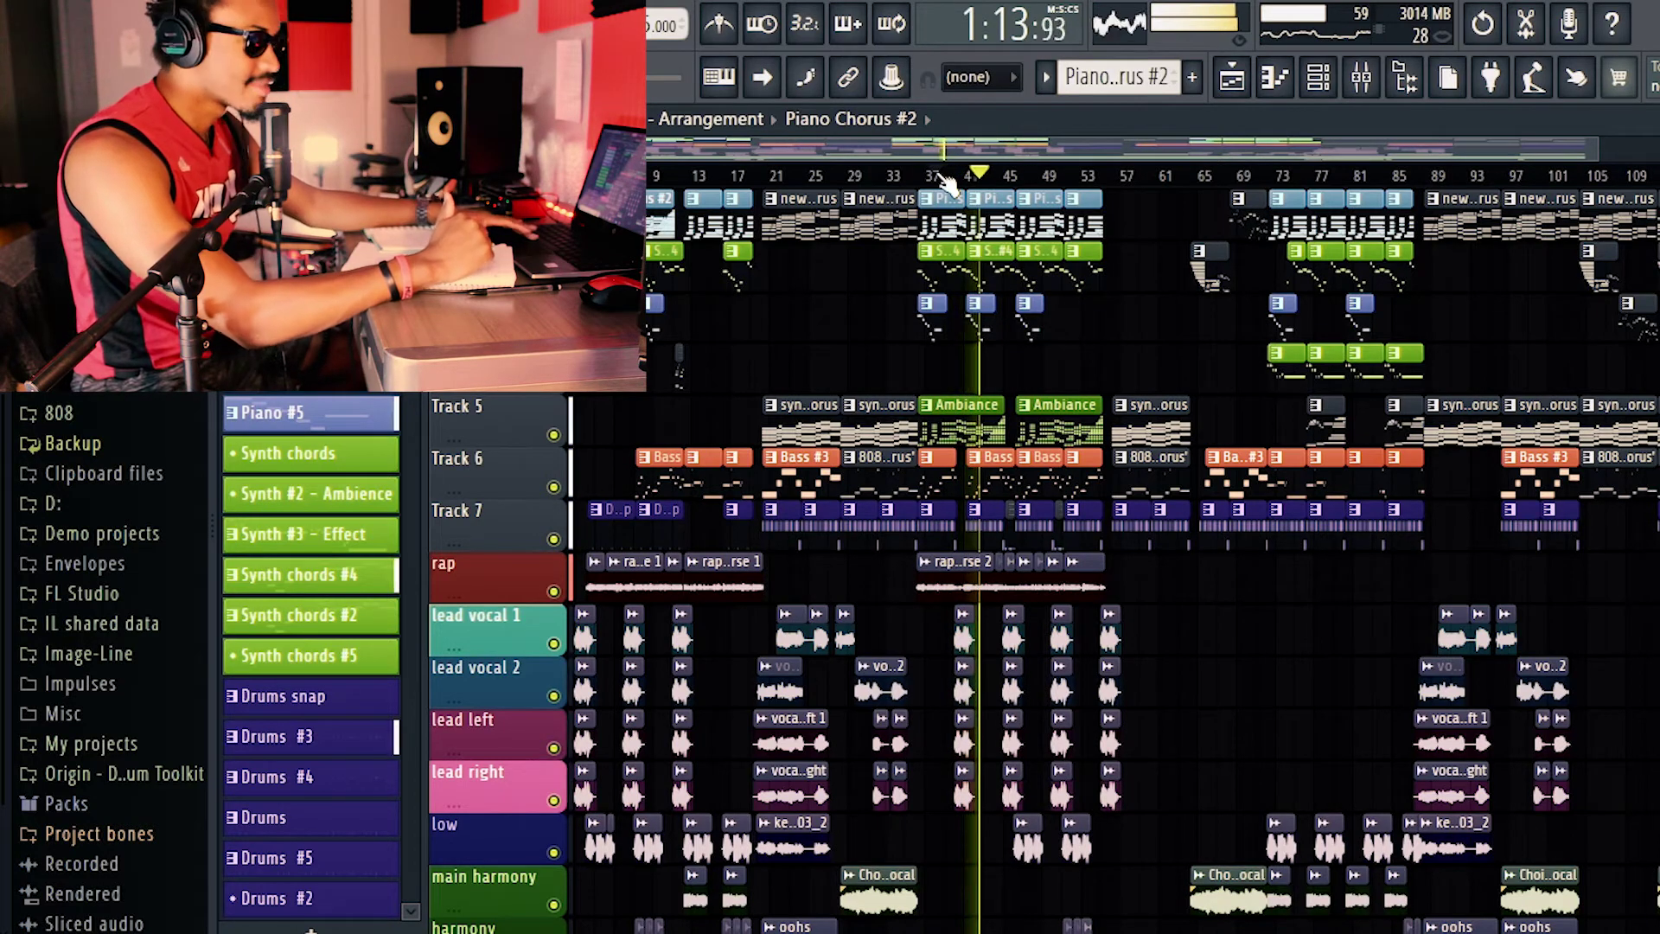
{"action": "key", "text": "space"}
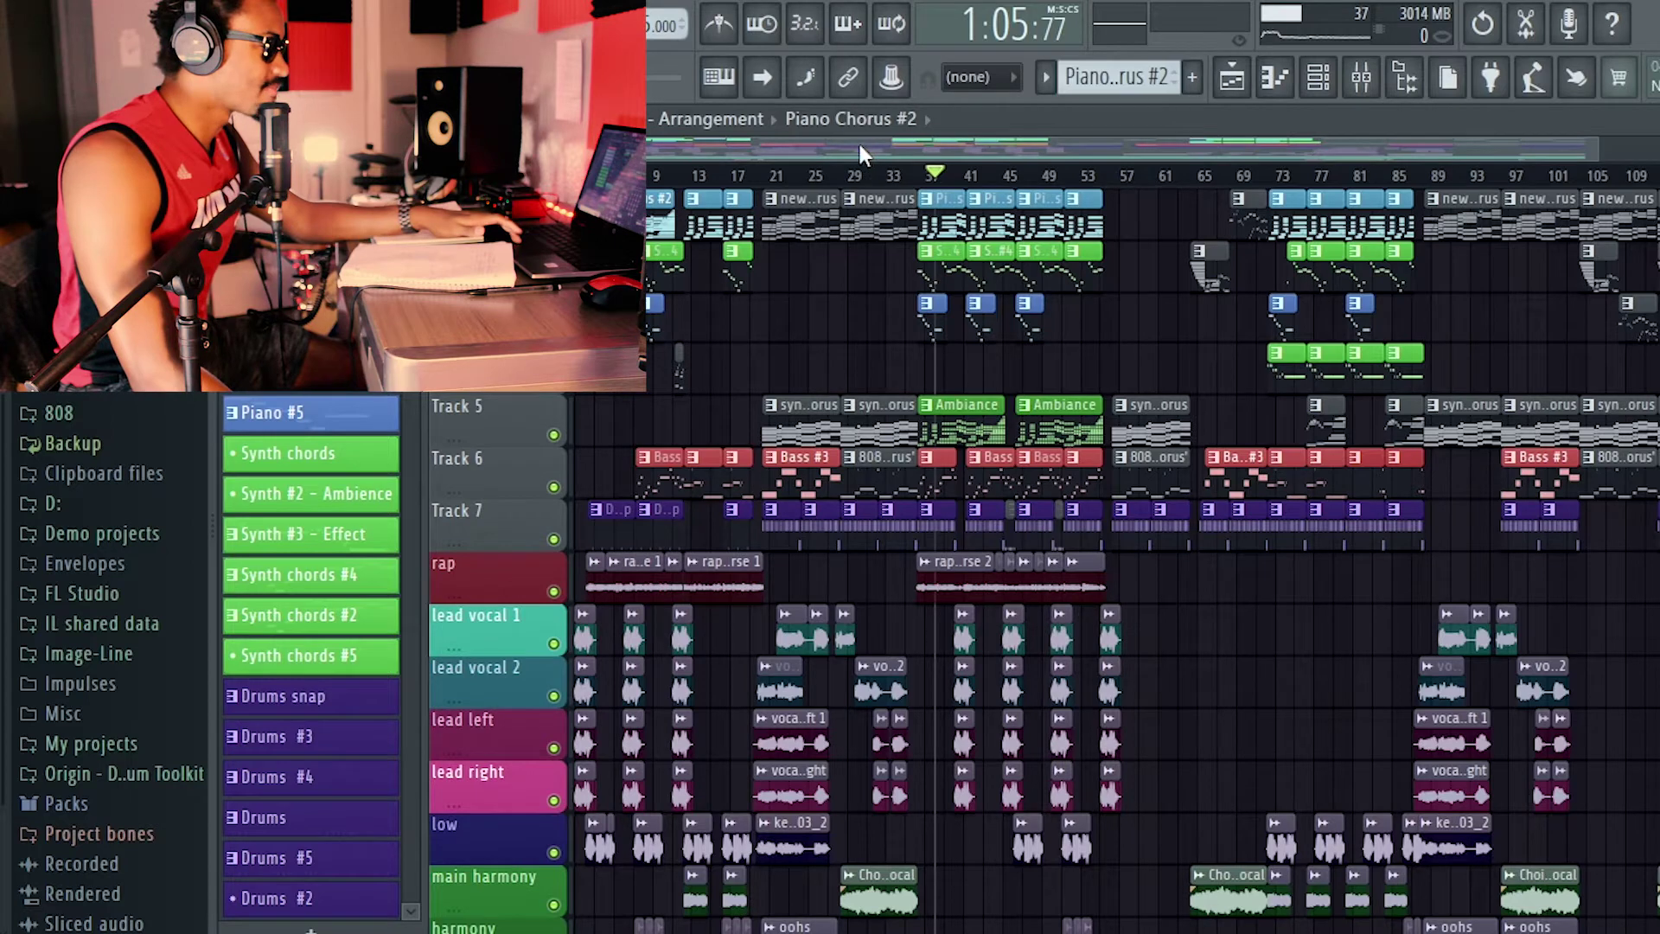
{"action": "left_click_drag", "start_coordinate": [859, 145], "coordinate": [901, 140]}
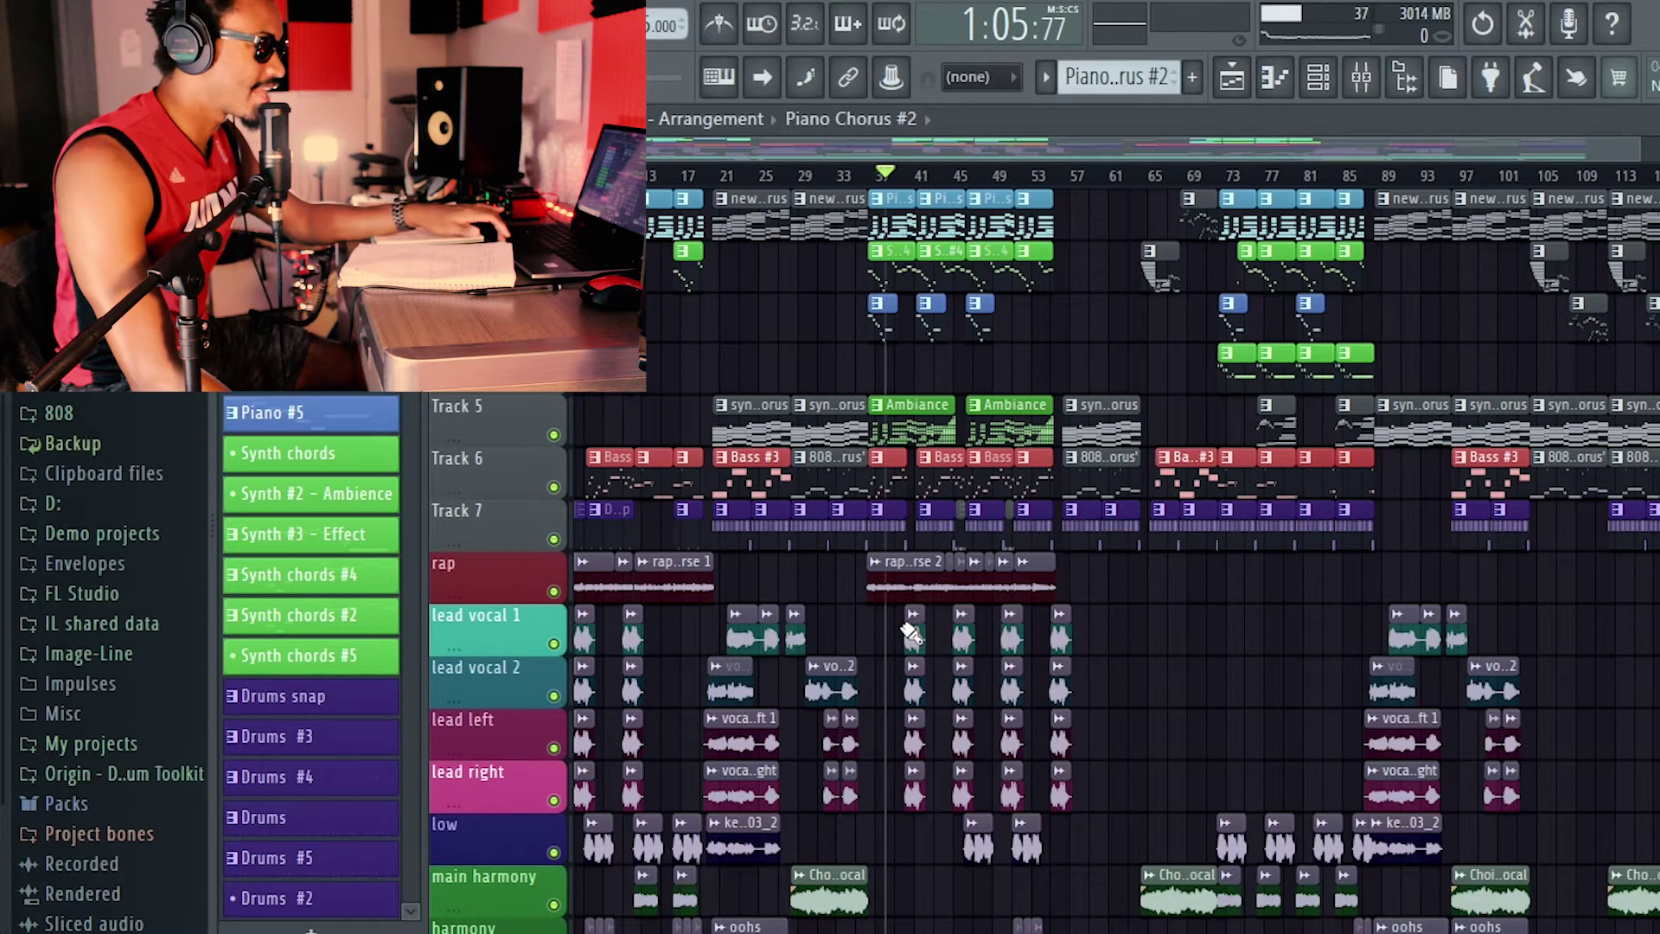
Open the Mixer with F9 and select the Synth 5 and Risers/FX inserts.
{"action": "key", "text": "F9"}
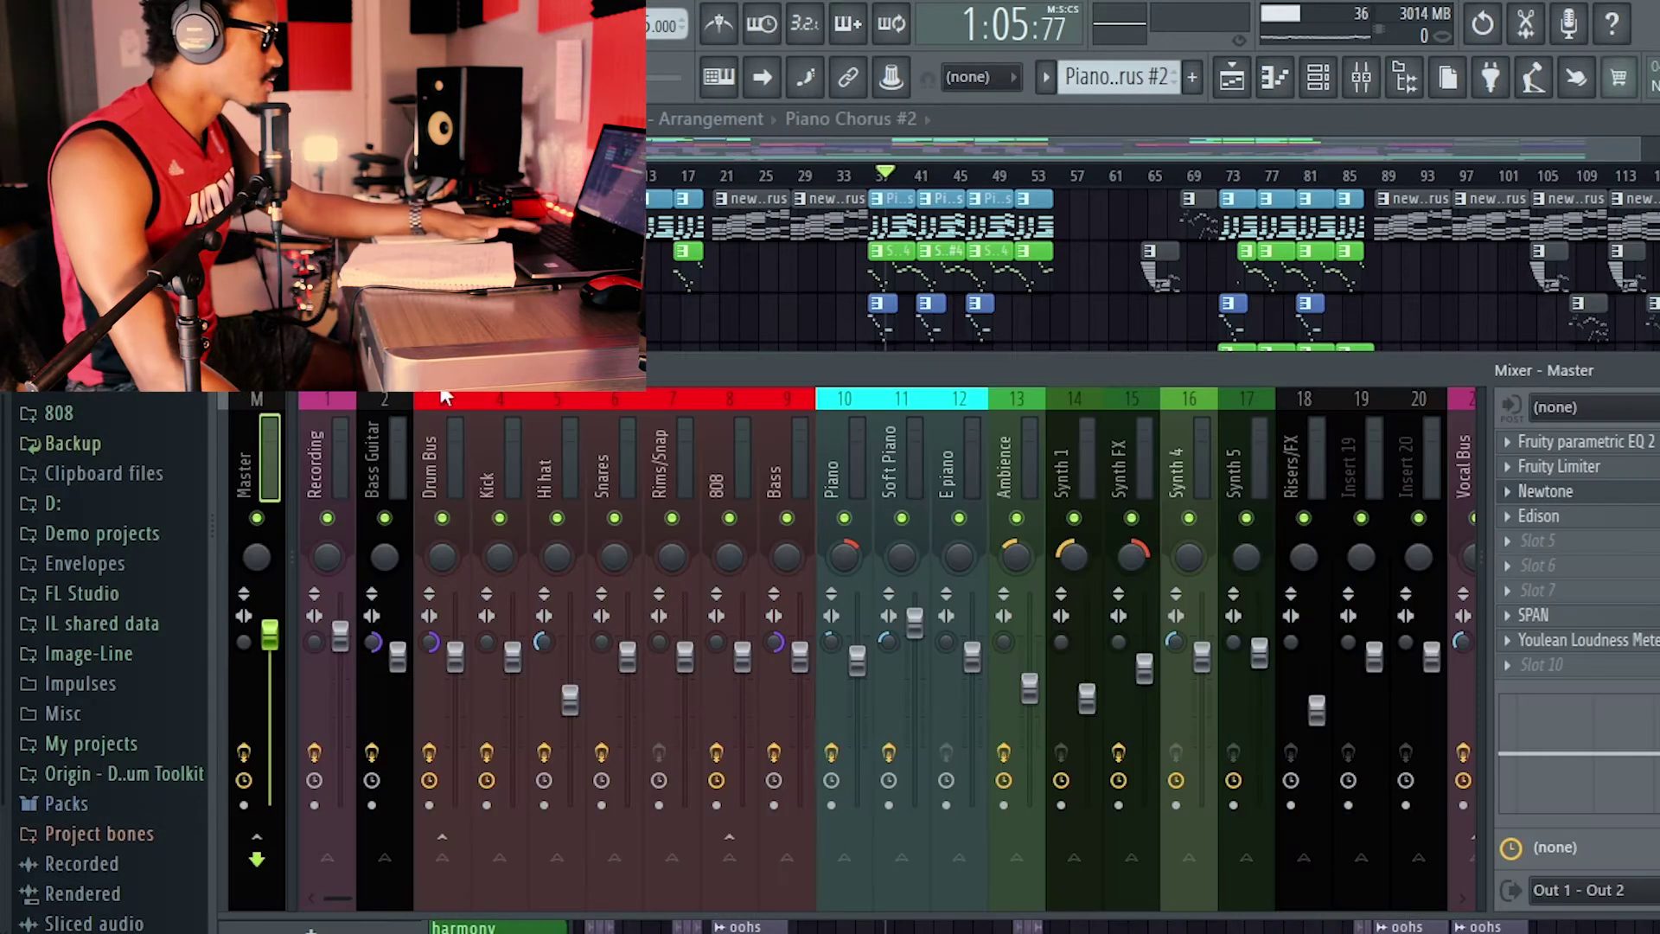
{"action": "key", "text": "space"}
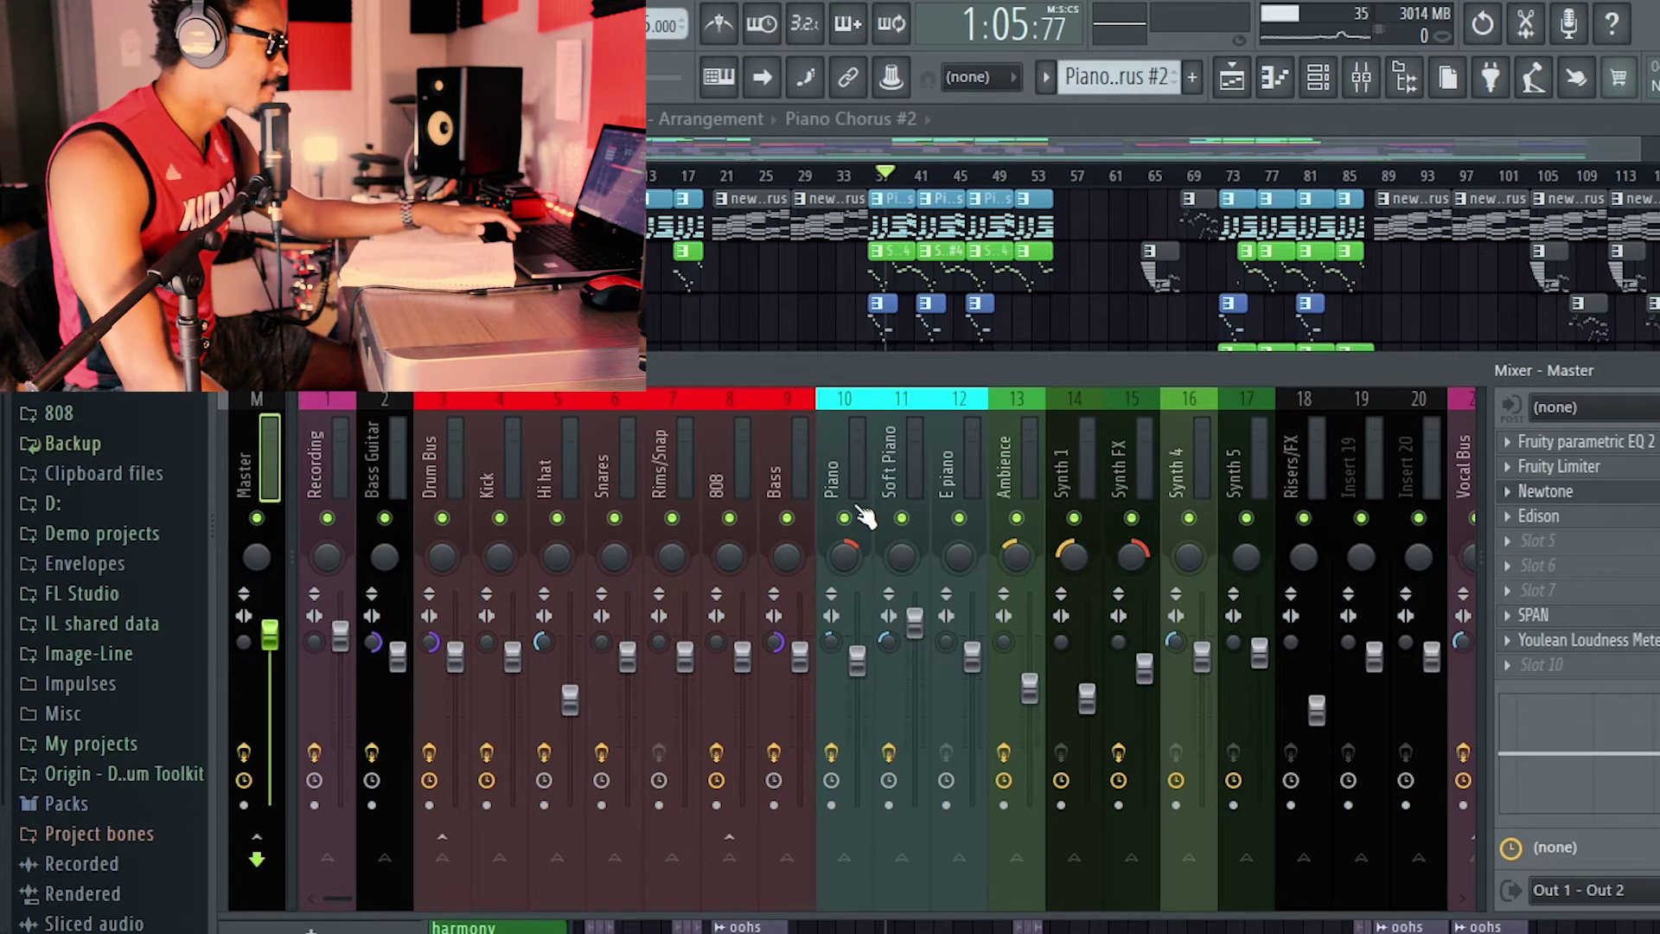
{"action": "left_click", "coordinate": [1233, 471]}
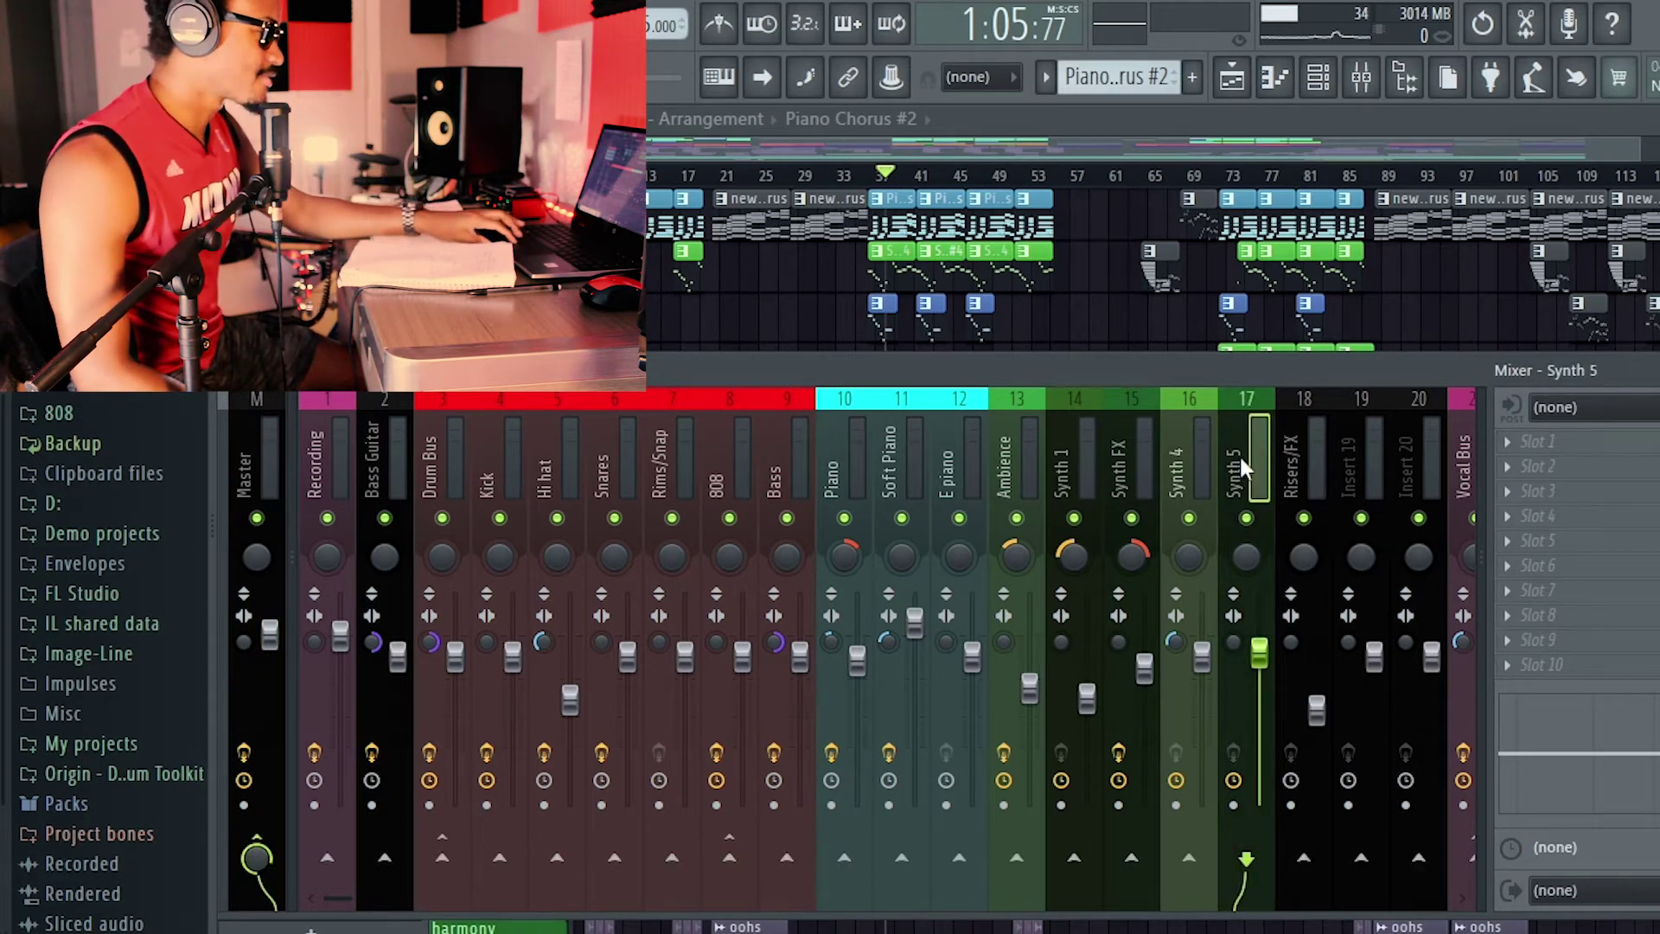
{"action": "left_click", "coordinate": [1314, 457]}
{"action": "scroll", "coordinate": [1315, 454], "scroll_direction": "down", "scroll_amount": 3}
{"action": "scroll", "coordinate": [1315, 454], "scroll_direction": "down", "scroll_amount": 3}
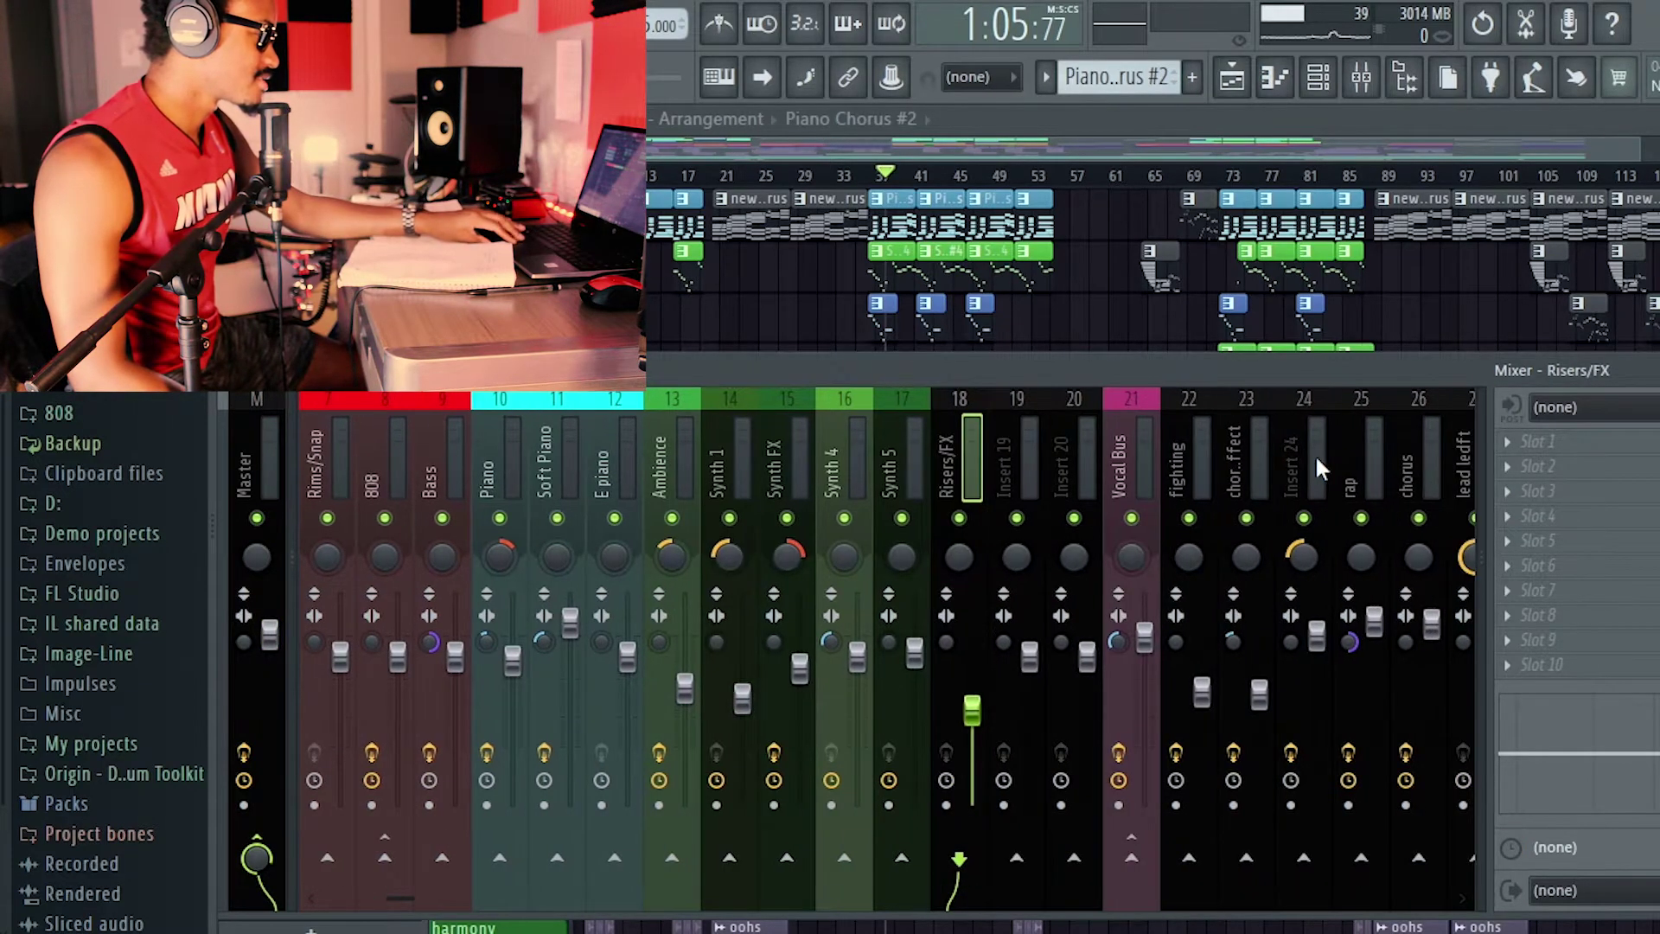
Select the Vocal Bus and lead left inserts, close the Mixer and resume playback.
{"action": "left_click", "coordinate": [1132, 451]}
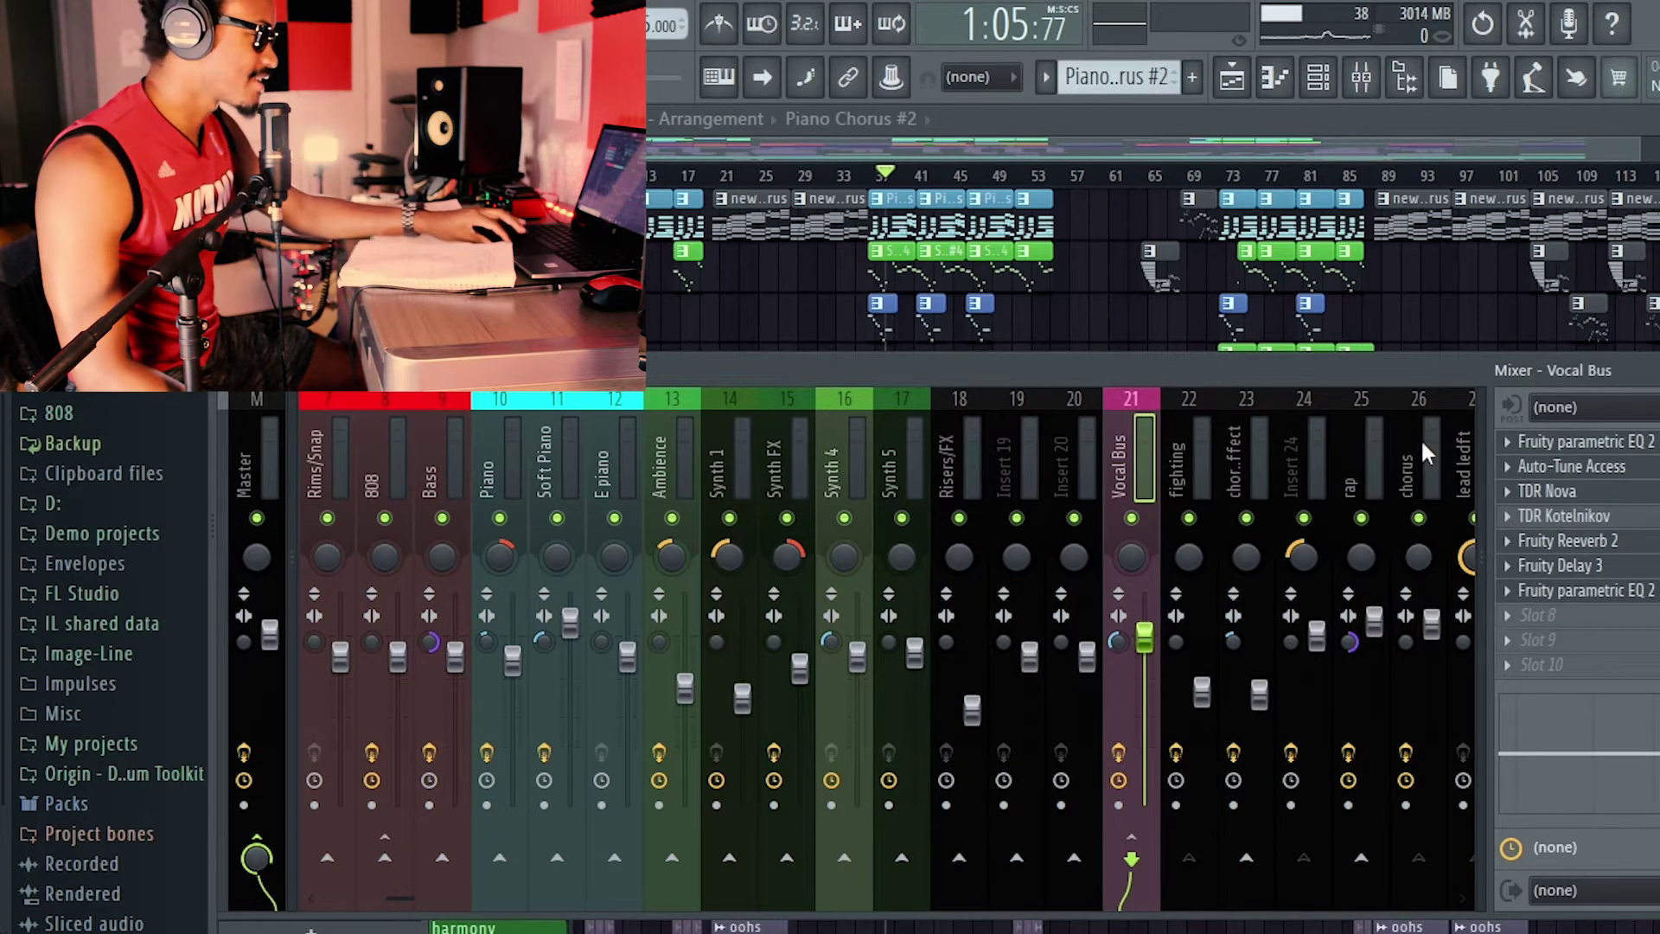
{"action": "left_click", "coordinate": [1466, 440]}
{"action": "left_click", "coordinate": [1059, 140]}
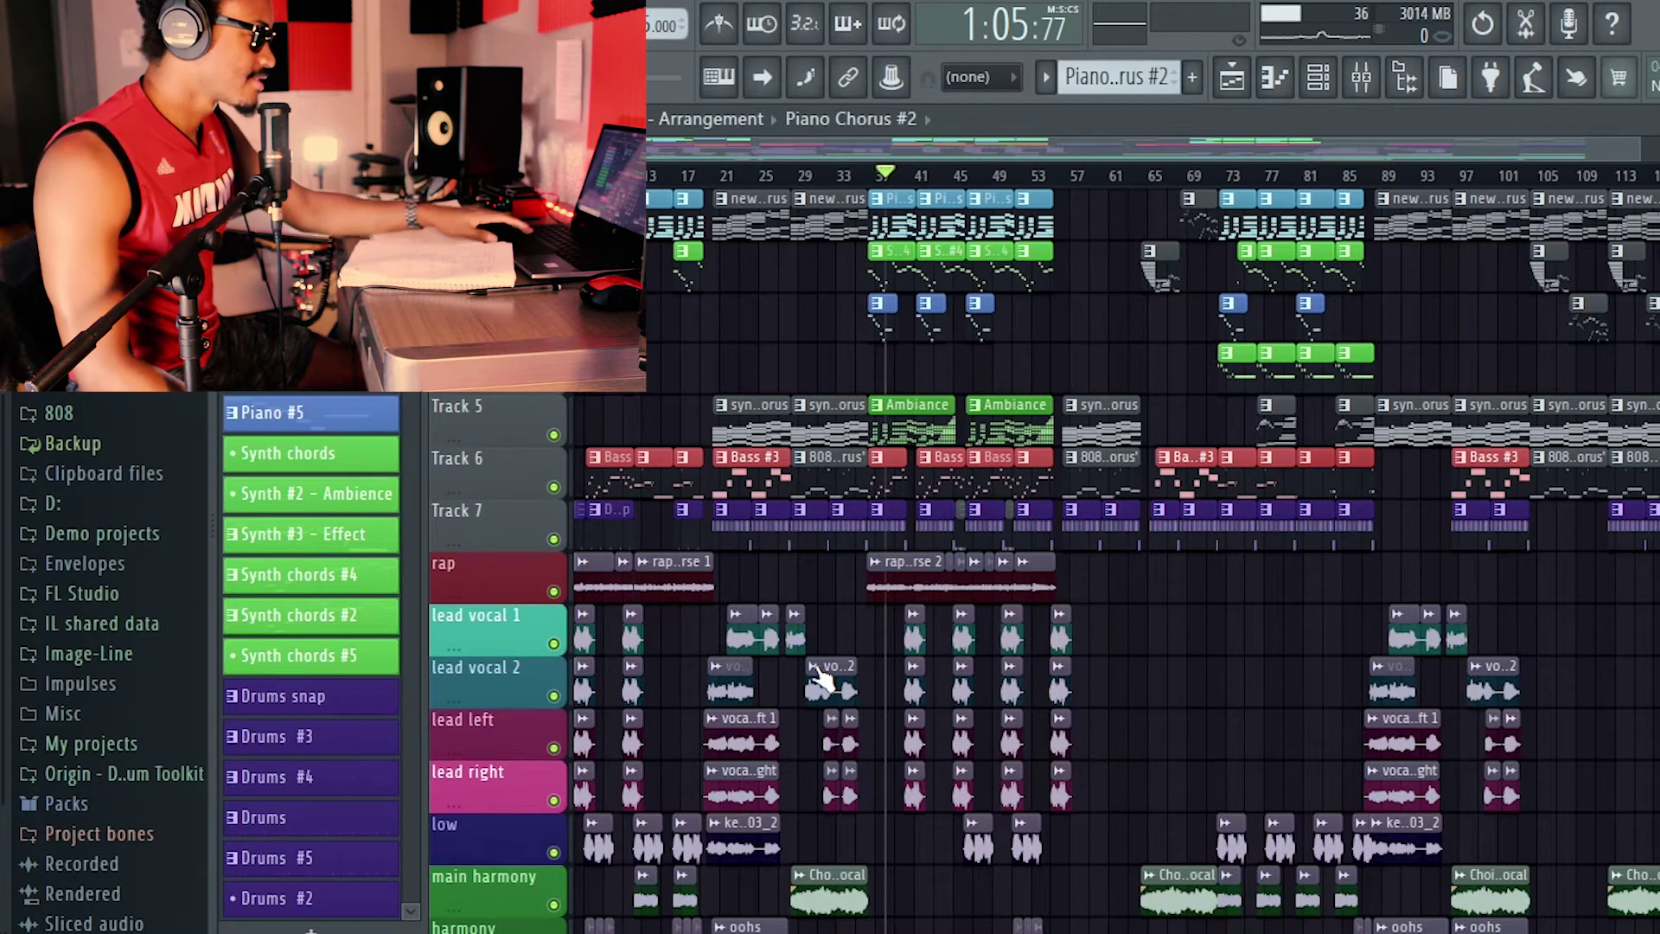
{"action": "key", "text": "space"}
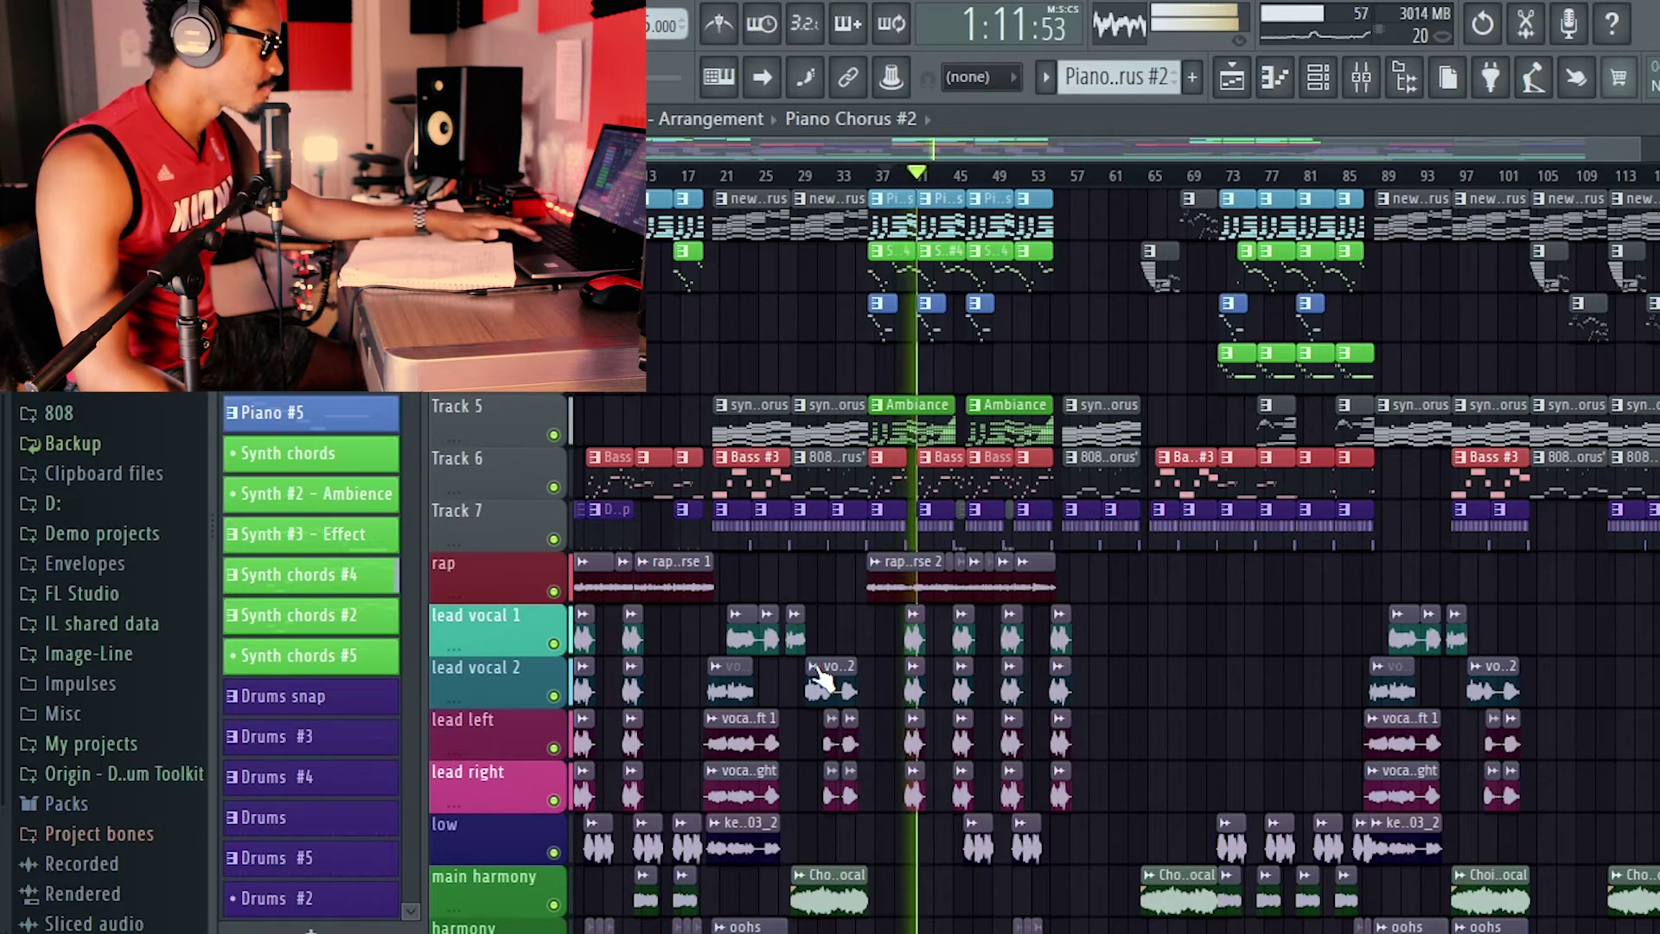
Restart playback from bar 21 and zoom the playlist to bars 17–45, scrolled down to the vocals.
{"action": "key", "text": "space"}
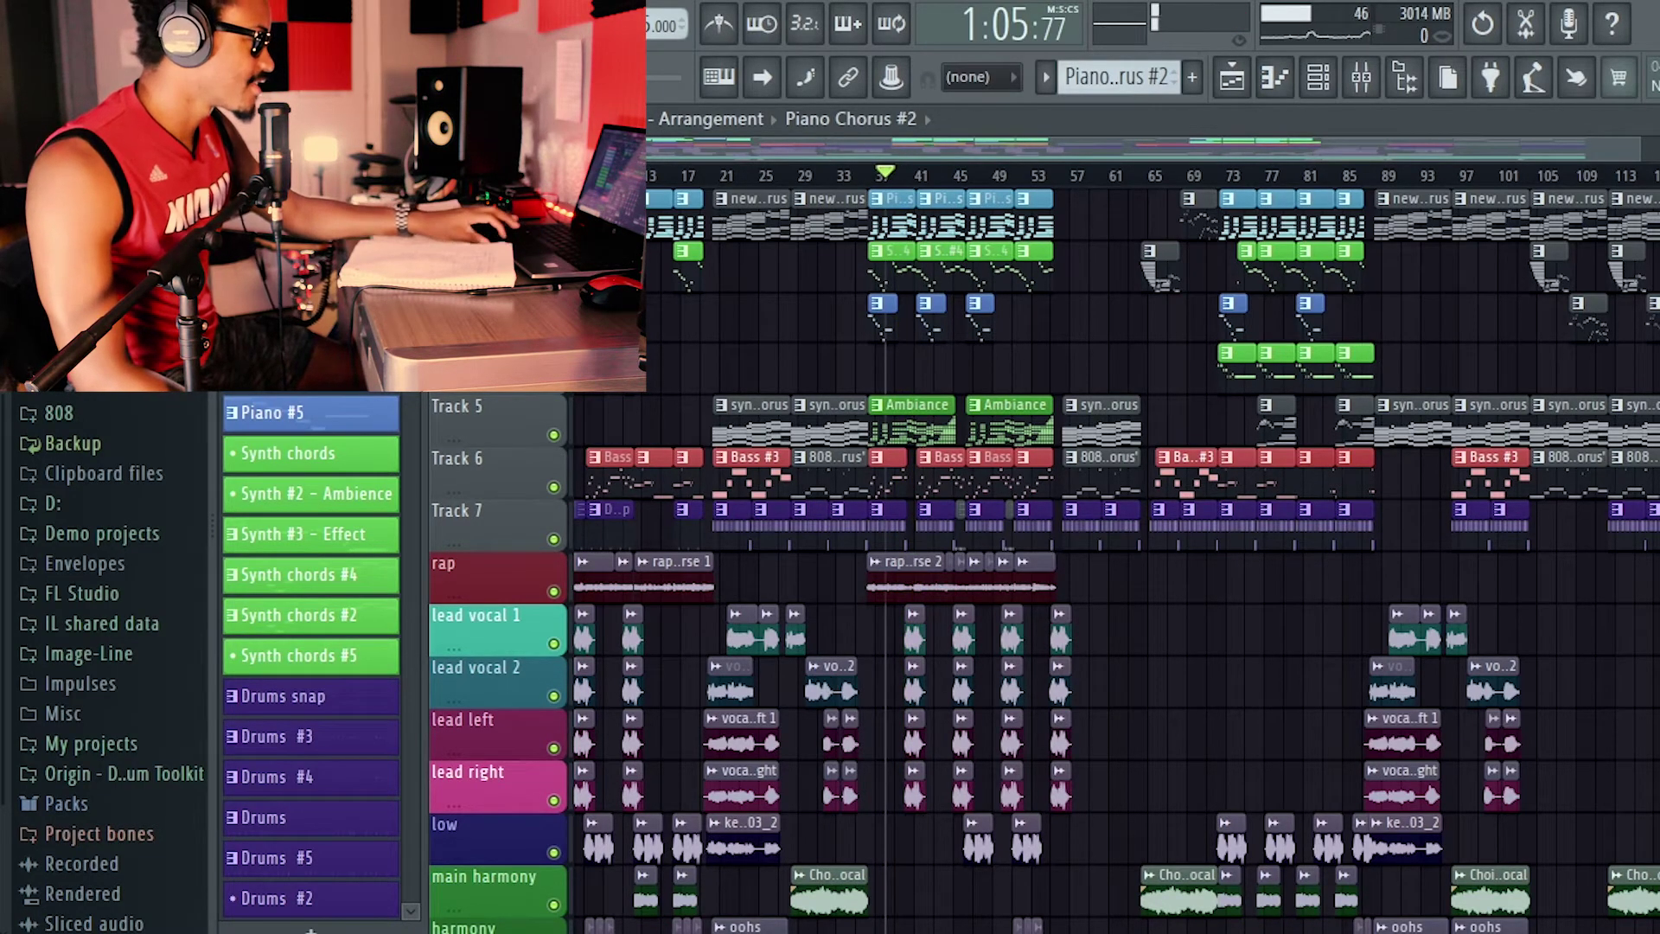
{"action": "left_click", "coordinate": [729, 178]}
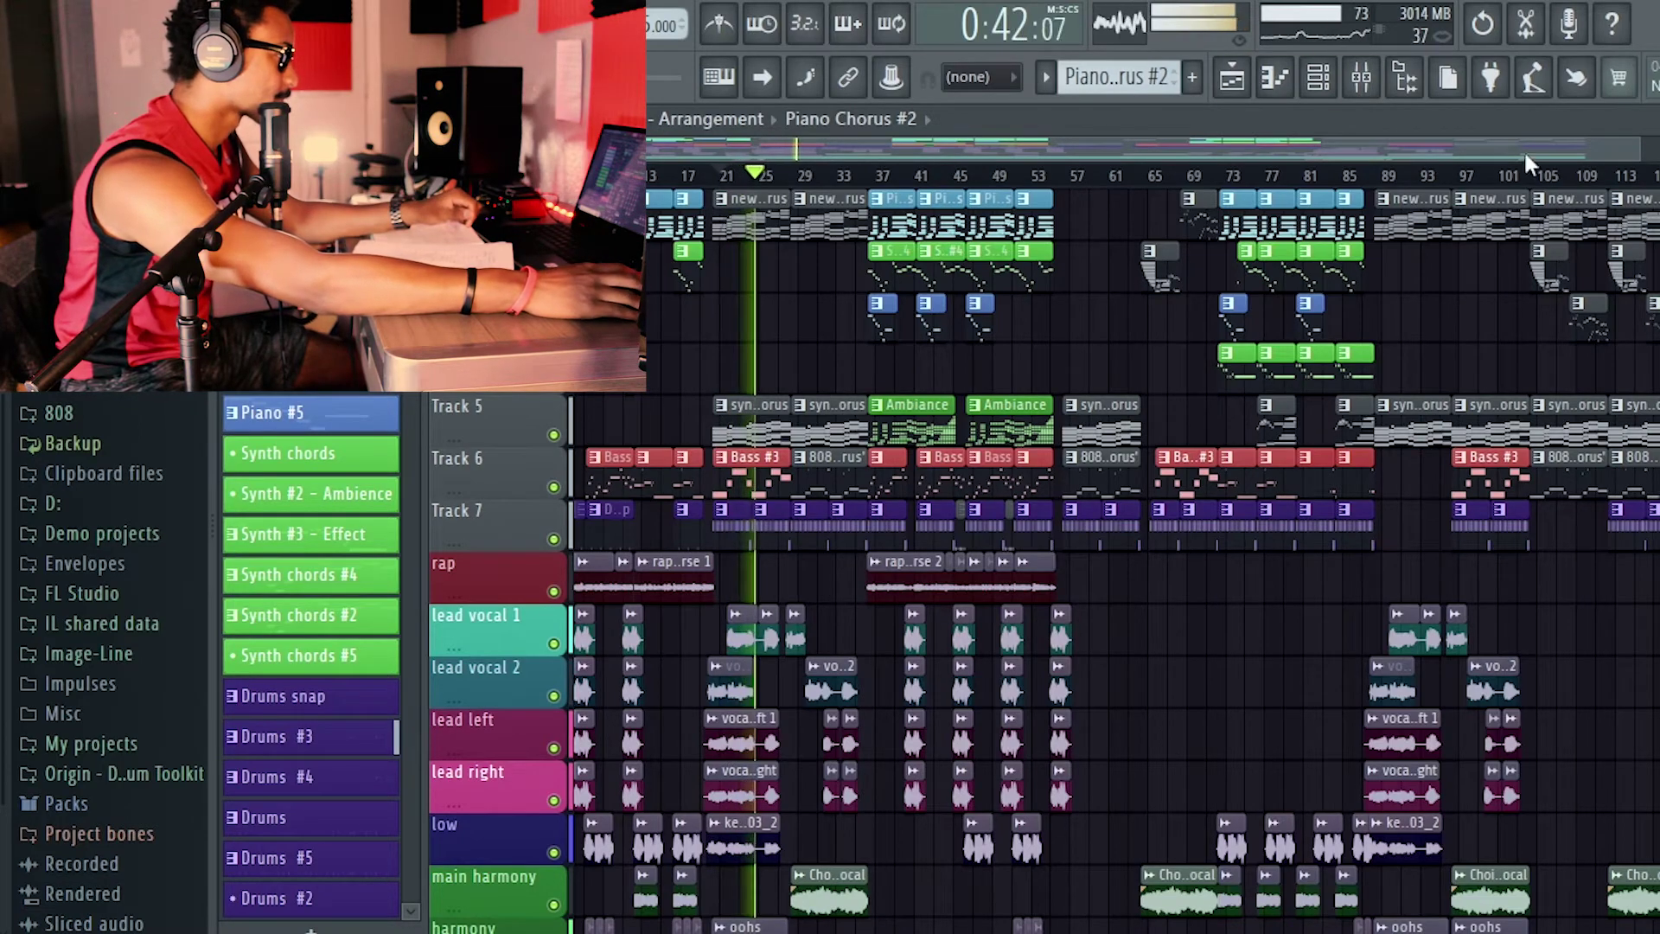
{"action": "left_click_drag", "start_coordinate": [1526, 163], "coordinate": [875, 150]}
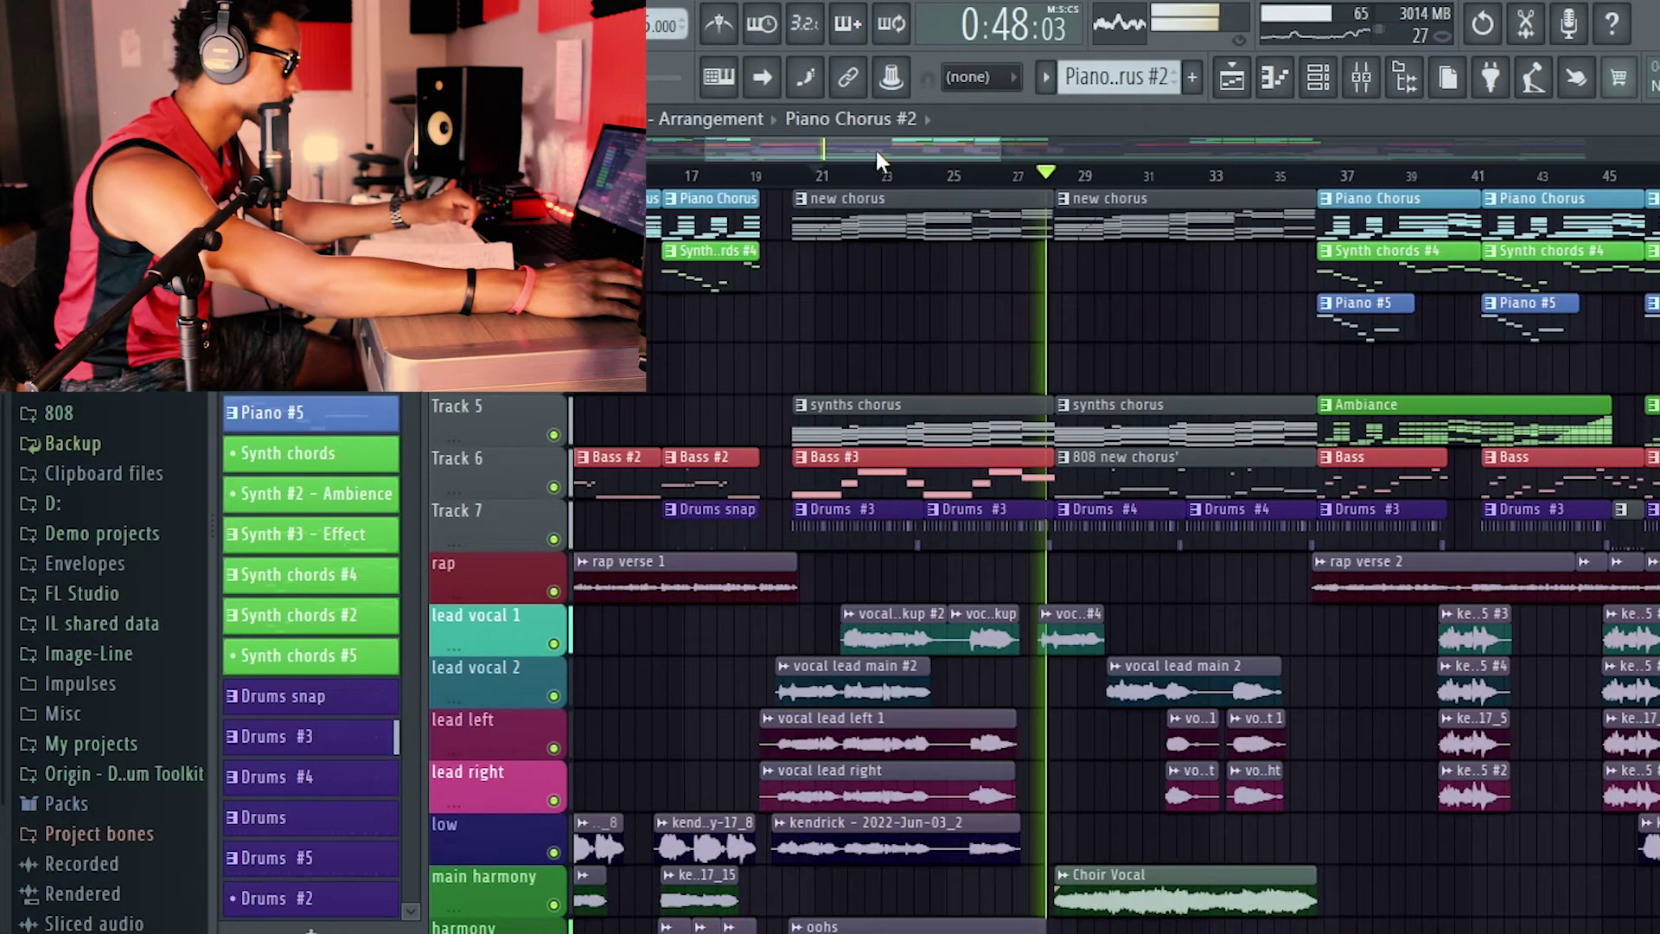
{"action": "scroll", "coordinate": [975, 380], "scroll_direction": "down", "scroll_amount": 4}
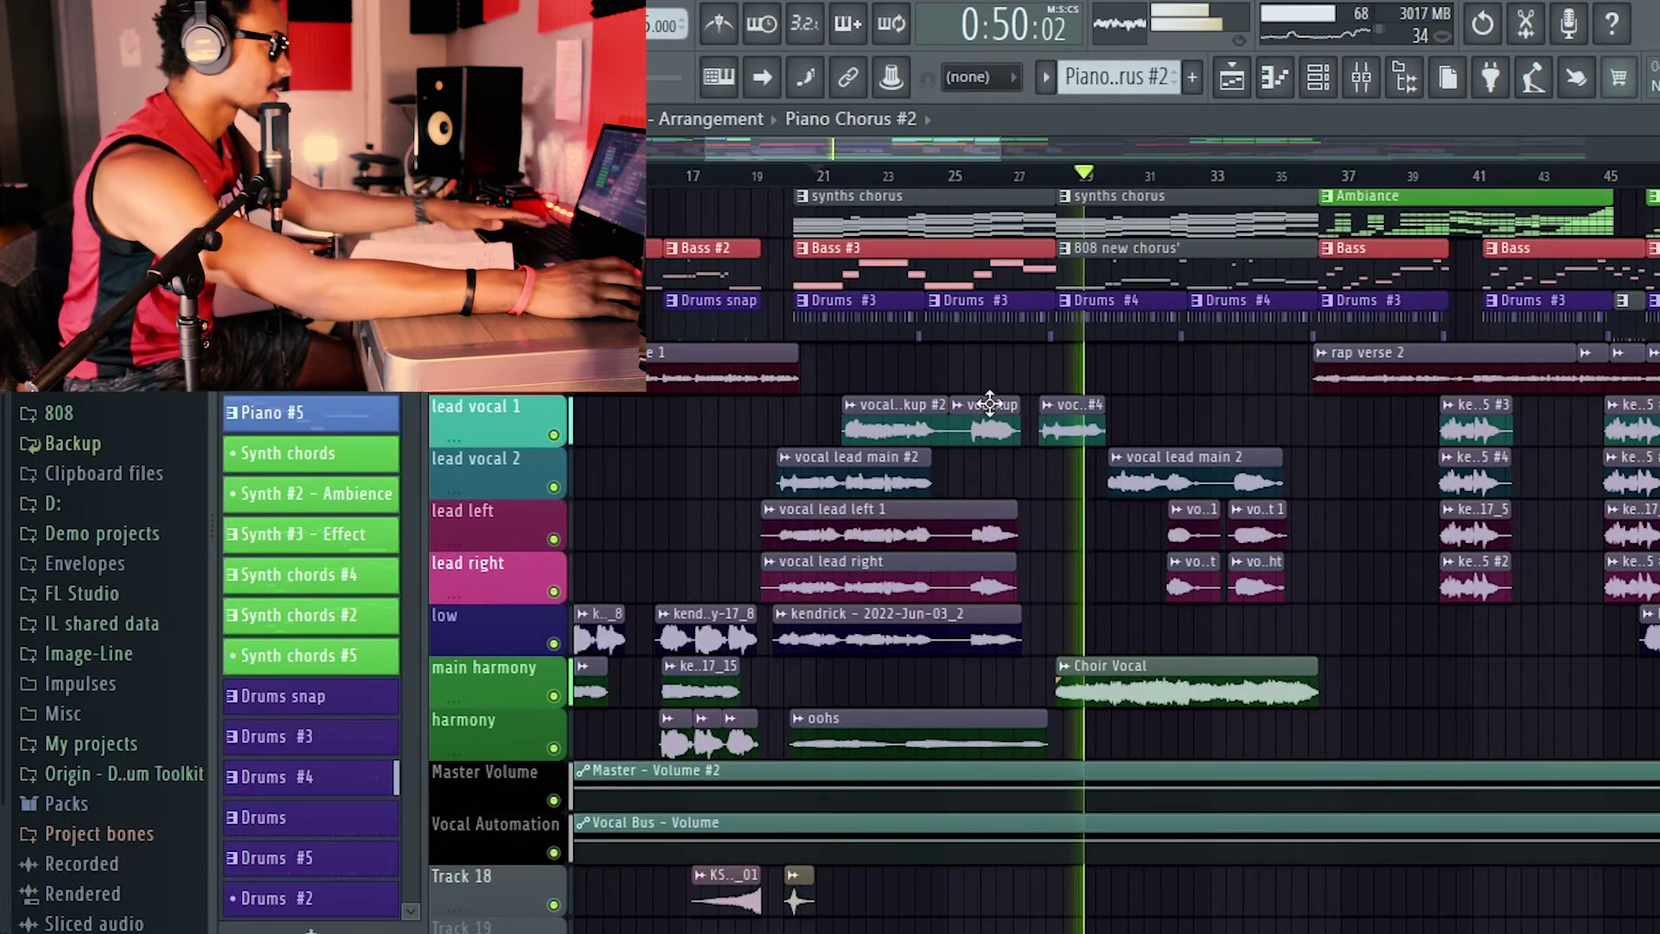
Move the song position from bar 21 back to bar 20 and play the vocals from there.
{"action": "left_click", "coordinate": [814, 175]}
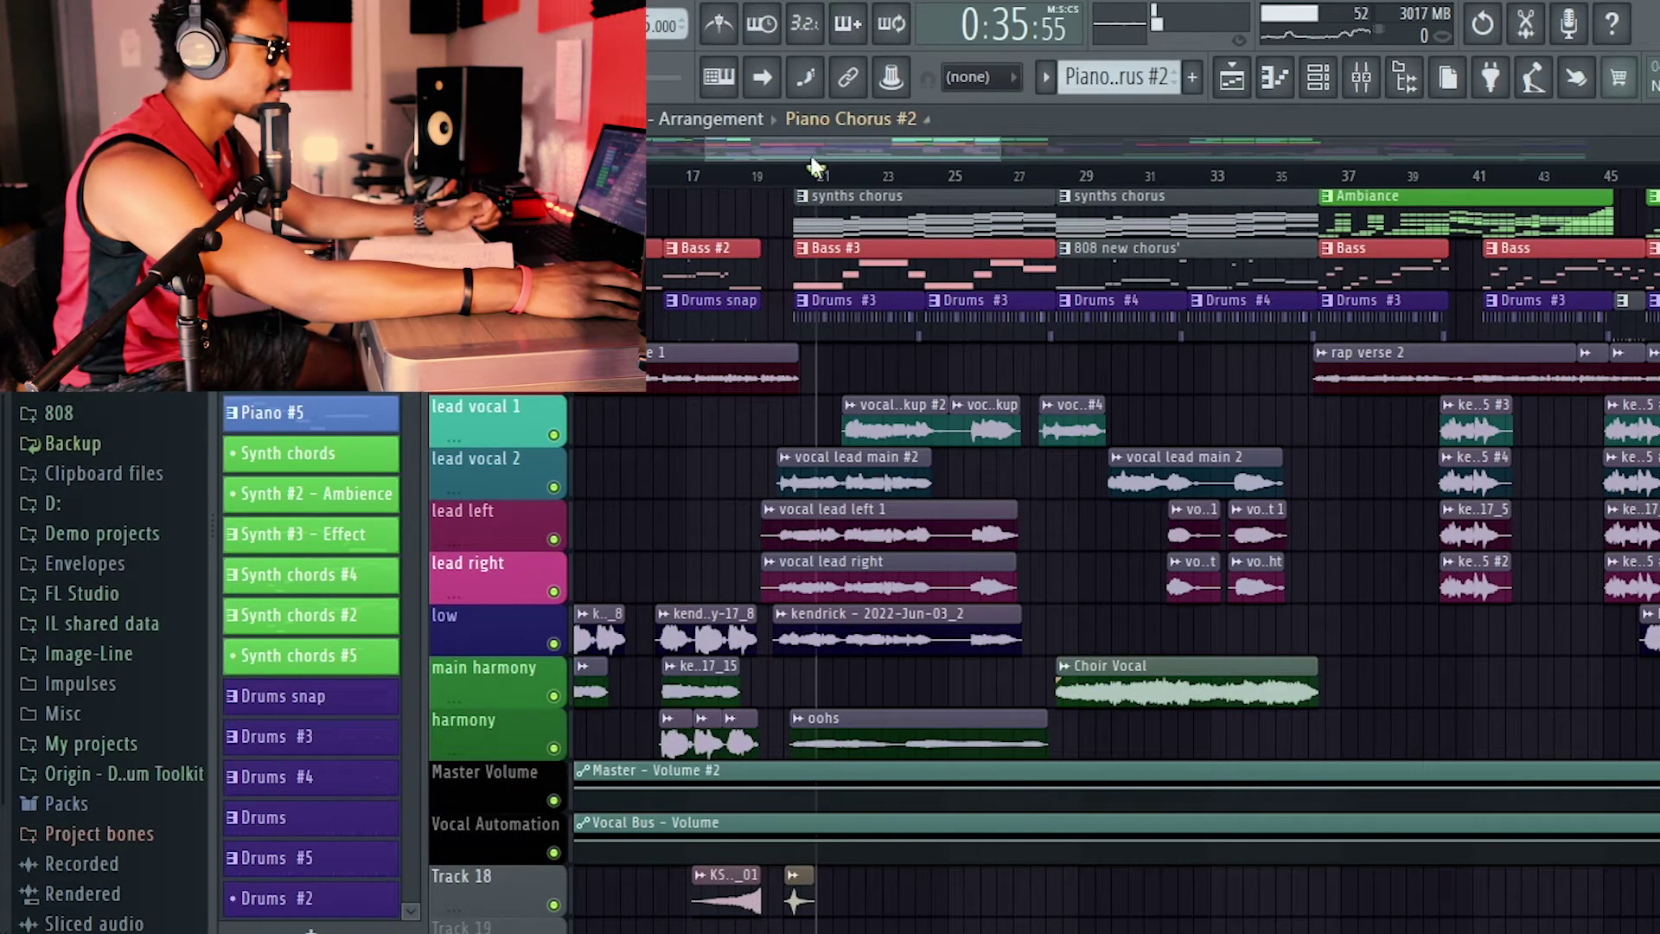
{"action": "left_click", "coordinate": [785, 173]}
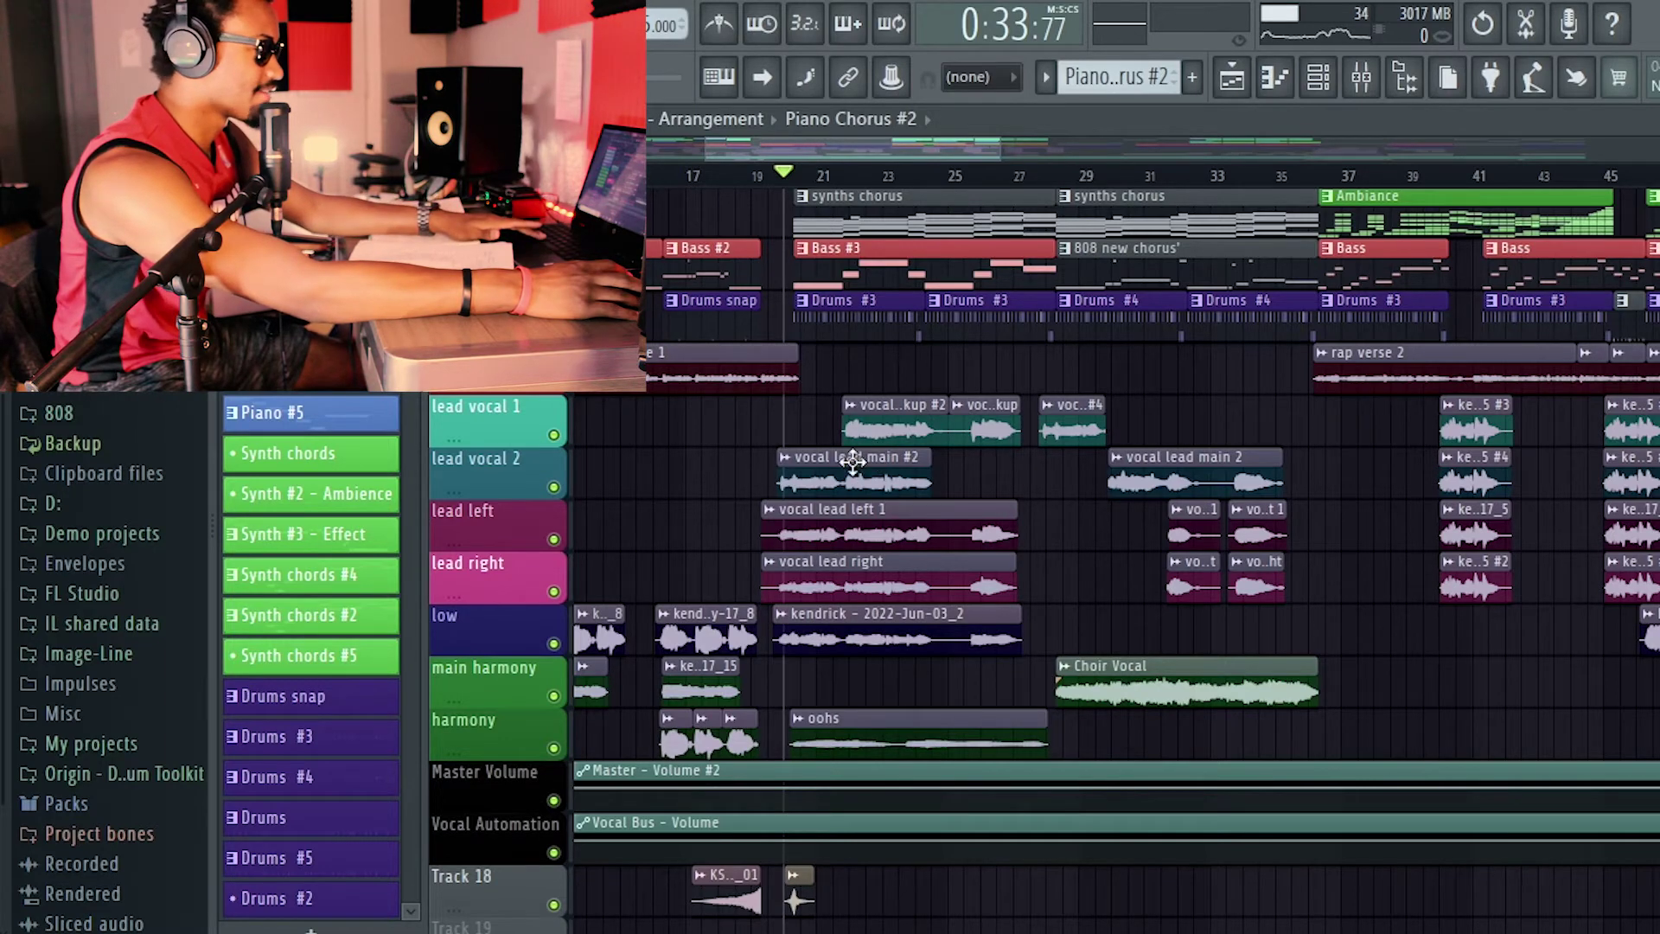
{"action": "key", "text": "space"}
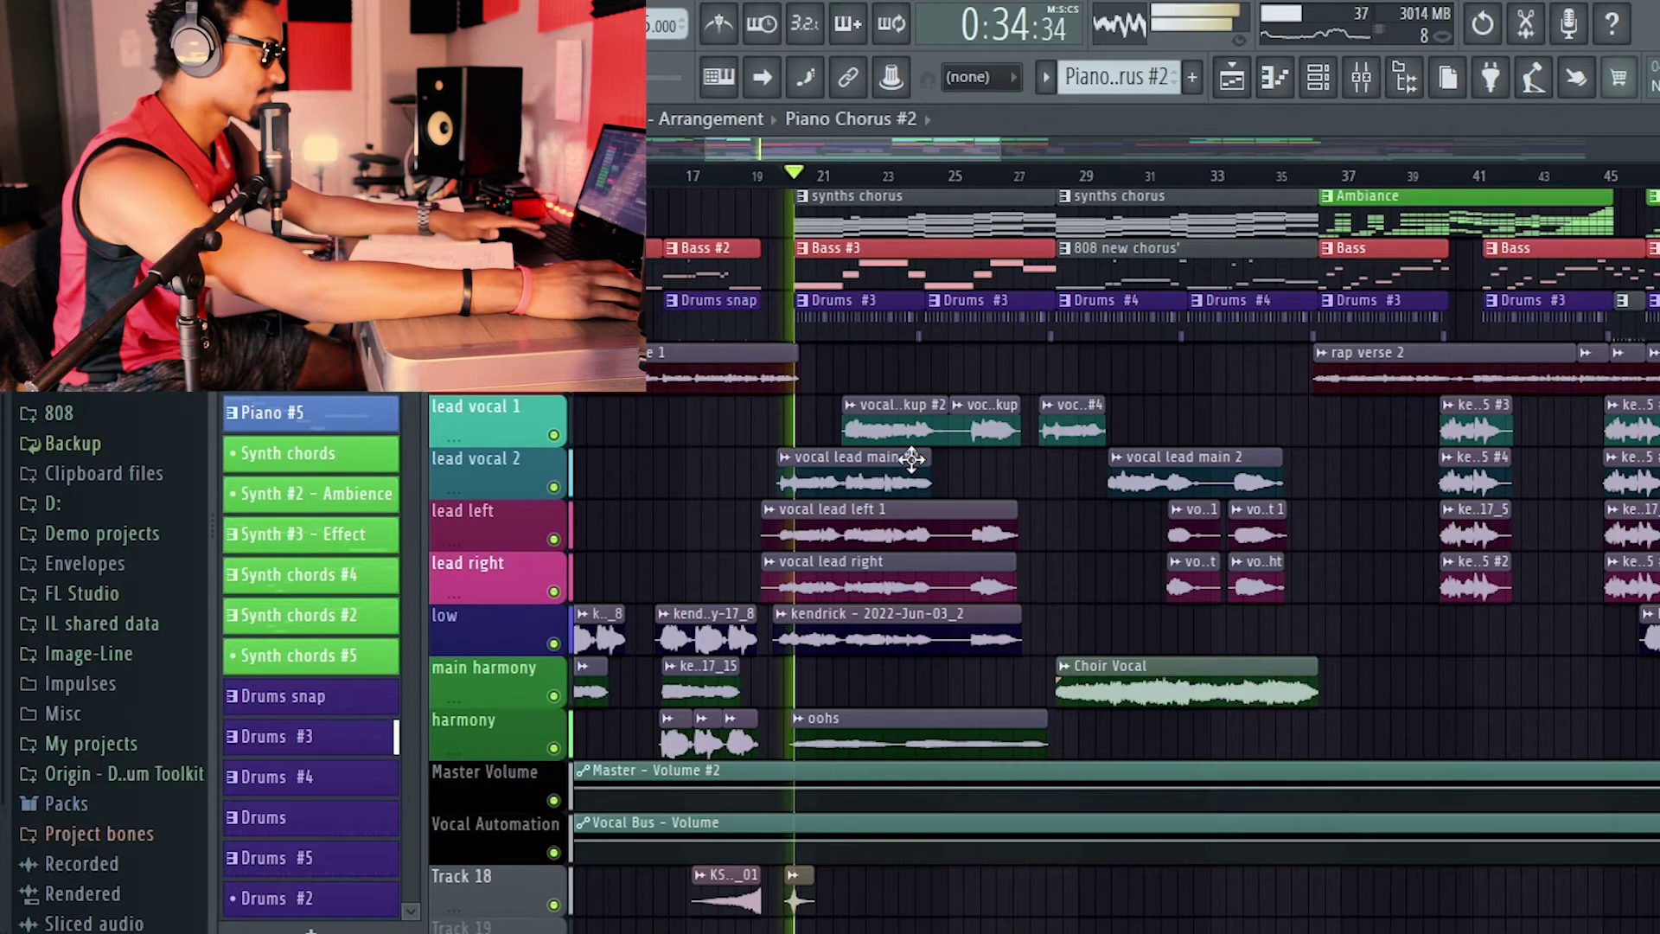
Solo lead vocal 2, audition it alongside lead vocal 1, then solo lead vocal 2 again.
{"action": "right_click", "coordinate": [554, 485]}
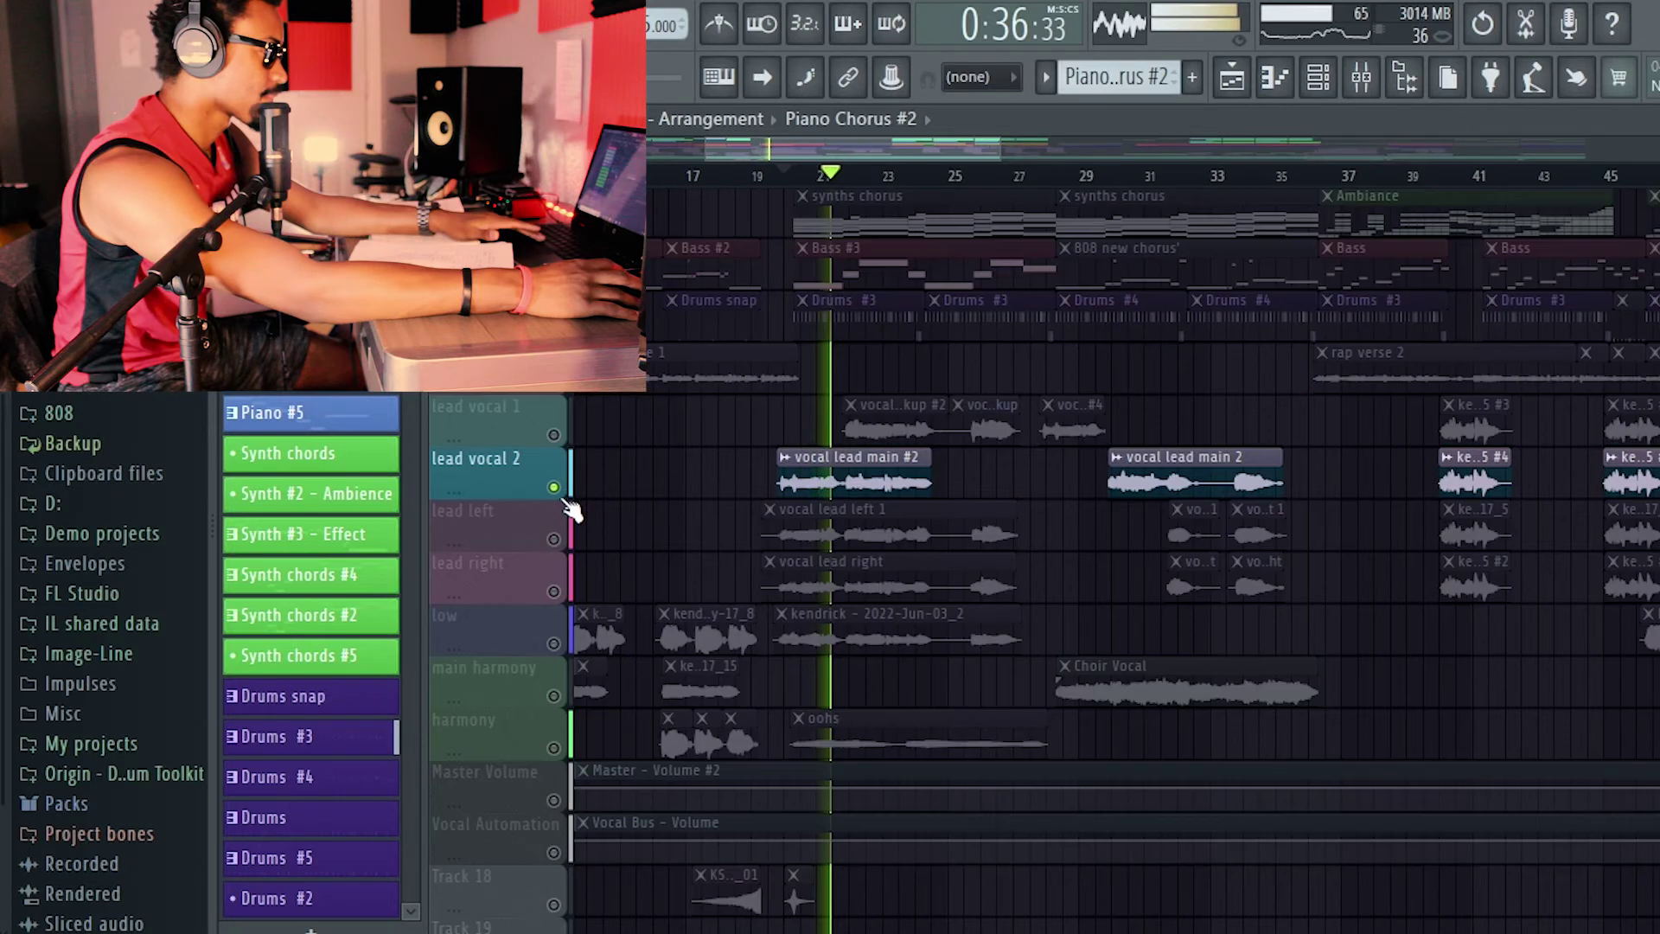
{"action": "left_click", "coordinate": [554, 435]}
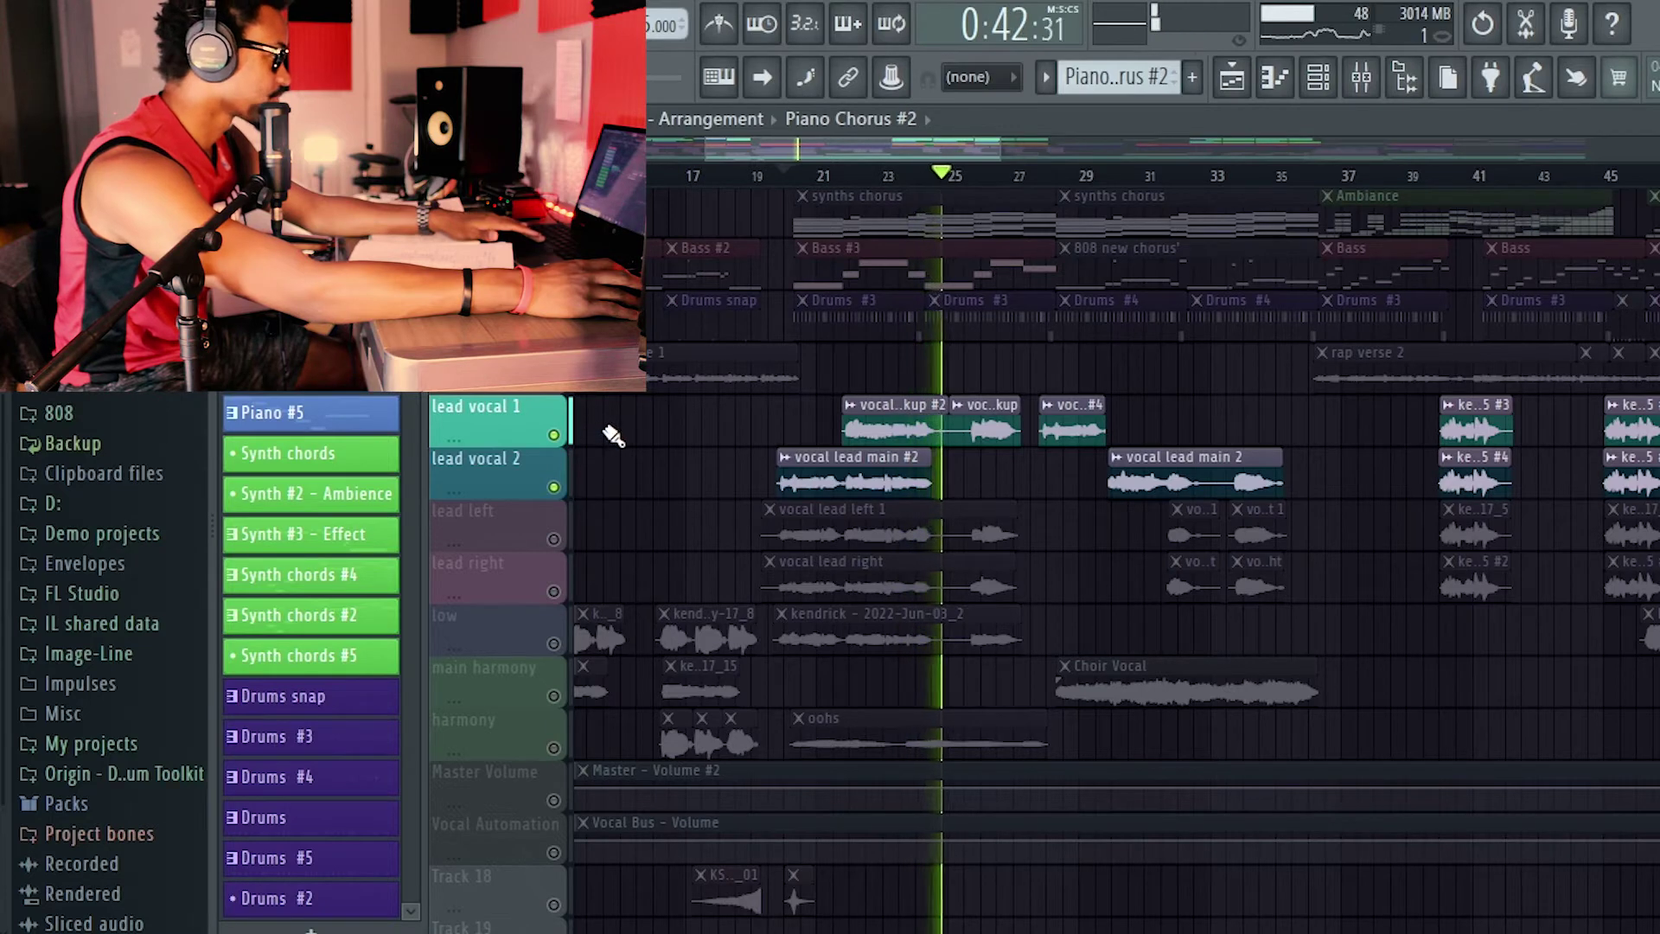
{"action": "key", "text": "space"}
{"action": "left_click", "coordinate": [554, 486]}
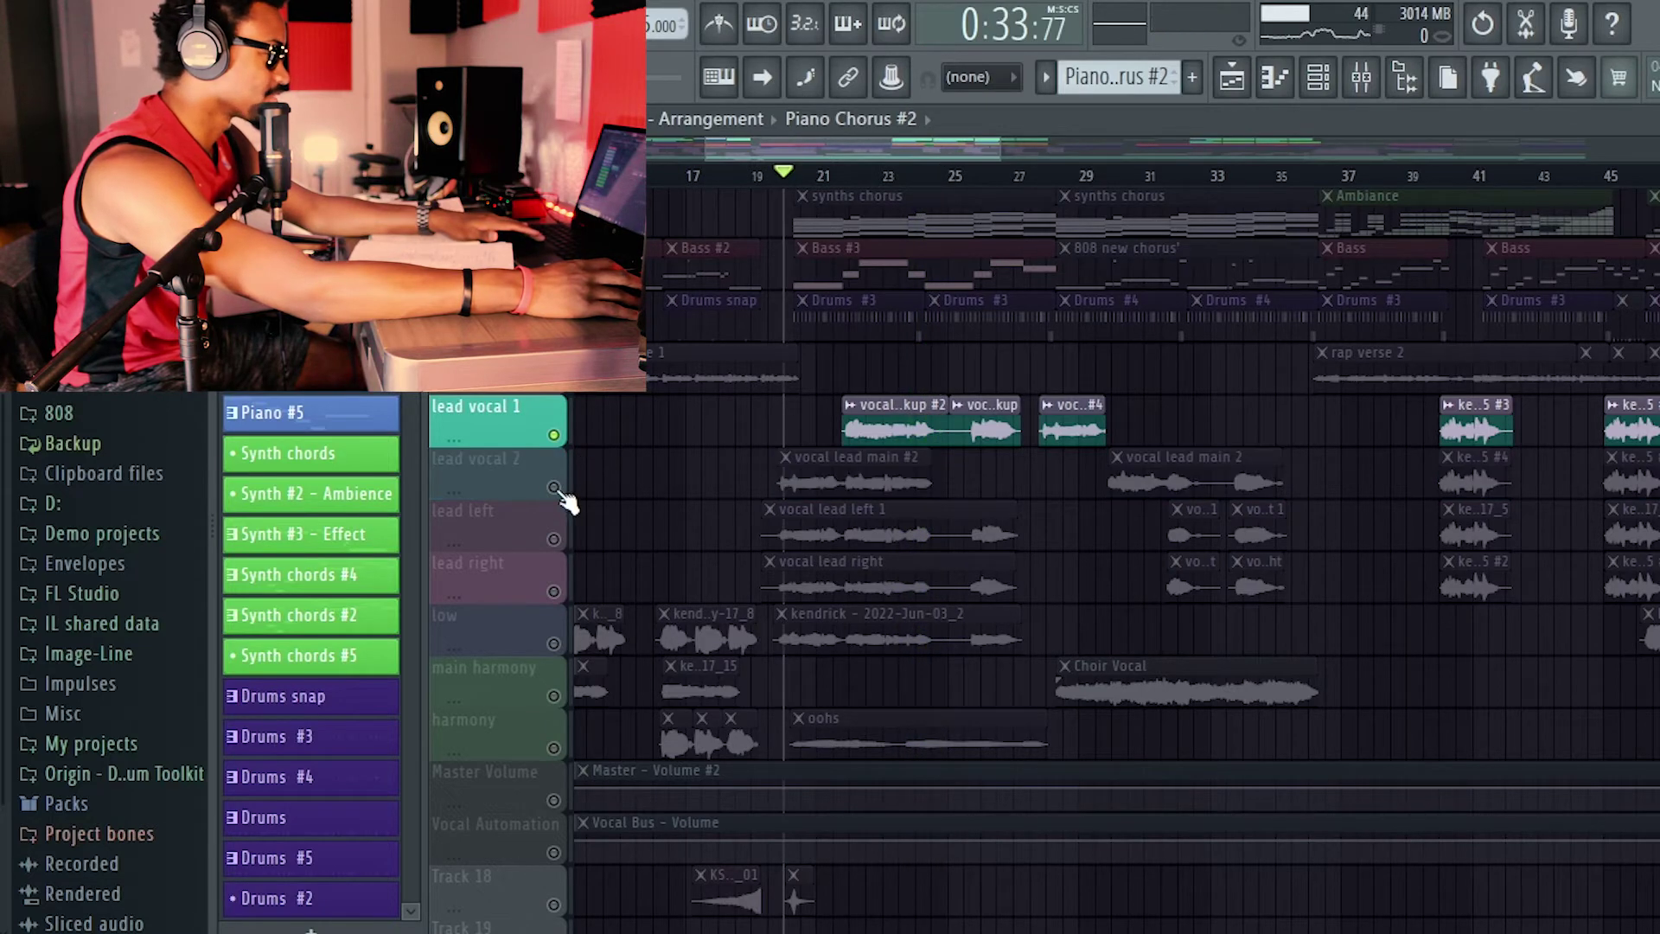
{"action": "right_click", "coordinate": [554, 487]}
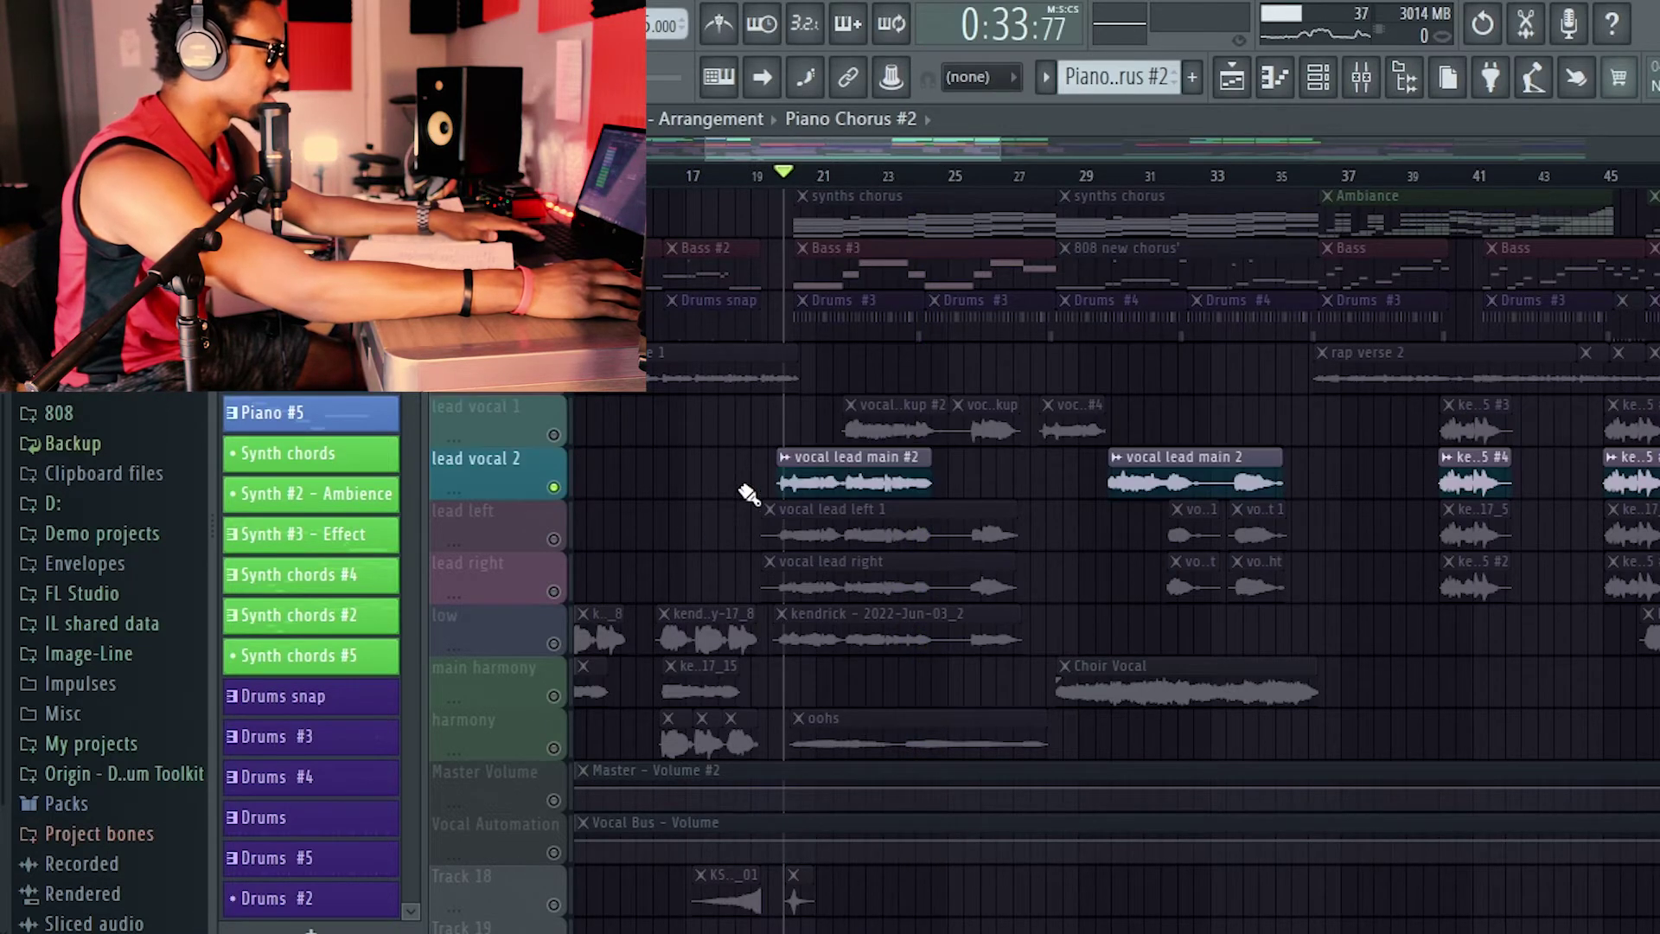
Solo lead left and lead right in turn, then play lead vocal 2, lead left and lead right together.
{"action": "right_click", "coordinate": [554, 540]}
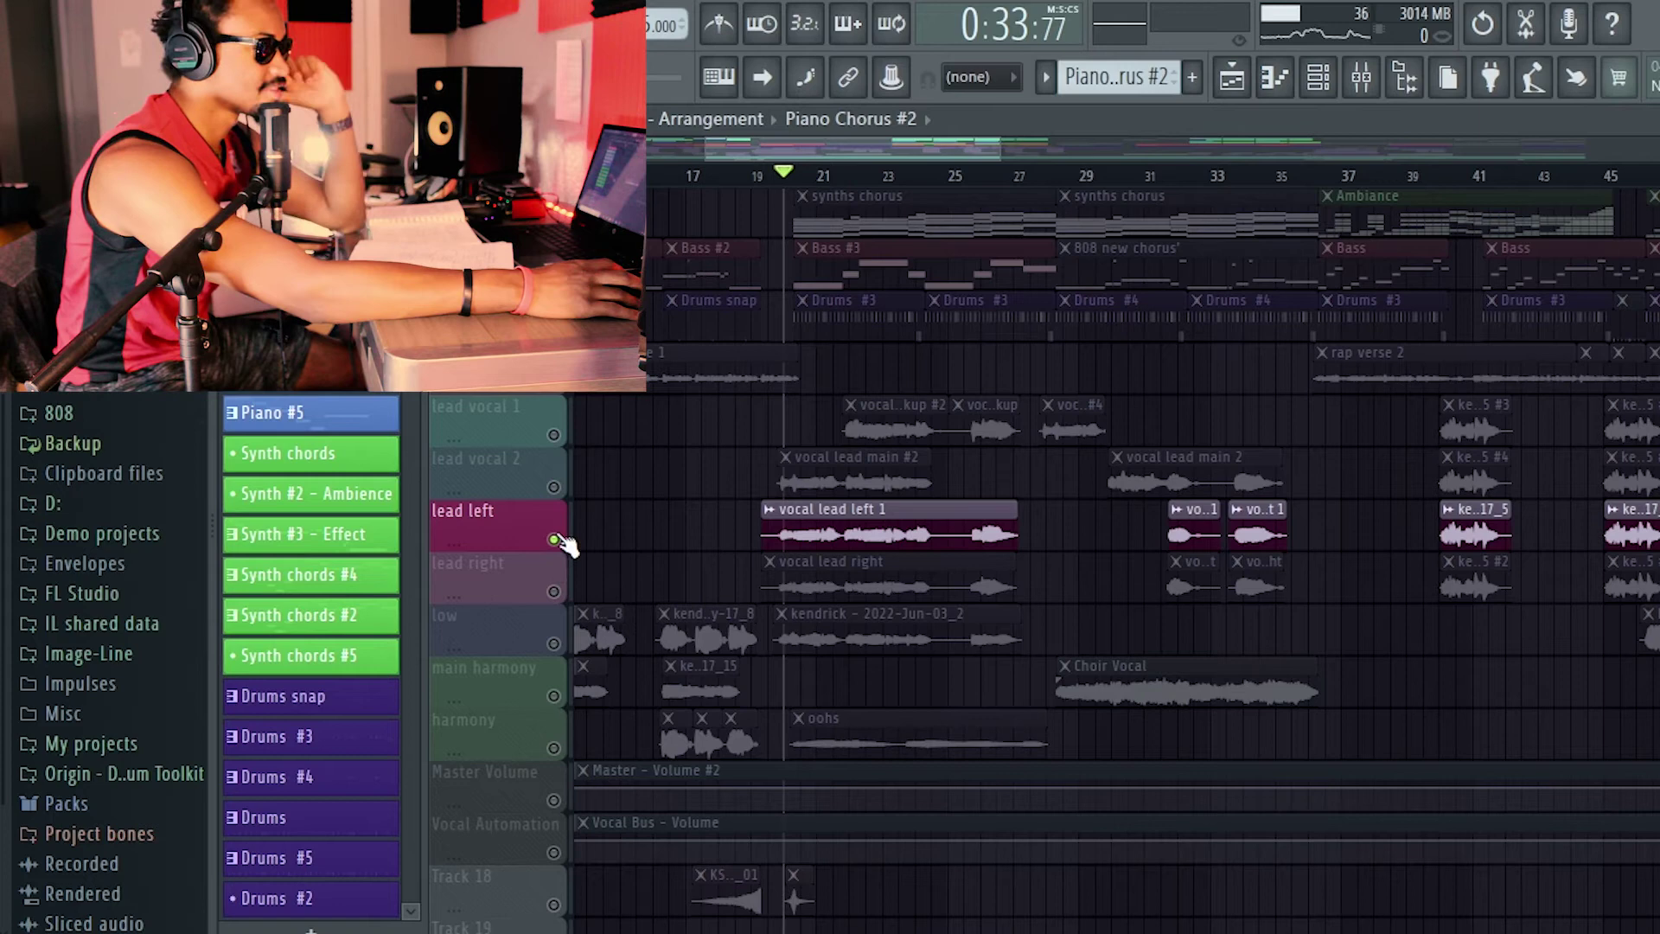
{"action": "right_click", "coordinate": [554, 592]}
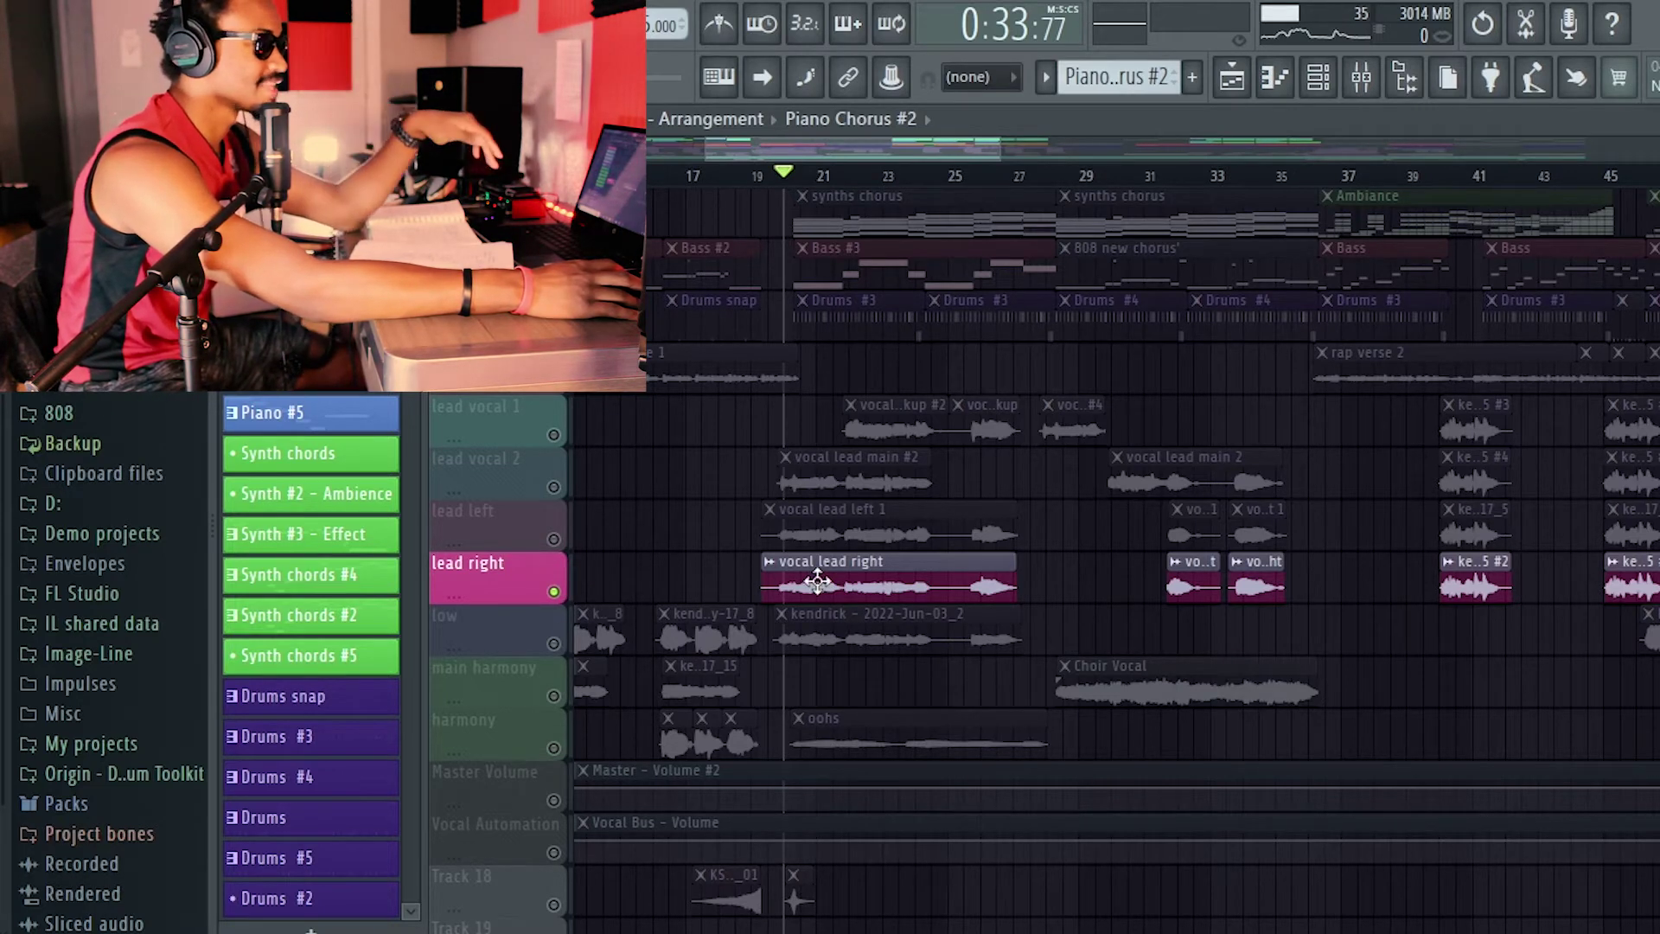
{"action": "left_click", "coordinate": [562, 495]}
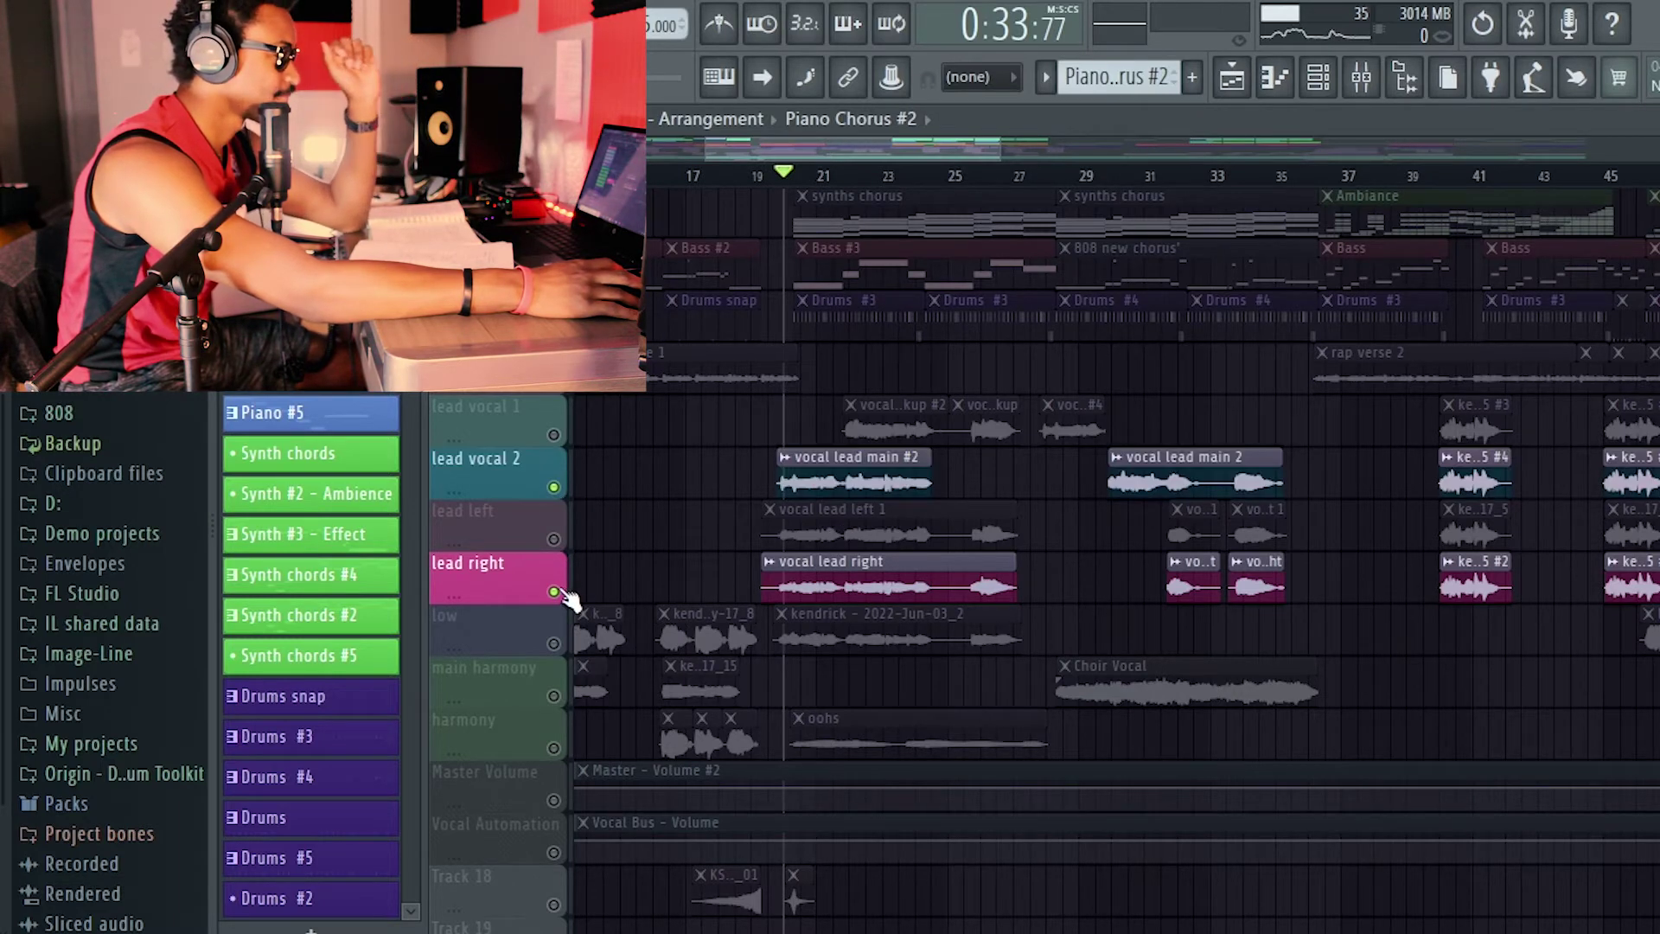
{"action": "left_click", "coordinate": [558, 540]}
{"action": "key", "text": "space"}
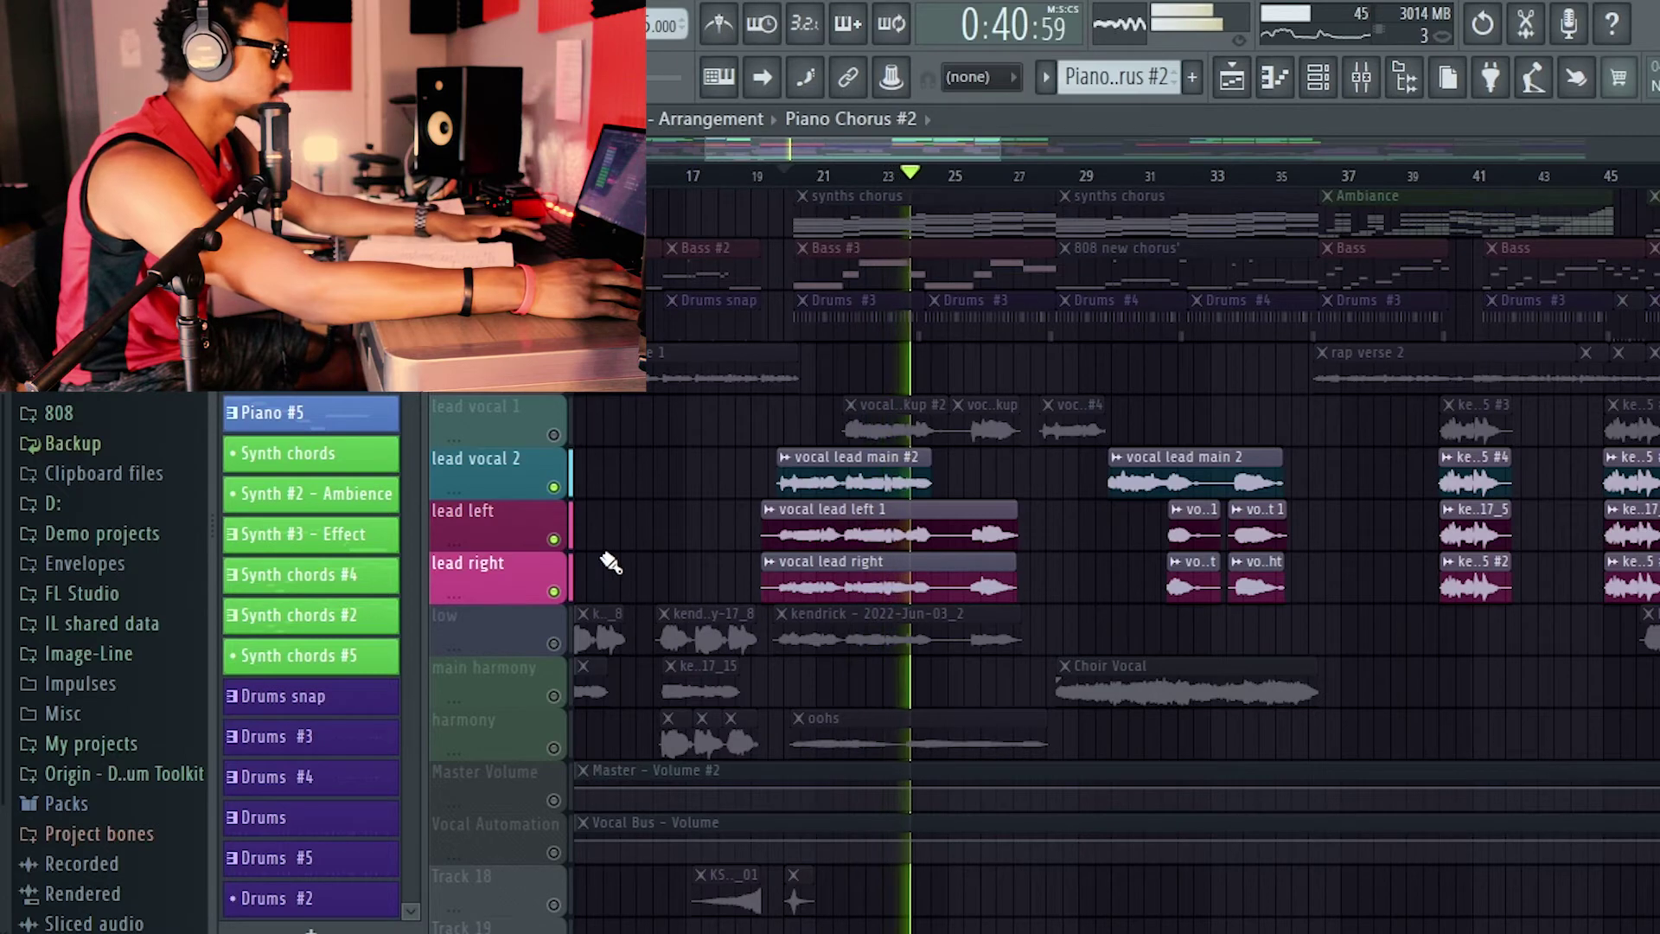
{"action": "key", "text": "space"}
Unmute the low track and play the section with it added.
{"action": "left_click", "coordinate": [569, 640]}
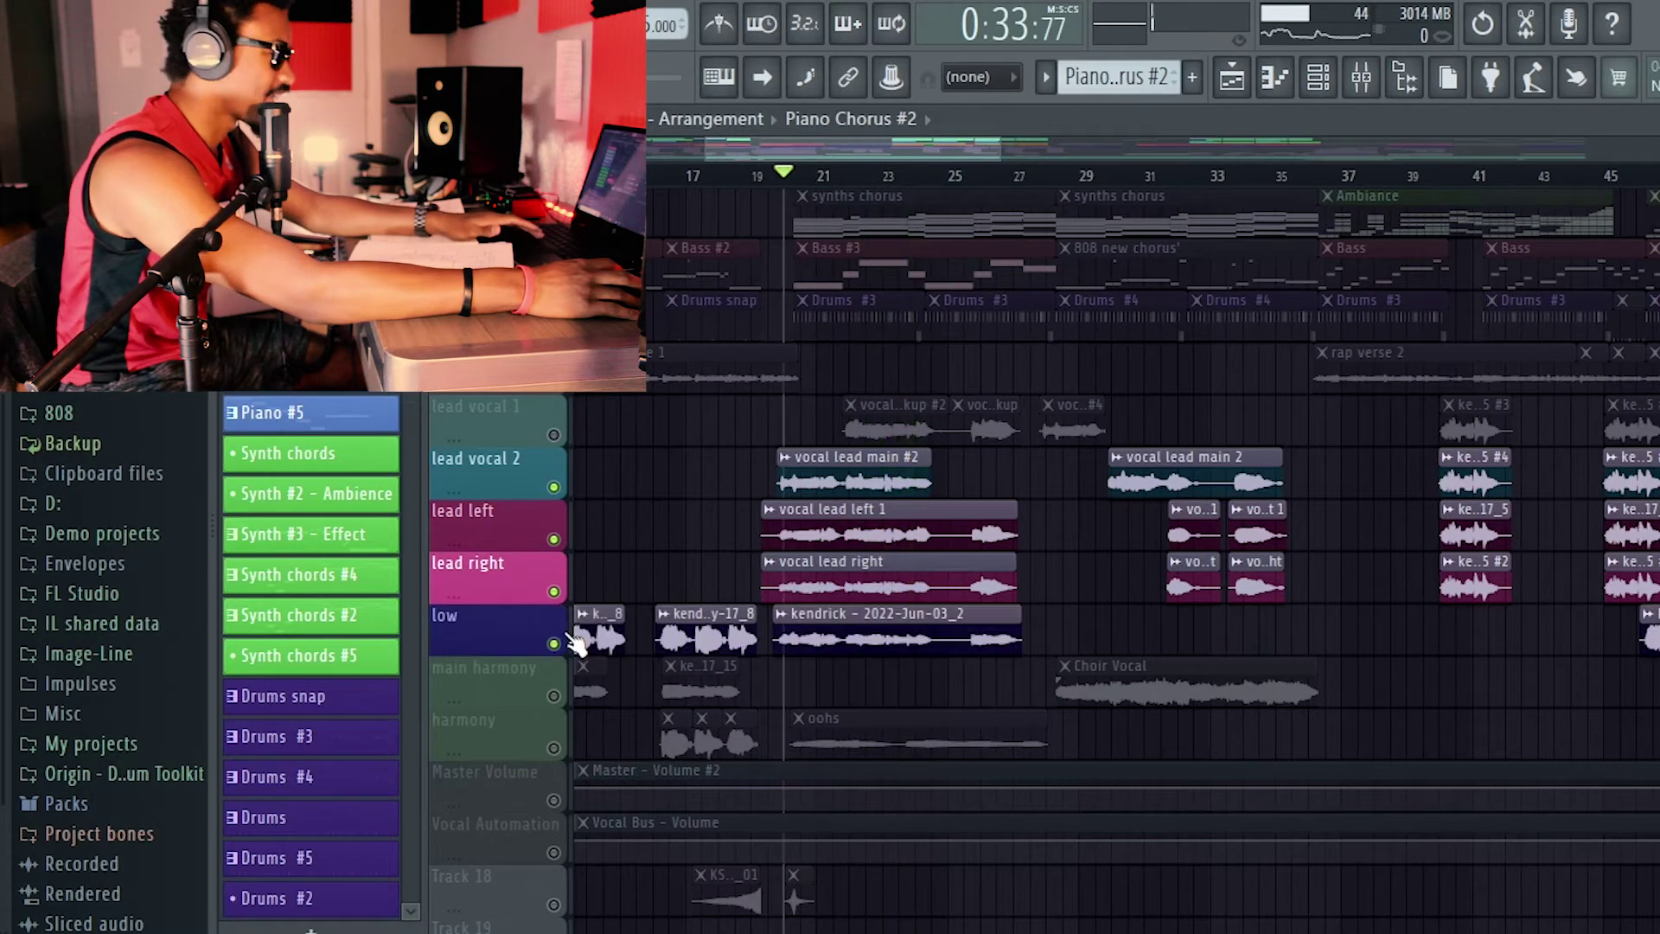
{"action": "key", "text": "space"}
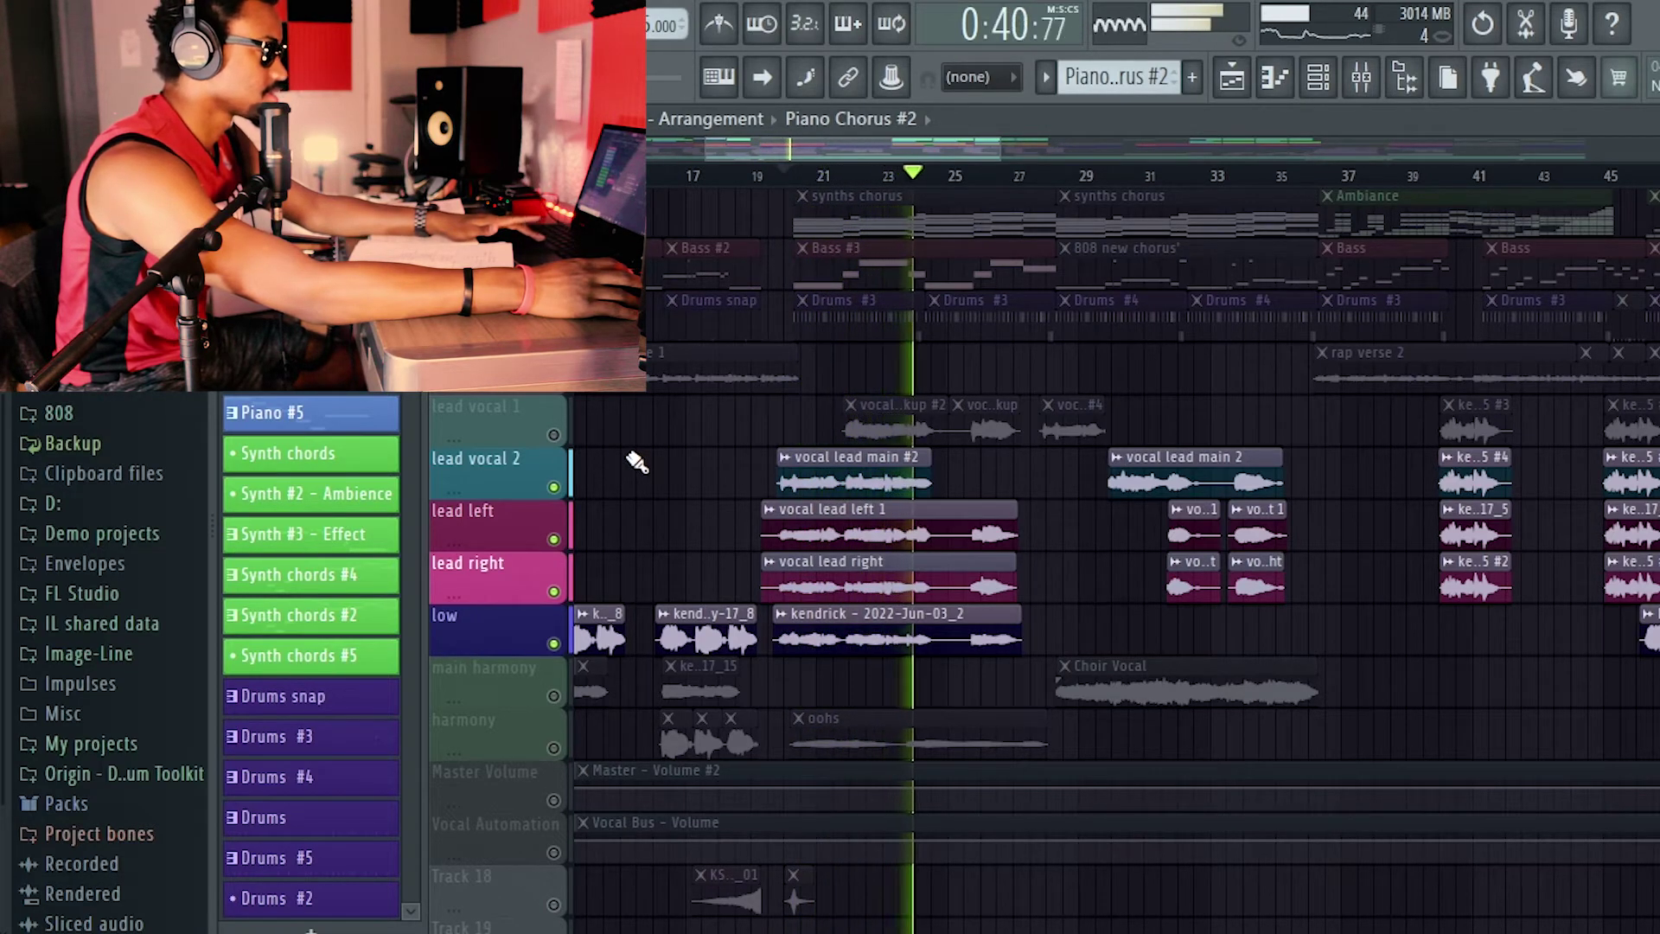
{"action": "key", "text": "space"}
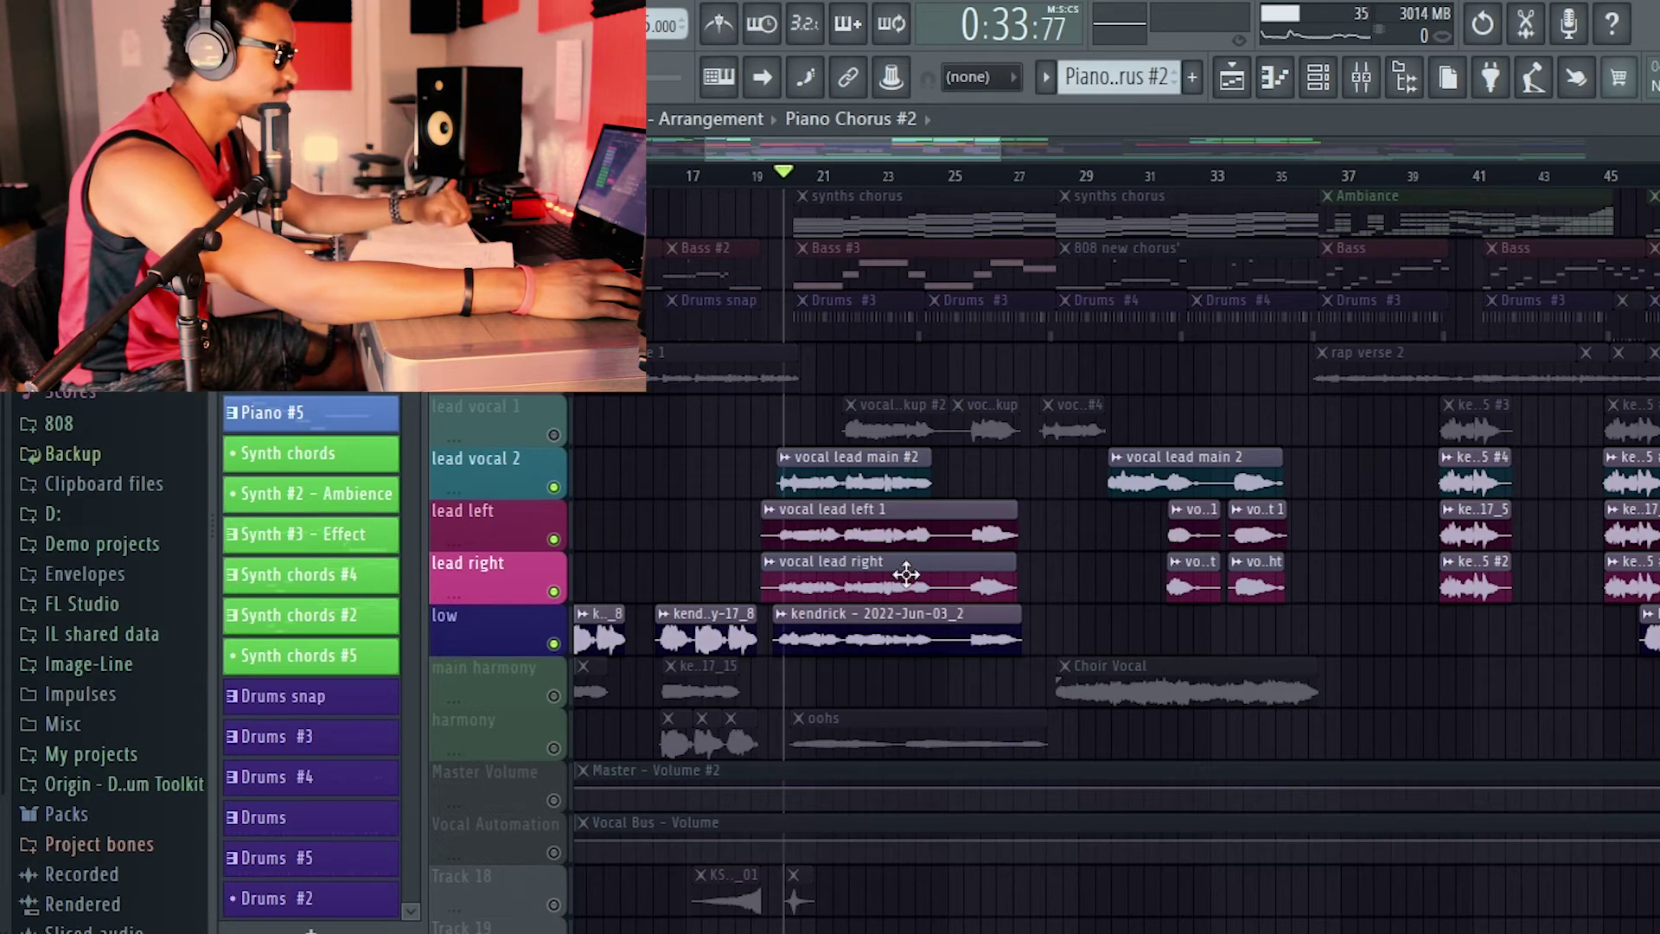
Unmute lead vocal 1 and play the song from bar 25.
{"action": "left_click", "coordinate": [553, 435]}
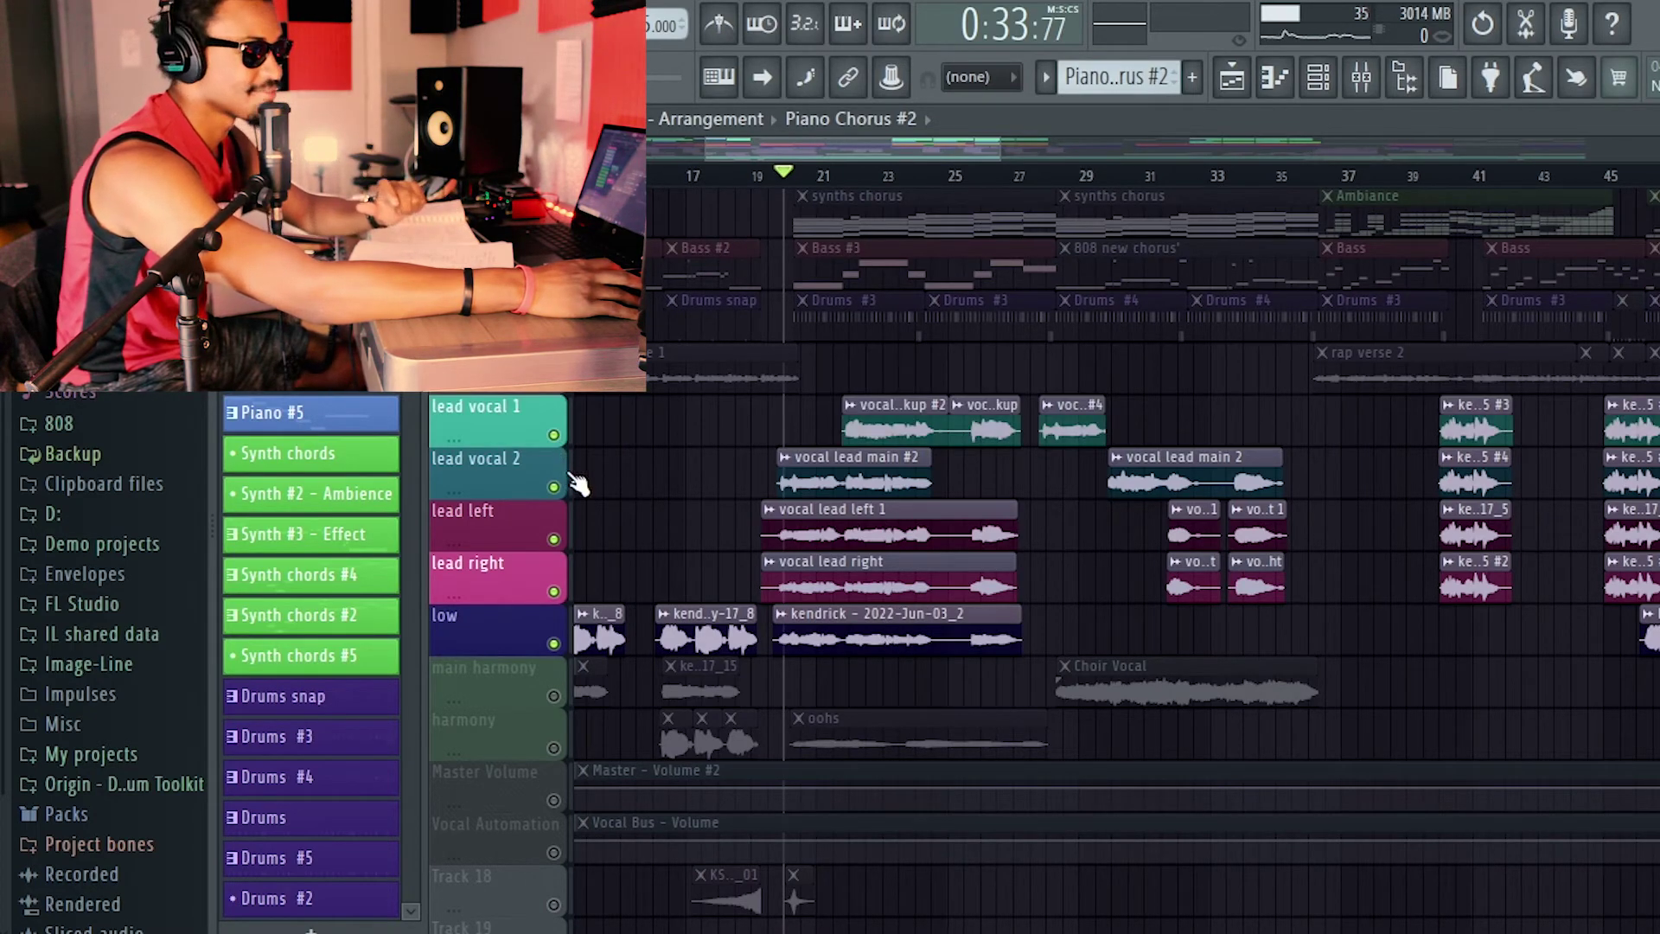
{"action": "left_click", "coordinate": [950, 175]}
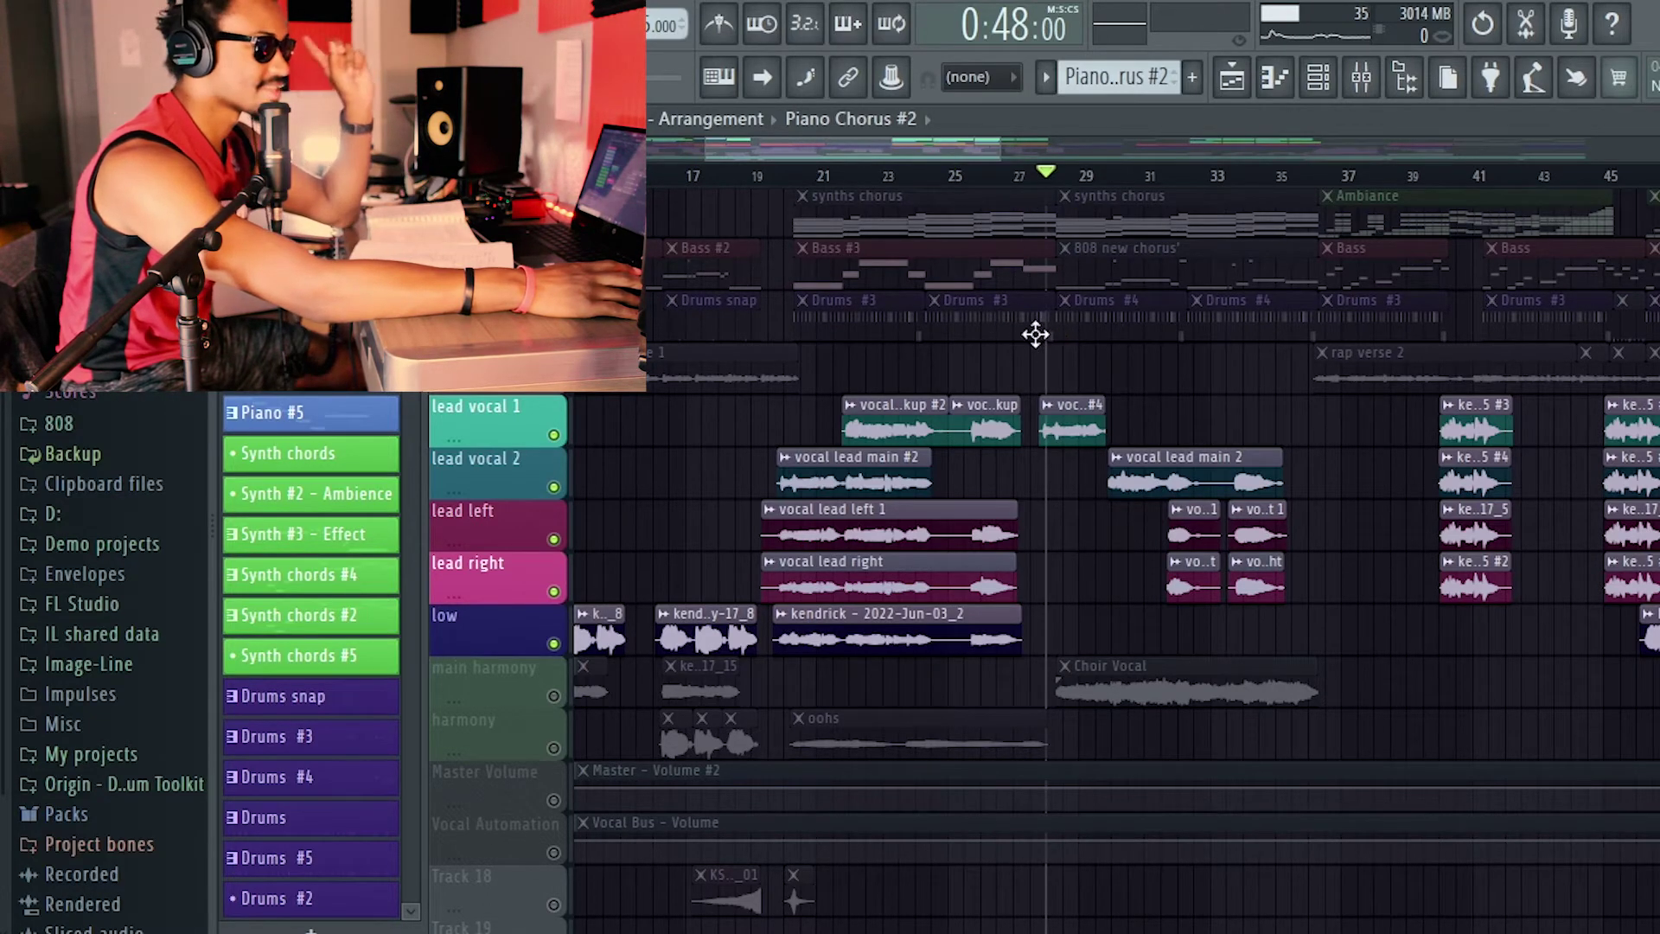
{"action": "key", "text": "space"}
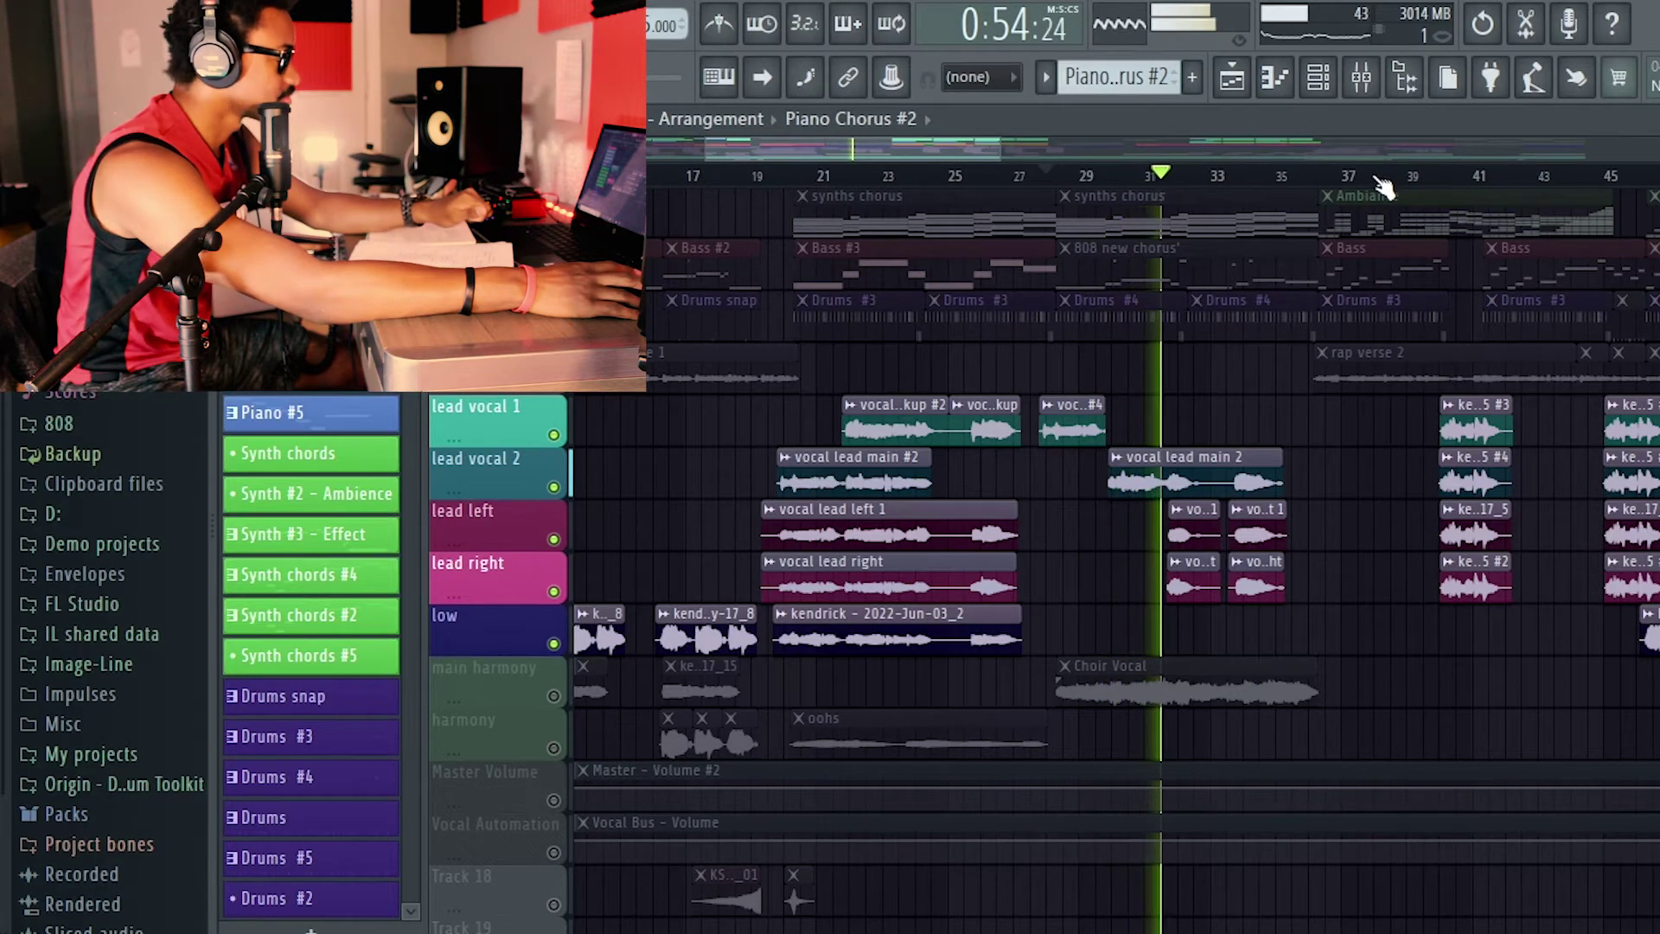
{"action": "key", "text": "space"}
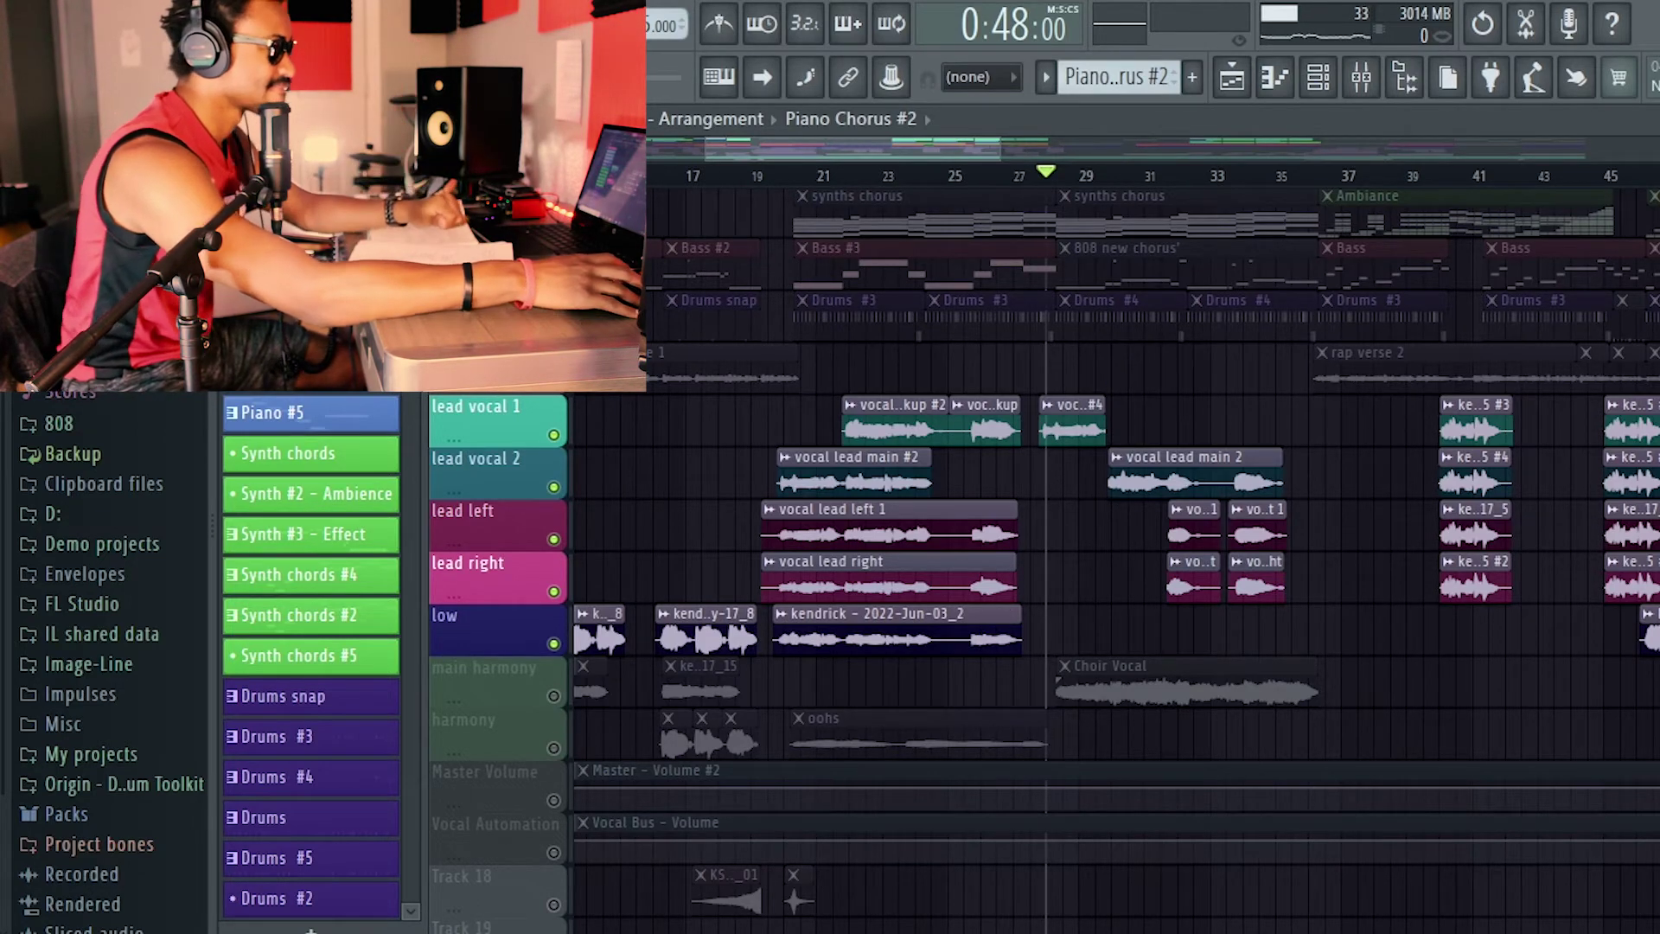
Unmute main harmony and harmony while playing from bar 28, then jump back to bar 21 and stop.
{"action": "left_click", "coordinate": [554, 695]}
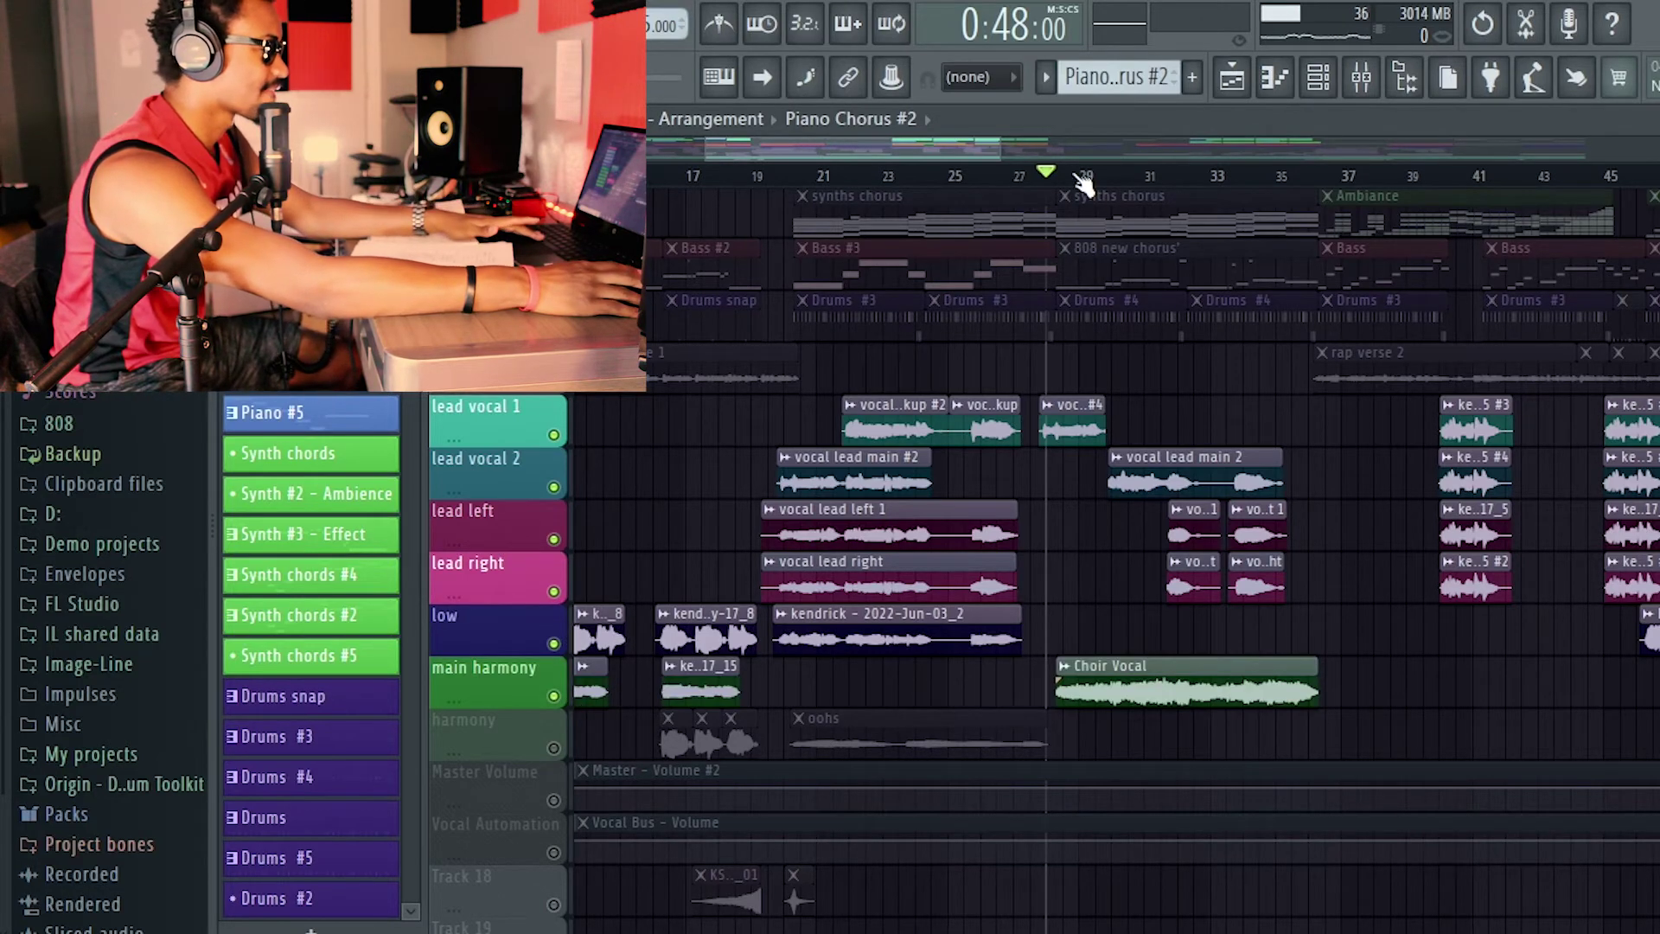
{"action": "left_click_drag", "start_coordinate": [1076, 176], "coordinate": [1071, 175]}
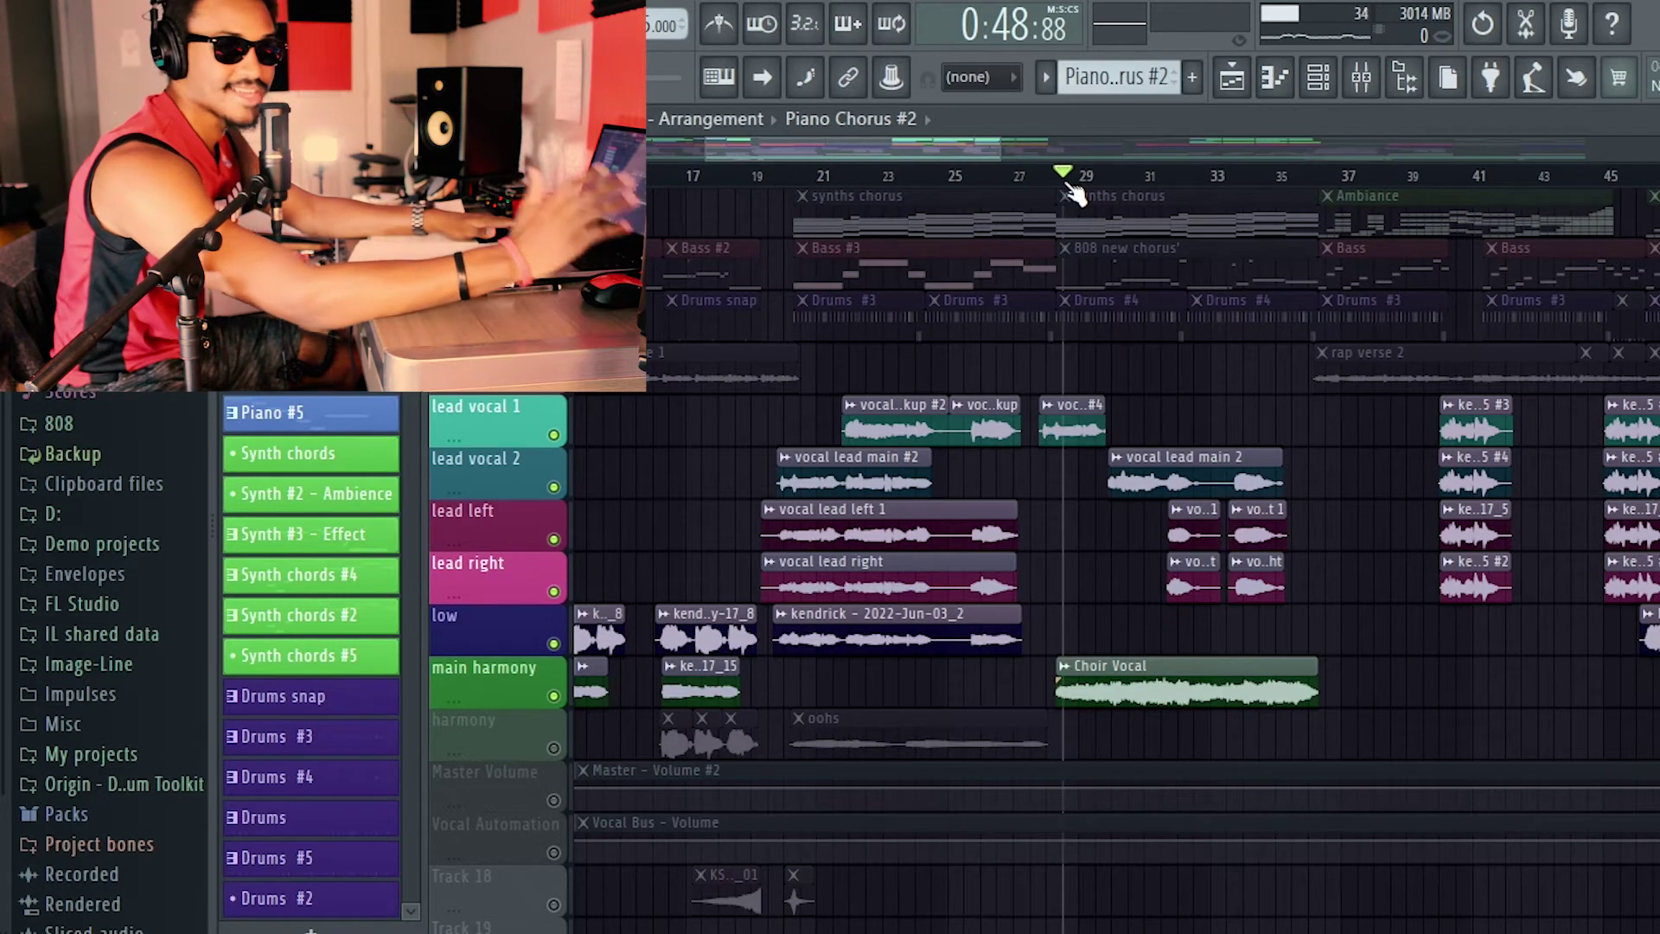
{"action": "key", "text": "space"}
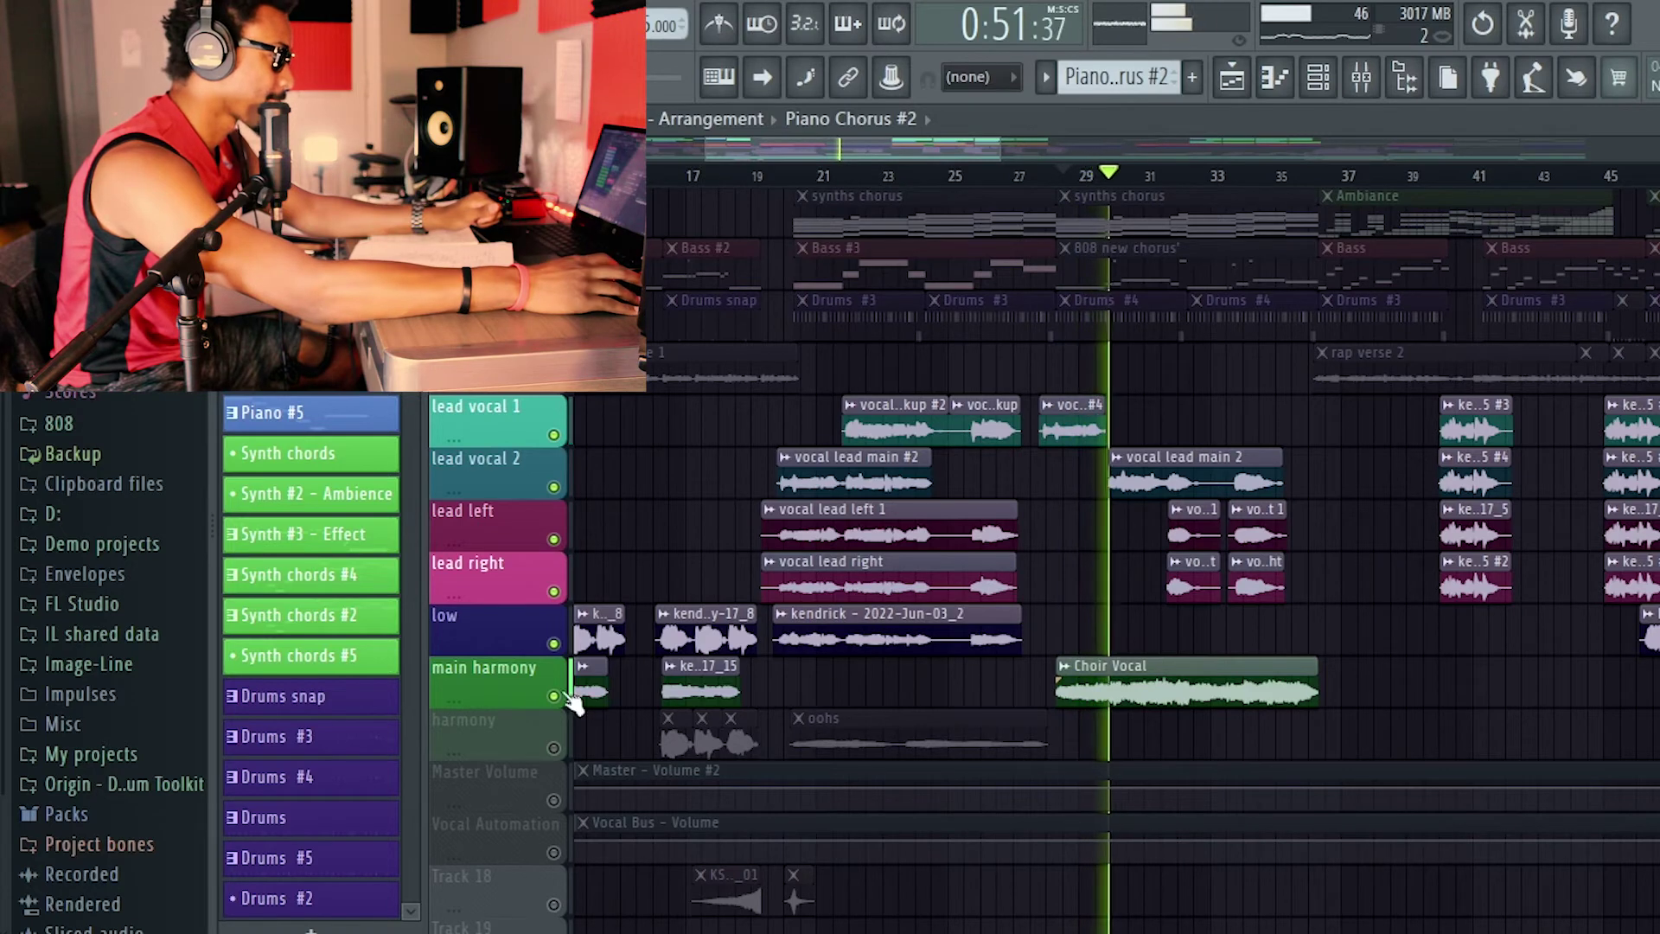
{"action": "left_click", "coordinate": [554, 747]}
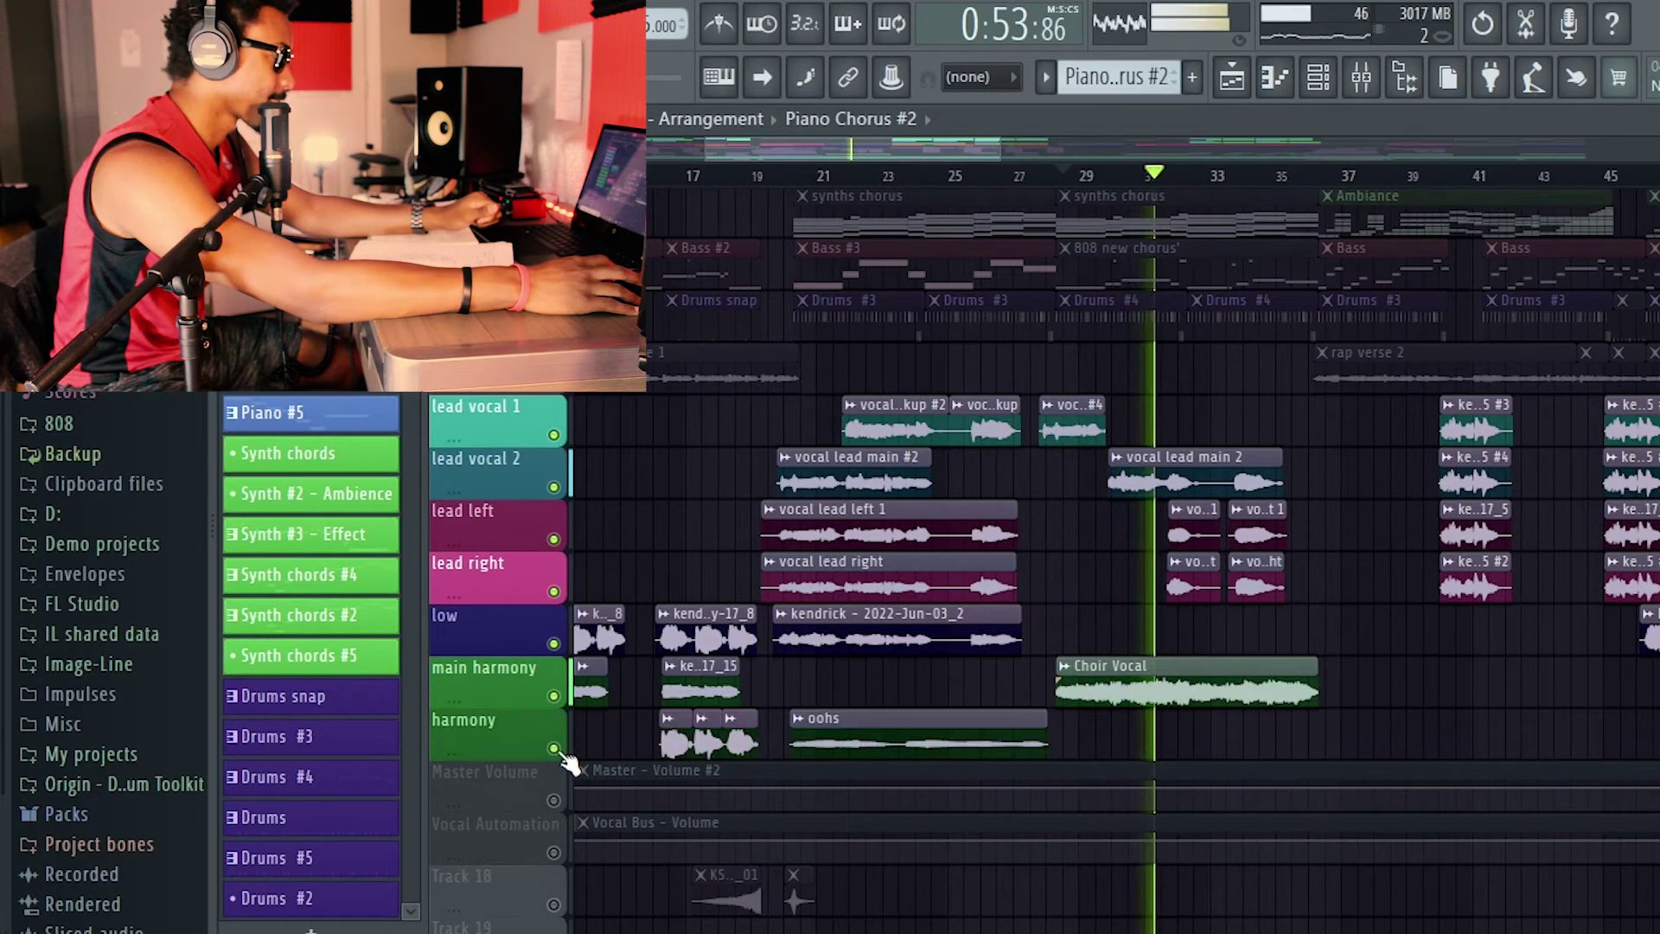
{"action": "left_click", "coordinate": [824, 183]}
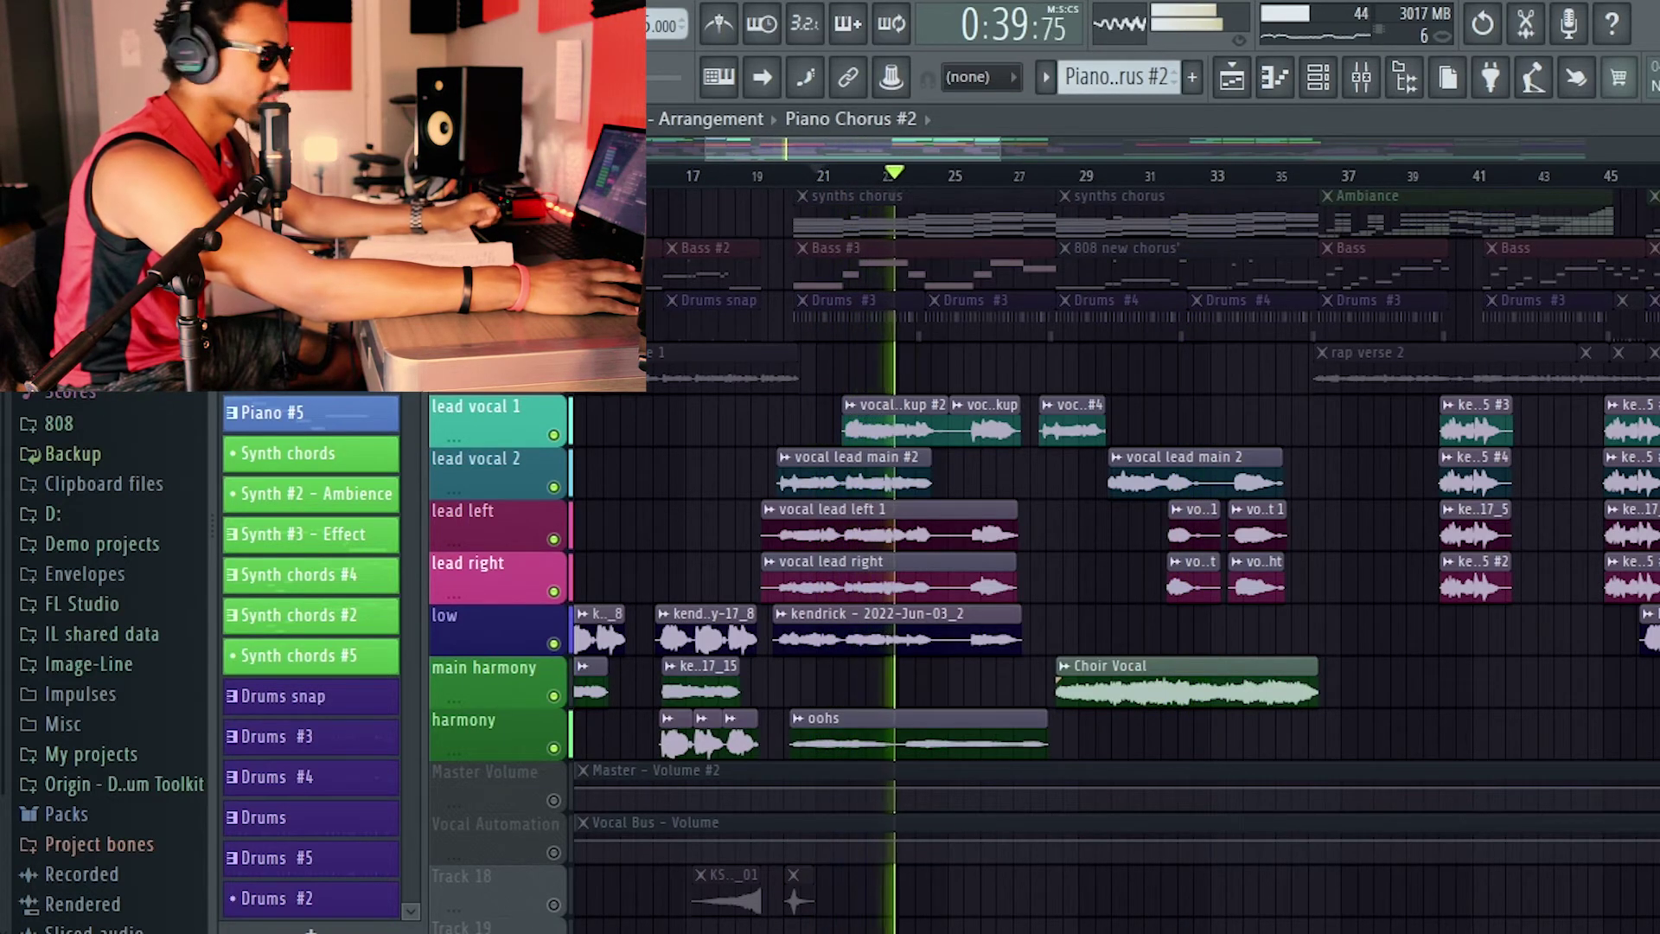
{"action": "key", "text": "space"}
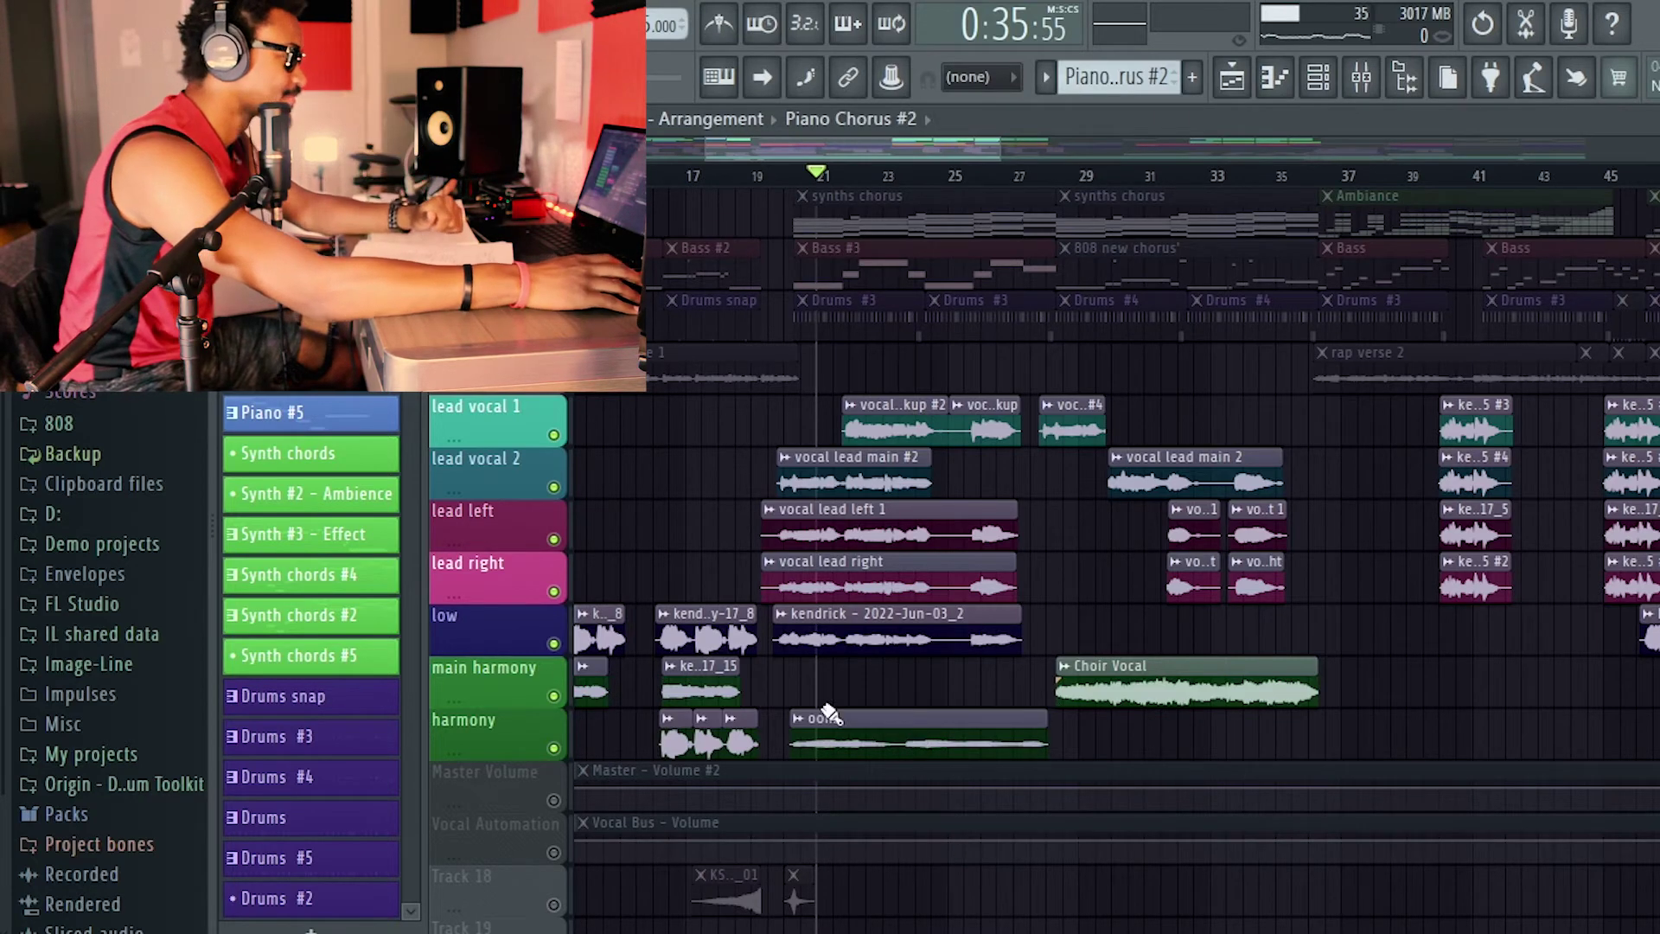
{"action": "scroll", "coordinate": [822, 715], "scroll_direction": "up", "scroll_amount": 1}
Scroll to the song's start and play the rap track soloed.
{"action": "scroll", "coordinate": [1115, 730], "scroll_direction": "up", "scroll_amount": 3}
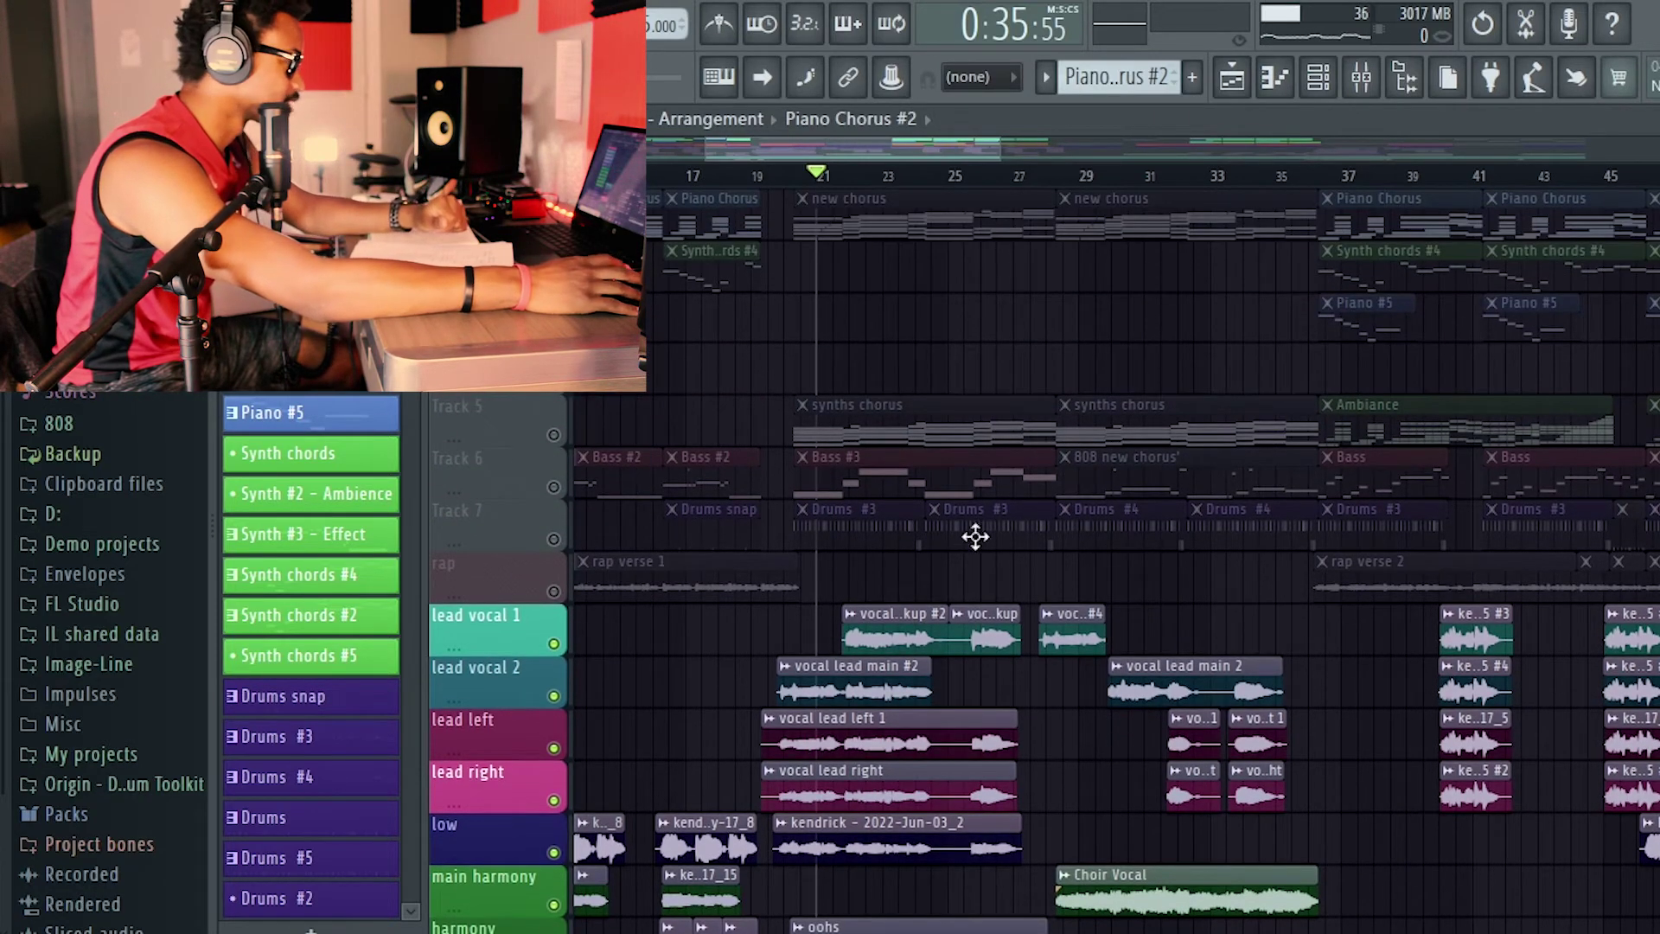
{"action": "left_click_drag", "start_coordinate": [877, 154], "coordinate": [769, 169]}
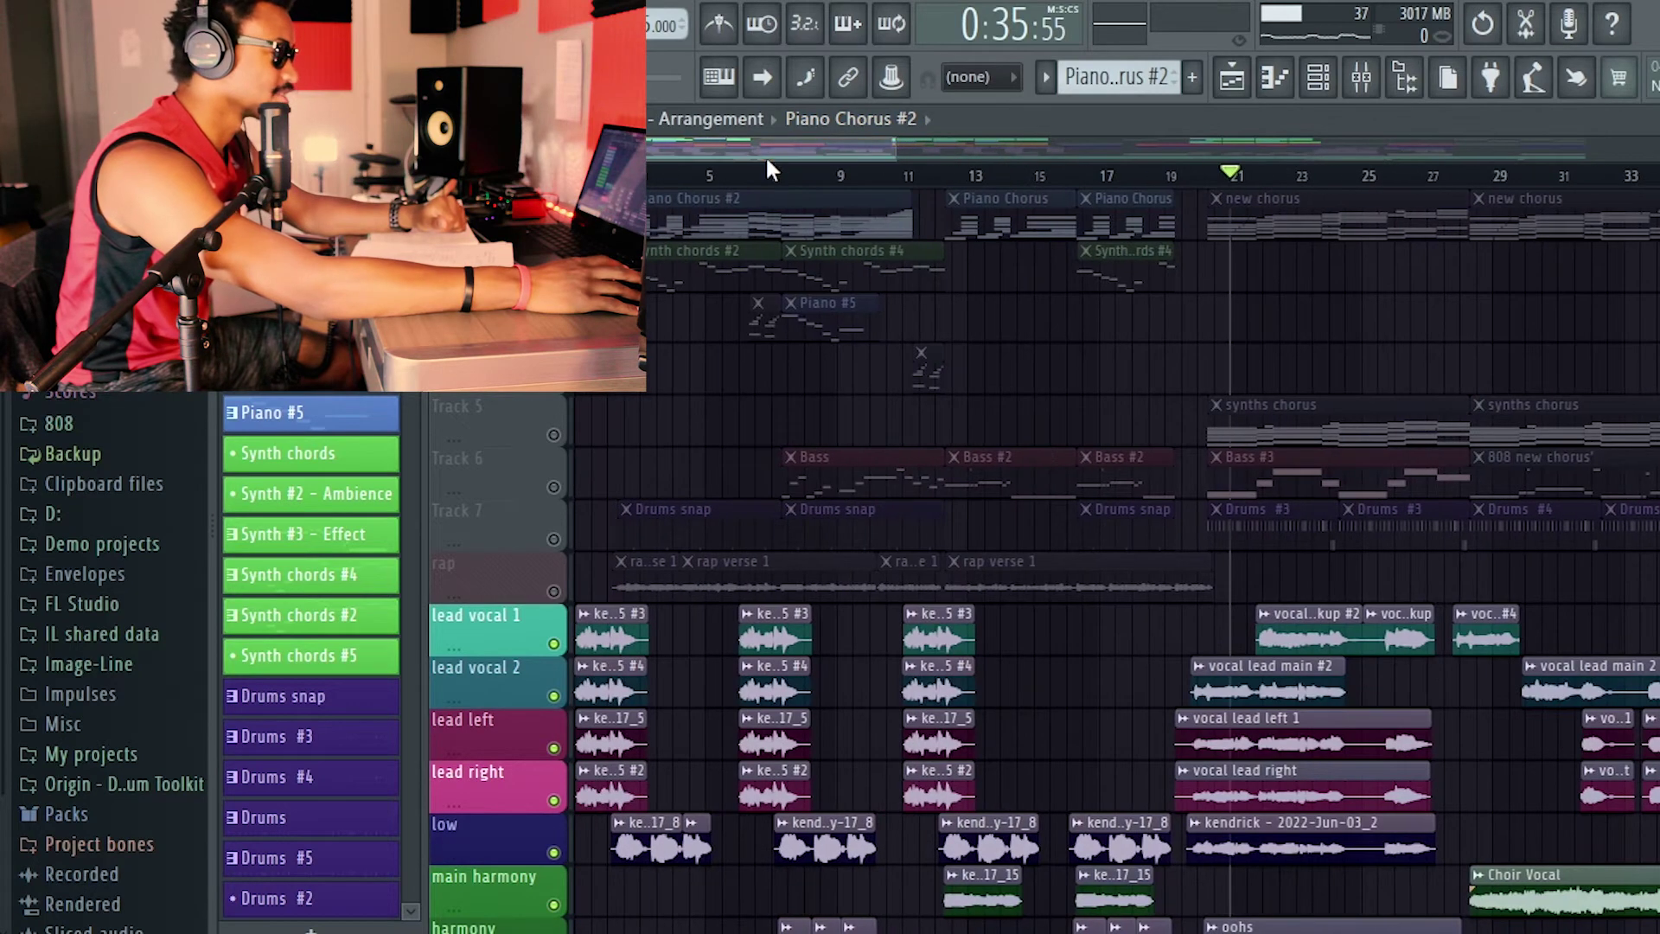
{"action": "right_click", "coordinate": [553, 592]}
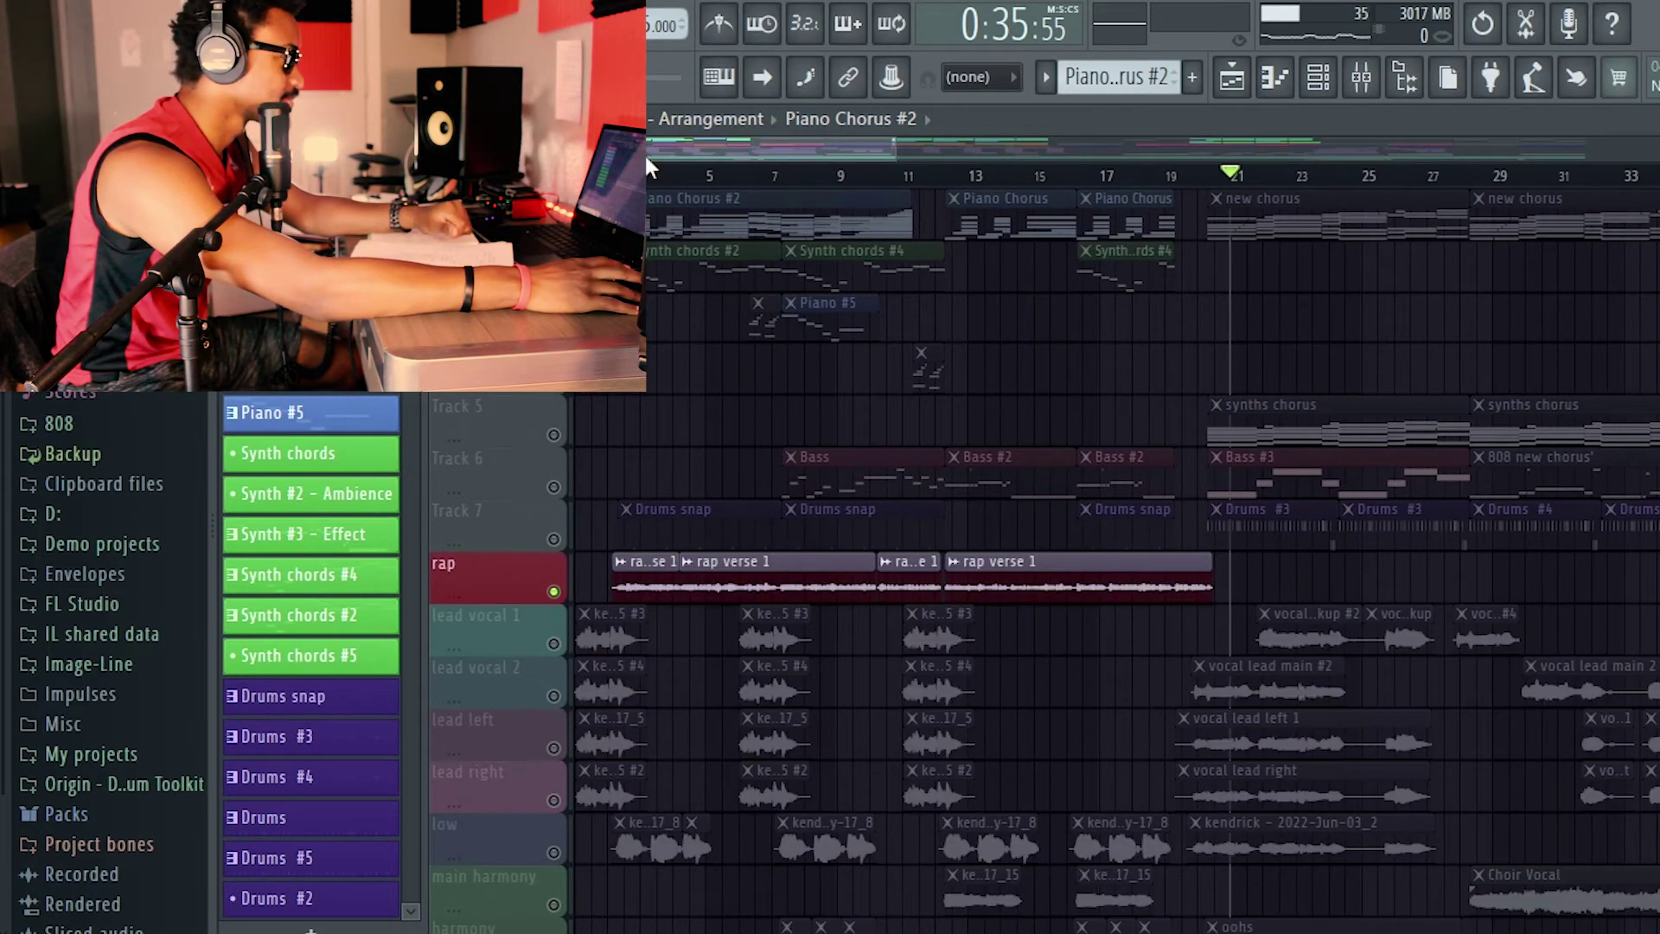
{"action": "key", "text": "space"}
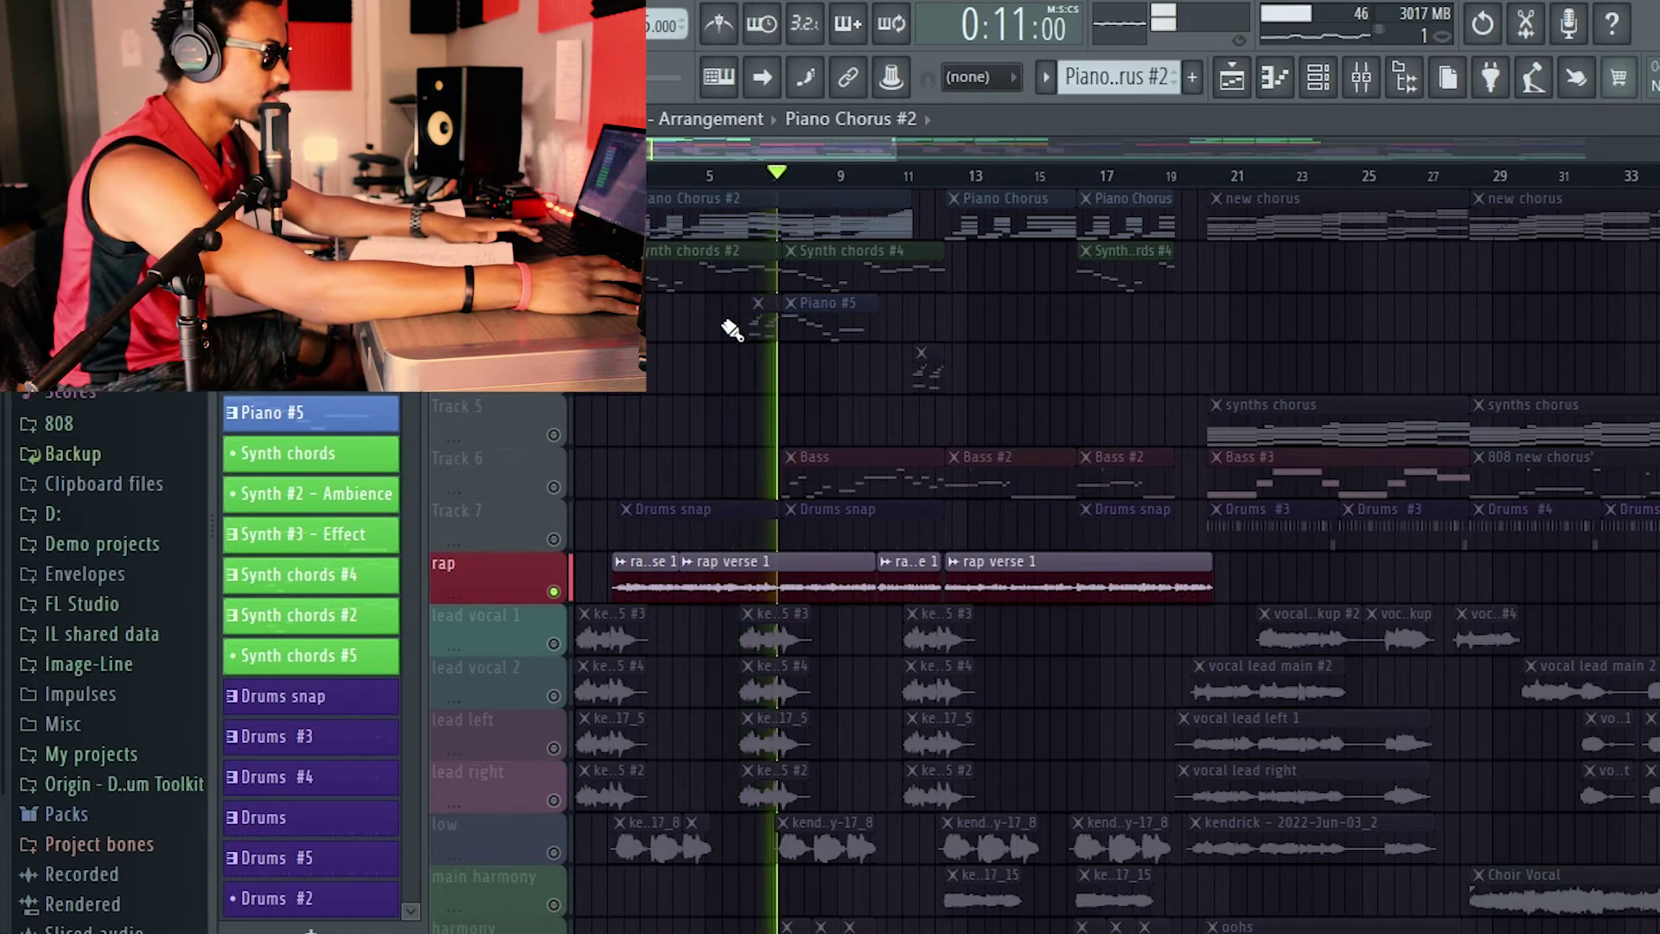
{"action": "key", "text": "space"}
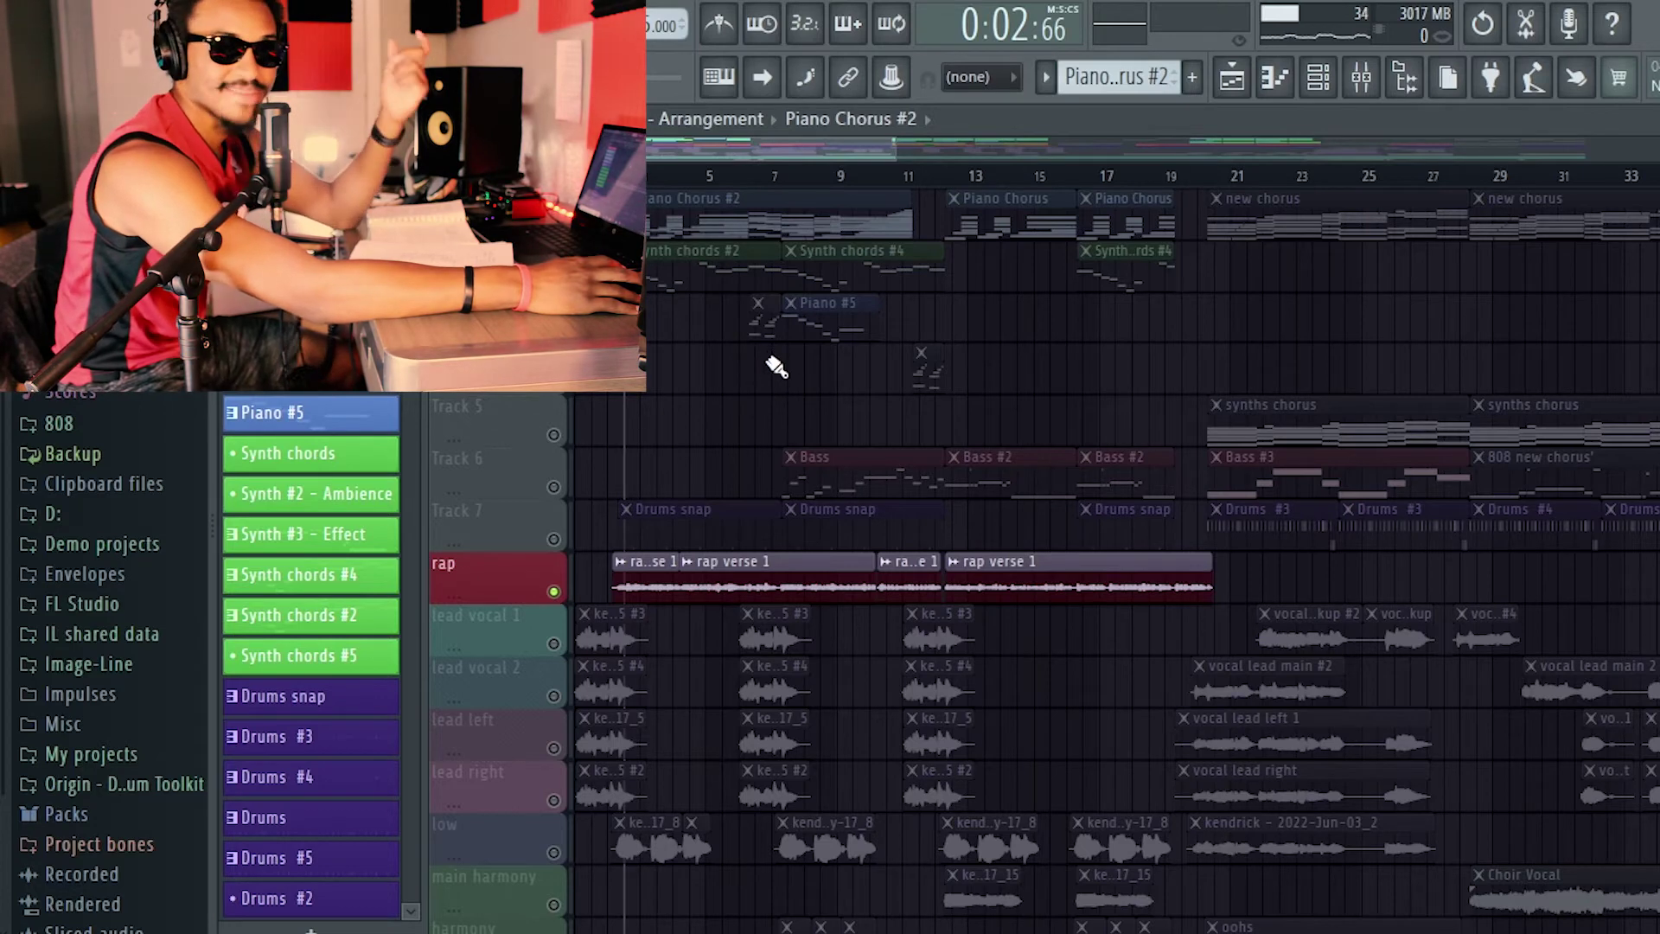
Select the Ambiance clip as the current pattern.
{"action": "scroll", "coordinate": [742, 348], "scroll_direction": "right", "scroll_amount": 5}
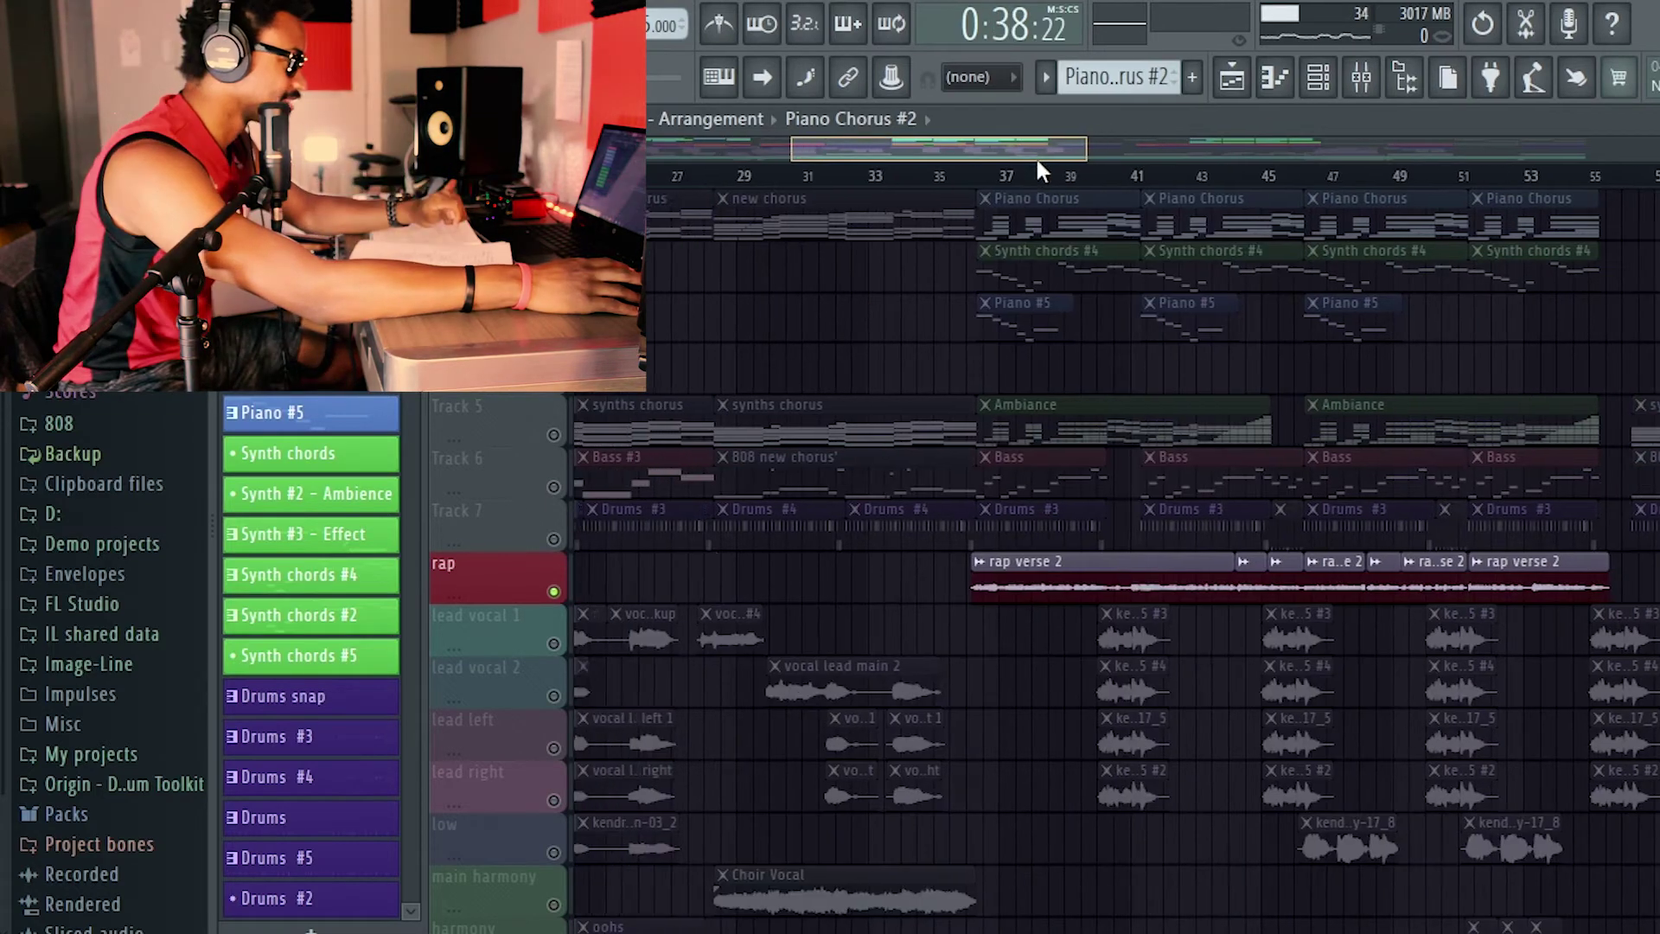
{"action": "scroll", "coordinate": [705, 190], "scroll_direction": "left", "scroll_amount": 2}
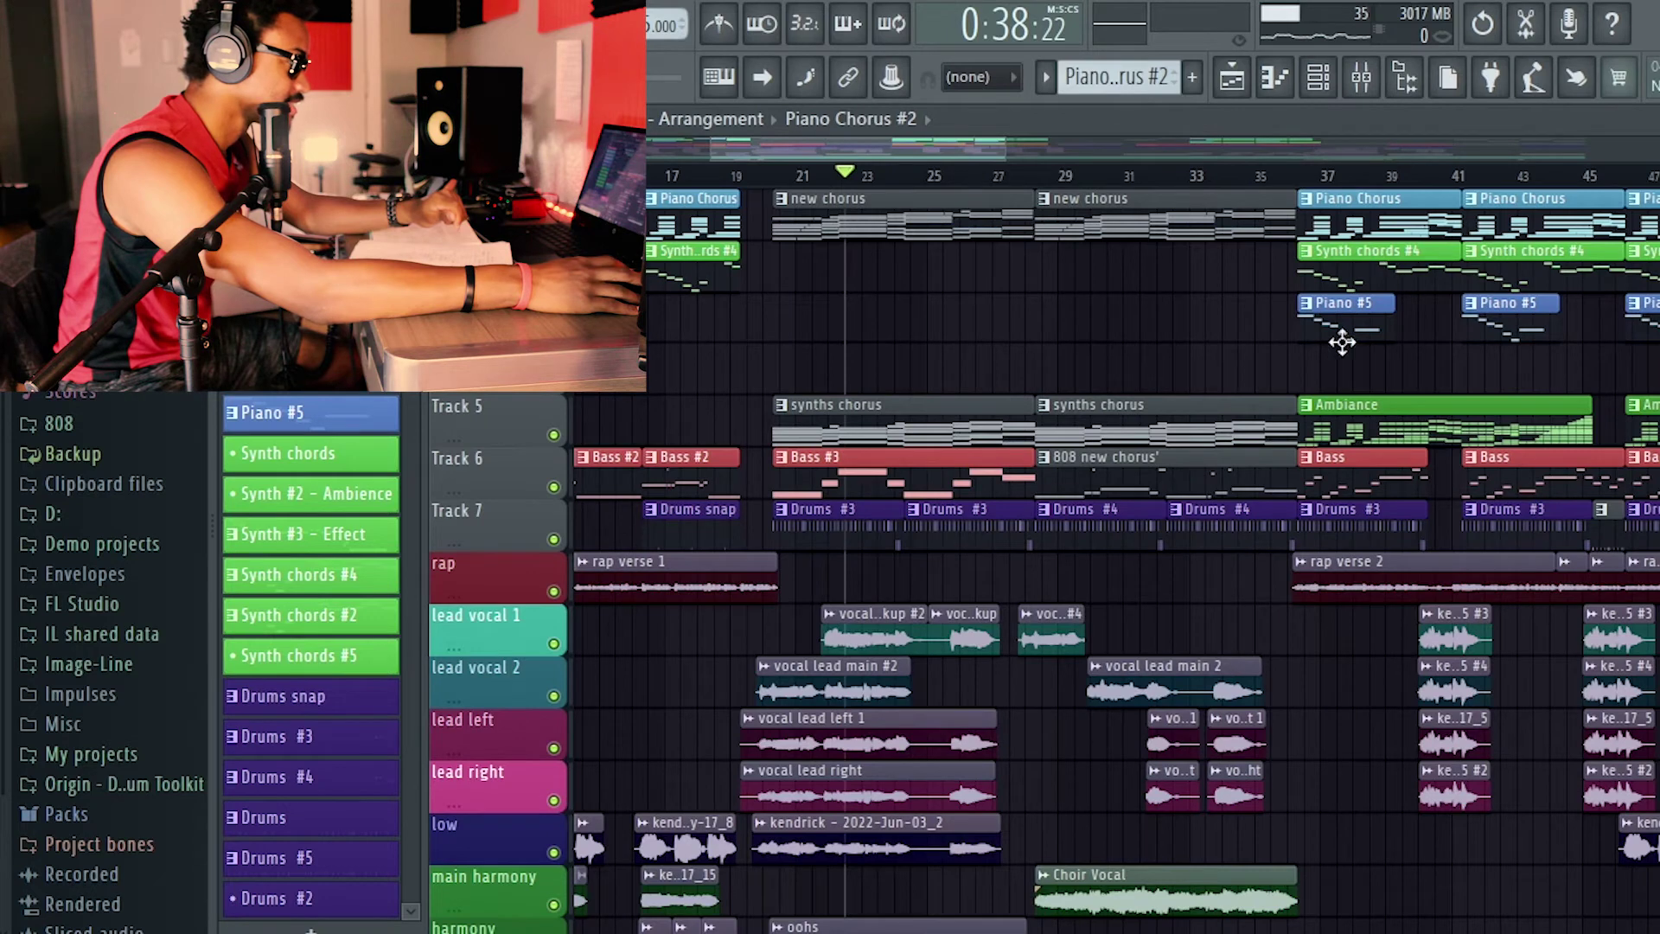
{"action": "left_click", "coordinate": [1365, 430]}
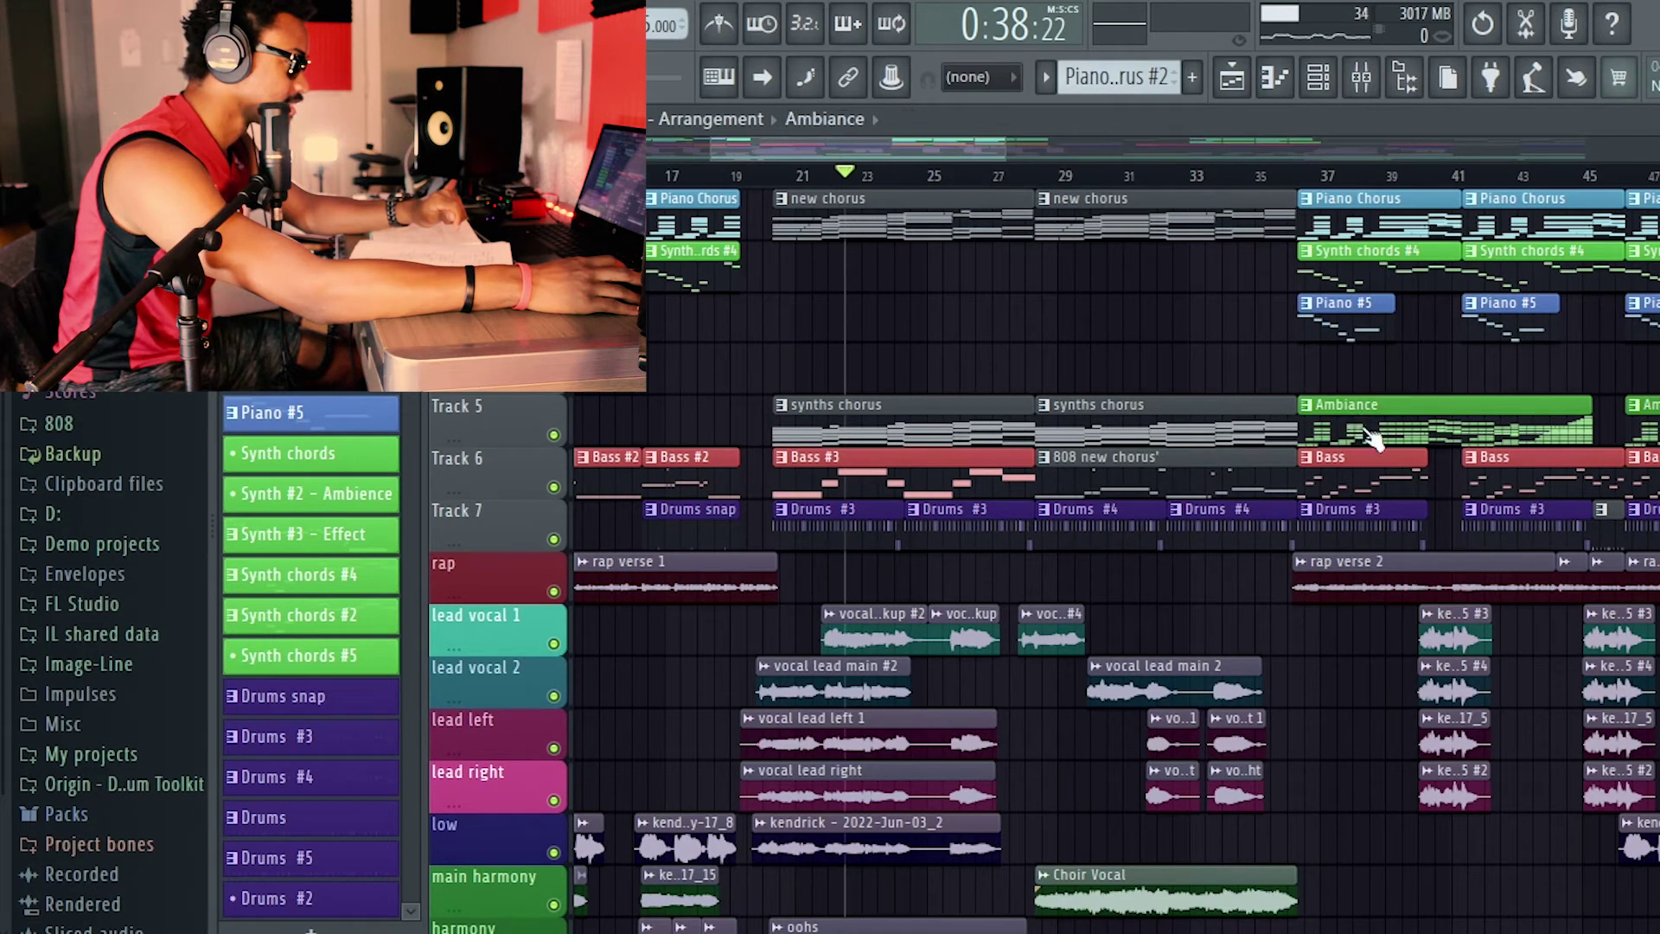
Play from bar 36 and show the Ambiance pattern's Life Droplet notes in the piano roll.
{"action": "left_click", "coordinate": [1323, 177]}
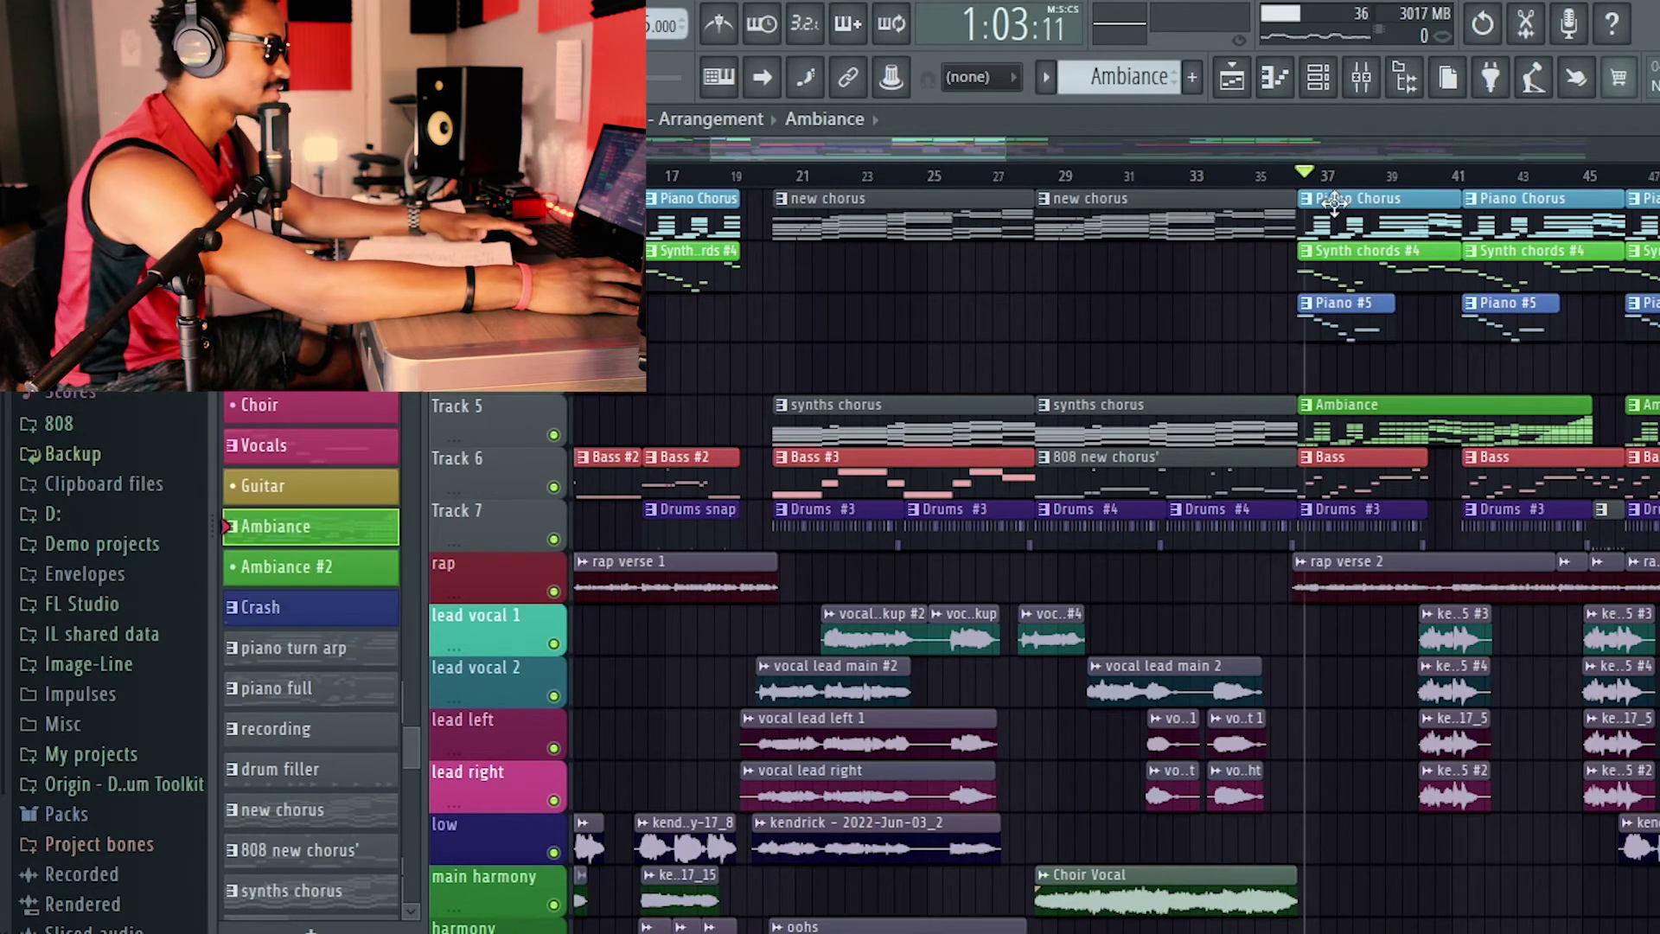
{"action": "key", "text": "space"}
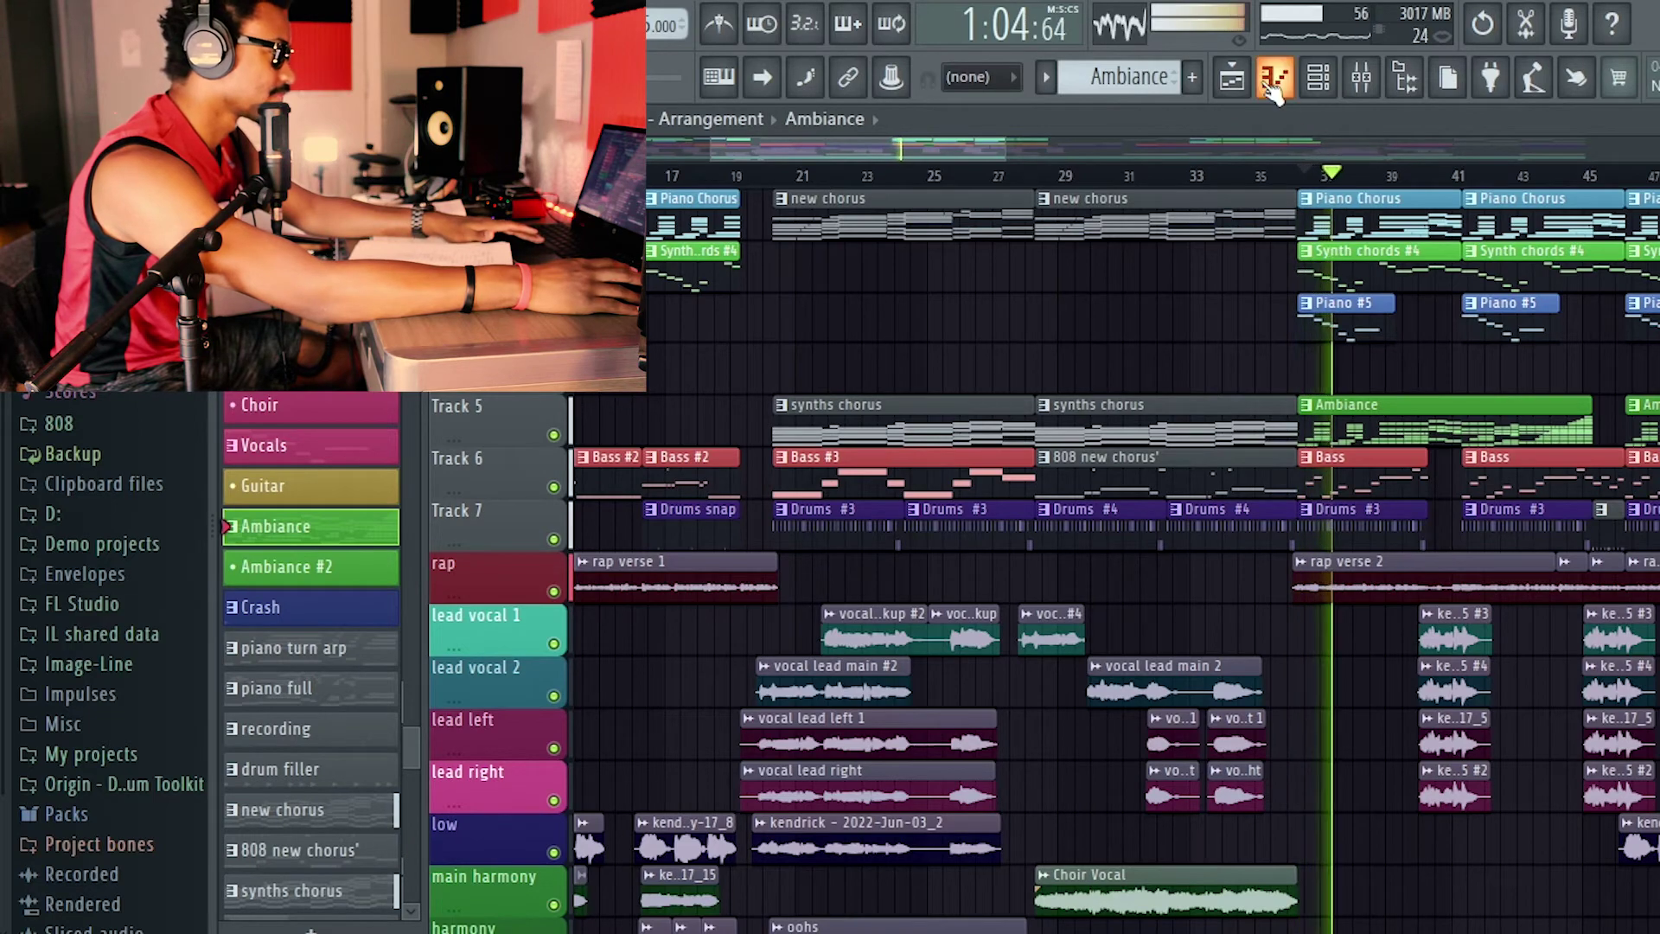
{"action": "left_click", "coordinate": [1271, 85]}
{"action": "left_click", "coordinate": [865, 122]}
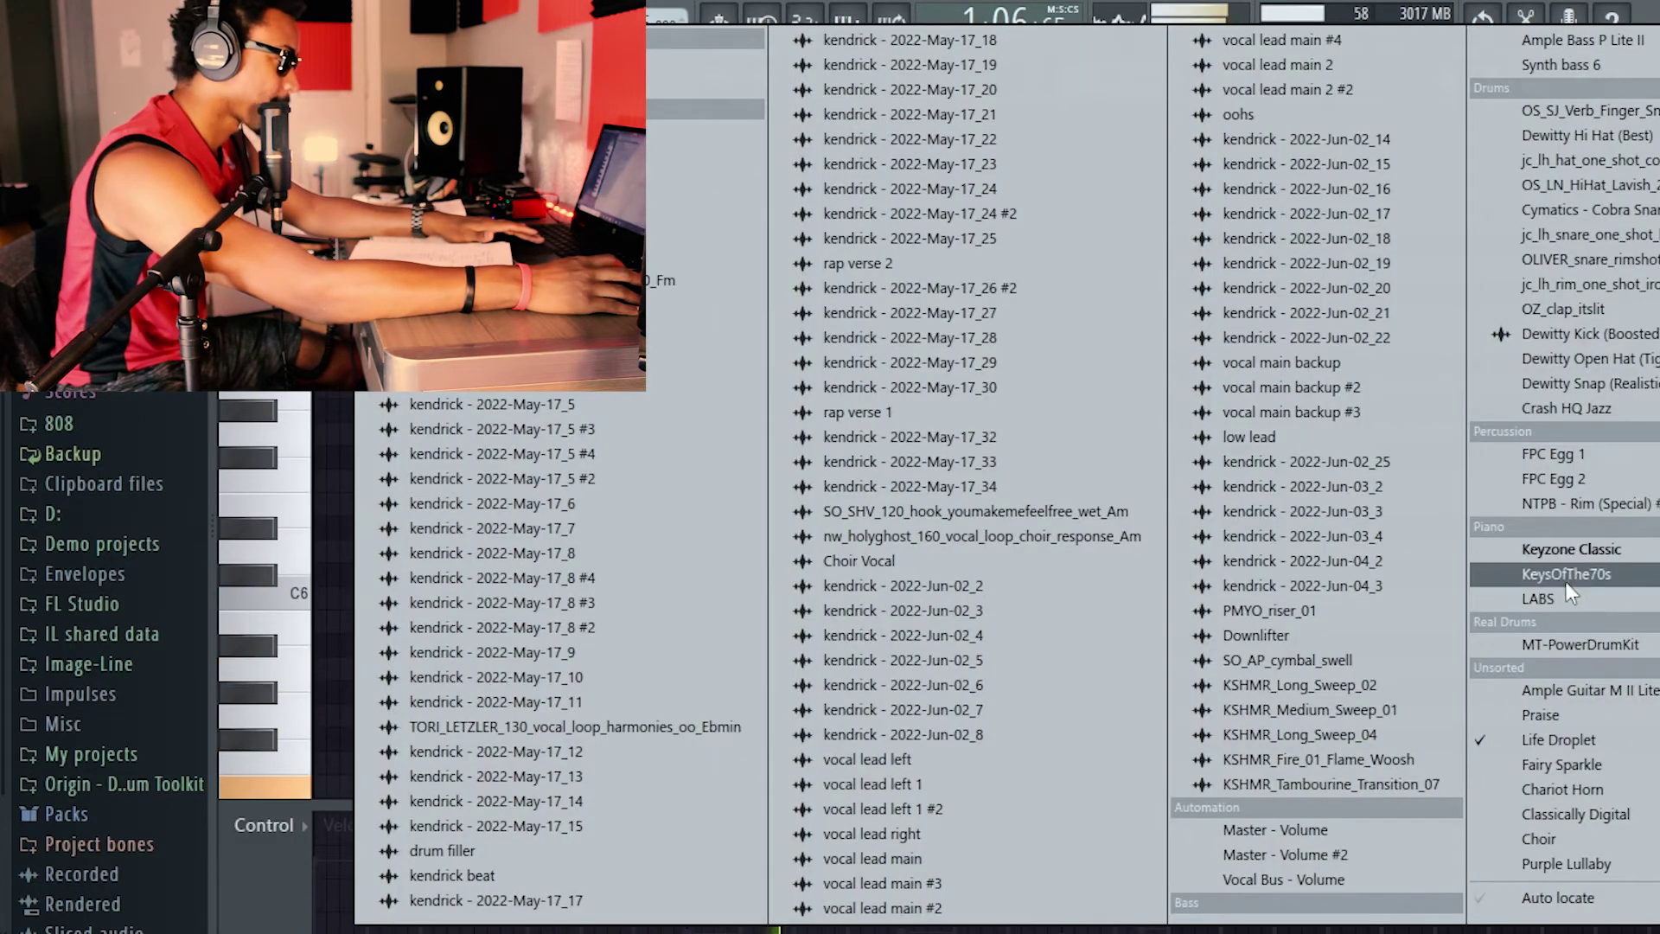
{"action": "left_click", "coordinate": [1565, 737]}
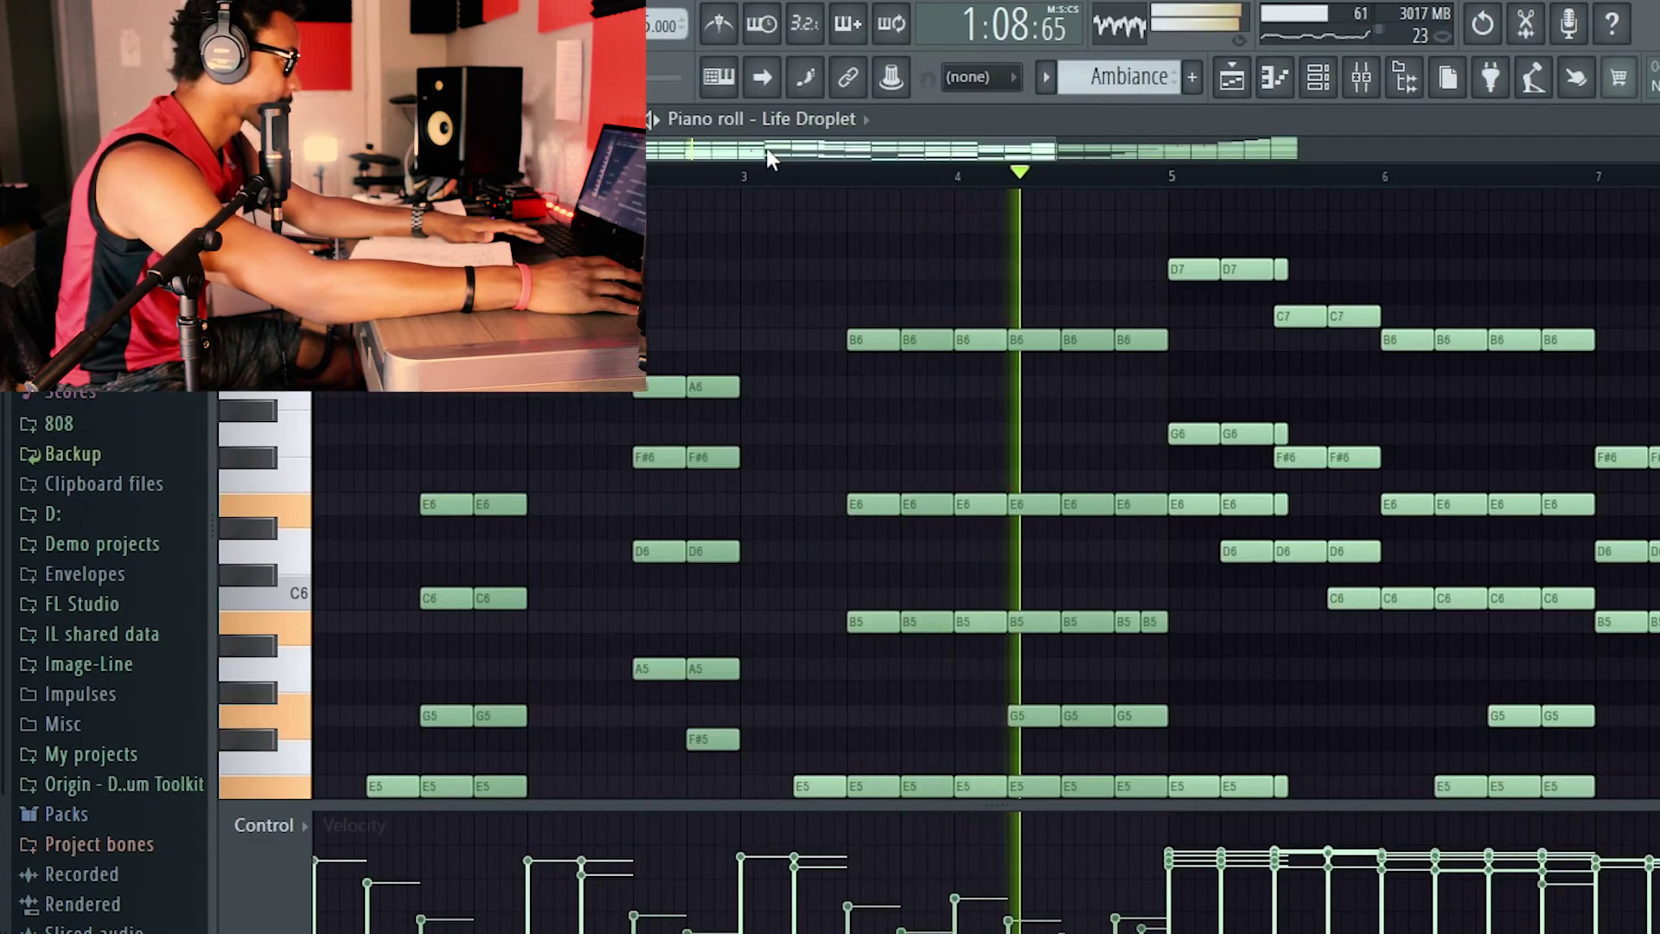
Look over the Life Droplet notes, then return to the playlist and select the Bass pattern.
{"action": "left_click_drag", "start_coordinate": [765, 148], "coordinate": [1136, 306]}
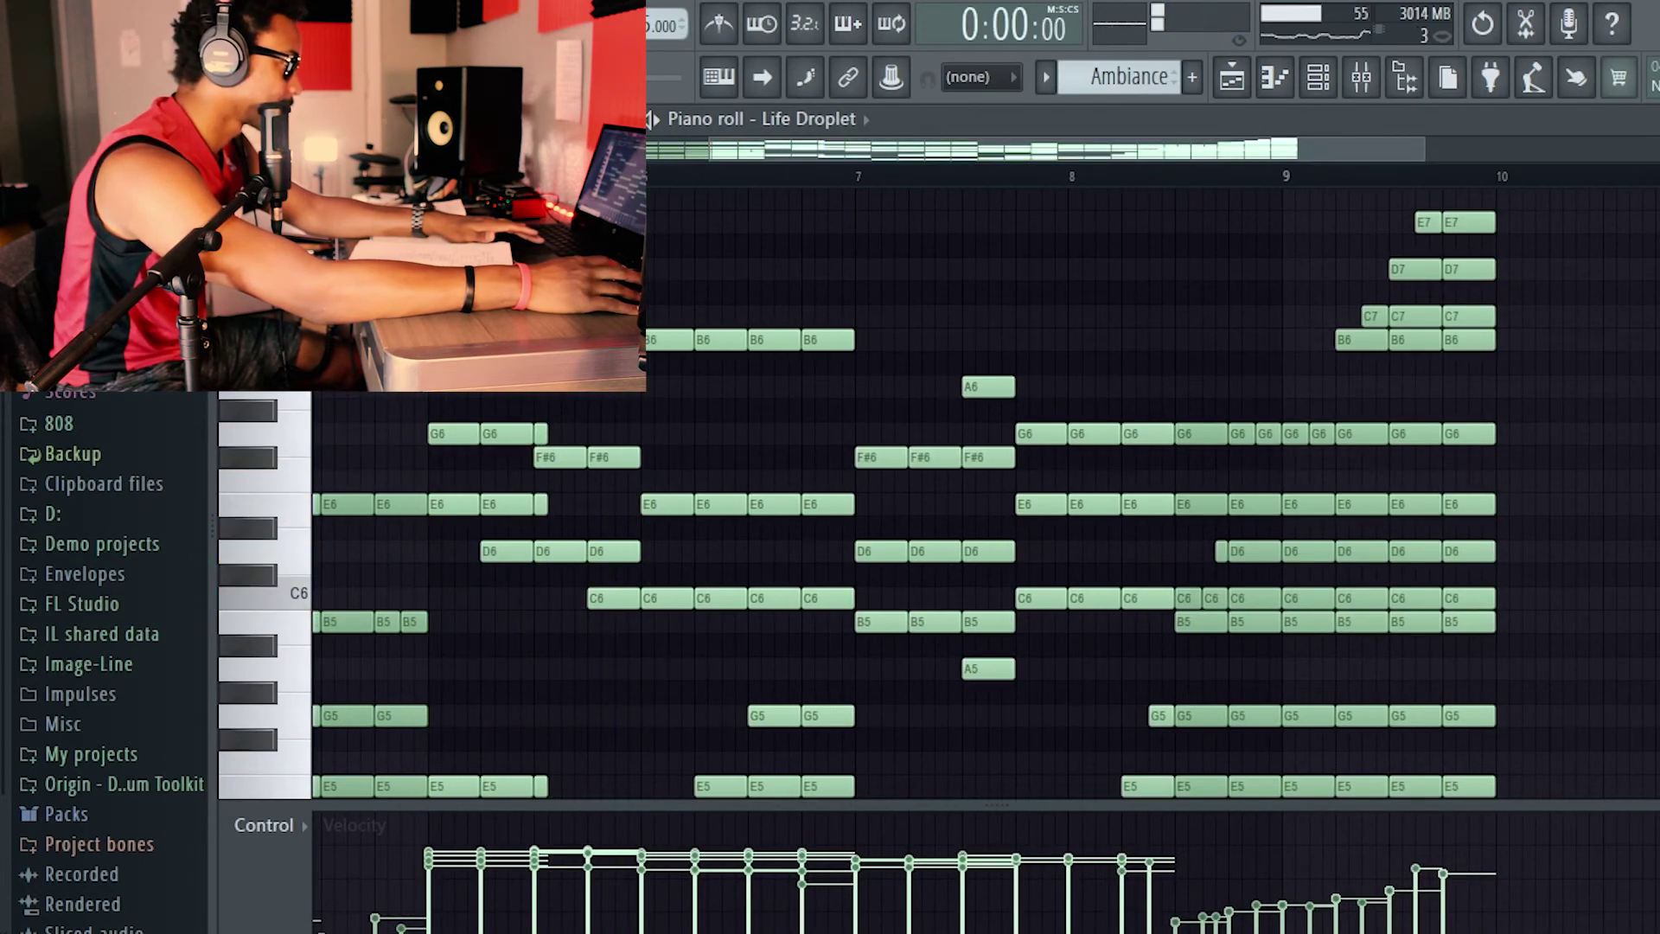
{"action": "left_click", "coordinate": [1218, 72]}
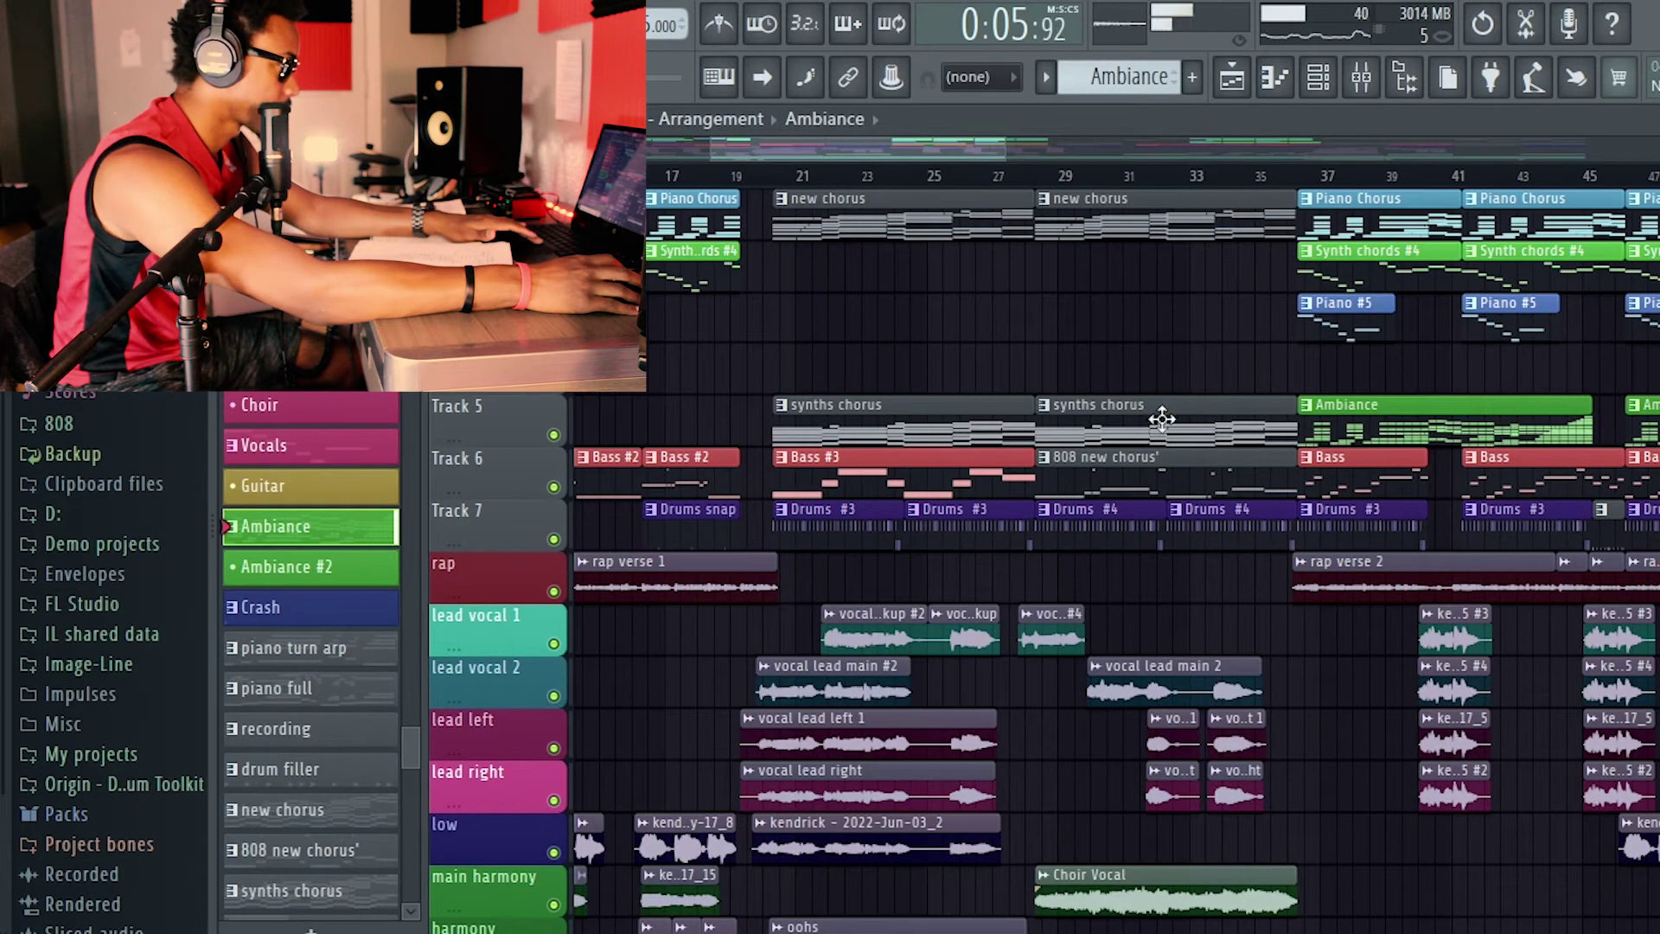
{"action": "left_click", "coordinate": [1353, 490]}
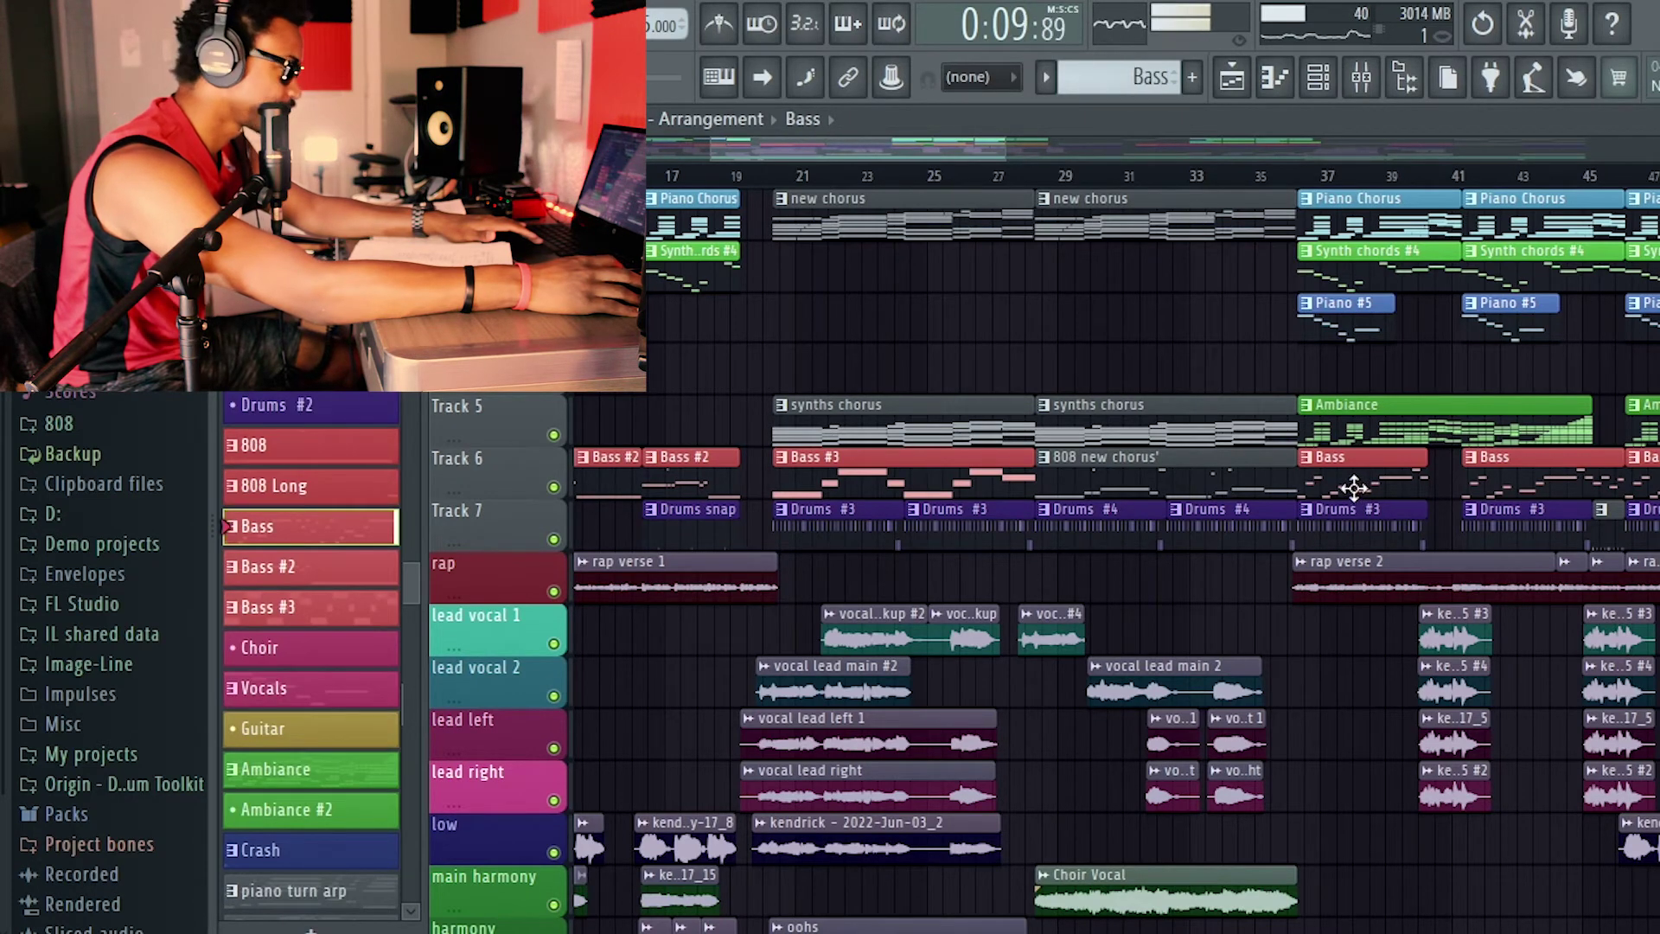
Select Synth chords #4, Piano #5, new chorus and synths chorus as the current pattern in turn.
{"action": "left_click", "coordinate": [1349, 279]}
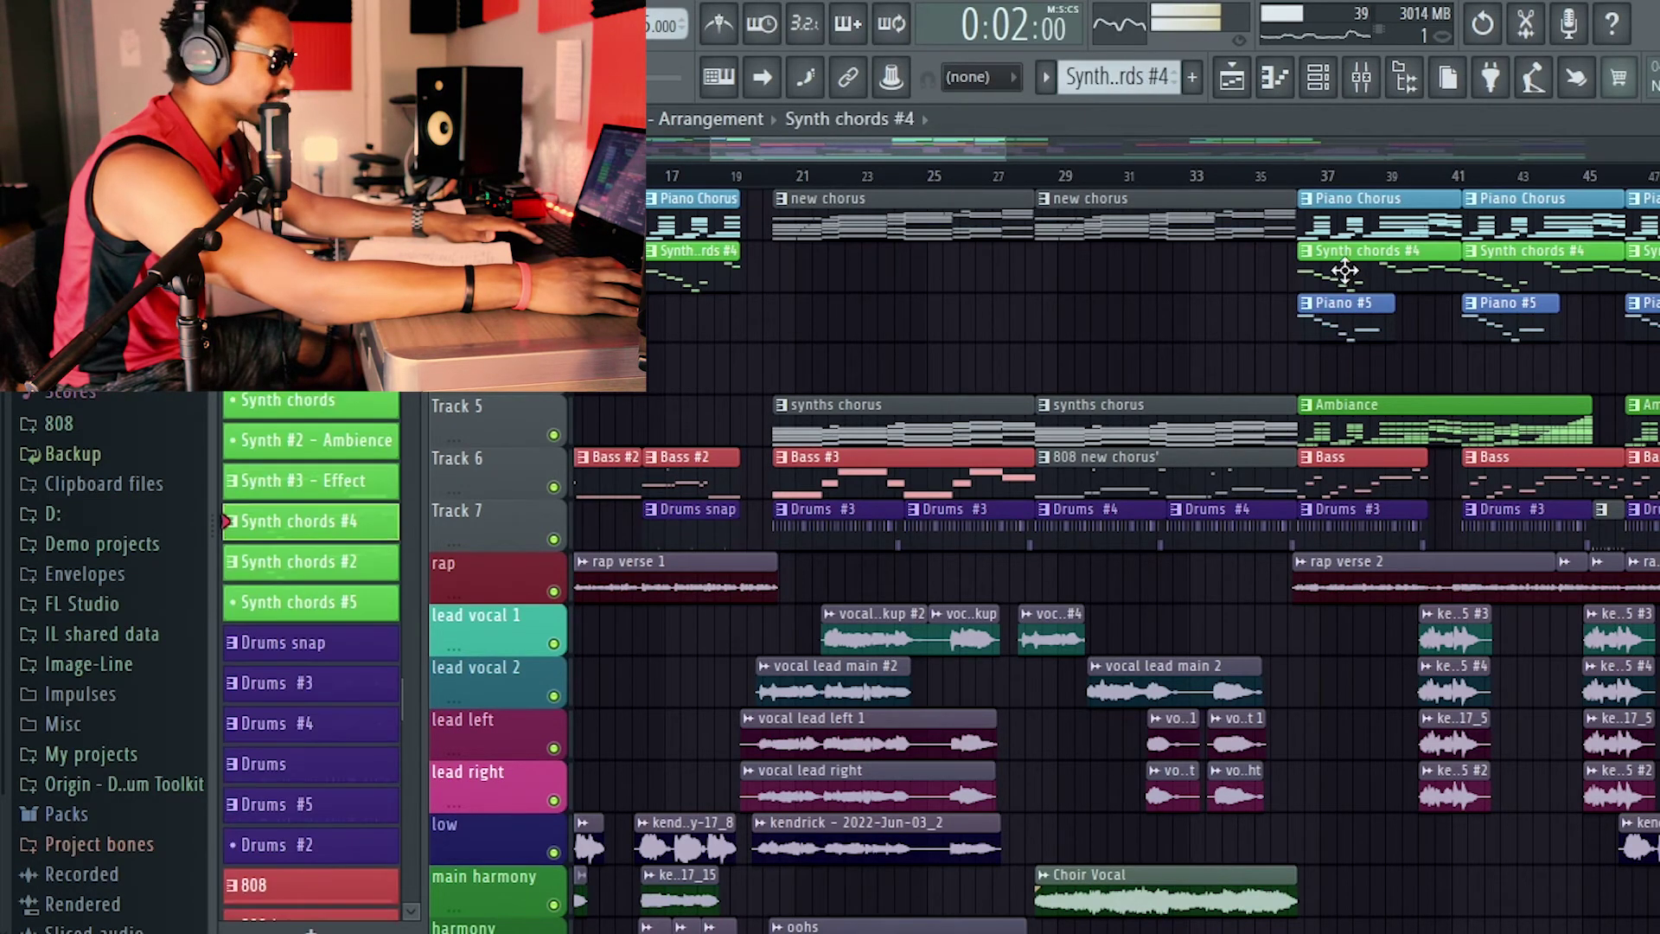
{"action": "left_click", "coordinate": [1340, 327]}
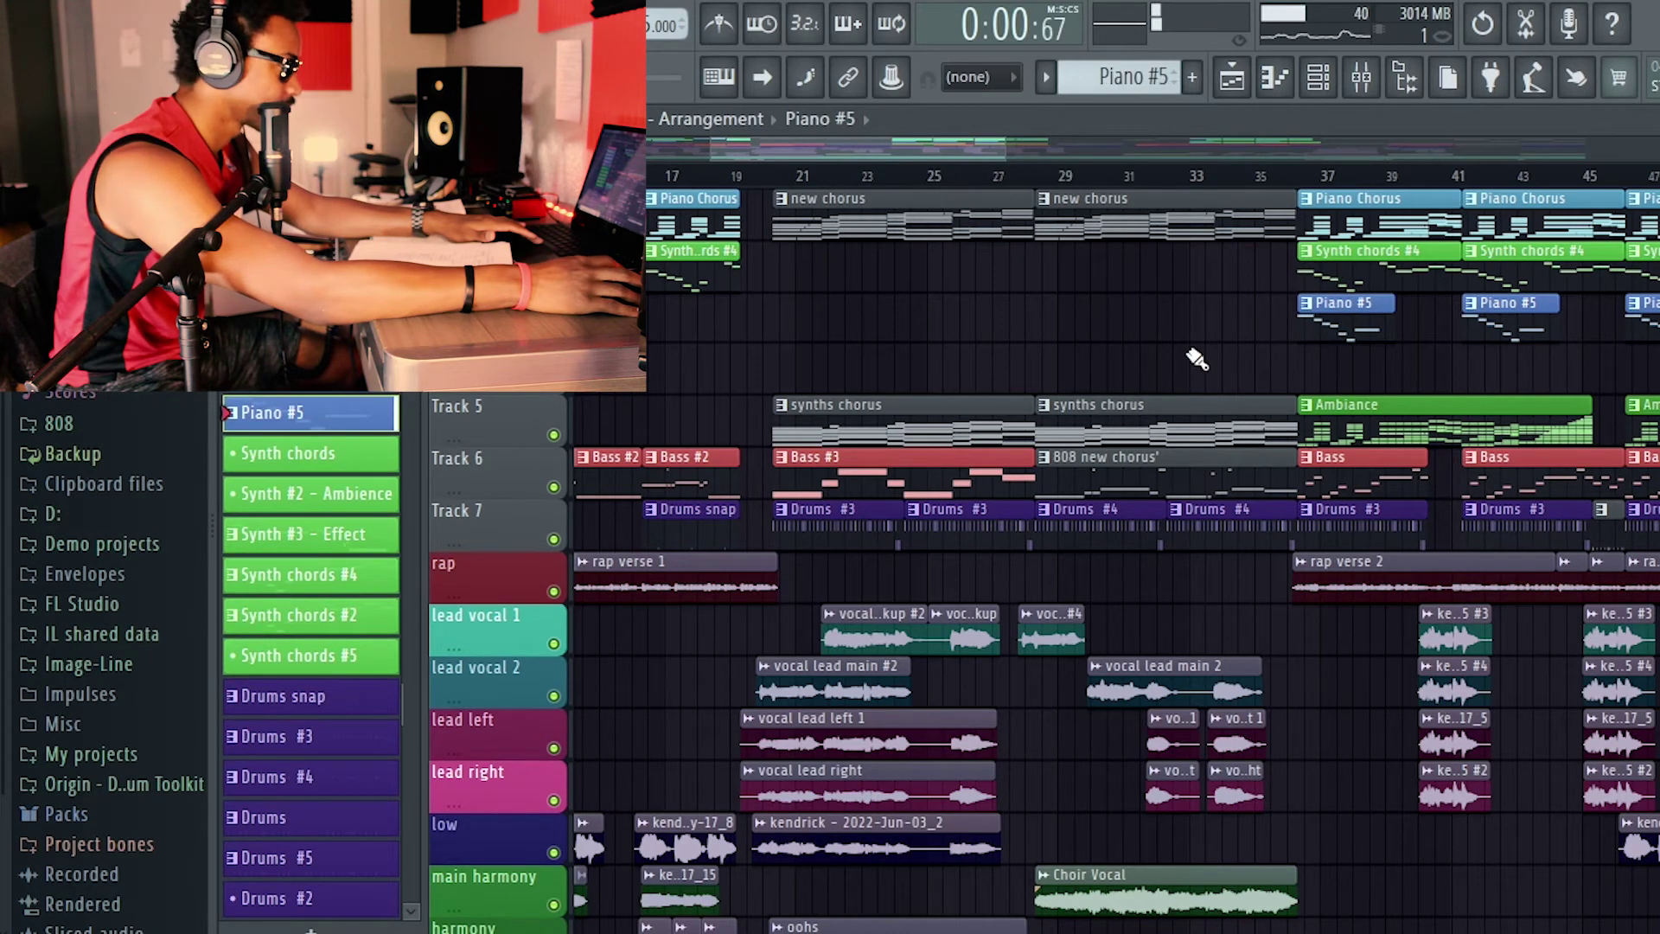
{"action": "left_click", "coordinate": [1126, 230]}
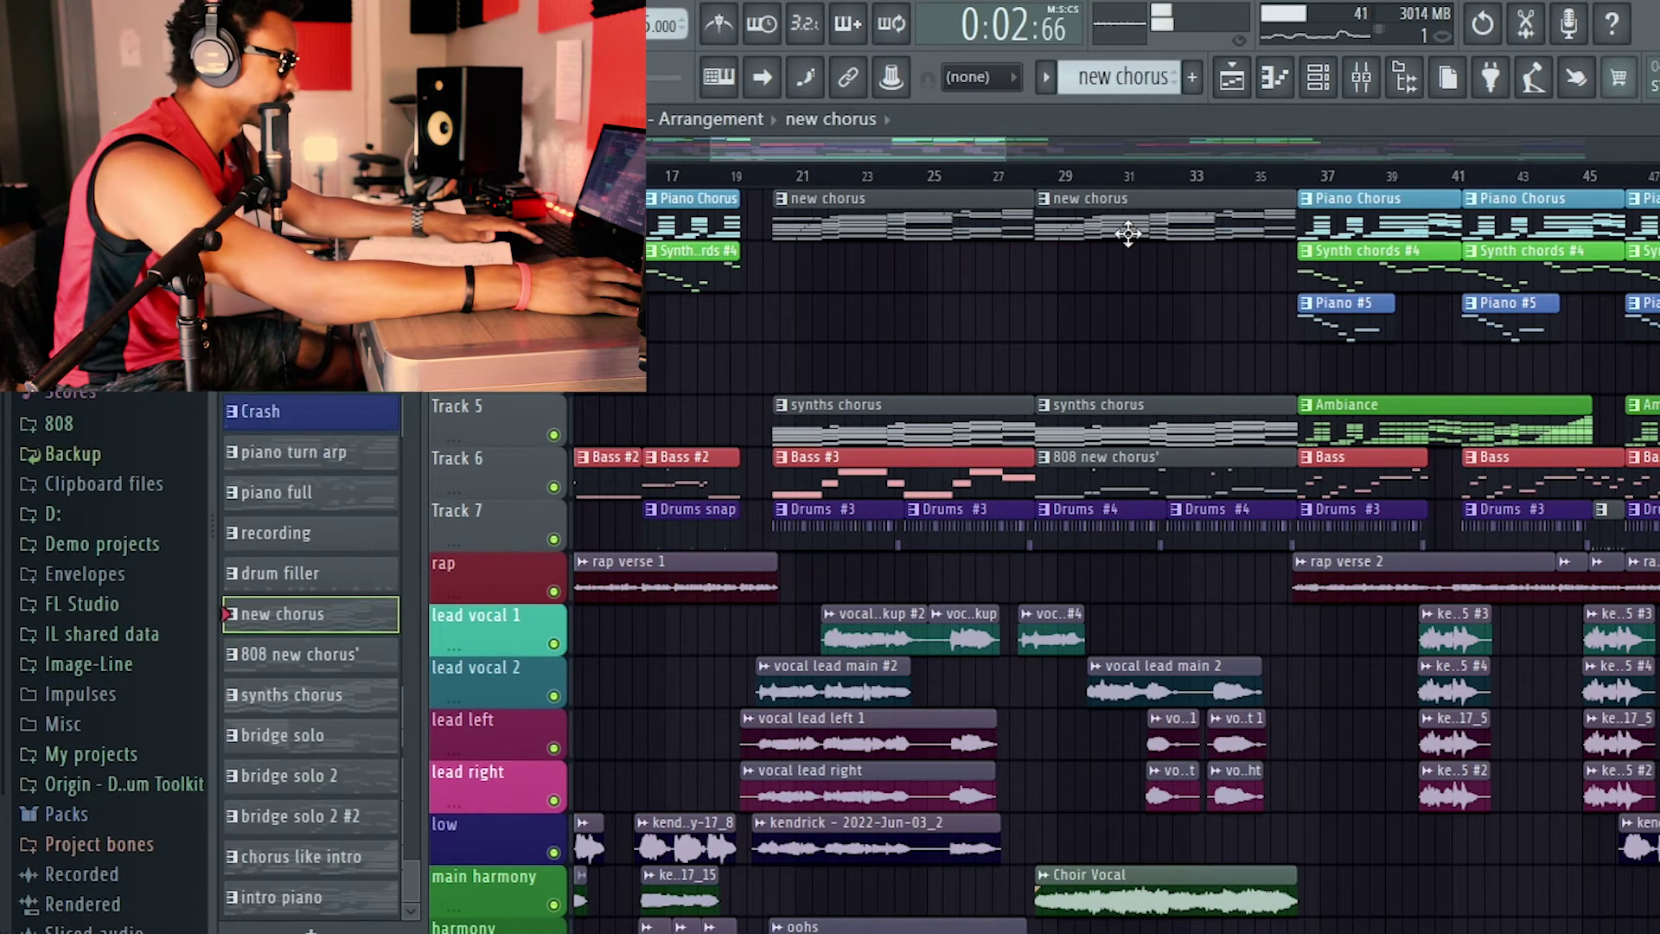
{"action": "left_click", "coordinate": [1120, 436]}
View the synths chorus Praise, Fairy Sparkle and Classically Digital notes in the piano roll, then return to the playlist.
{"action": "left_click", "coordinate": [1275, 80]}
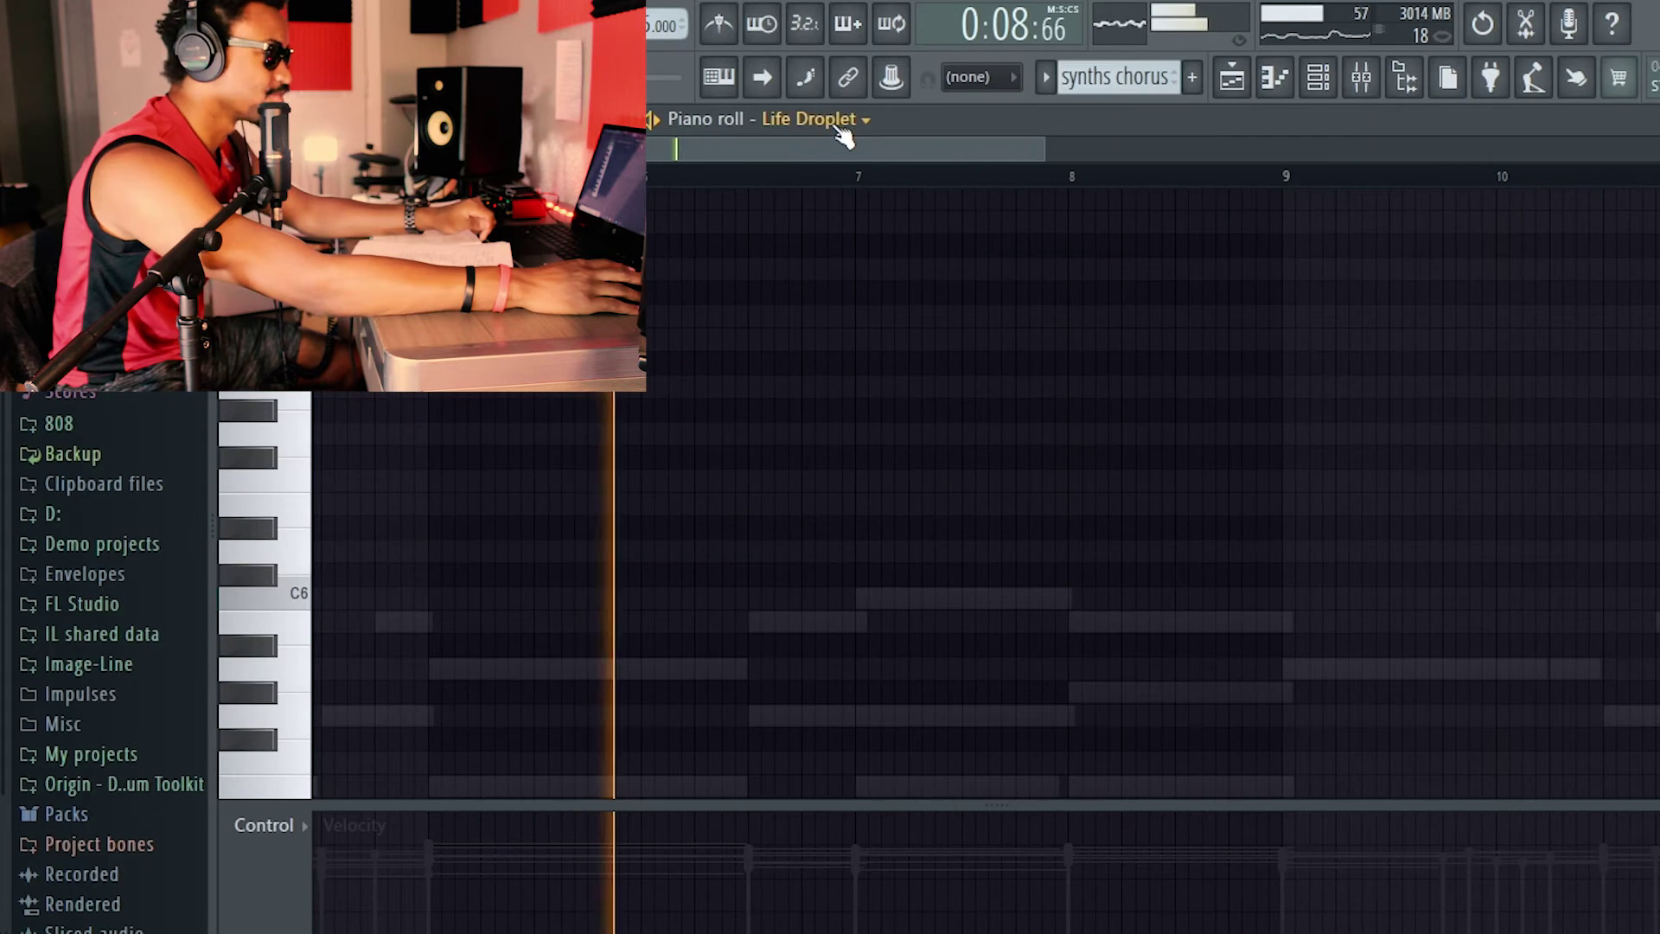
{"action": "left_click", "coordinate": [838, 123]}
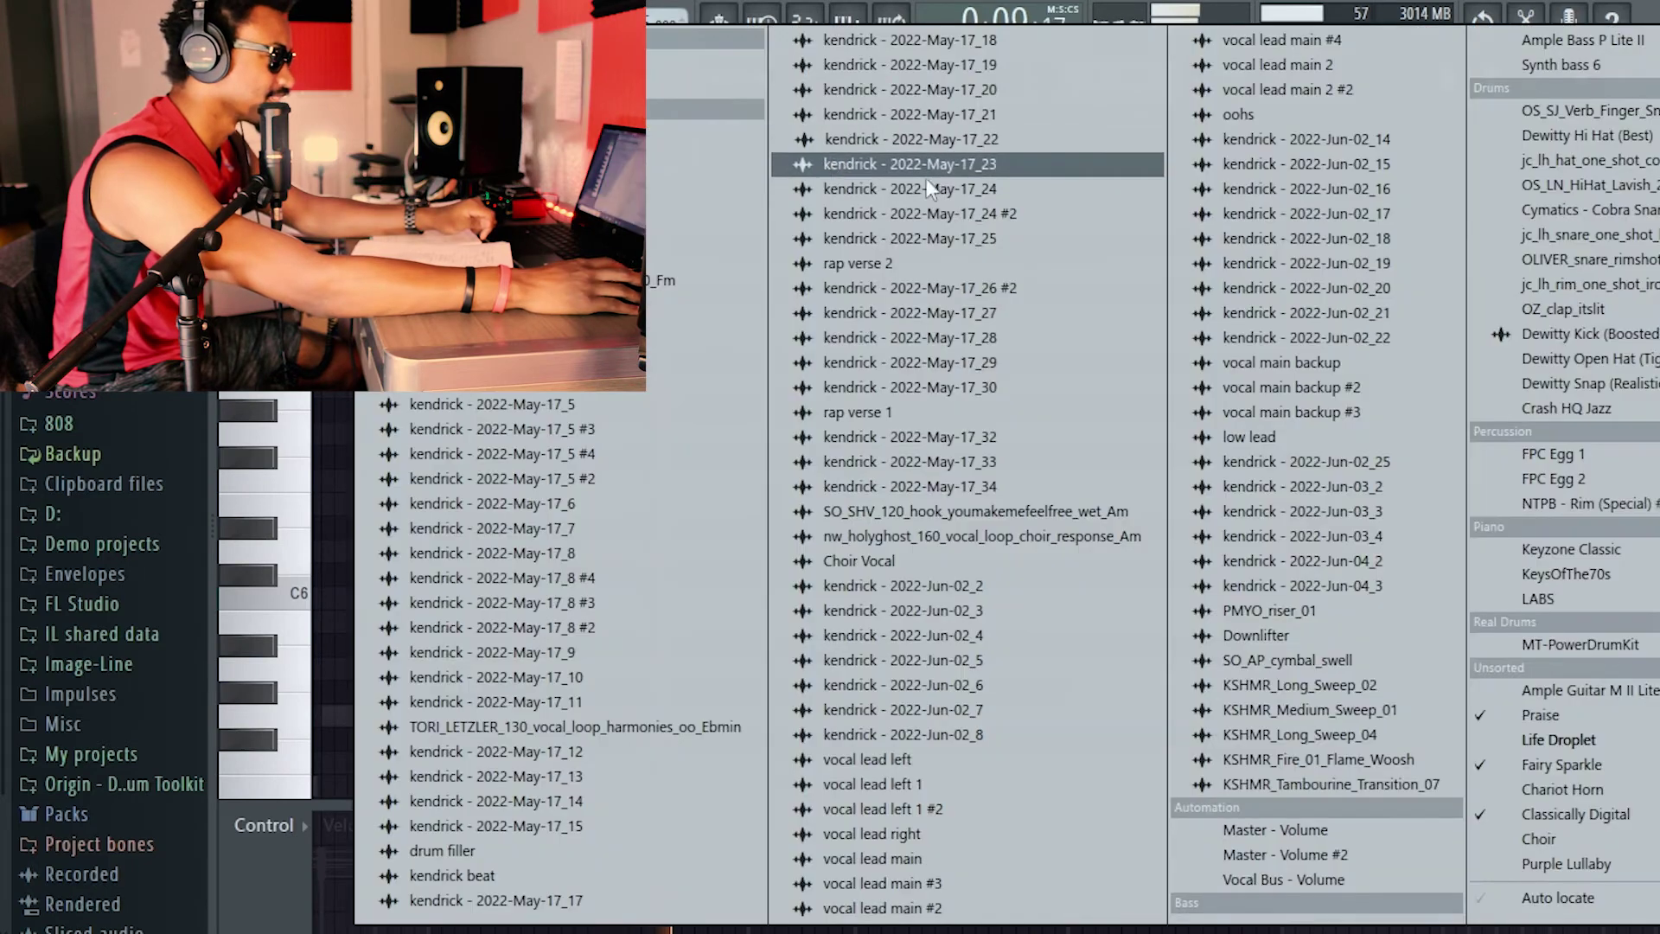
{"action": "left_click", "coordinate": [1595, 716]}
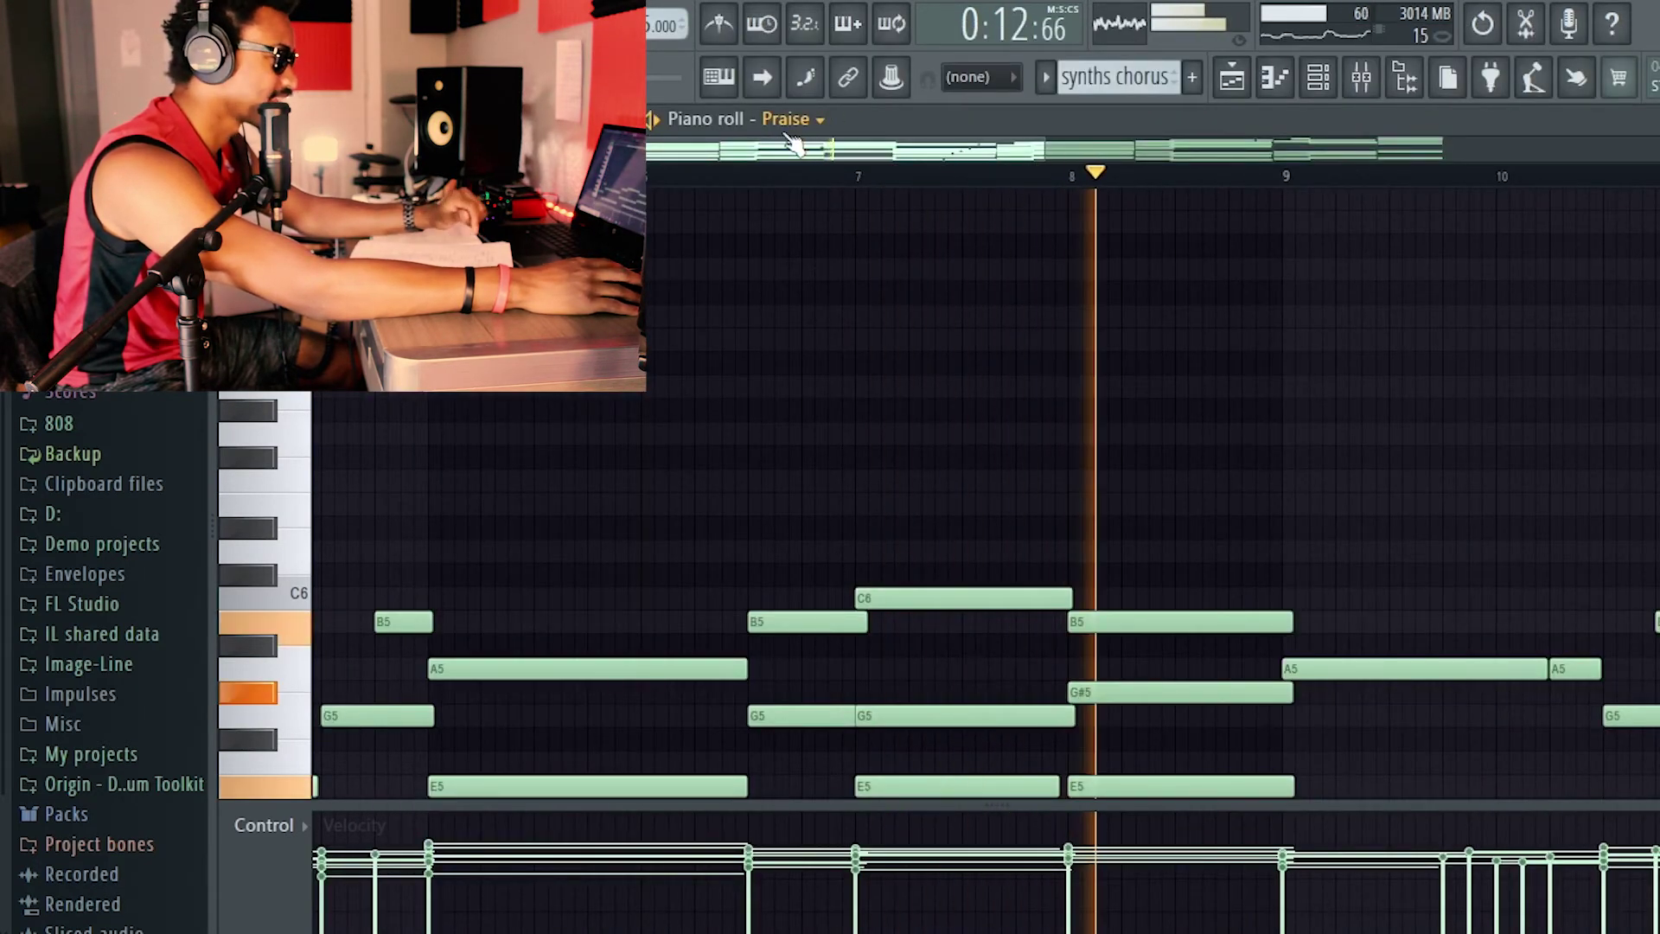
{"action": "left_click", "coordinate": [852, 119]}
{"action": "left_click", "coordinate": [1623, 766]}
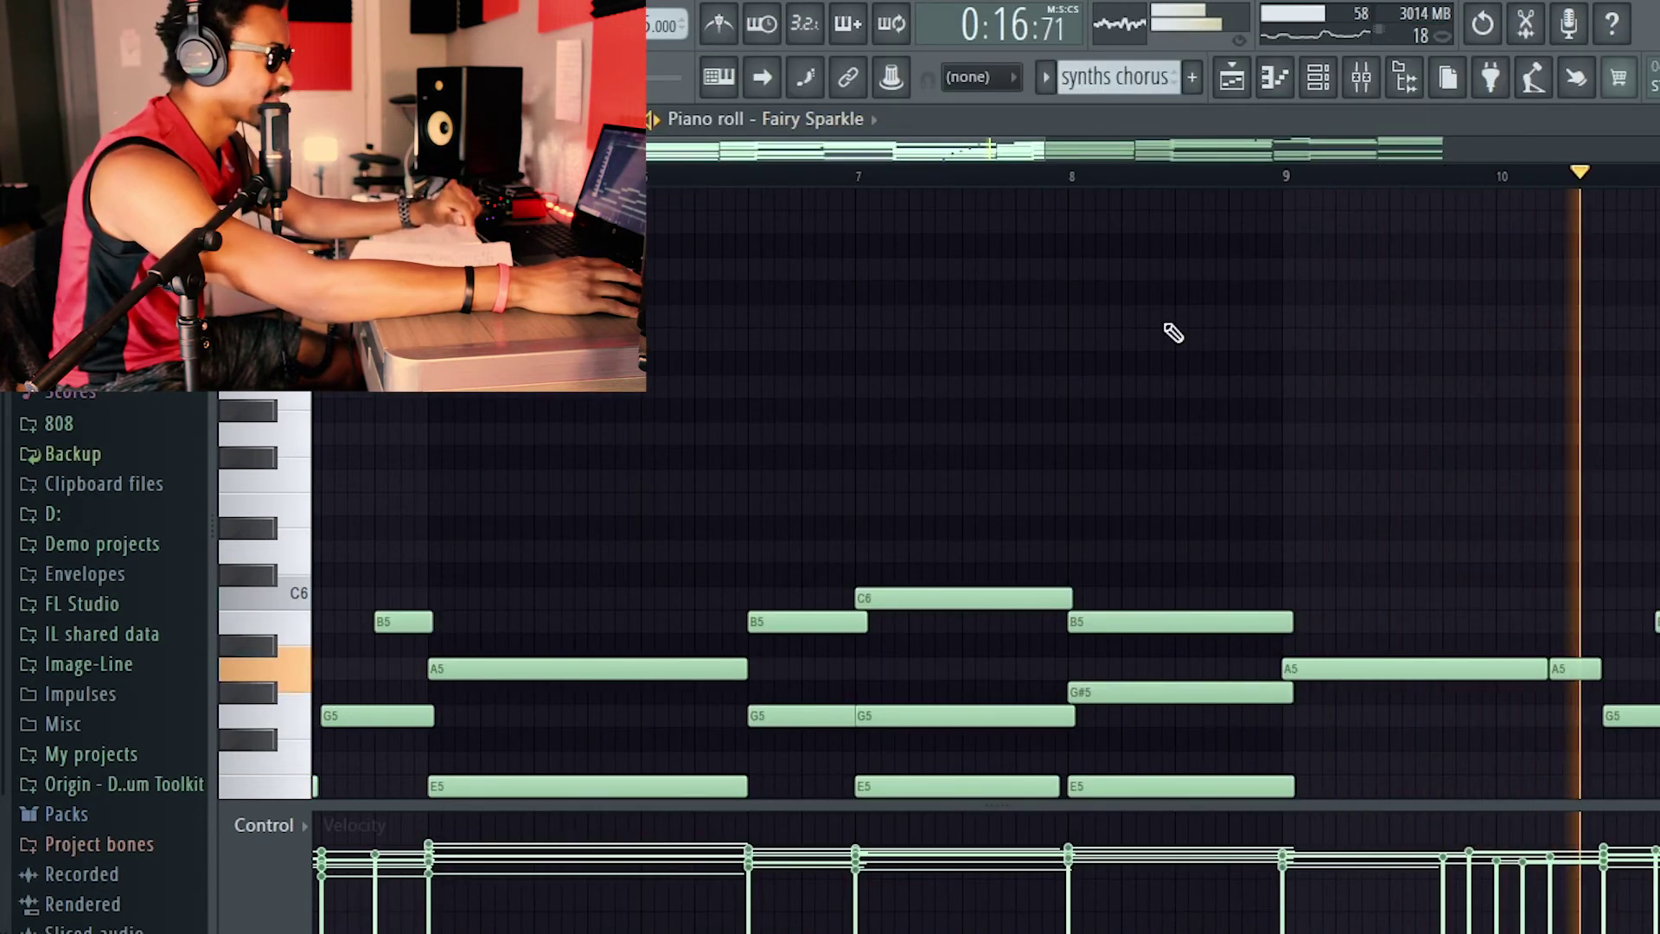
{"action": "left_click", "coordinate": [812, 119]}
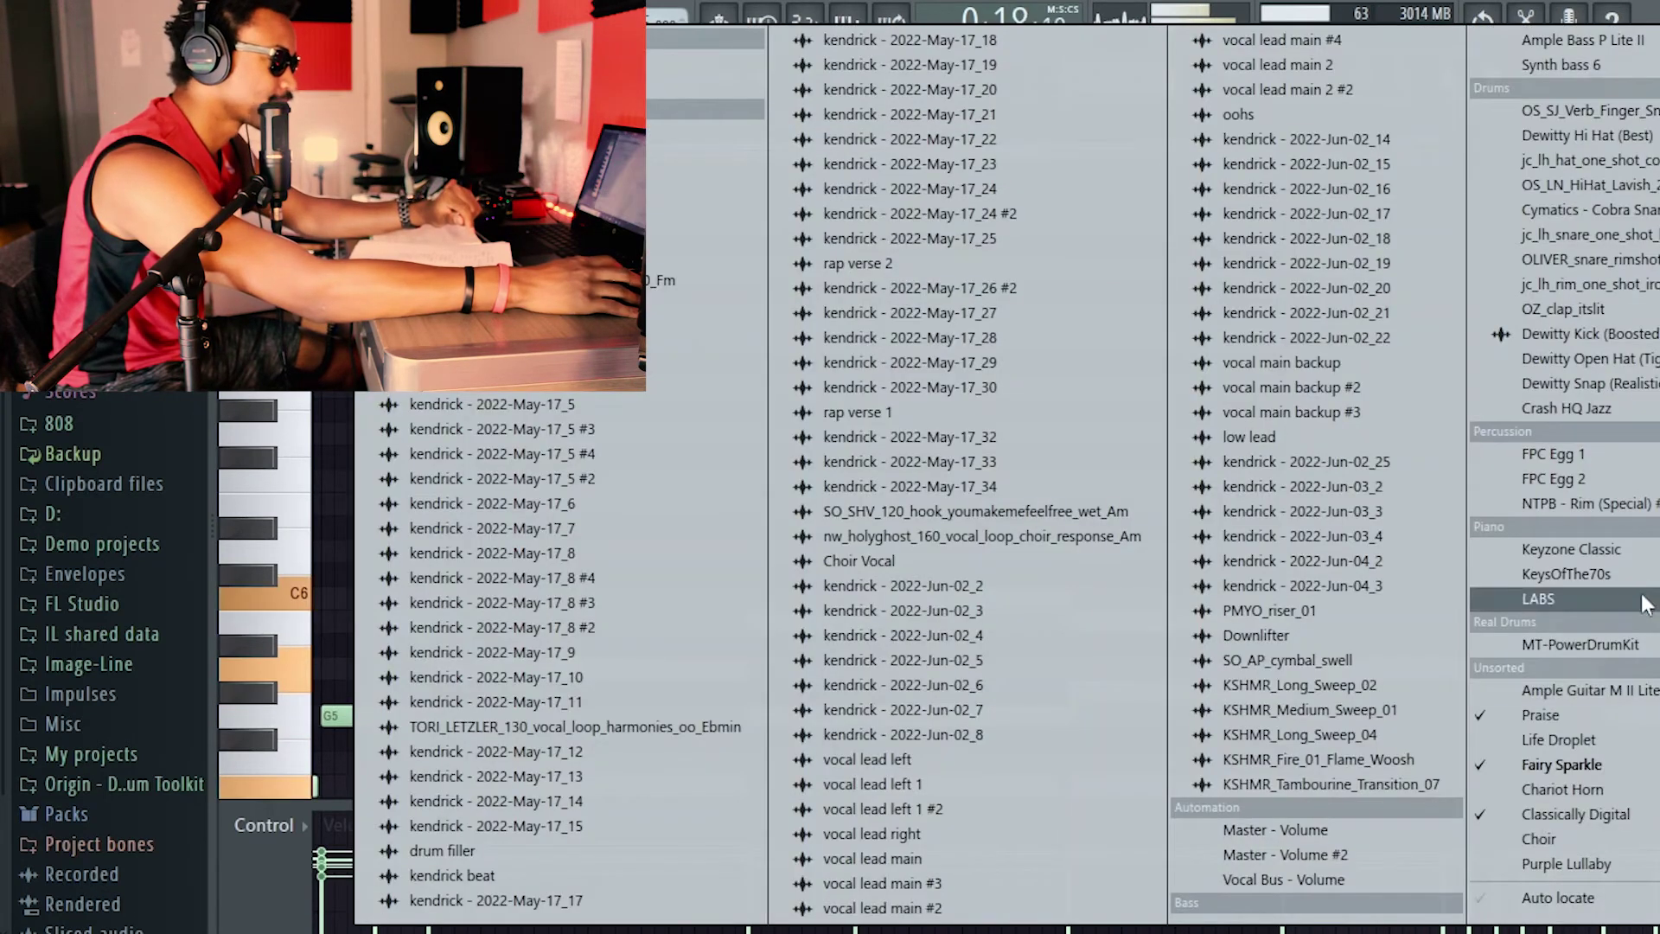
{"action": "left_click", "coordinate": [1590, 812]}
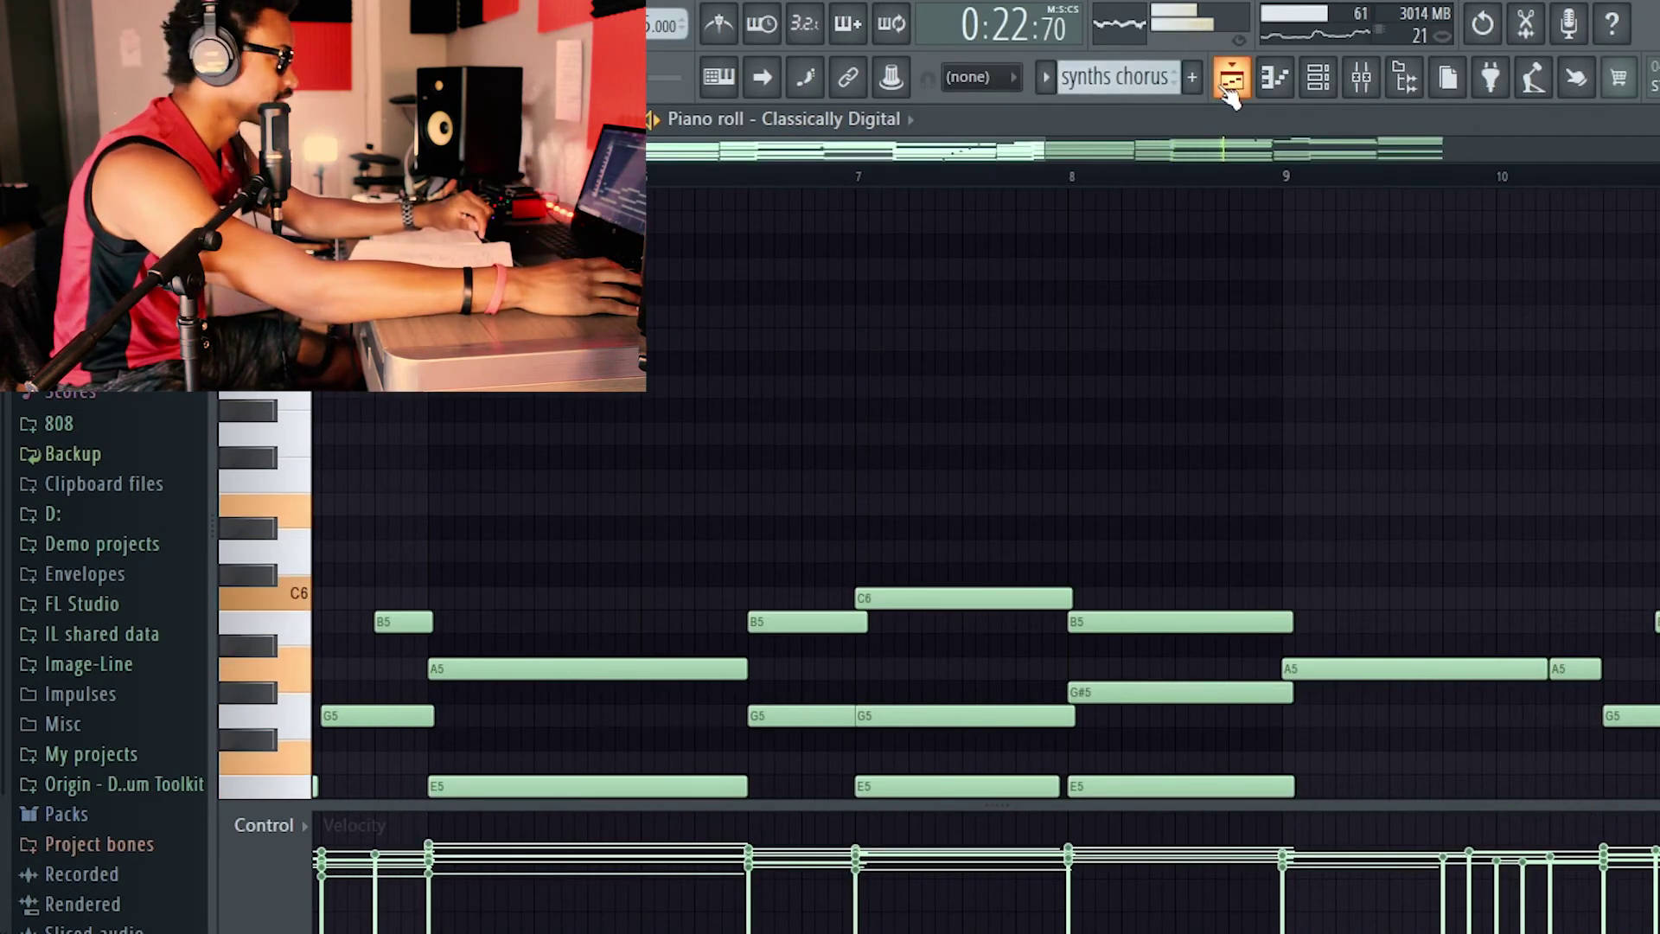
{"action": "scroll", "coordinate": [1408, 492], "scroll_direction": "down", "scroll_amount": 8}
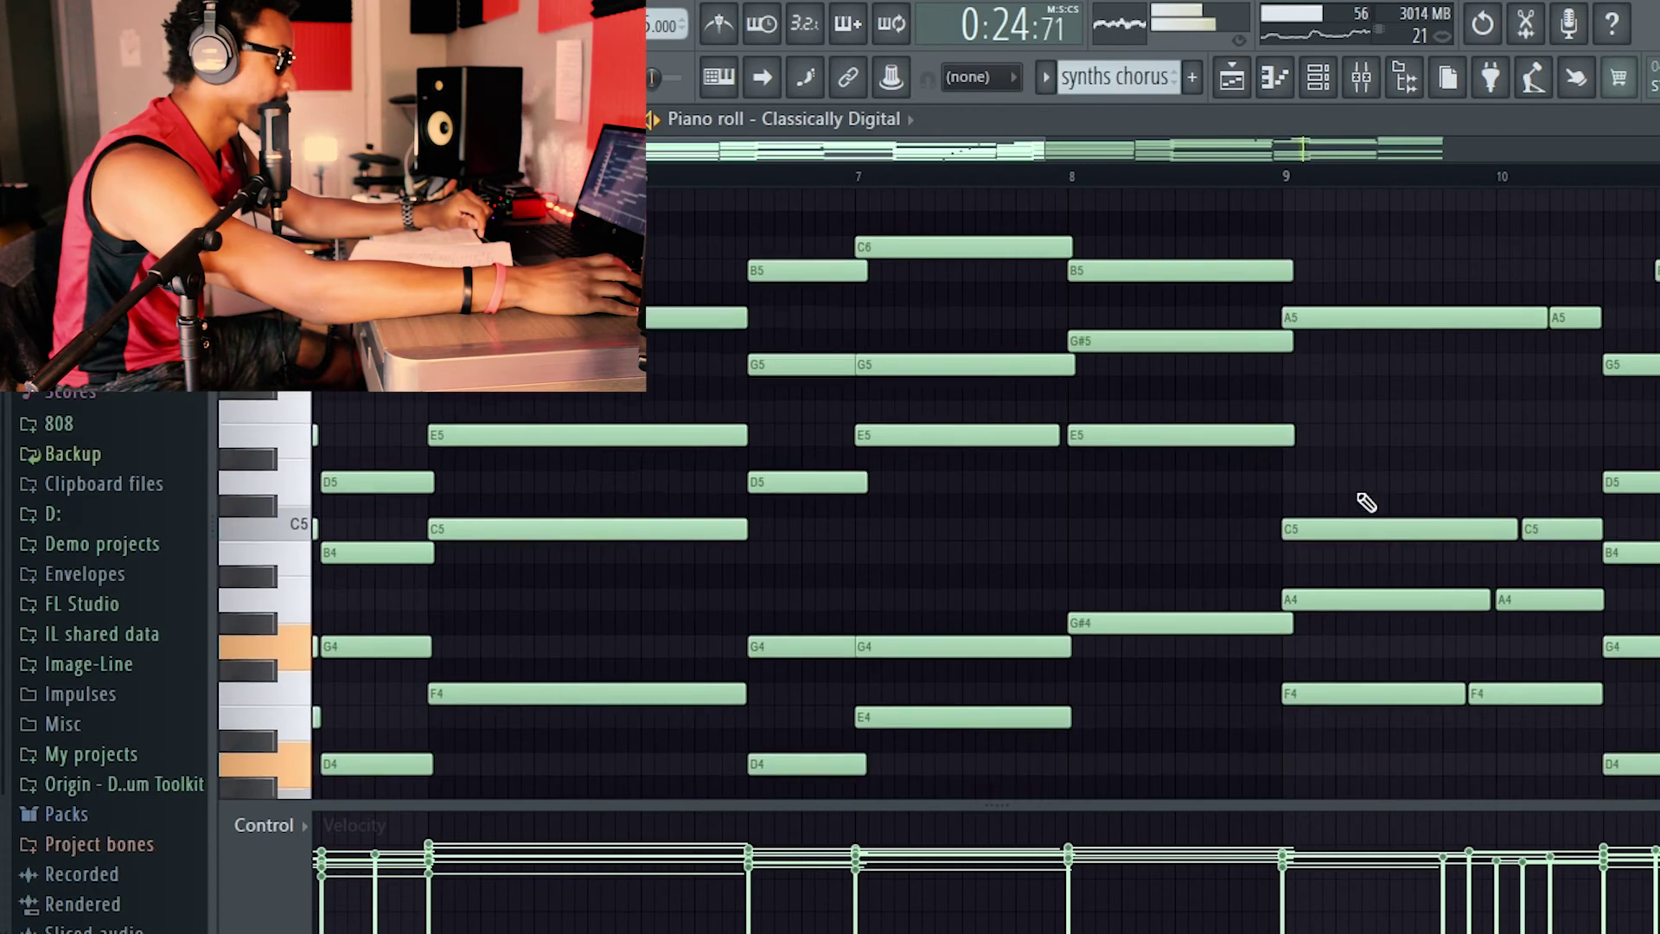
{"action": "left_click", "coordinate": [1231, 68]}
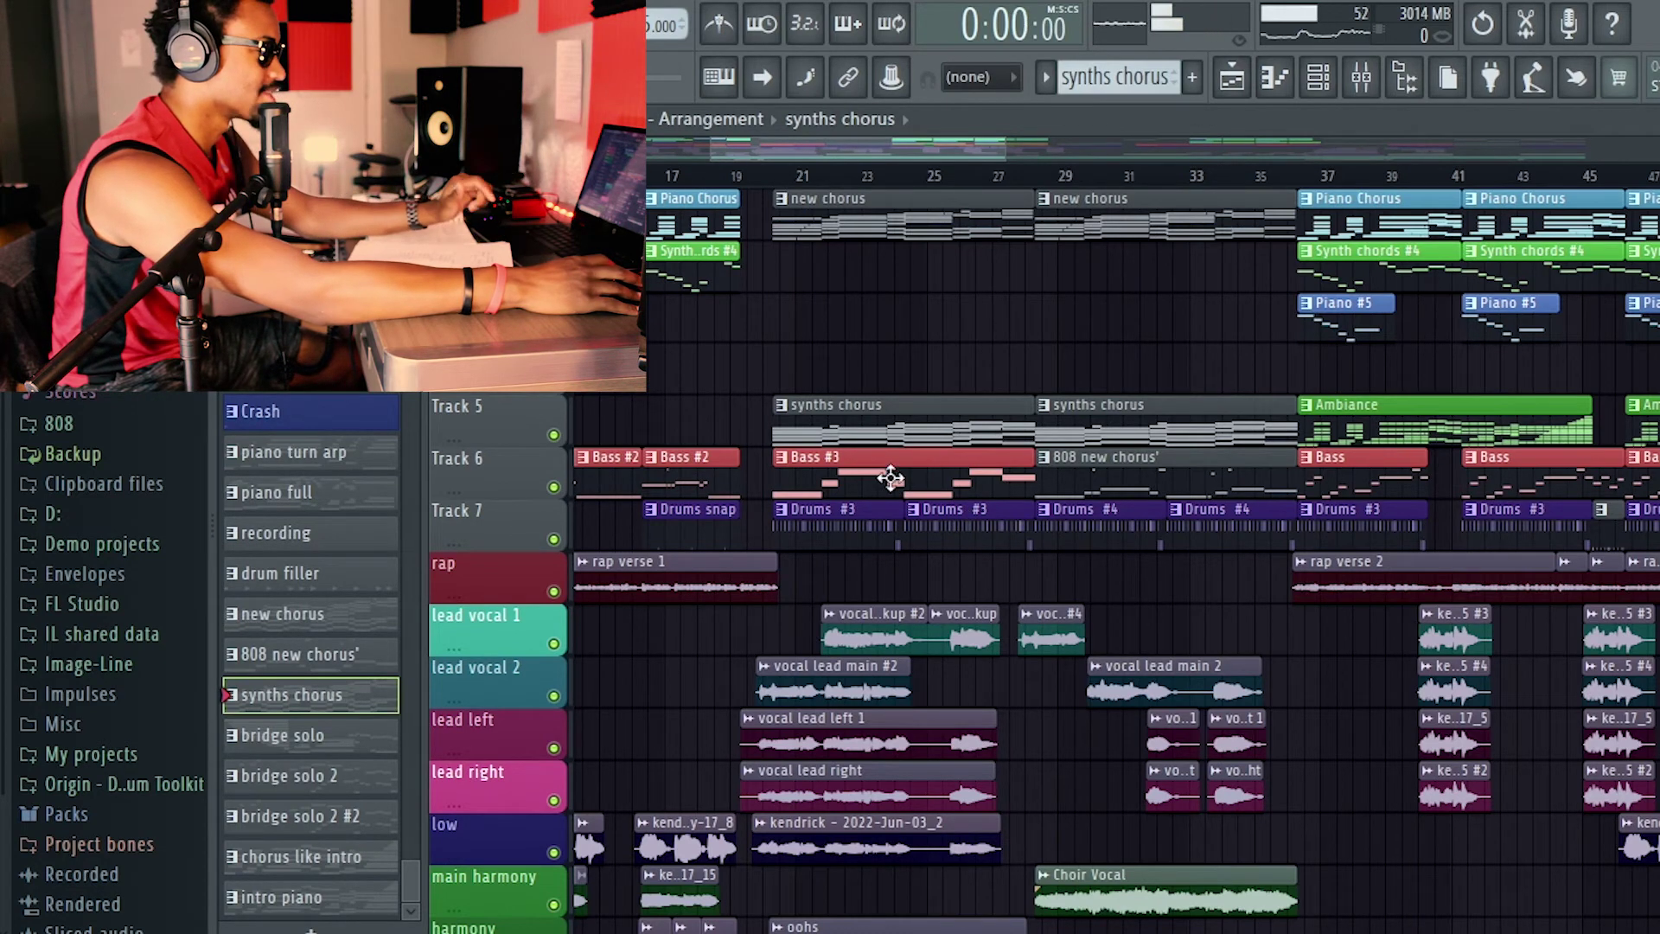
{"action": "left_click", "coordinate": [816, 468]}
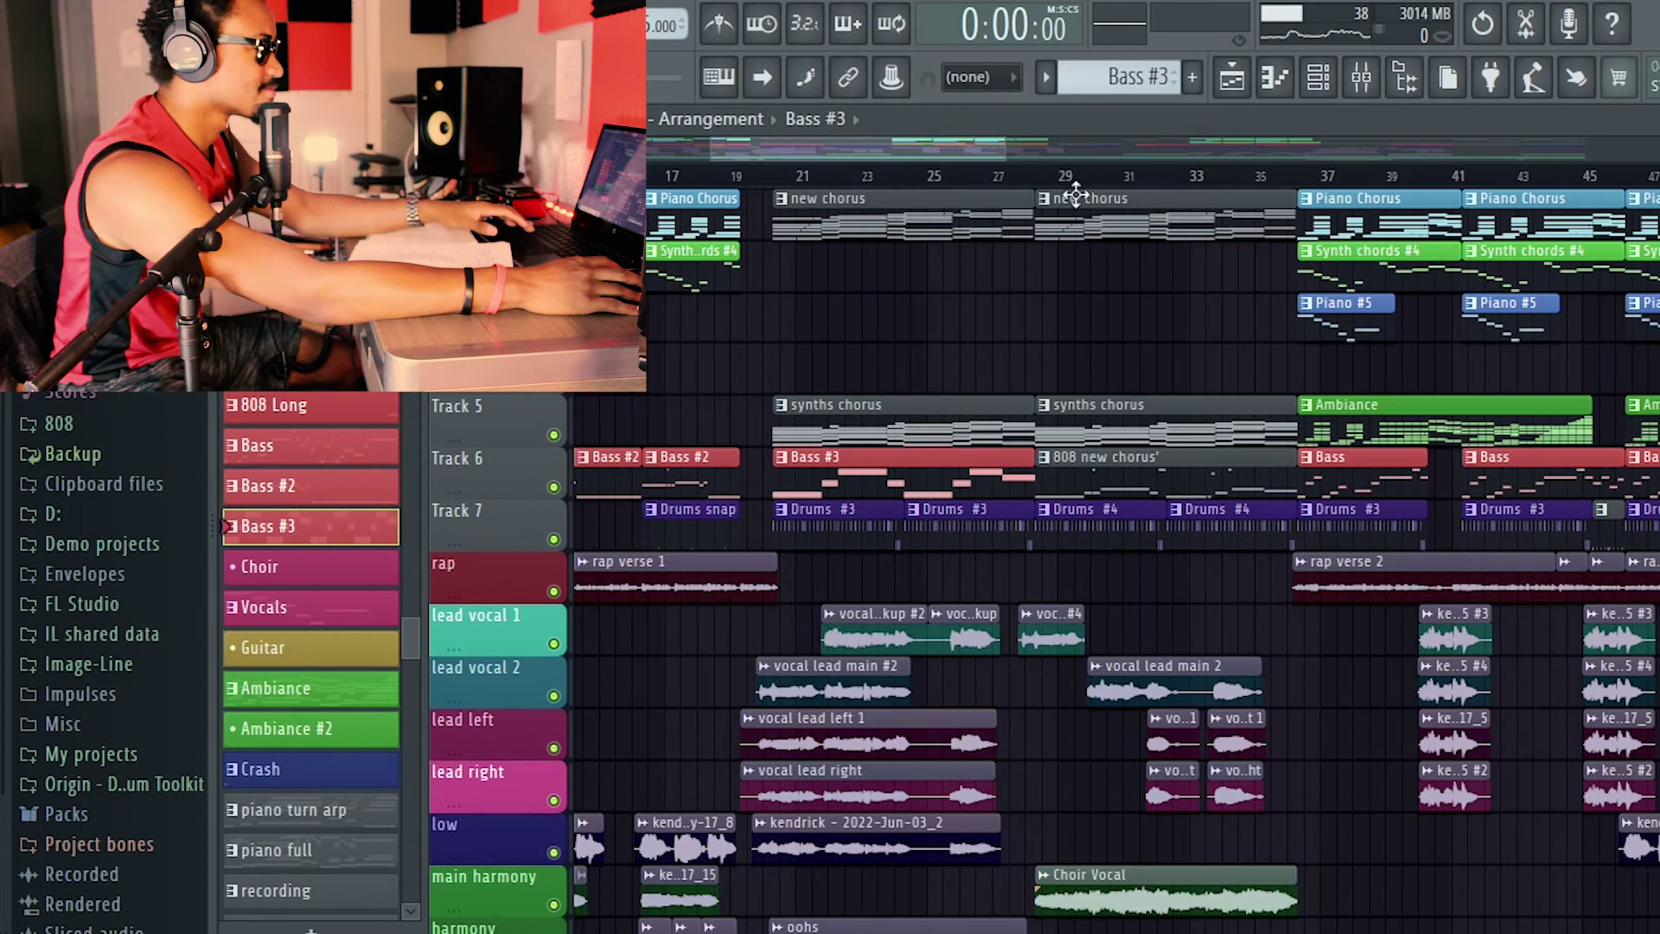
{"action": "left_click", "coordinate": [1000, 179]}
{"action": "key", "text": "space"}
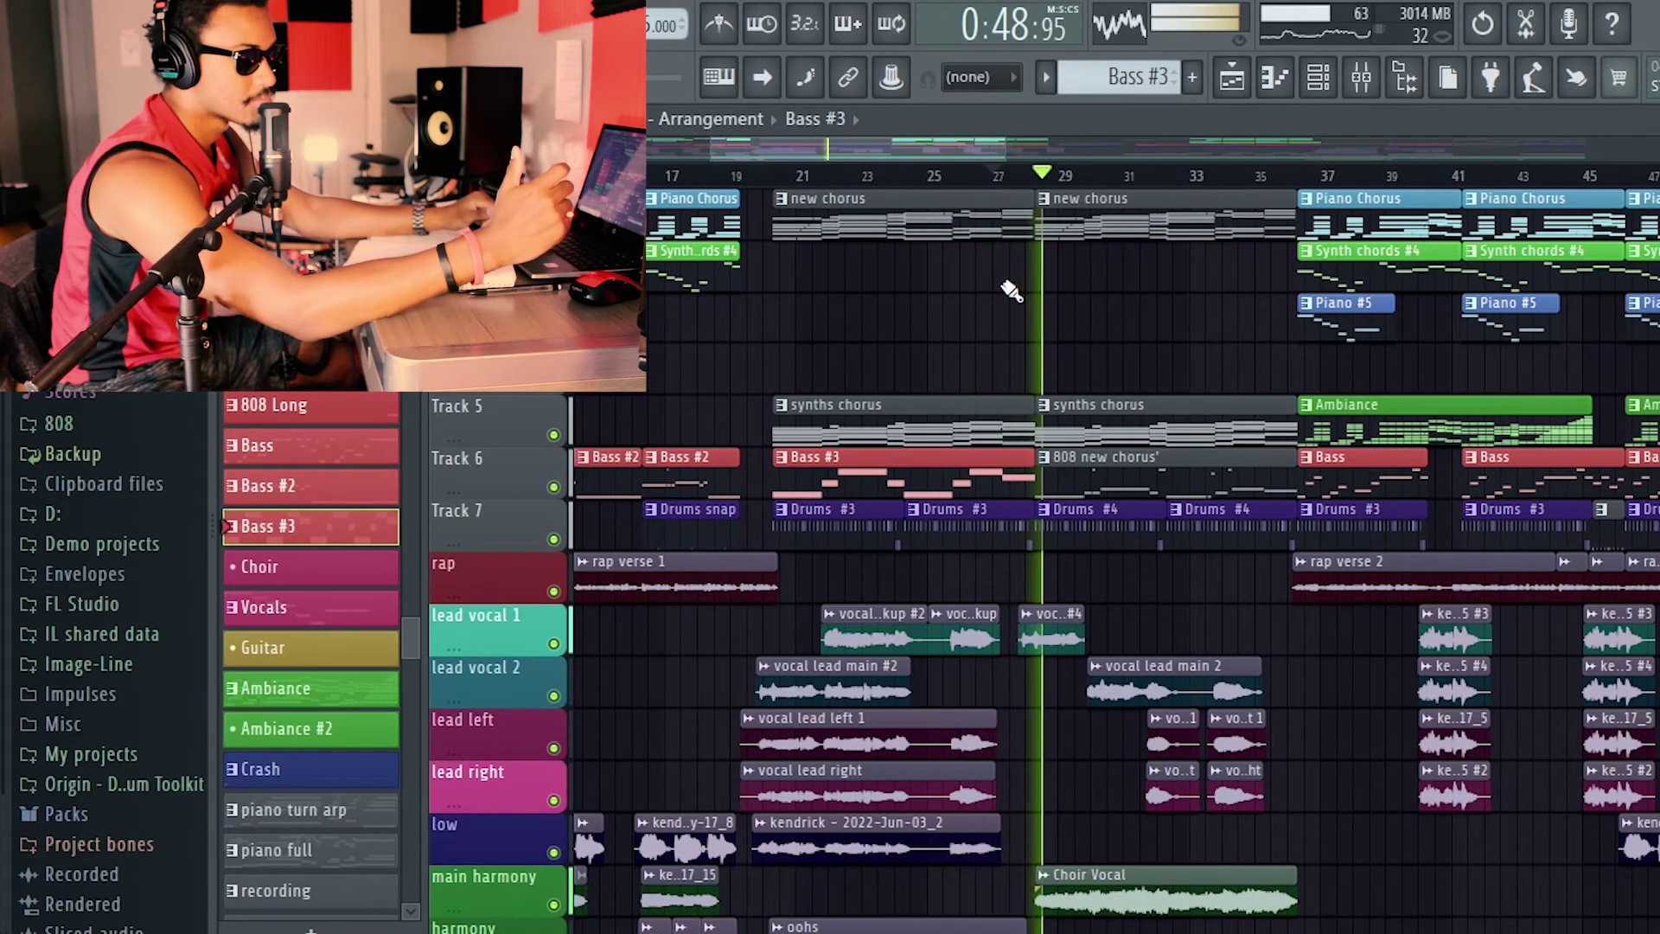
{"action": "scroll", "coordinate": [1383, 605], "scroll_direction": "down", "scroll_amount": 3}
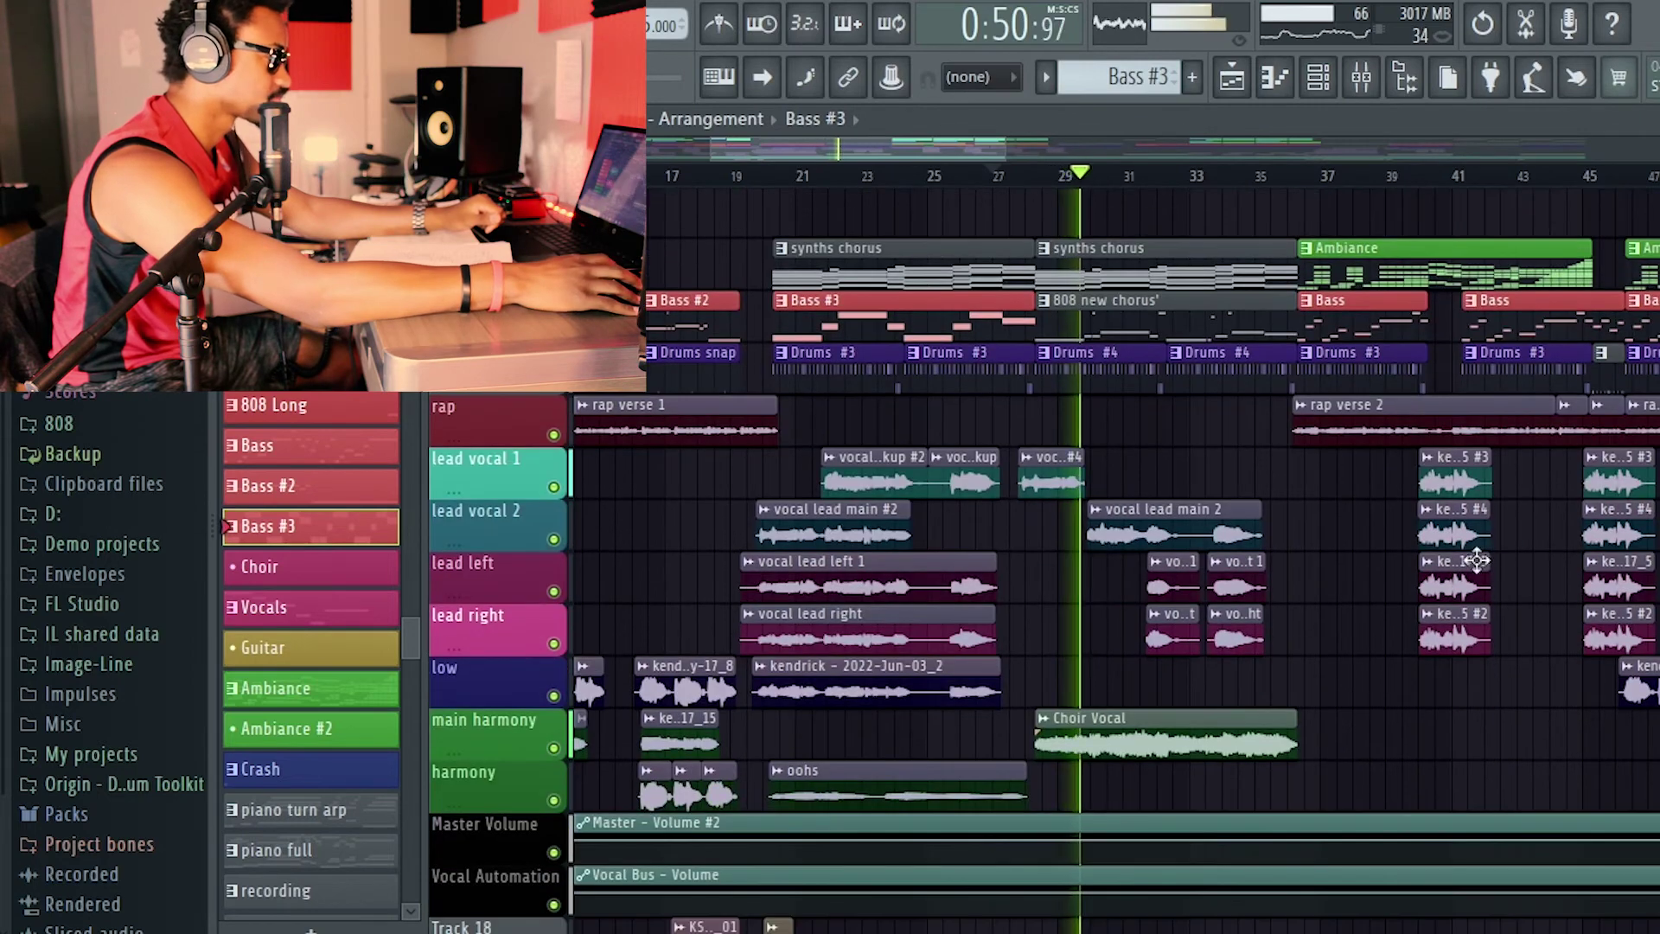
{"action": "scroll", "coordinate": [1417, 648], "scroll_direction": "up", "scroll_amount": 3}
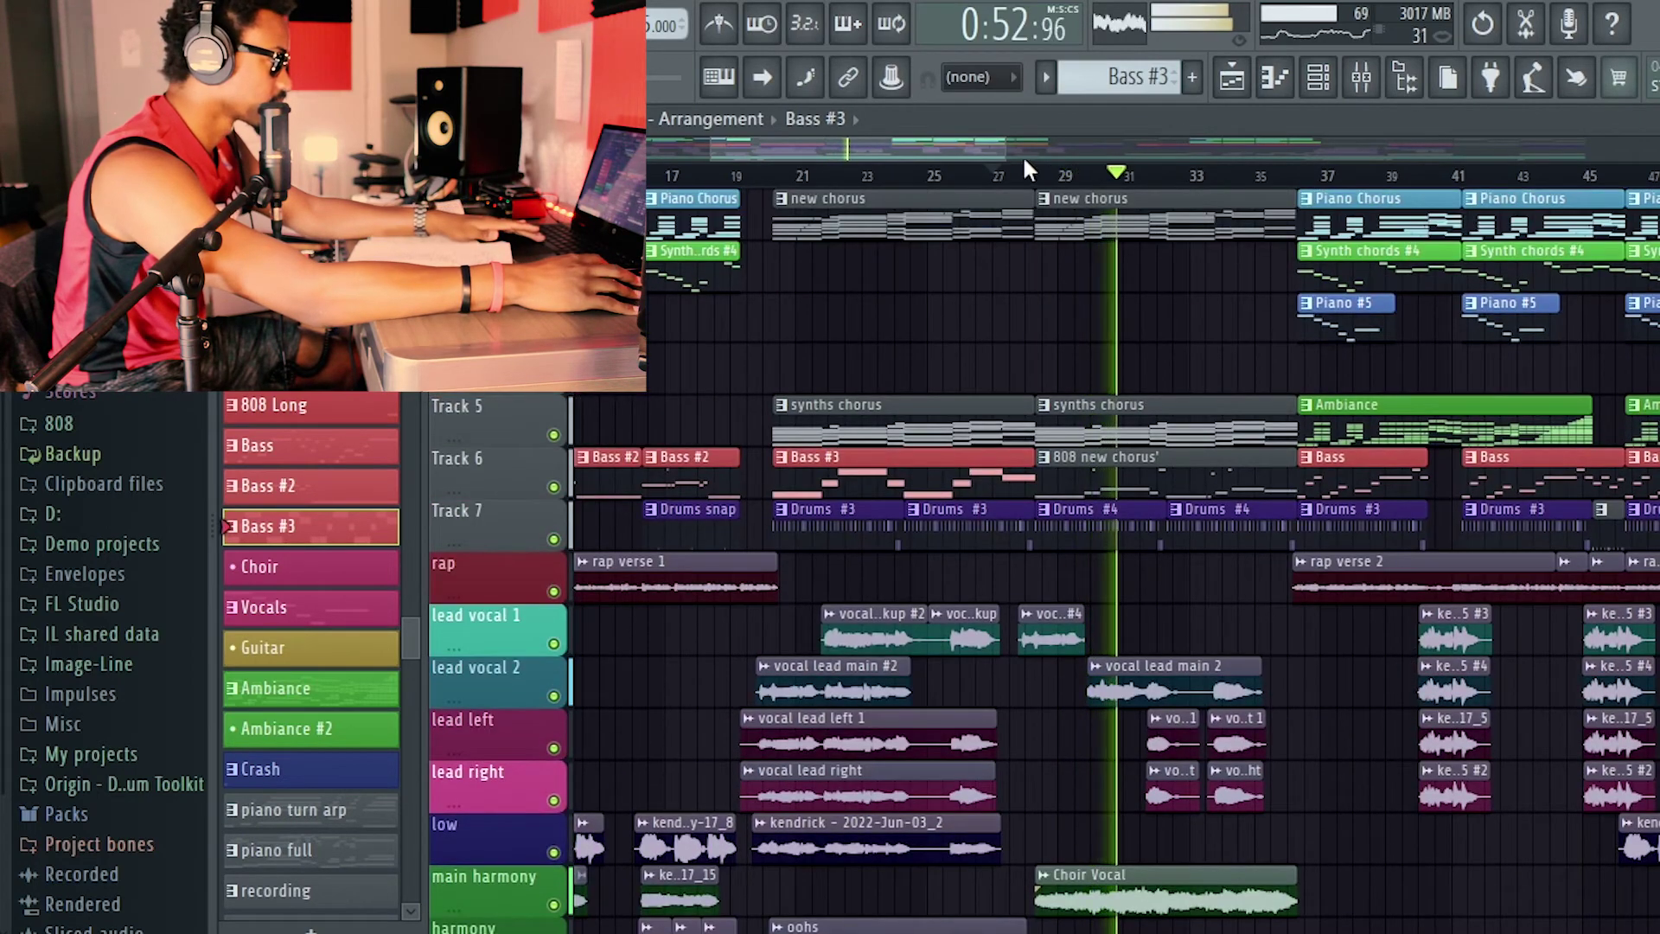
{"action": "scroll", "coordinate": [921, 152], "scroll_direction": "left", "scroll_amount": 4}
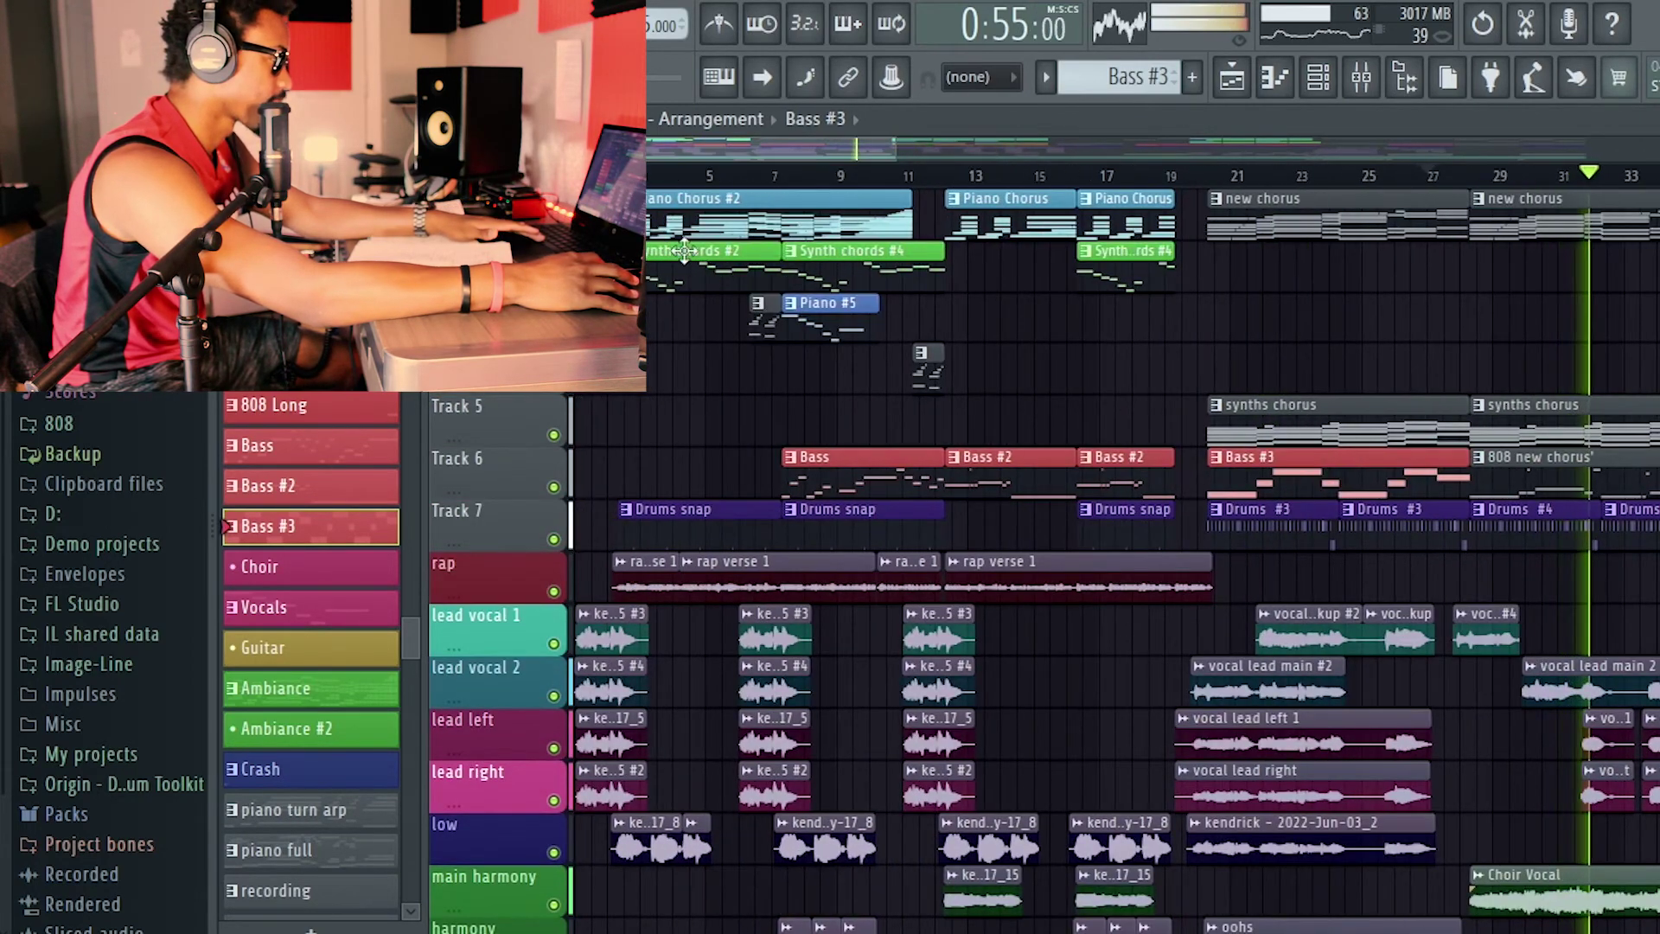
{"action": "scroll", "coordinate": [1200, 584], "scroll_direction": "down", "scroll_amount": 7}
{"action": "scroll", "coordinate": [1222, 637], "scroll_direction": "up", "scroll_amount": 7}
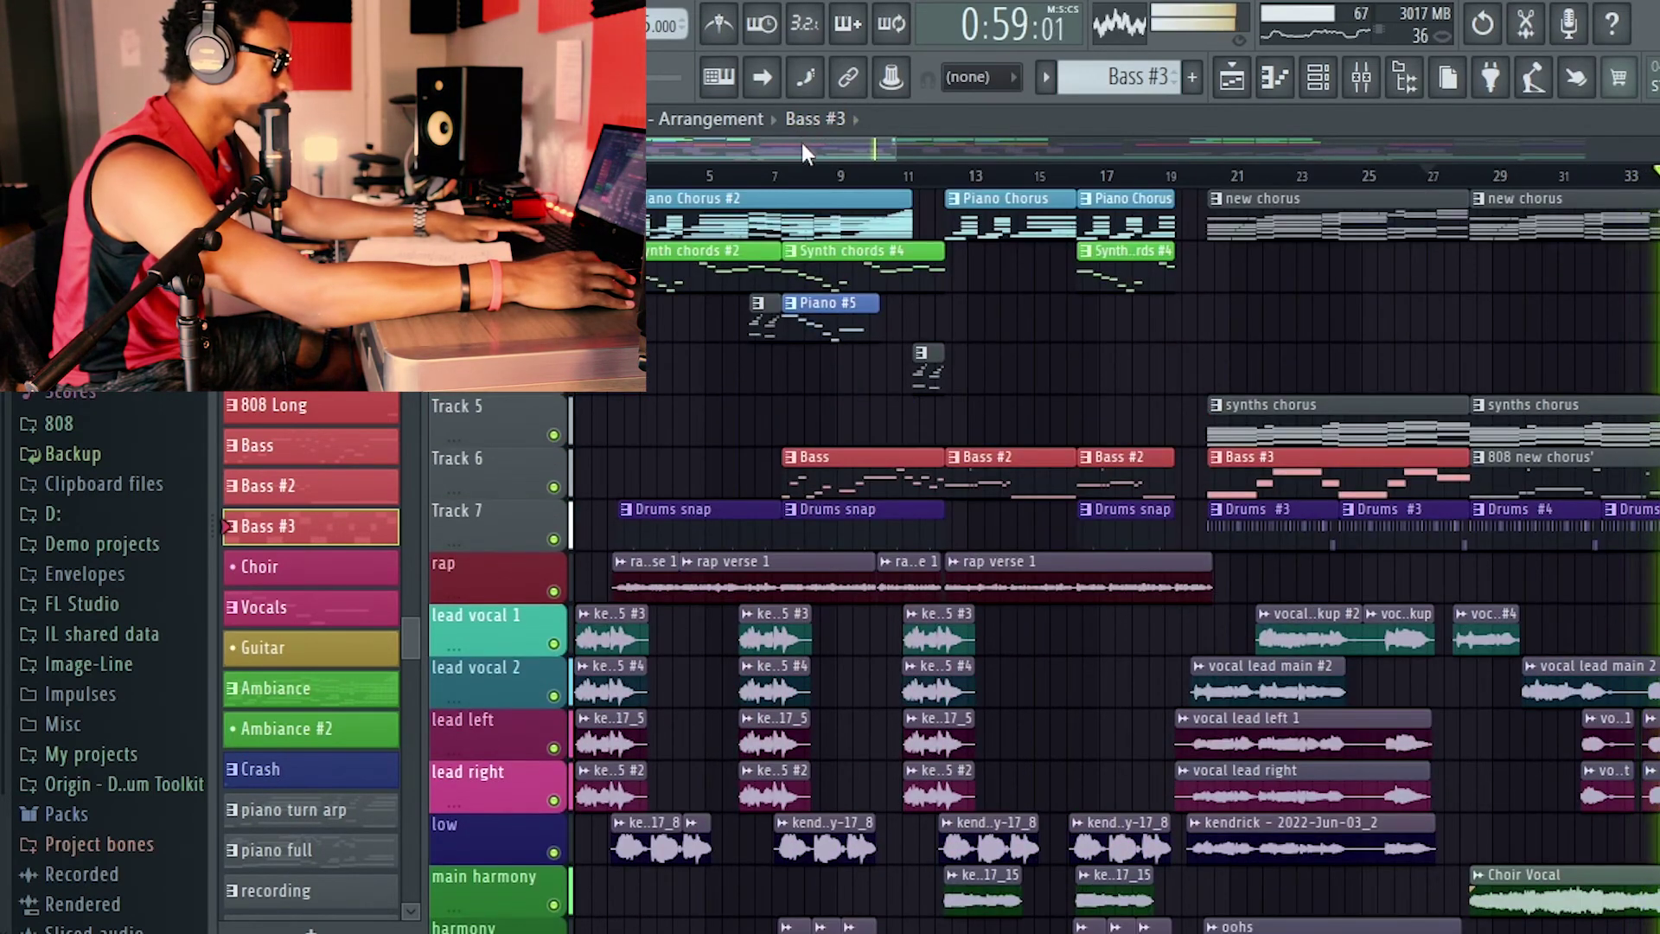
{"action": "key", "text": "space"}
{"action": "key", "text": "space"}
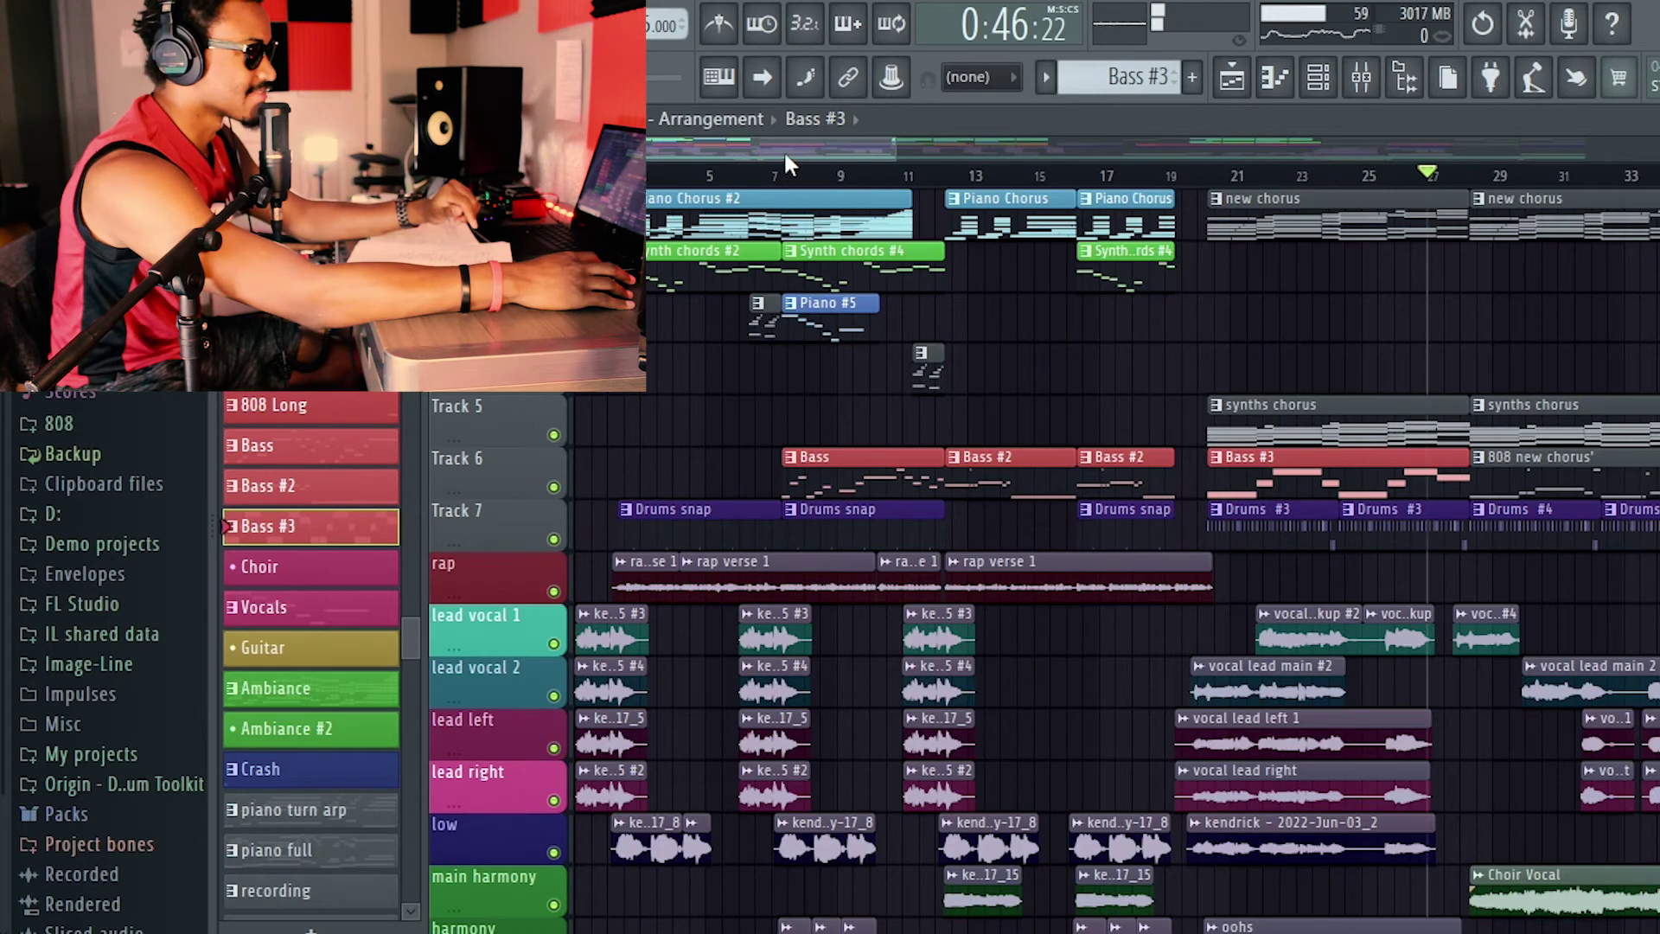
{"action": "scroll", "coordinate": [865, 692], "scroll_direction": "down", "scroll_amount": 6}
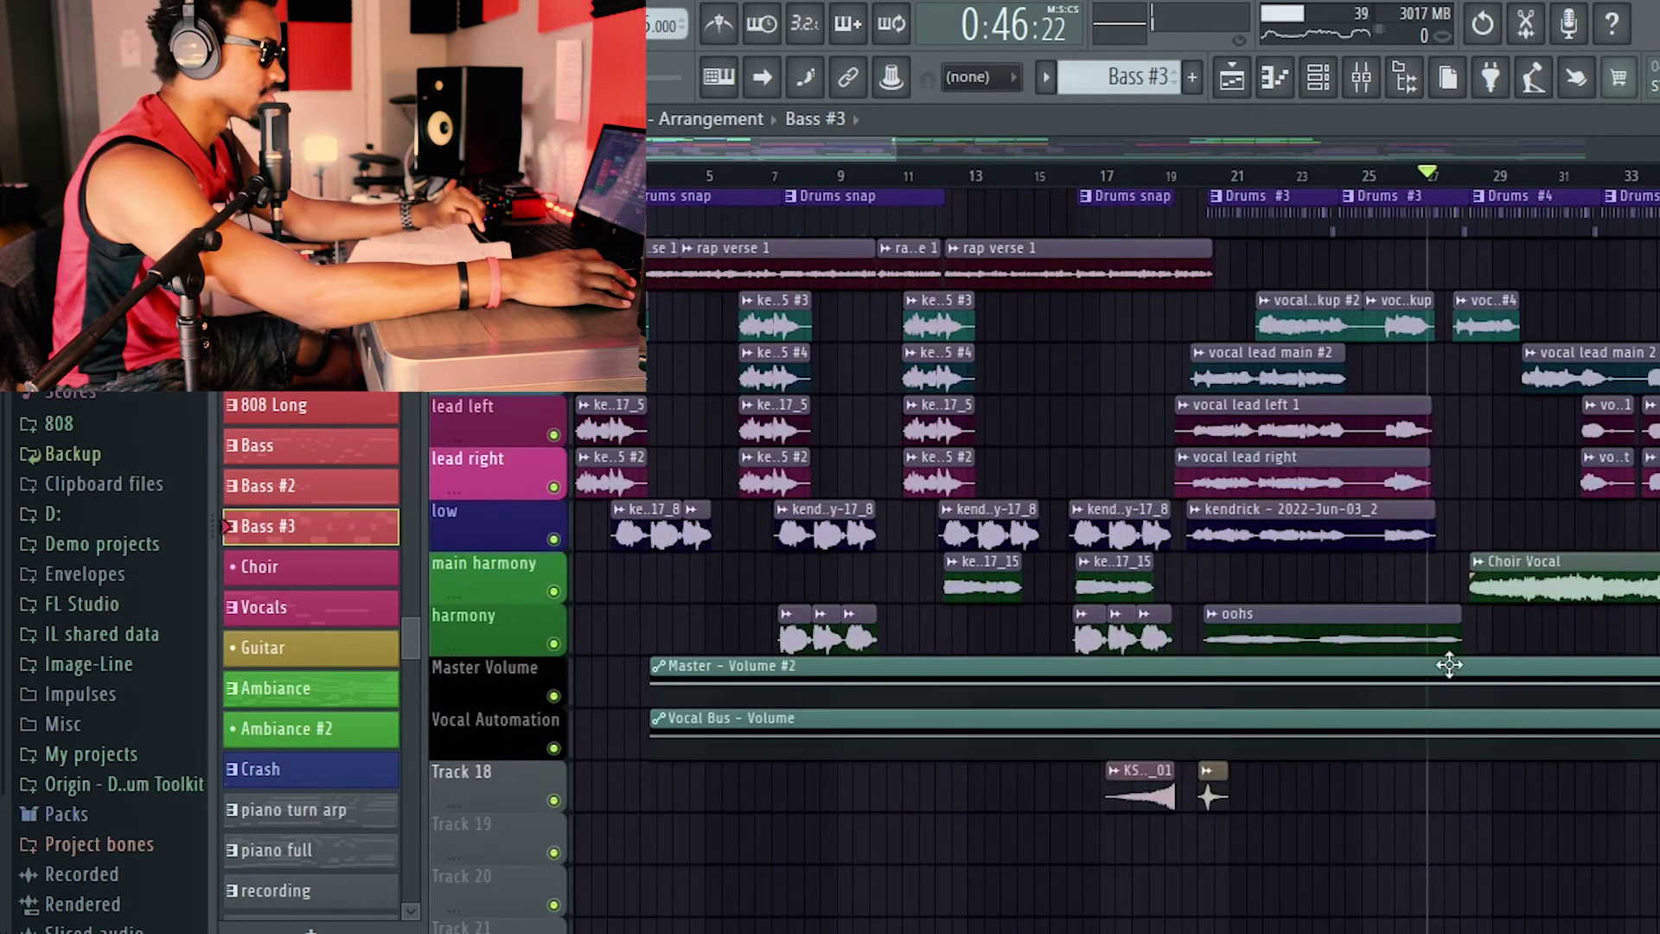
{"action": "left_click_drag", "start_coordinate": [729, 140], "coordinate": [1366, 223]}
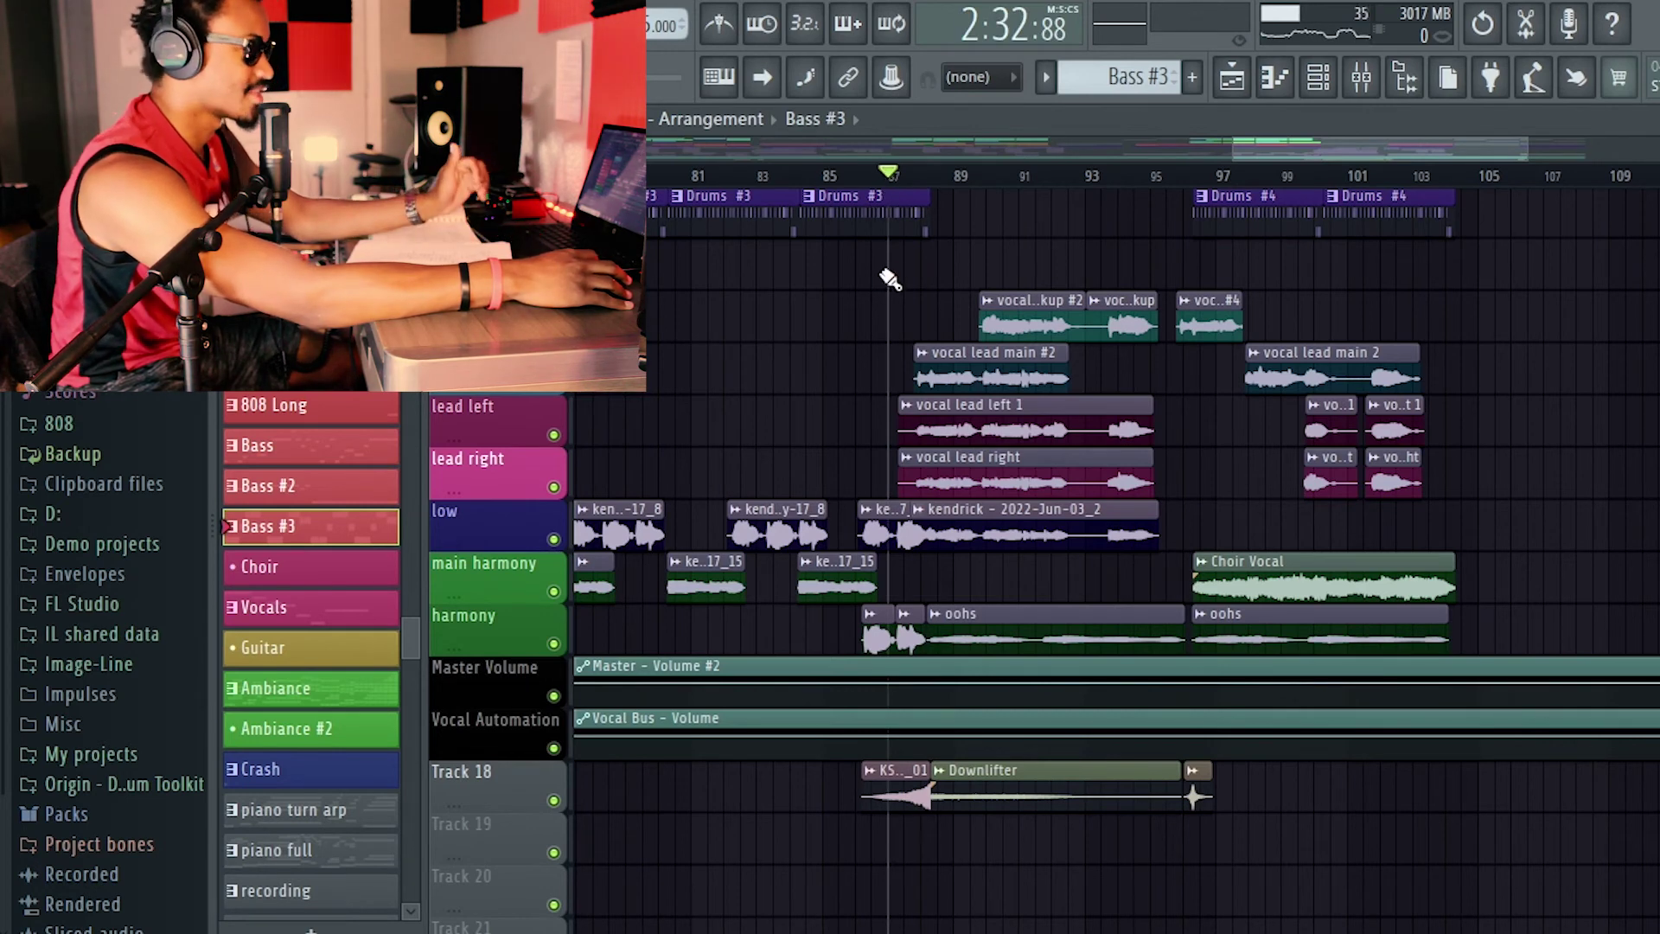
{"action": "scroll", "coordinate": [1060, 323], "scroll_direction": "up", "scroll_amount": 6}
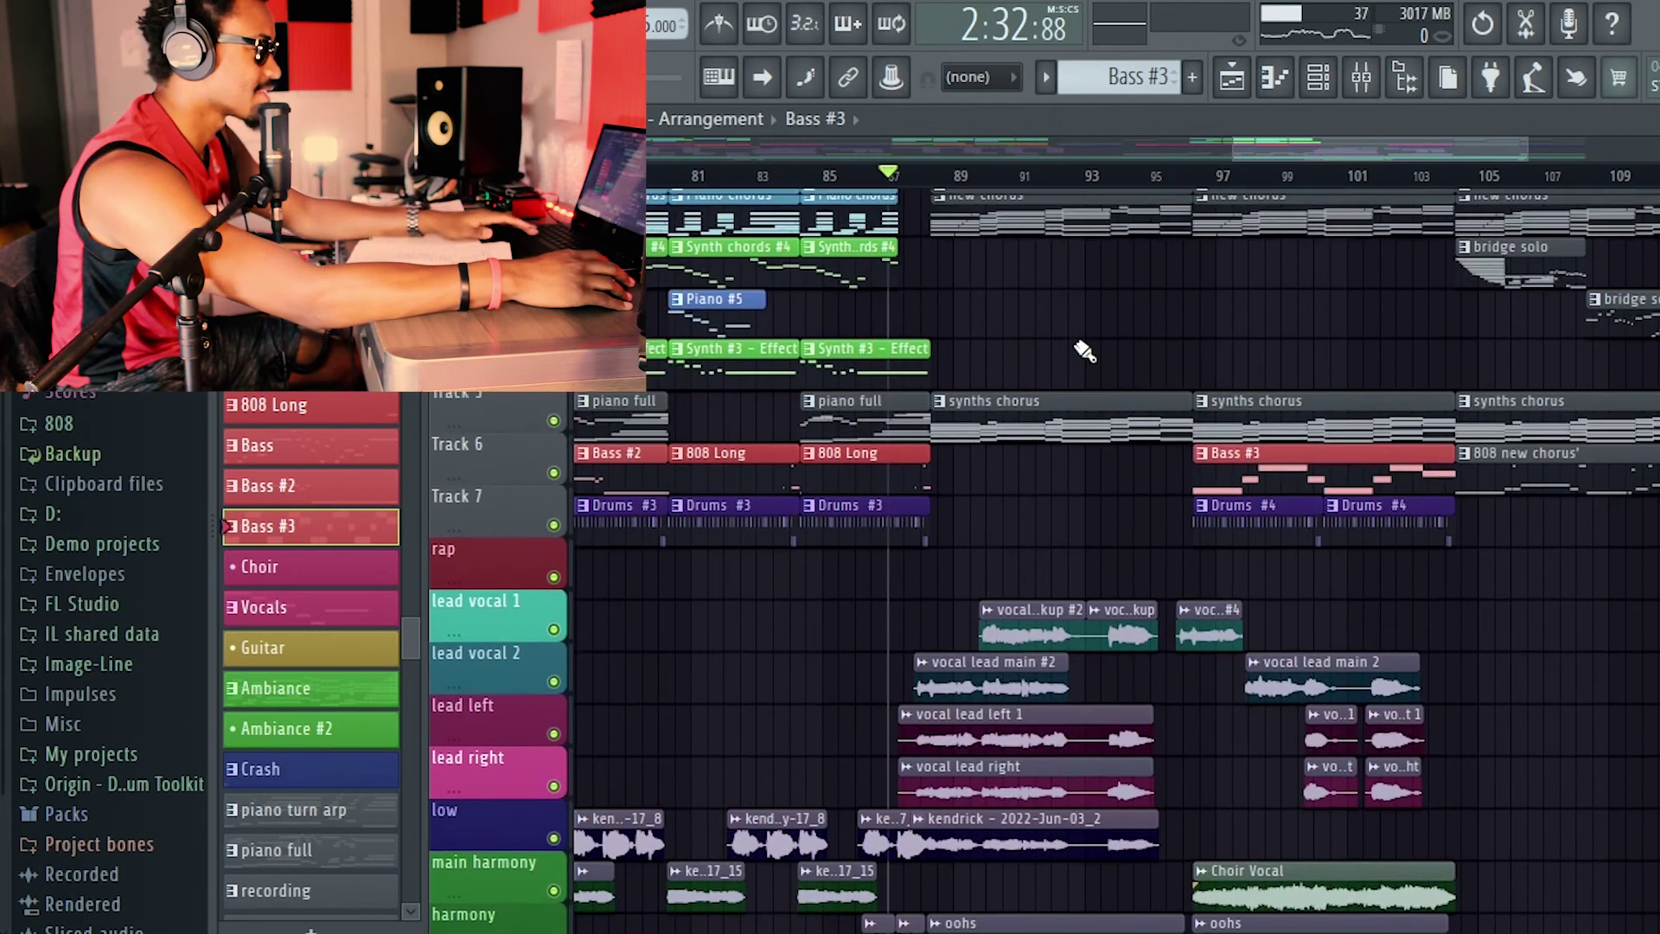
{"action": "scroll", "coordinate": [1082, 352], "scroll_direction": "down", "scroll_amount": 3}
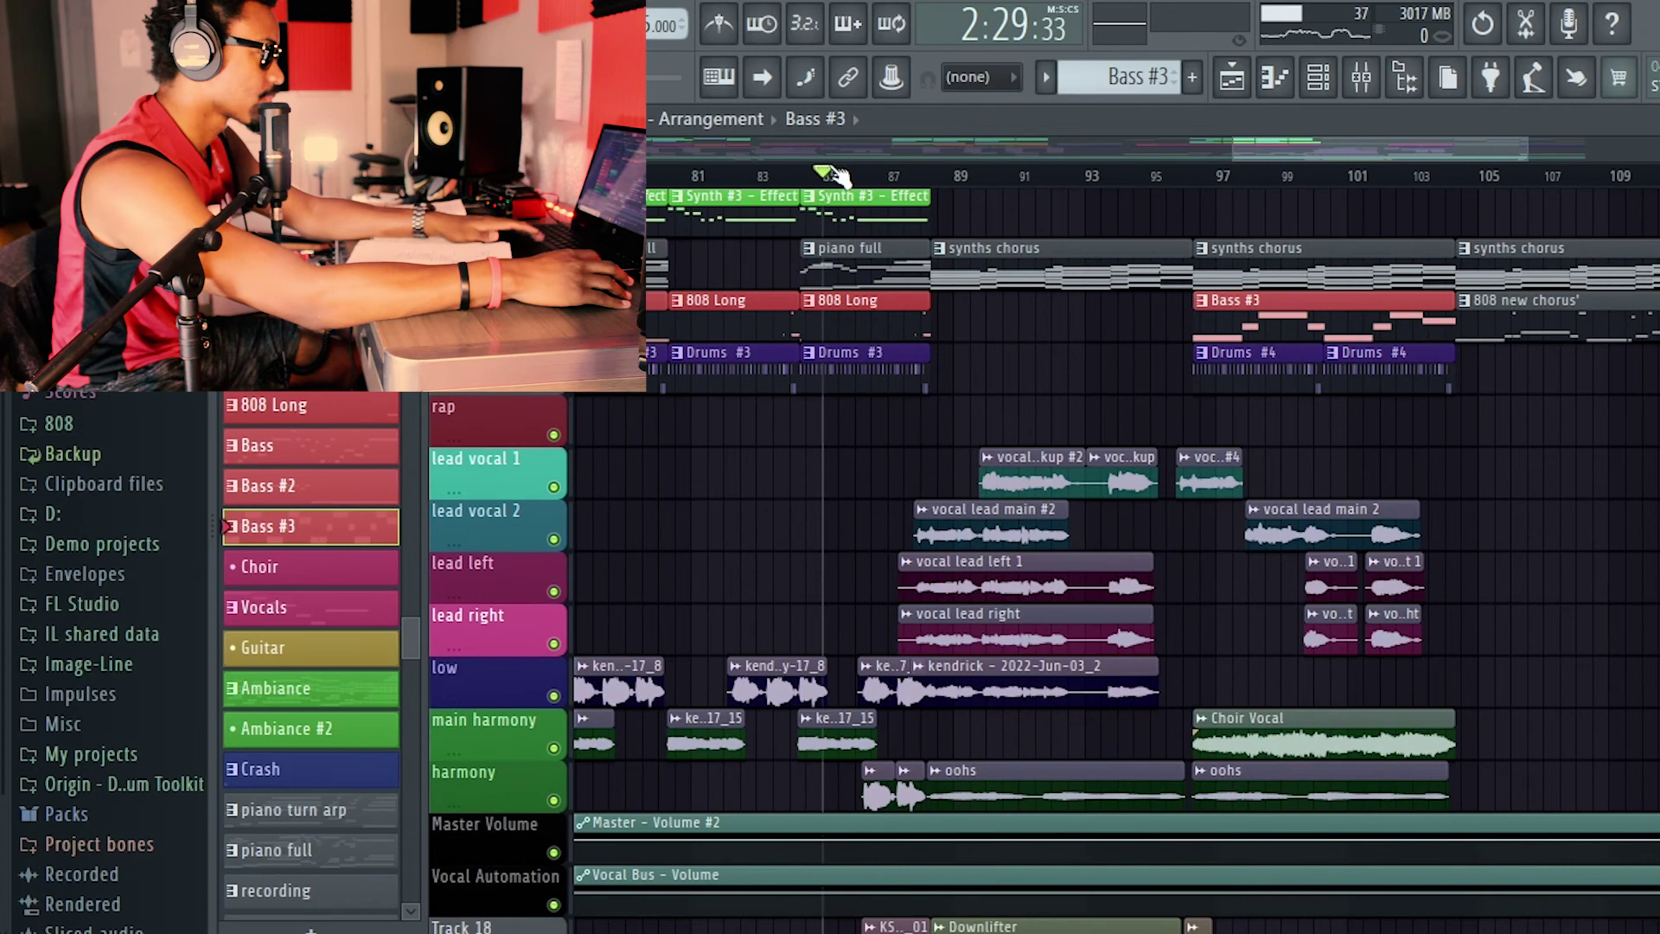
{"action": "key", "text": "space"}
{"action": "scroll", "coordinate": [1074, 346], "scroll_direction": "down", "scroll_amount": 2}
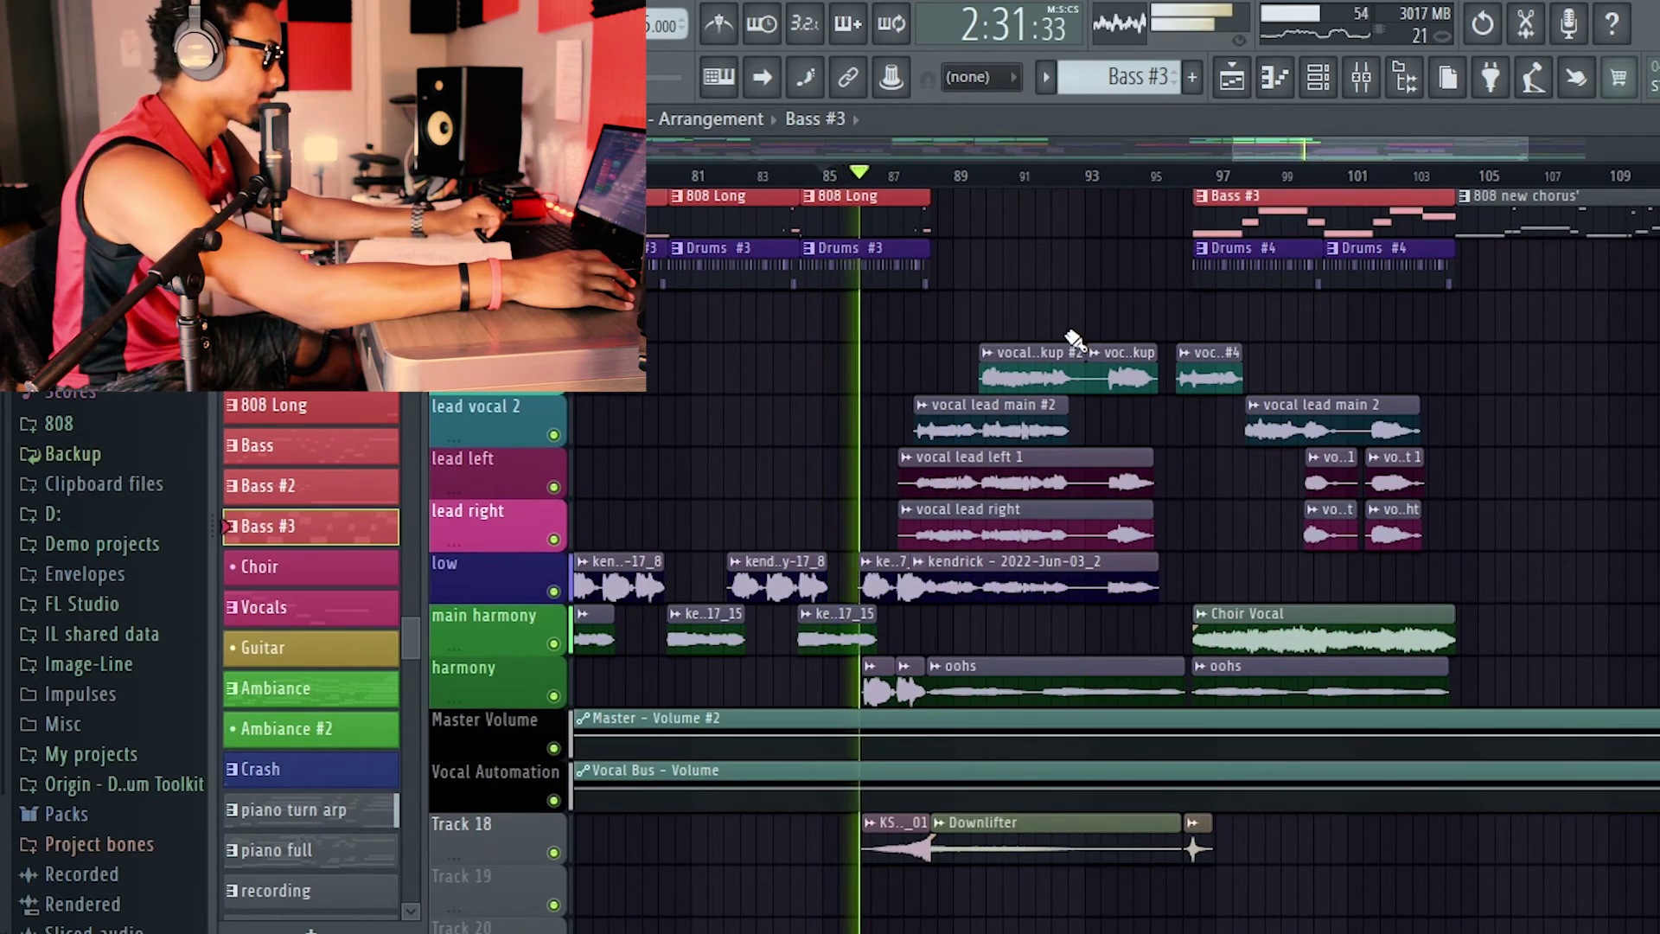
{"action": "scroll", "coordinate": [1123, 320], "scroll_direction": "up", "scroll_amount": 5}
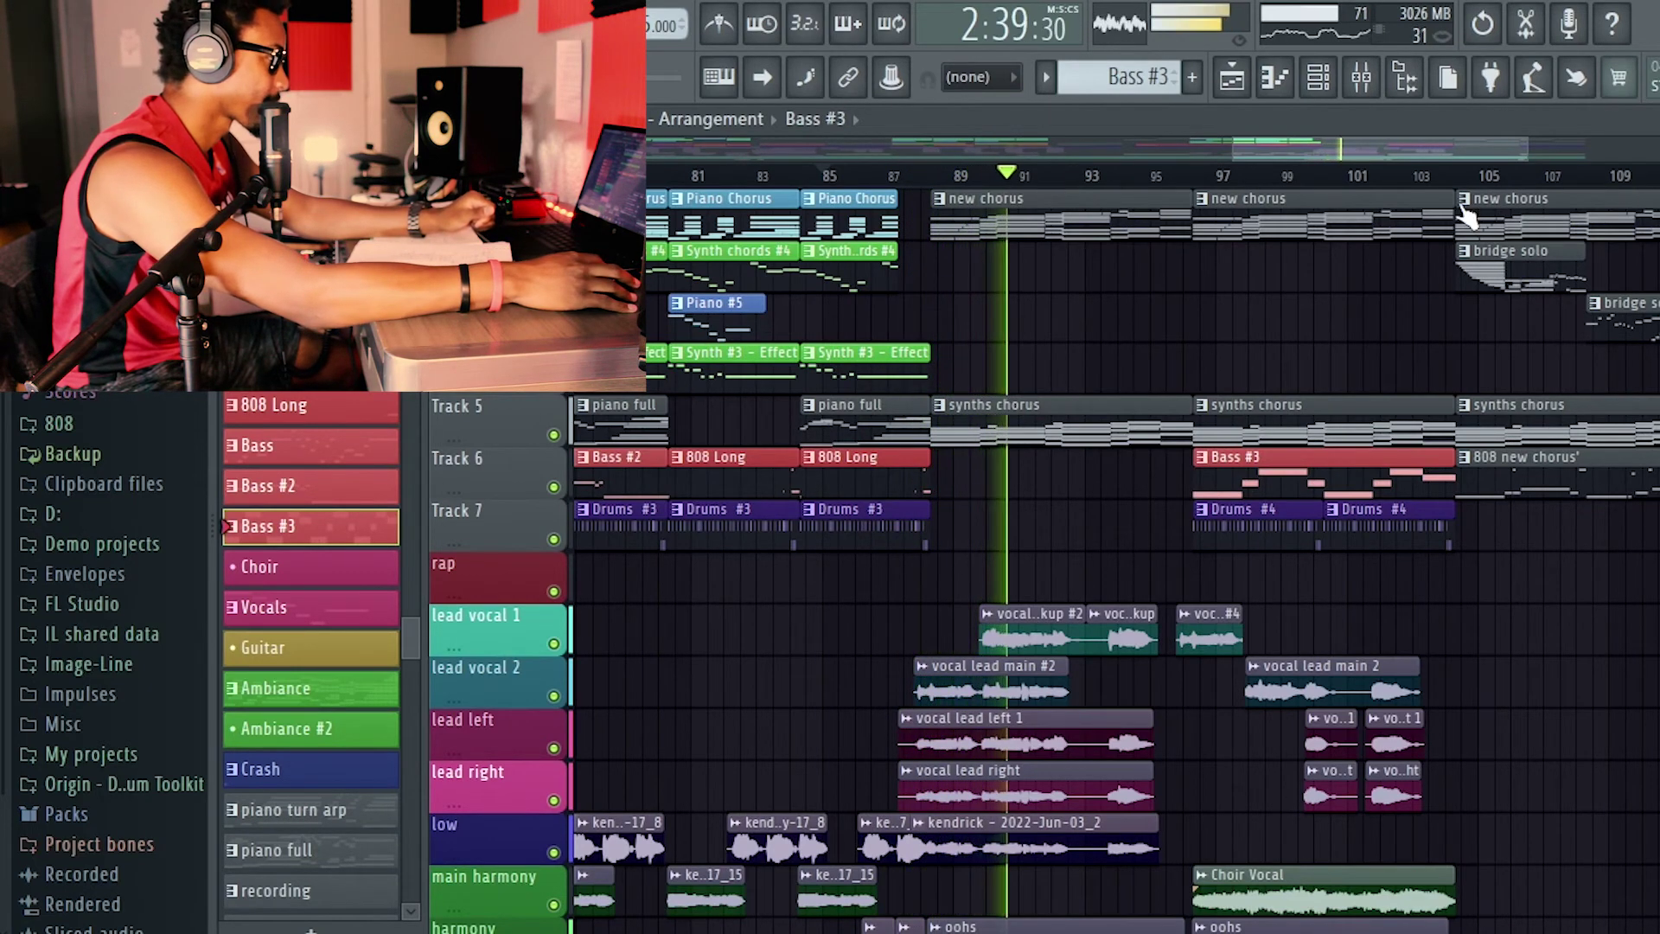
{"action": "left_click_drag", "start_coordinate": [1434, 150], "coordinate": [1214, 194]}
{"action": "key", "text": "space"}
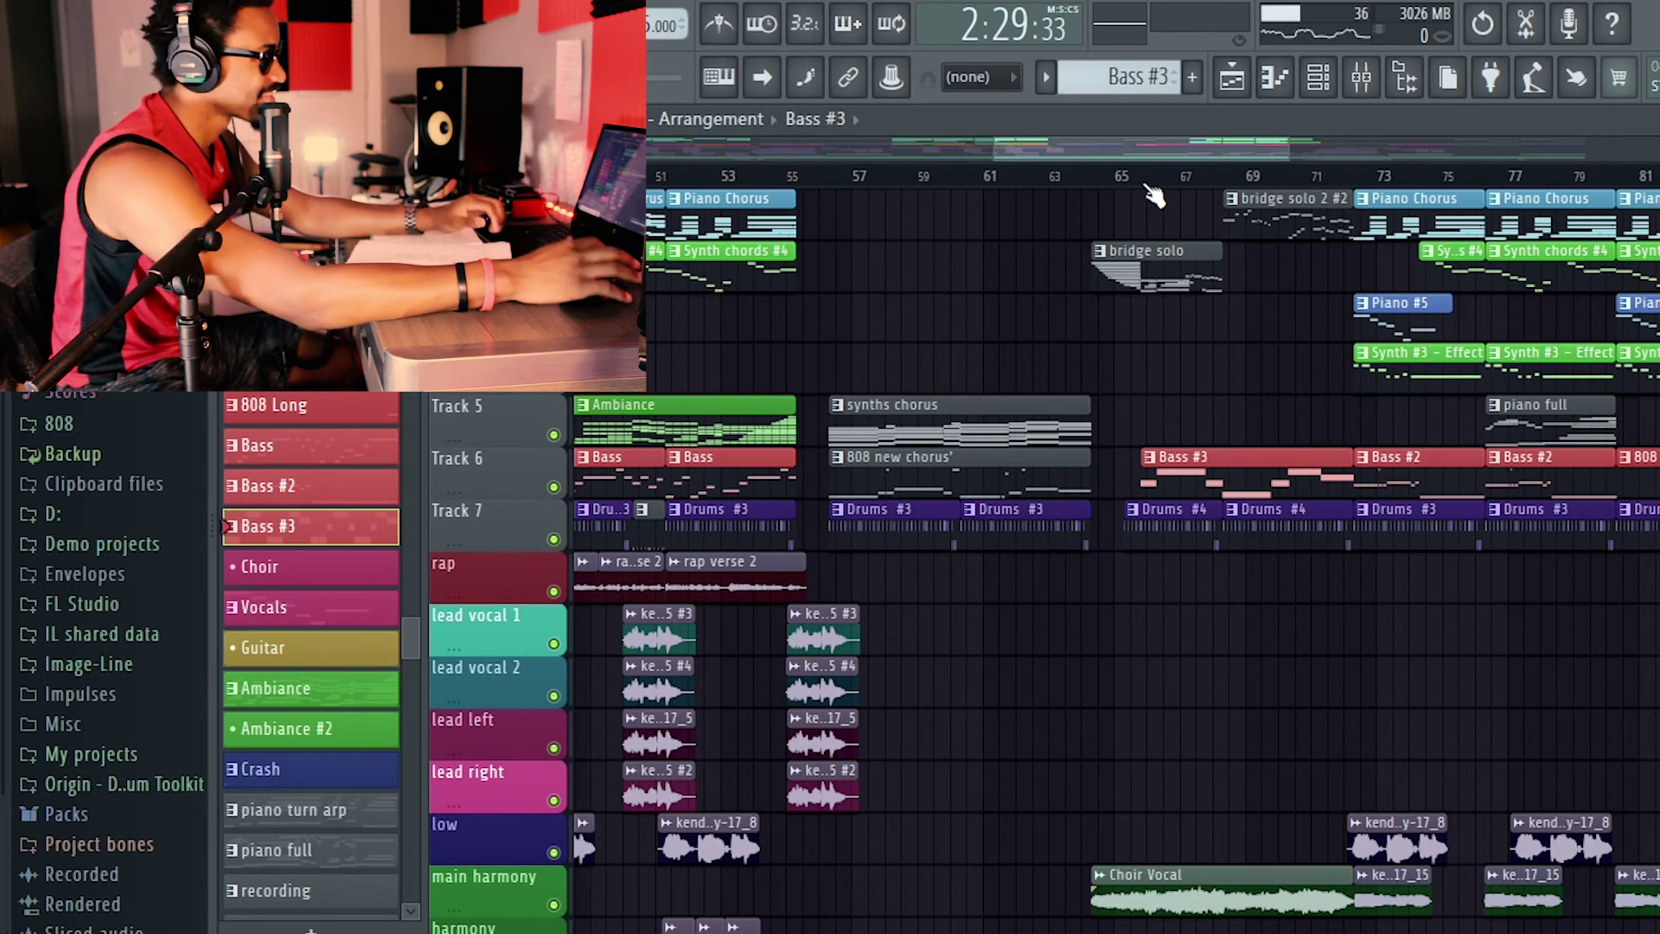
Play from bar 64 and open the bridge solo 2 #2 clip in the piano roll.
{"action": "left_click", "coordinate": [1082, 177]}
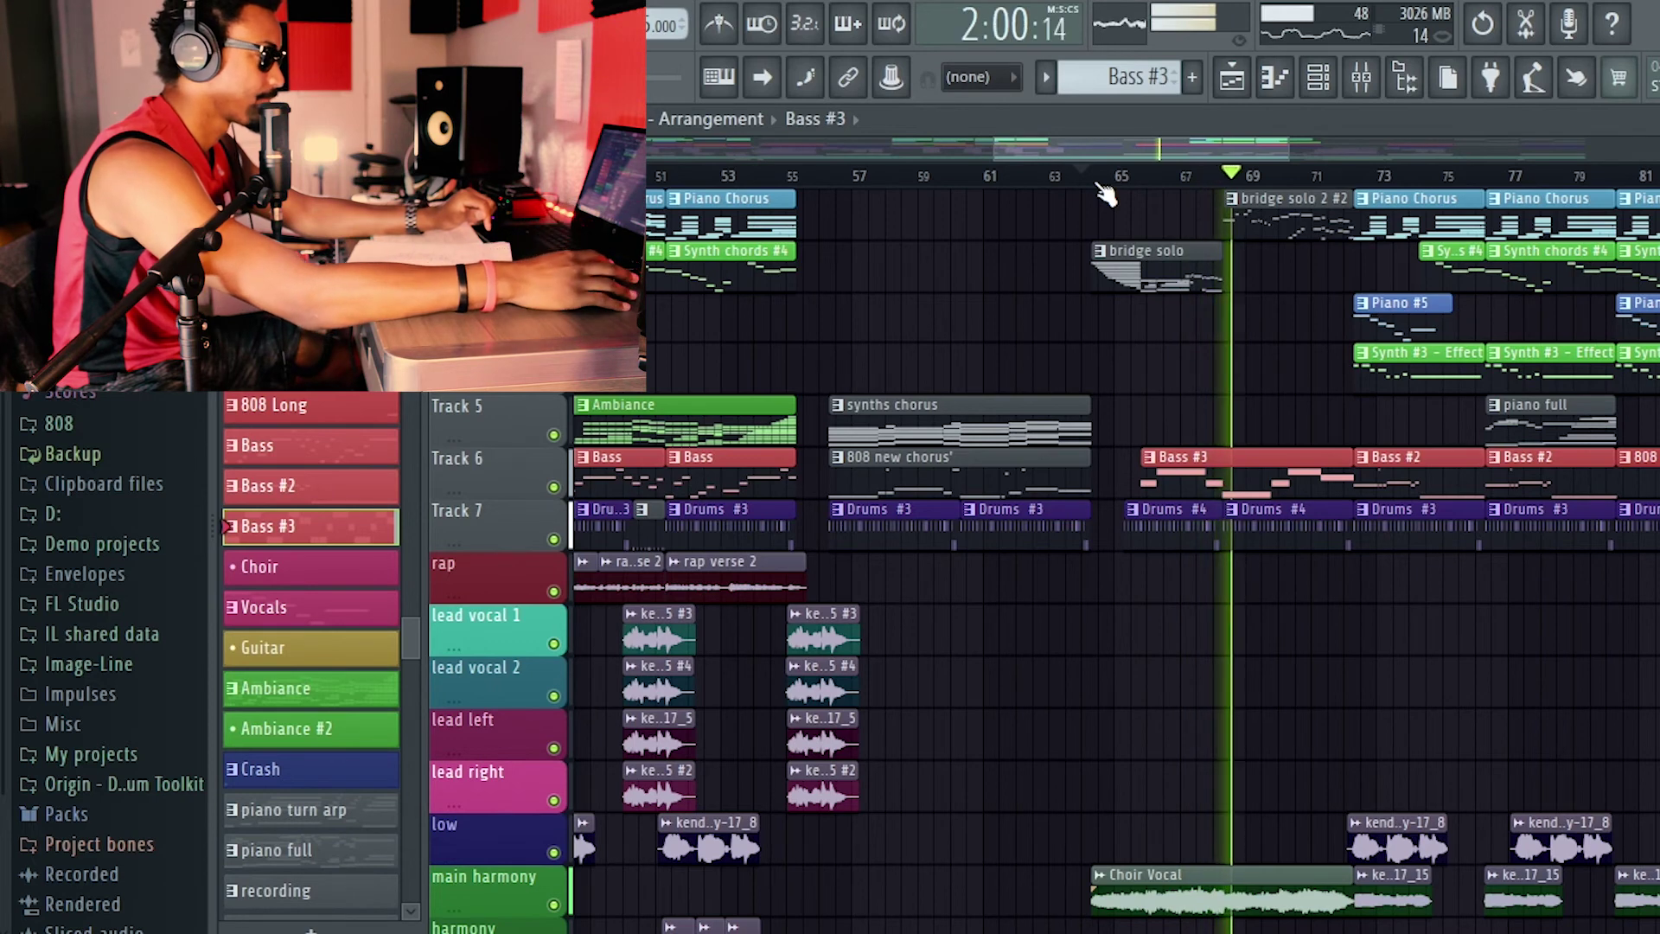
{"action": "scroll", "coordinate": [1242, 627], "scroll_direction": "down", "scroll_amount": 1}
{"action": "scroll", "coordinate": [1242, 627], "scroll_direction": "down", "scroll_amount": 2}
{"action": "scroll", "coordinate": [1236, 628], "scroll_direction": "up", "scroll_amount": 3}
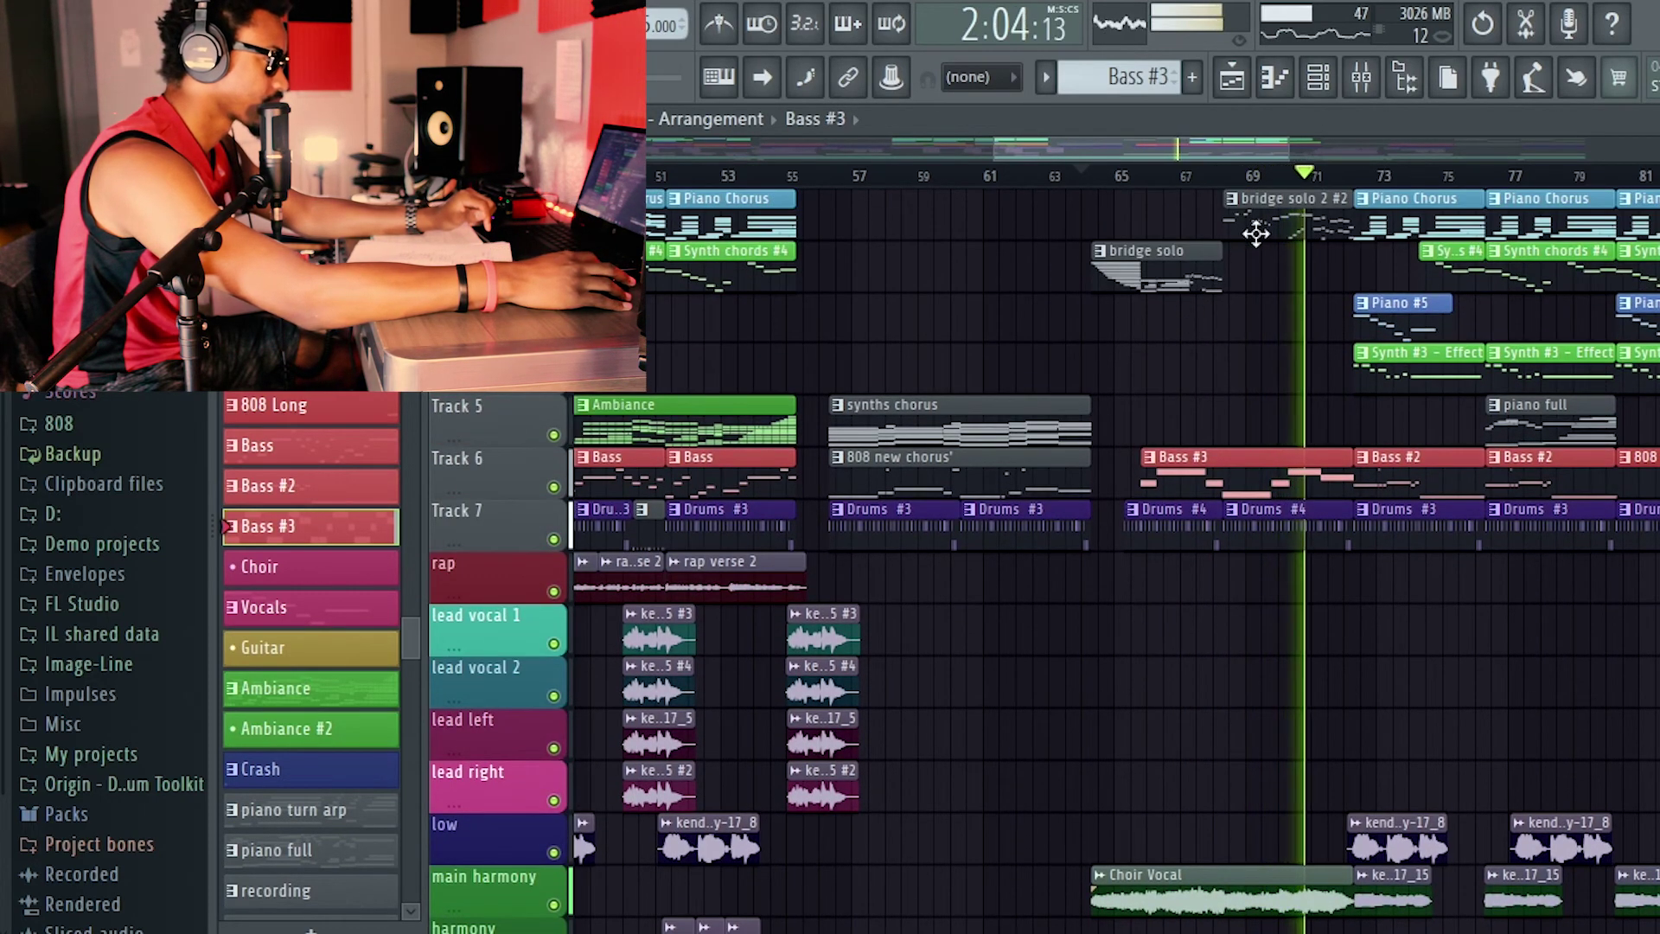
{"action": "double_click", "coordinate": [1294, 229]}
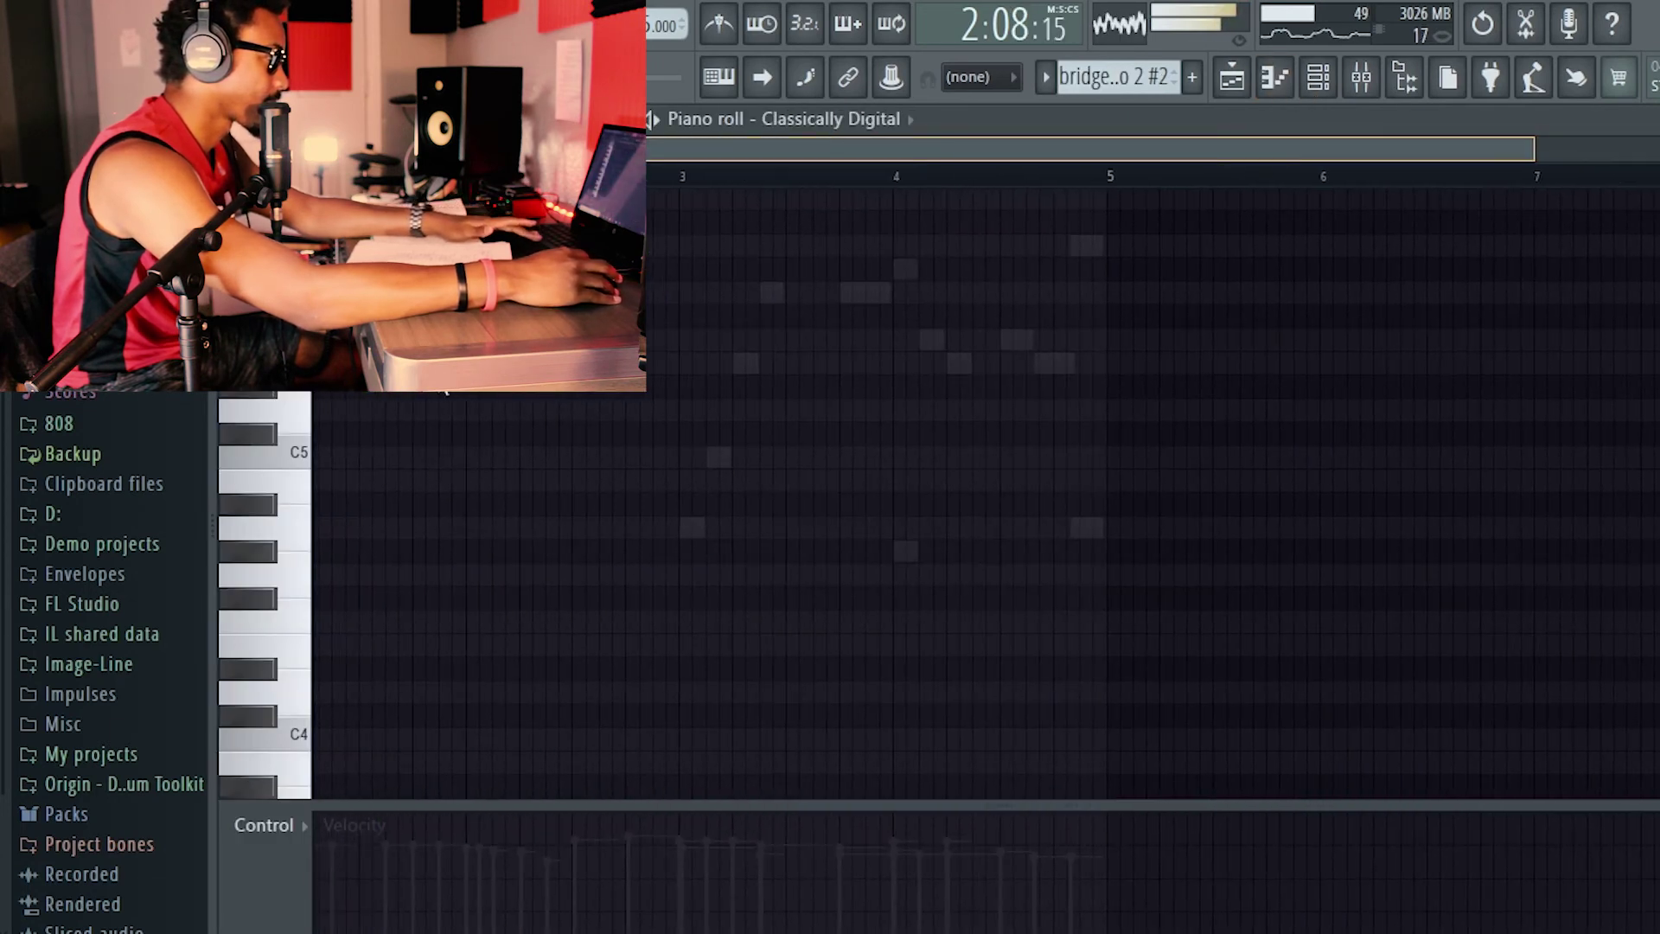
Stop playback, go back to the playlist and show the mixer.
{"action": "key", "text": "space"}
{"action": "left_click", "coordinate": [1232, 77]}
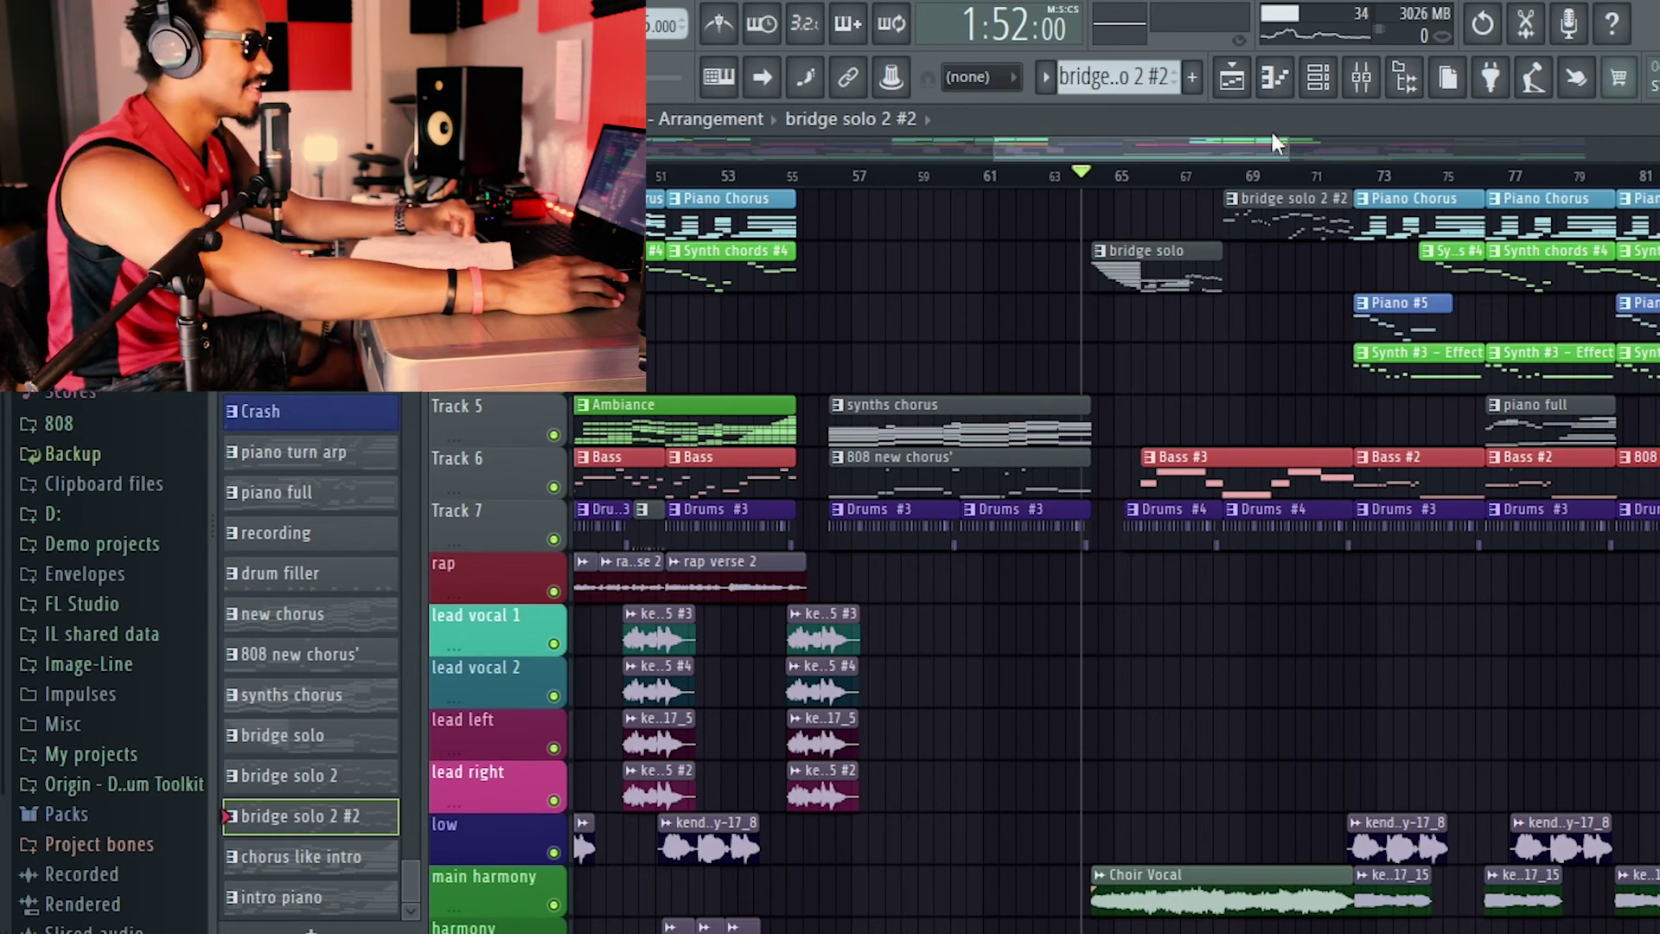
{"action": "left_click", "coordinate": [1359, 82]}
Inspect the Vocal Bus, Master, 808 and Recording mixer channels, ending on the Hi hat insert.
{"action": "left_click", "coordinate": [1082, 470]}
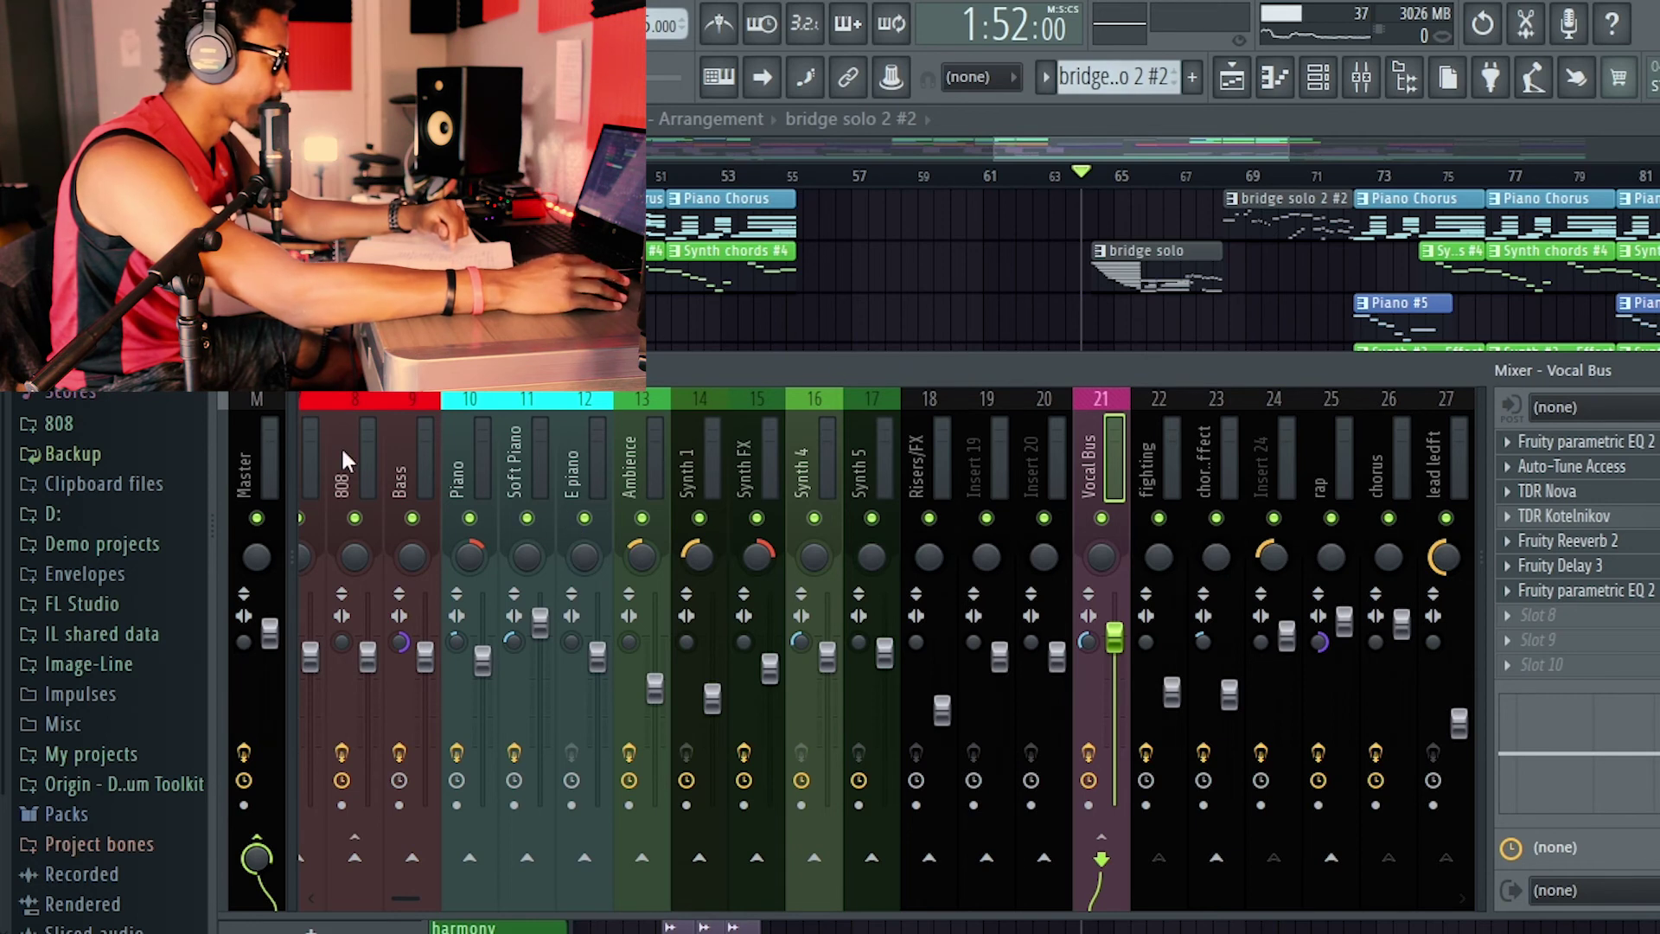
{"action": "left_click", "coordinate": [277, 450]}
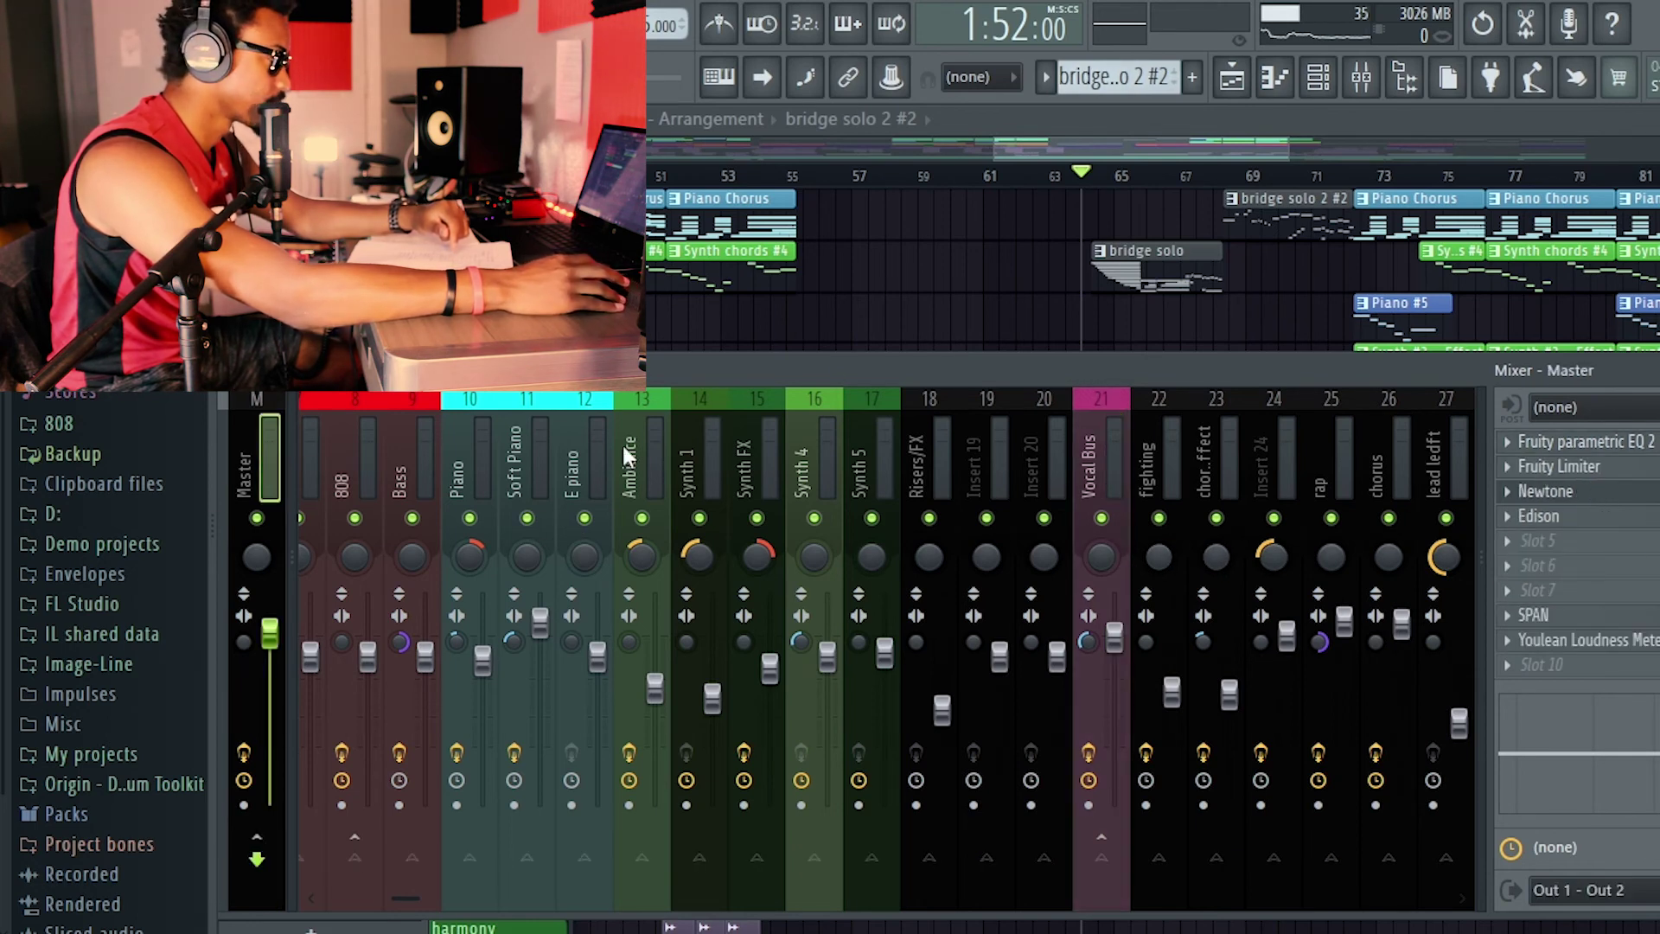
{"action": "left_click", "coordinate": [978, 410]}
{"action": "left_click", "coordinate": [350, 480]}
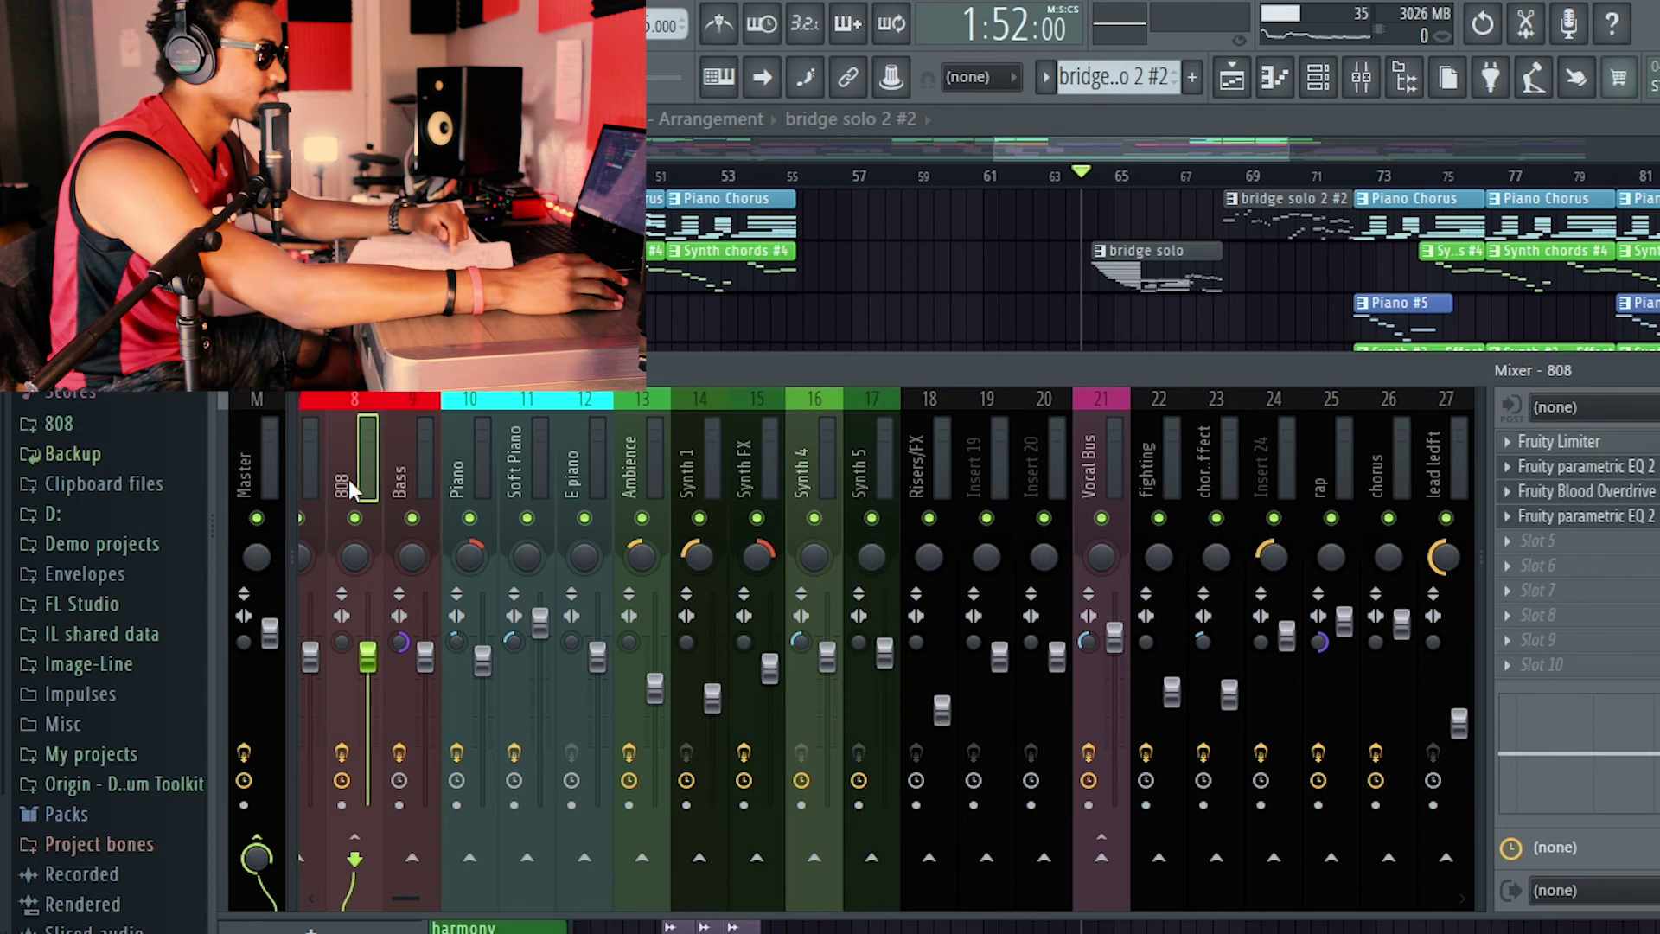
{"action": "scroll", "coordinate": [350, 480], "scroll_direction": "up", "scroll_amount": 5}
{"action": "left_click", "coordinate": [277, 472]}
{"action": "left_click", "coordinate": [574, 442]}
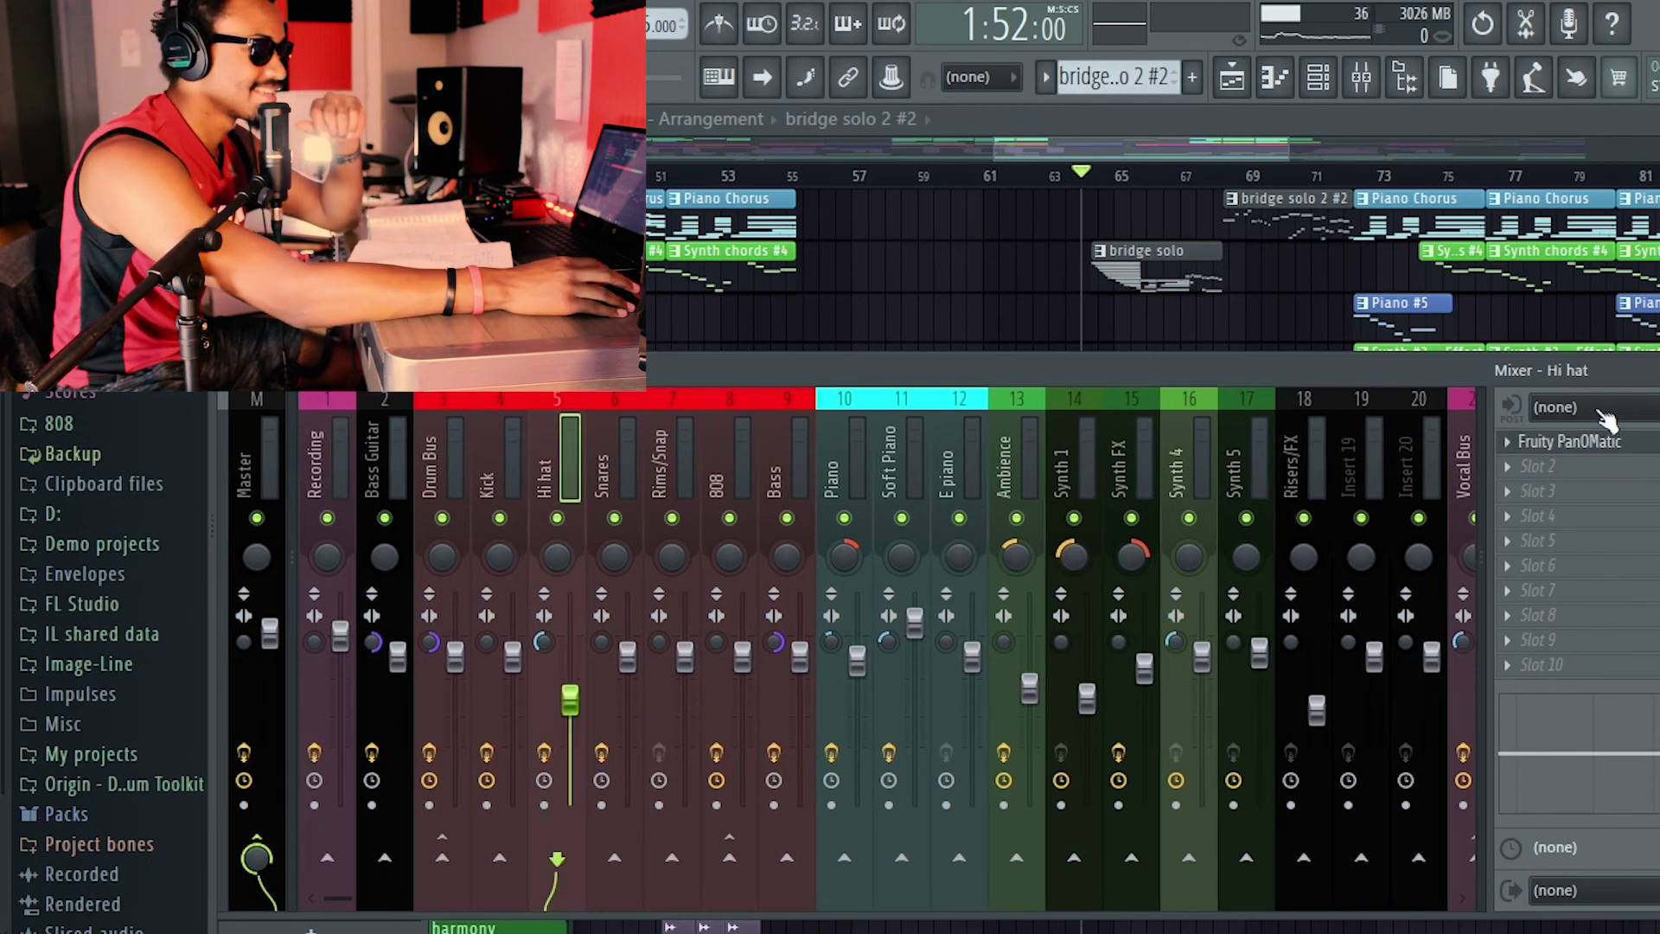
Audition the Hi hat's Fruity PanOMatic auto-pan during playback, then close it.
{"action": "left_click", "coordinate": [1619, 454]}
{"action": "key", "text": "space"}
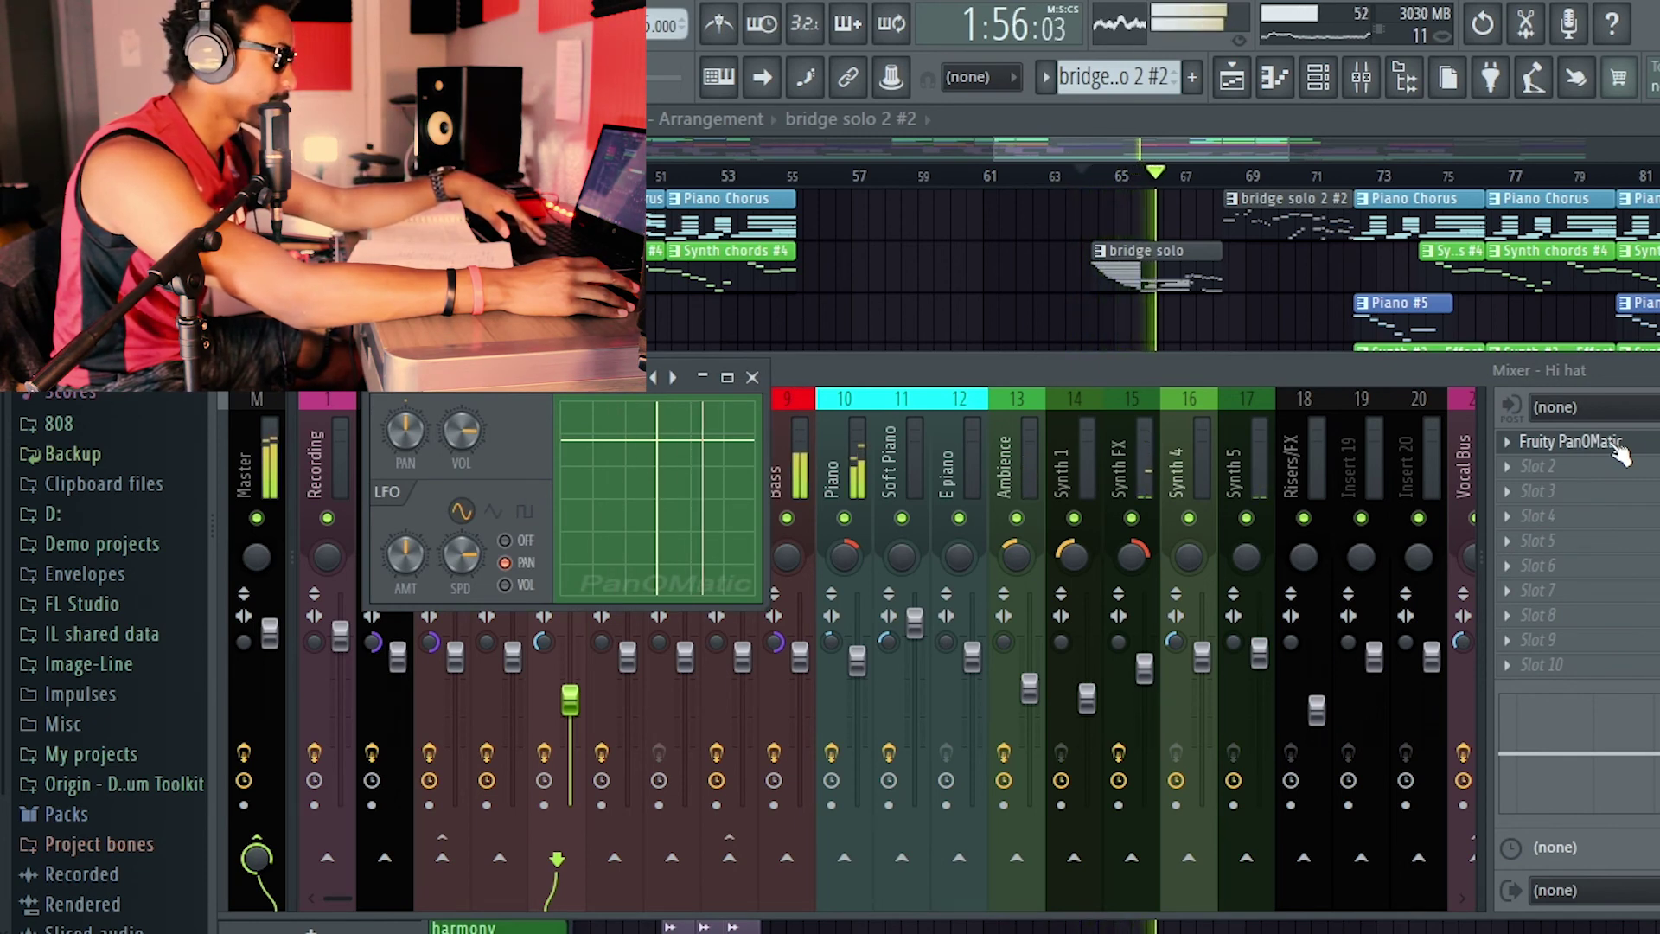
{"action": "key", "text": "space"}
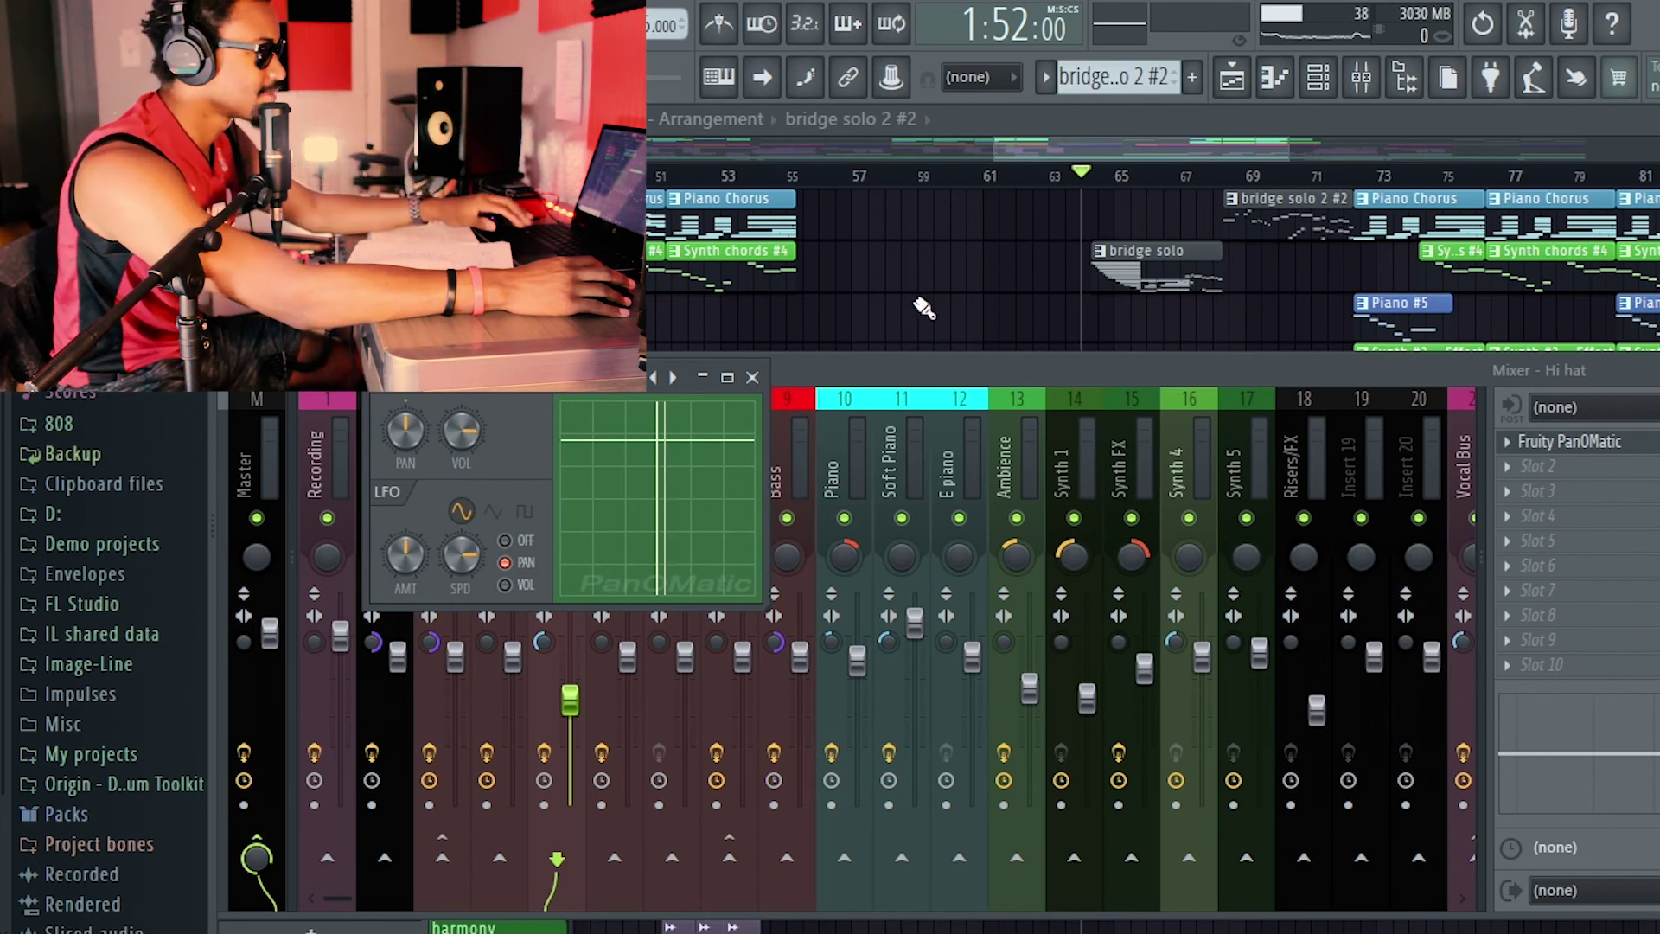
{"action": "left_click", "coordinate": [752, 377]}
Check the Snares and Rims/Snap channels, then return to the playlist at bar 61.
{"action": "left_click", "coordinate": [614, 448]}
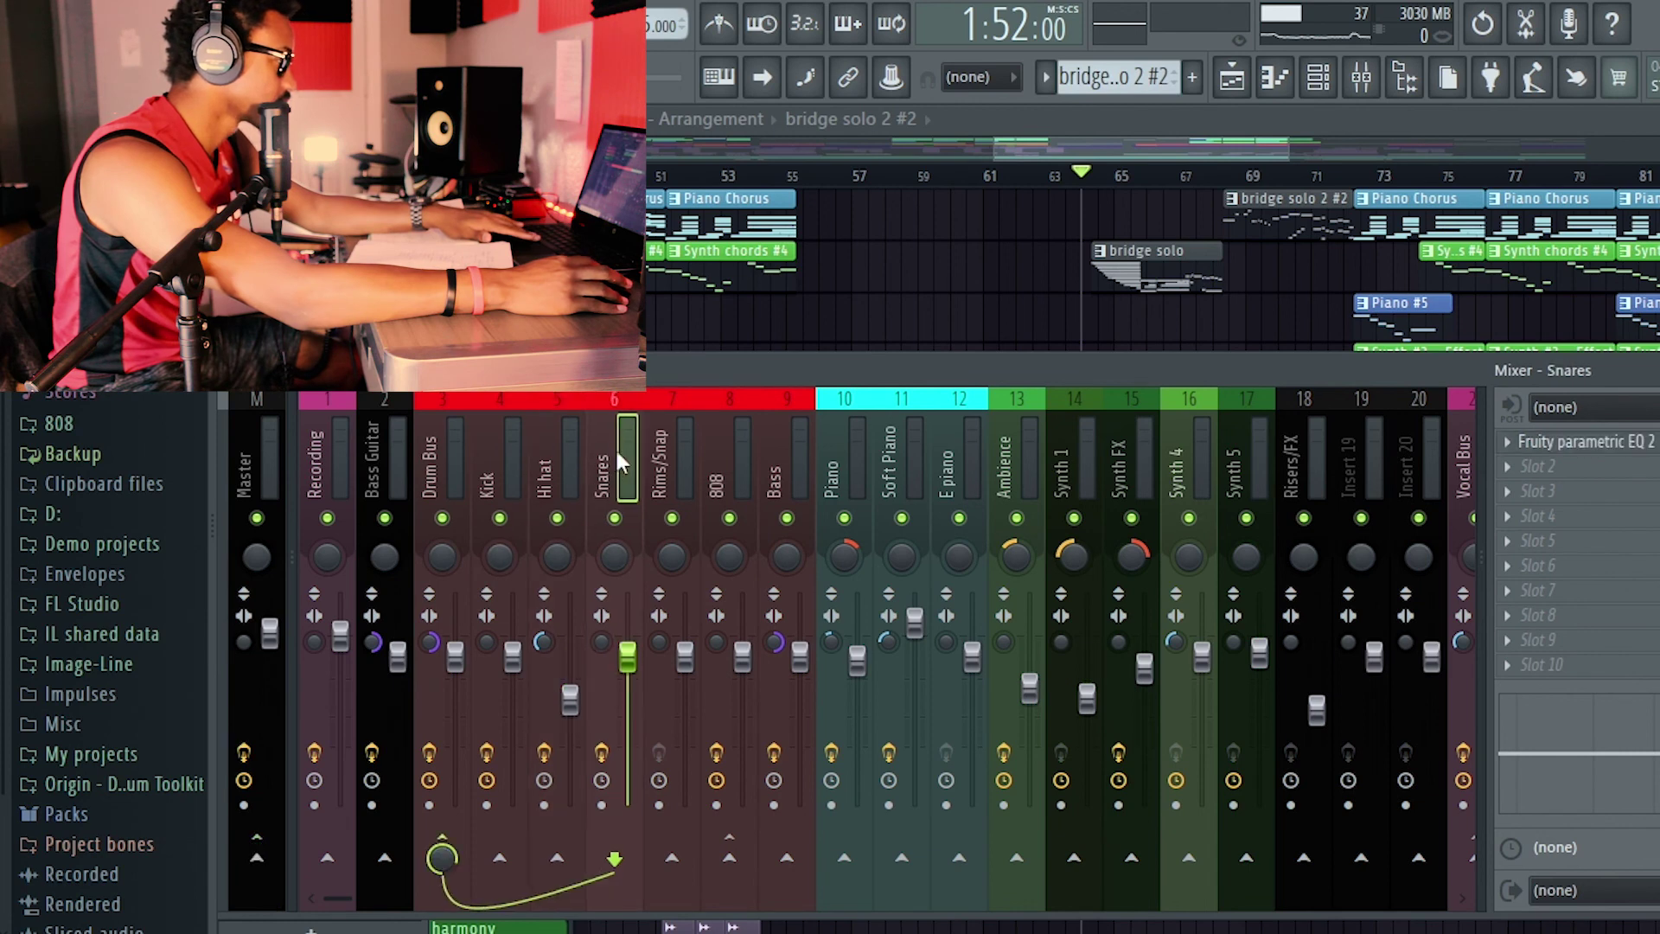
{"action": "left_click", "coordinate": [669, 450]}
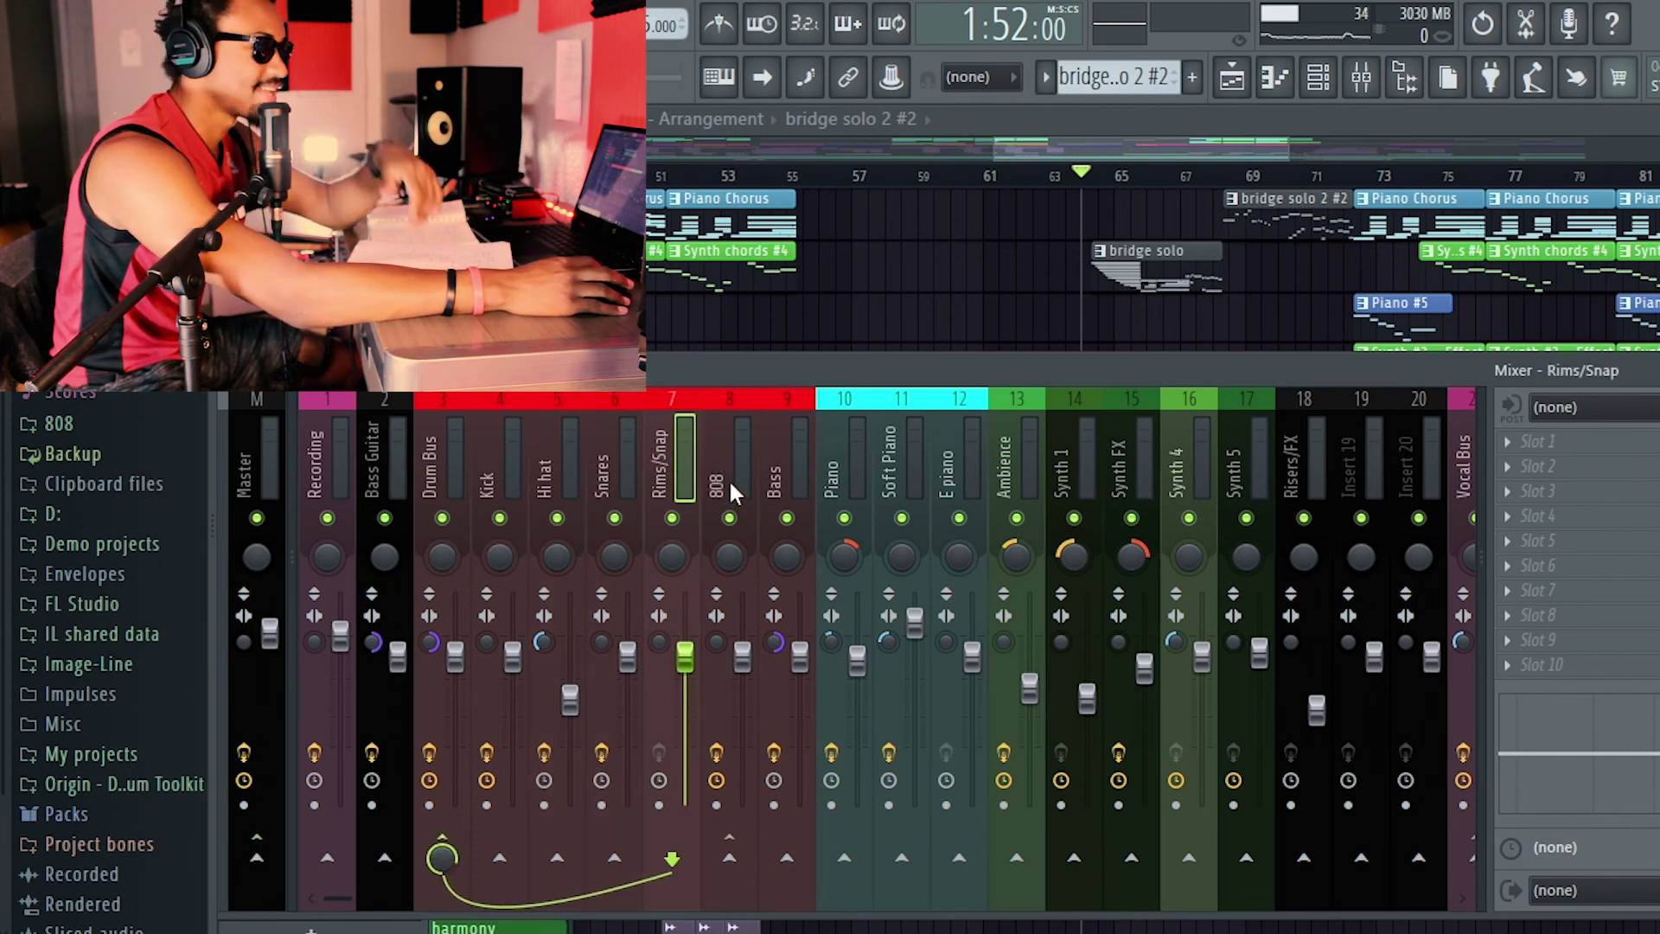
{"action": "left_click", "coordinate": [984, 180]}
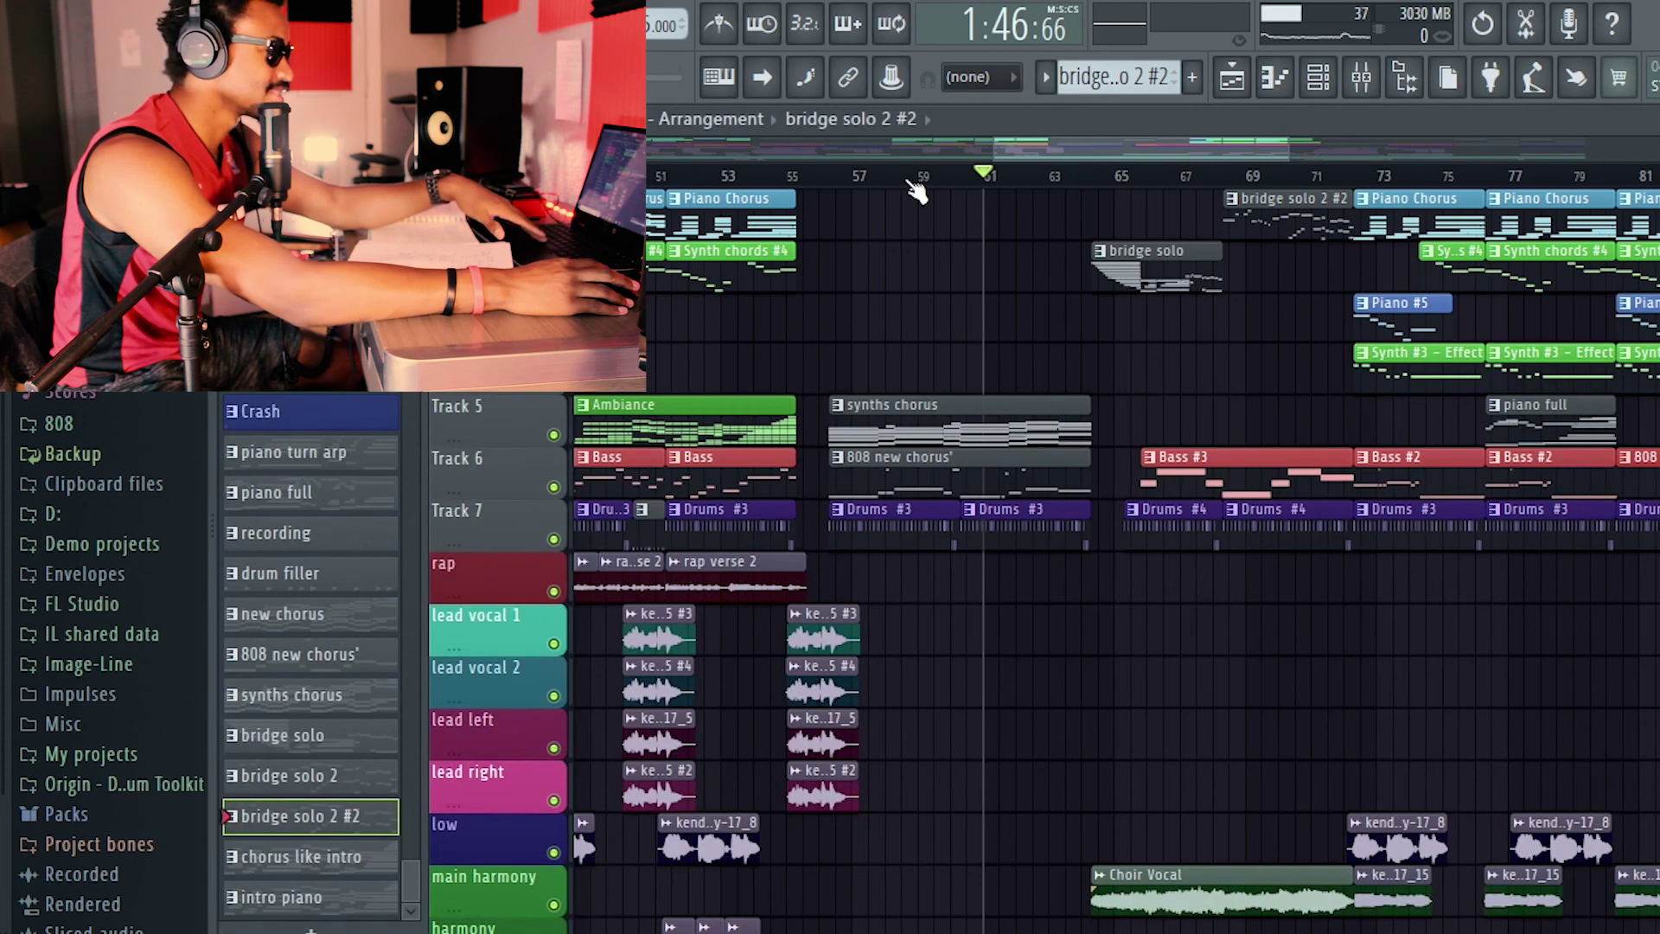
{"action": "key", "text": "space"}
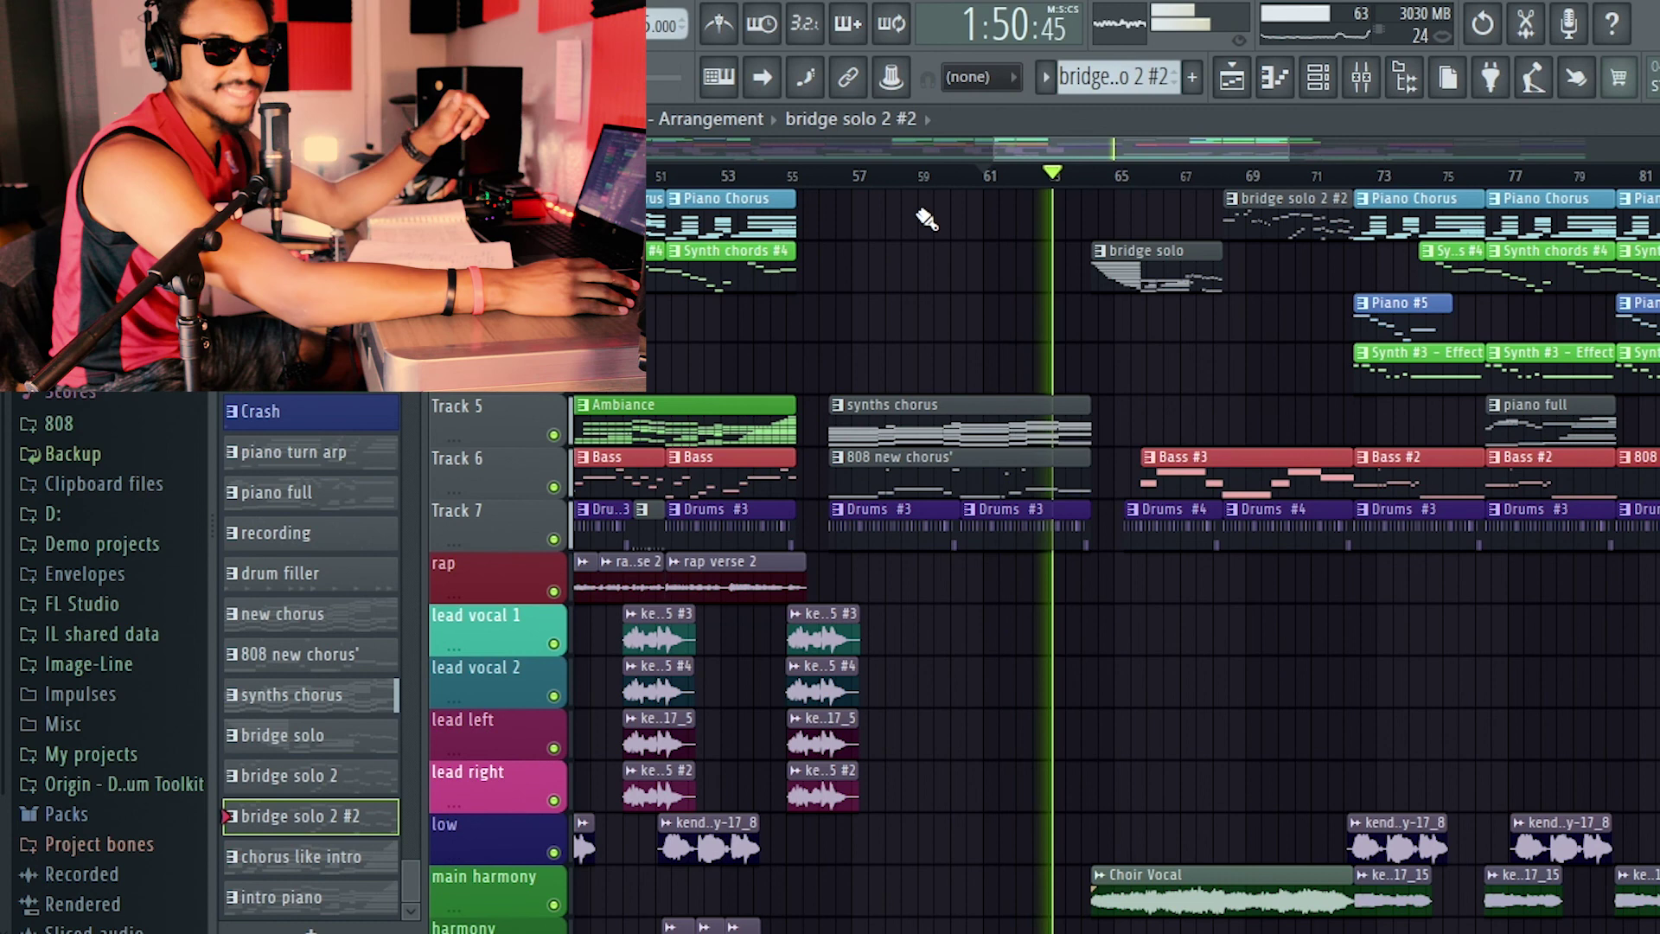
{"action": "key", "text": "space"}
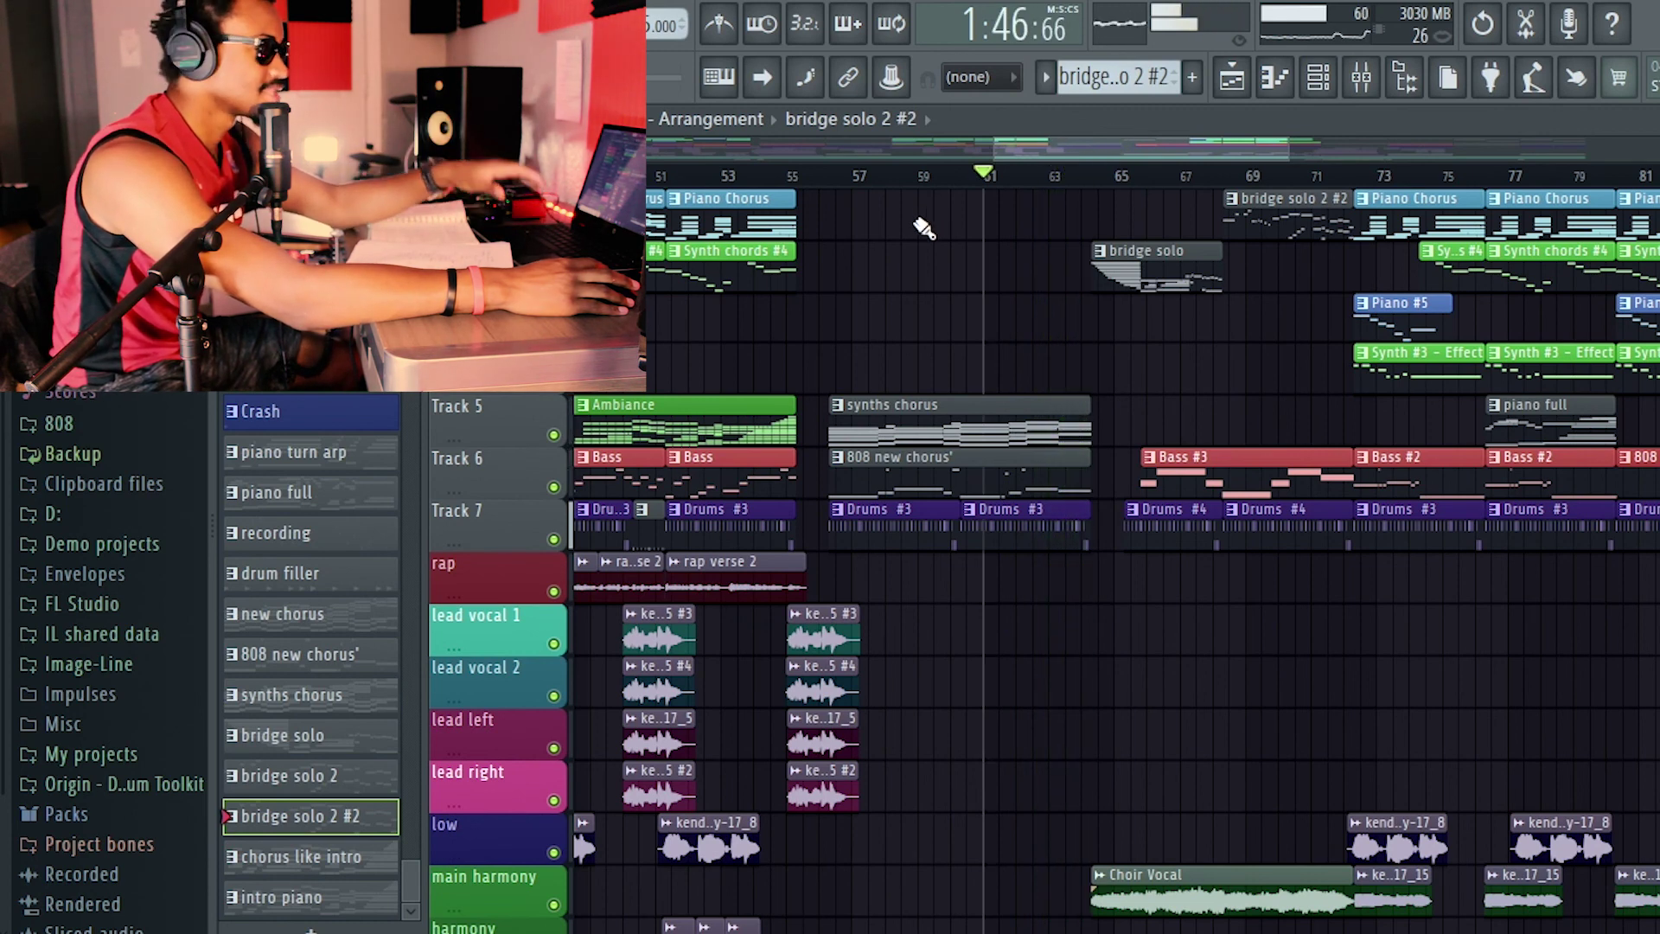